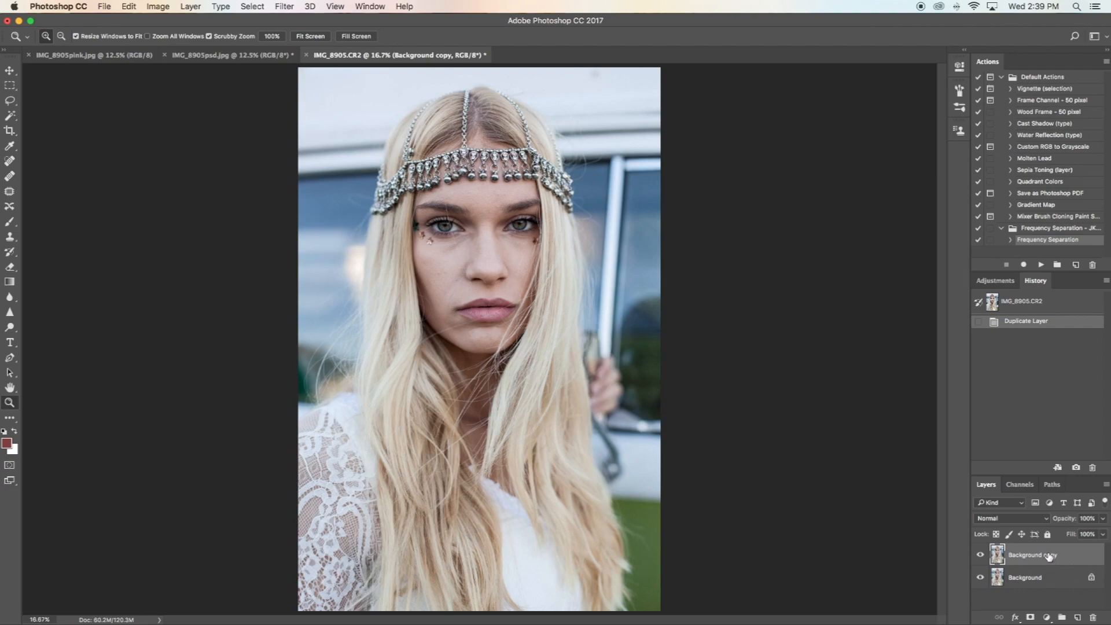
Step: Discard the existing Background copy and make a fresh duplicate of the Background layer
{"action": "left_click_drag", "start_coordinate": [1049, 557], "coordinate": [1094, 615]}
{"action": "left_click", "coordinate": [1056, 306]}
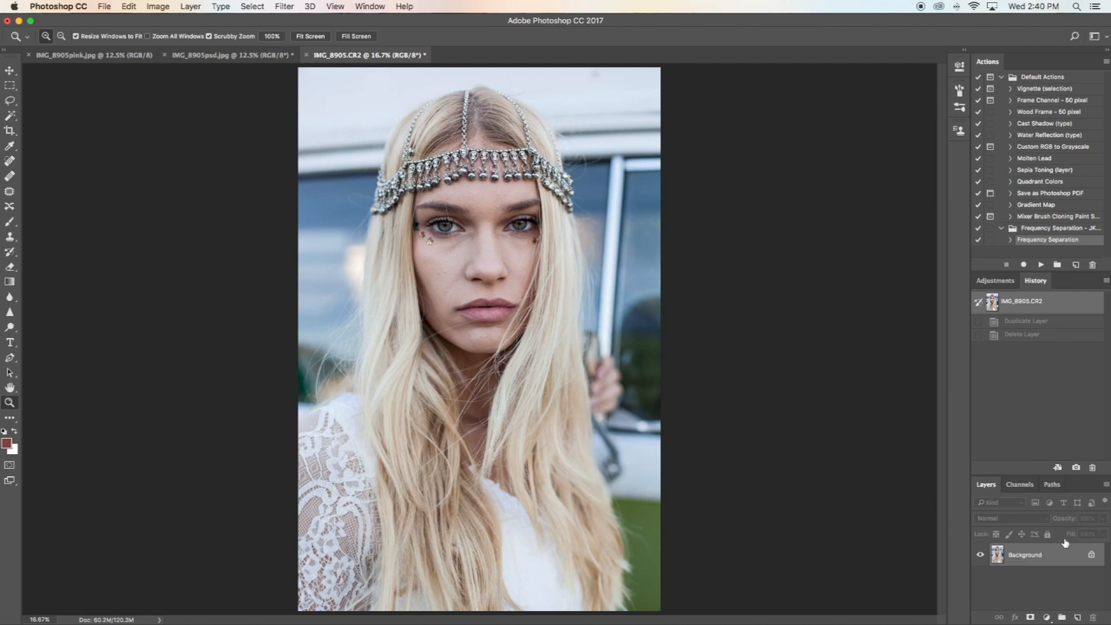
{"action": "left_click_drag", "start_coordinate": [1054, 553], "coordinate": [1078, 619]}
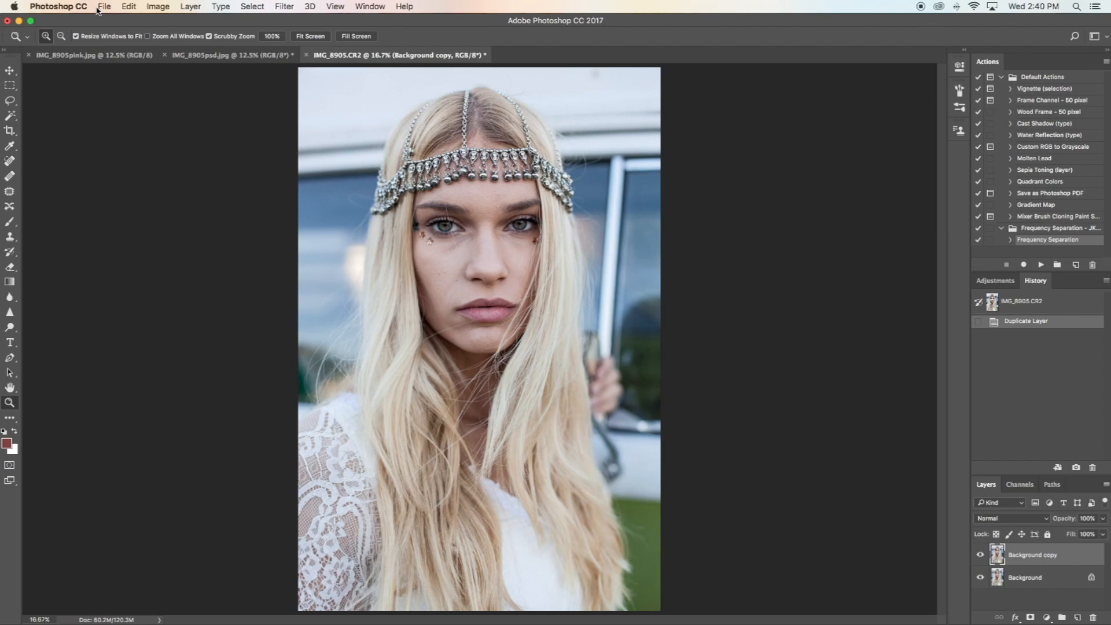
Step: Add a Selective Color adjustment layer above Background copy, keeping the default name, Normal mode and 100% opacity
{"action": "left_click", "coordinate": [199, 11]}
{"action": "mouse_move", "coordinate": [219, 13]}
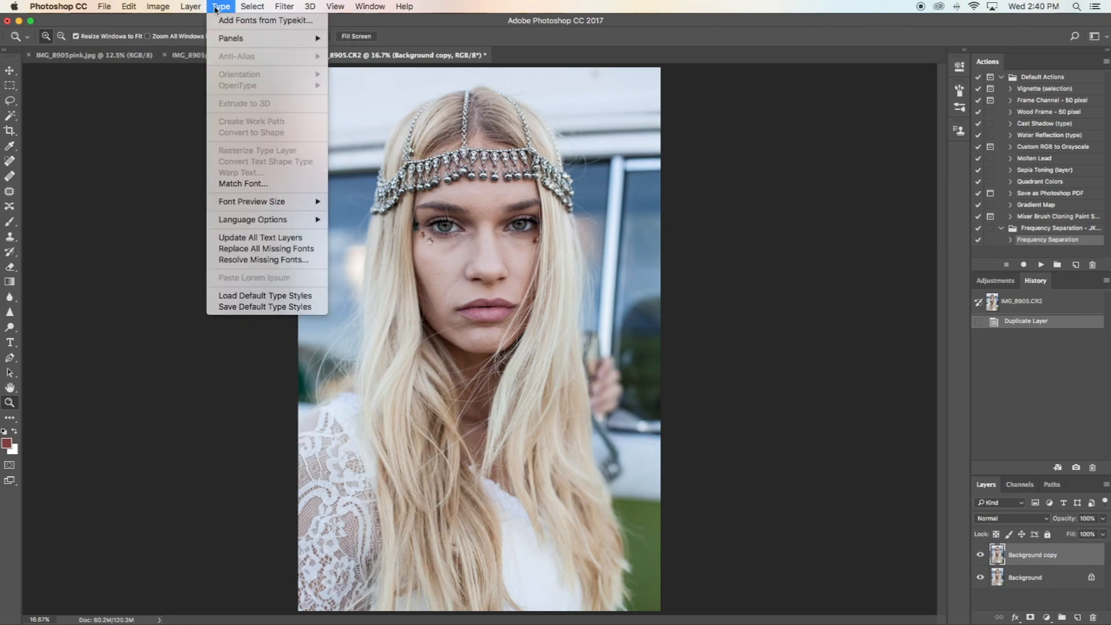
{"action": "mouse_move", "coordinate": [235, 168]}
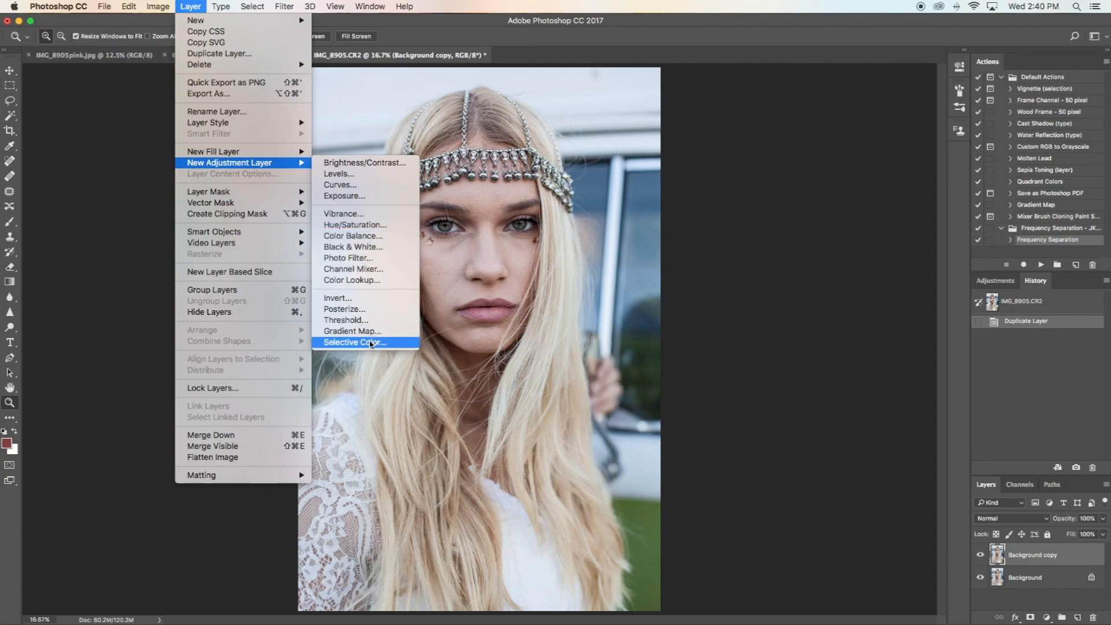
{"action": "left_click", "coordinate": [370, 342]}
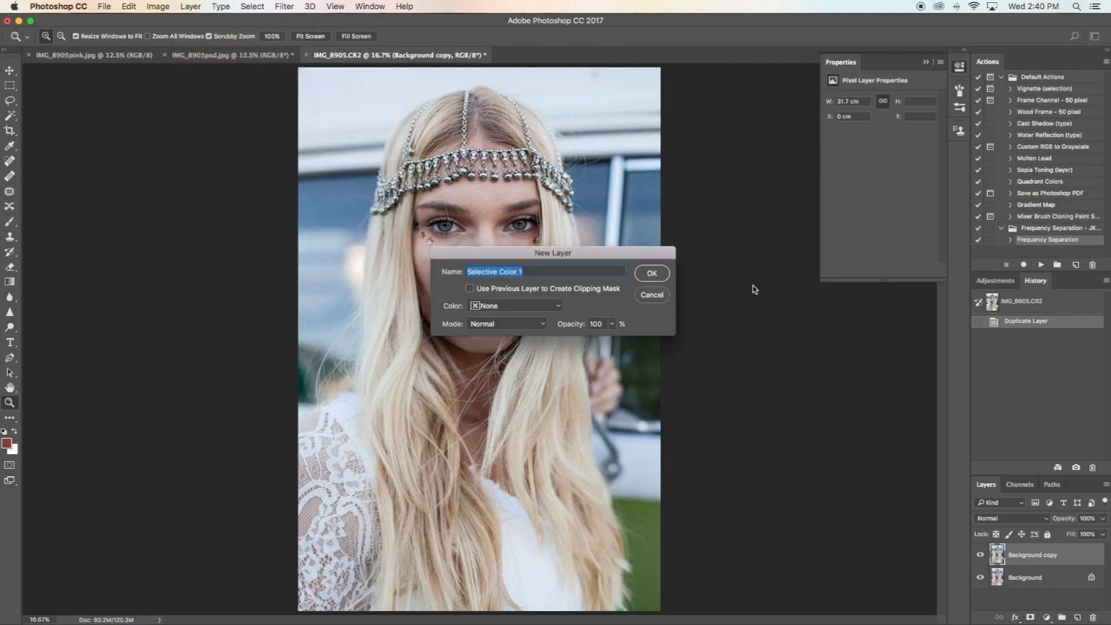
{"action": "left_click", "coordinate": [663, 277]}
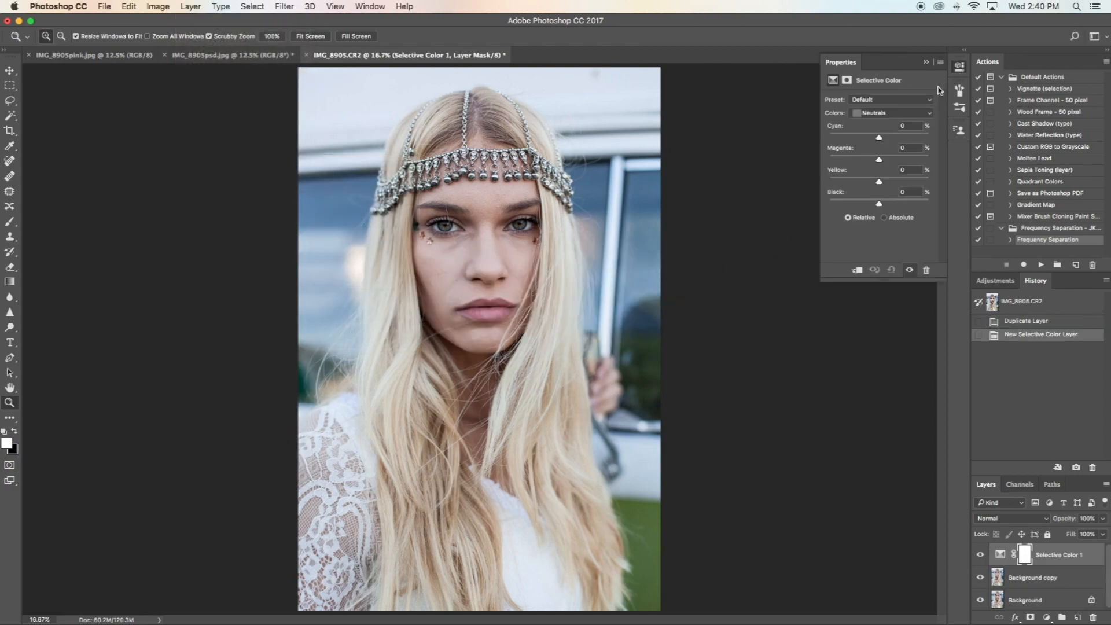
Step: Target Greens in the Selective Color adjustment and set Cyan to +20, Magenta to -24 and Yellow to -28
{"action": "left_click", "coordinate": [857, 114]}
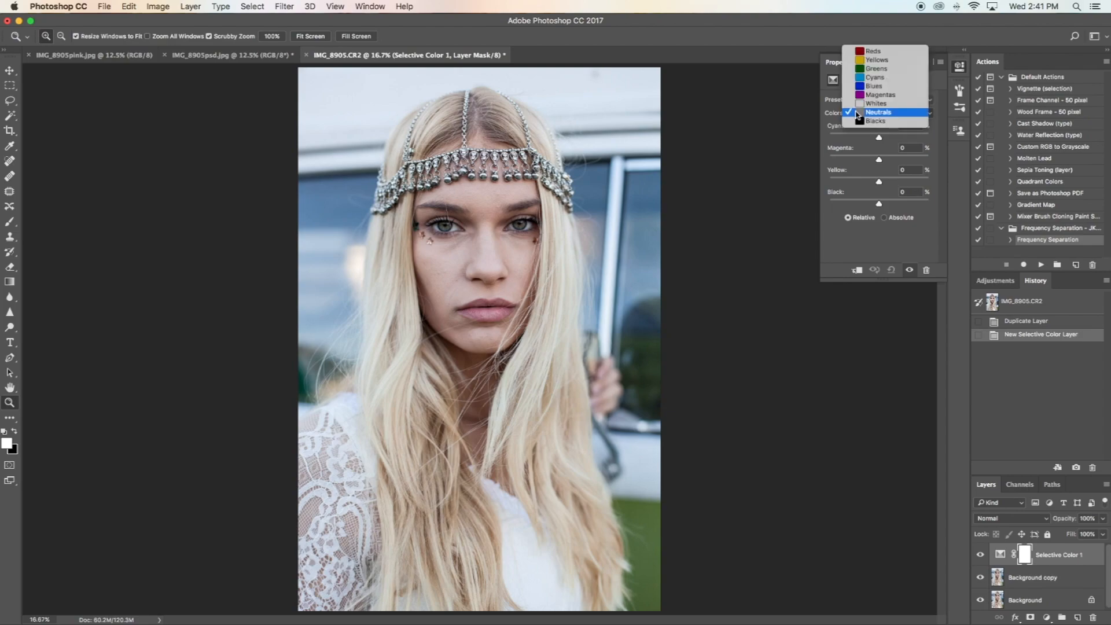
{"action": "left_click", "coordinate": [857, 114]}
{"action": "left_click", "coordinate": [857, 113]}
{"action": "left_click", "coordinate": [872, 70]}
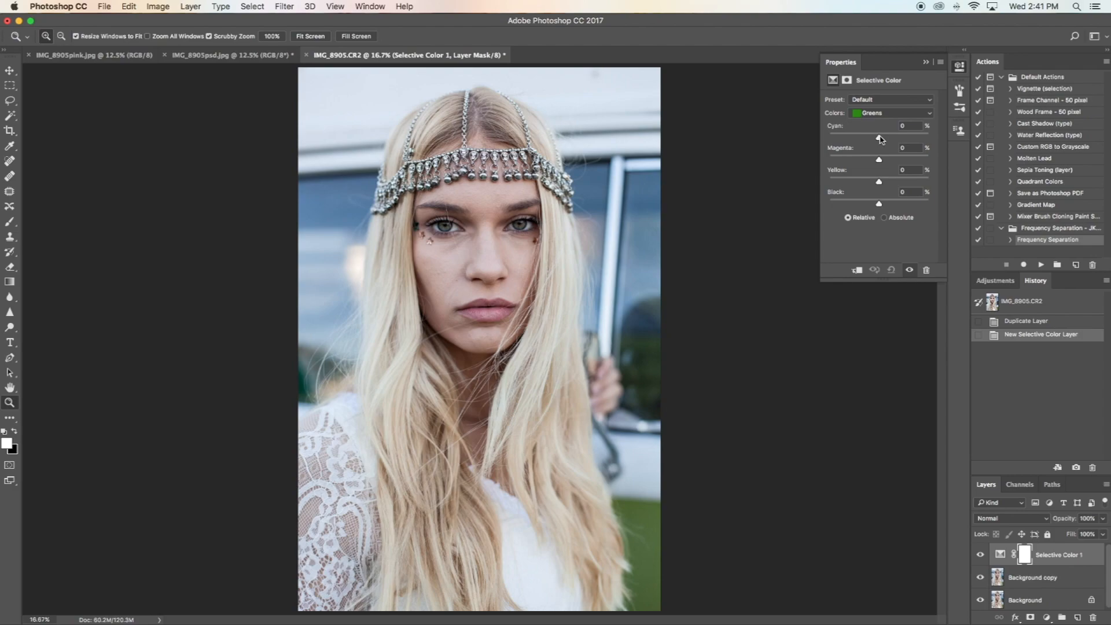
{"action": "left_click_drag", "start_coordinate": [879, 138], "coordinate": [868, 179]}
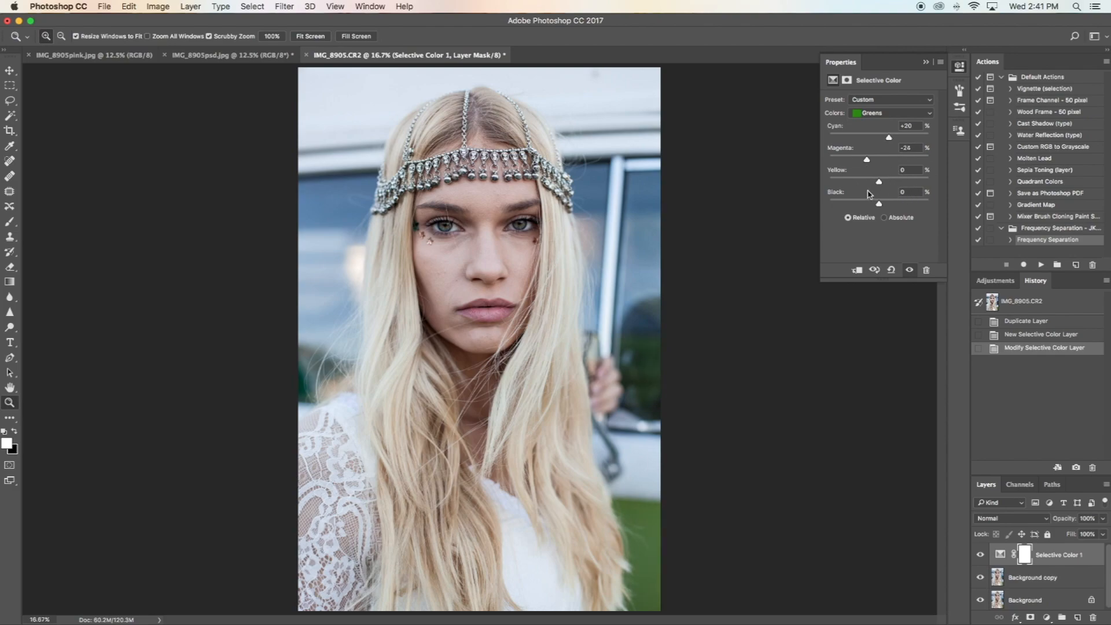
{"action": "left_click_drag", "start_coordinate": [879, 181], "coordinate": [860, 185]}
Step: Examine the effect of the Greens adjustment up close across the hair, grass, window background and face
{"action": "left_click", "coordinate": [464, 222]}
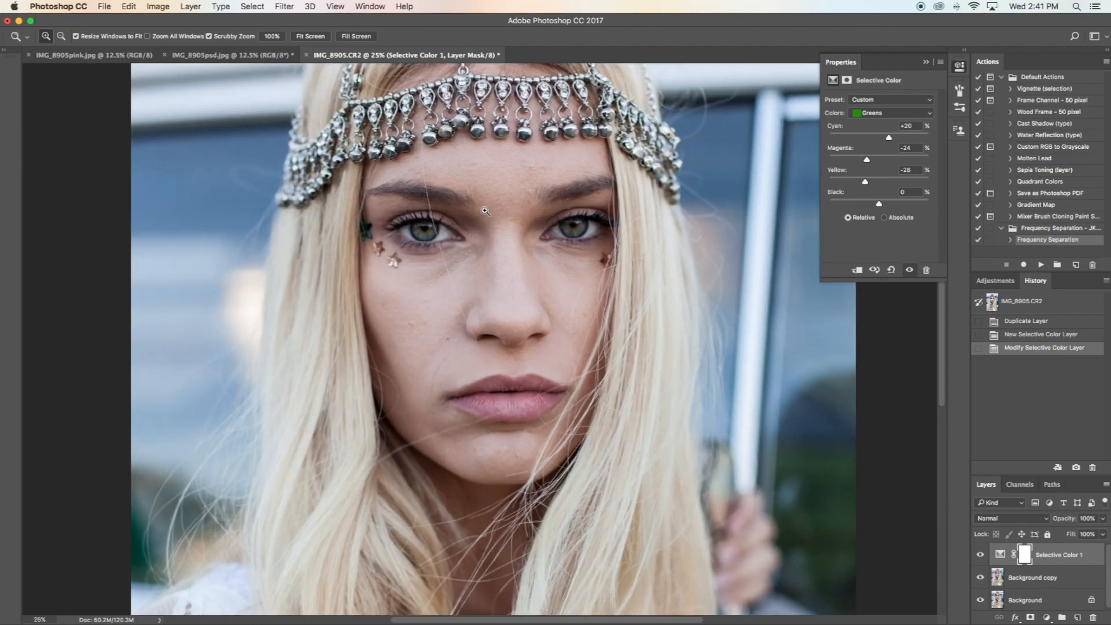
{"action": "left_click", "coordinate": [485, 211]}
{"action": "scroll", "coordinate": [581, 211], "scroll_direction": "down", "scroll_amount": 10}
{"action": "scroll", "coordinate": [585, 214], "scroll_direction": "right", "scroll_amount": 3}
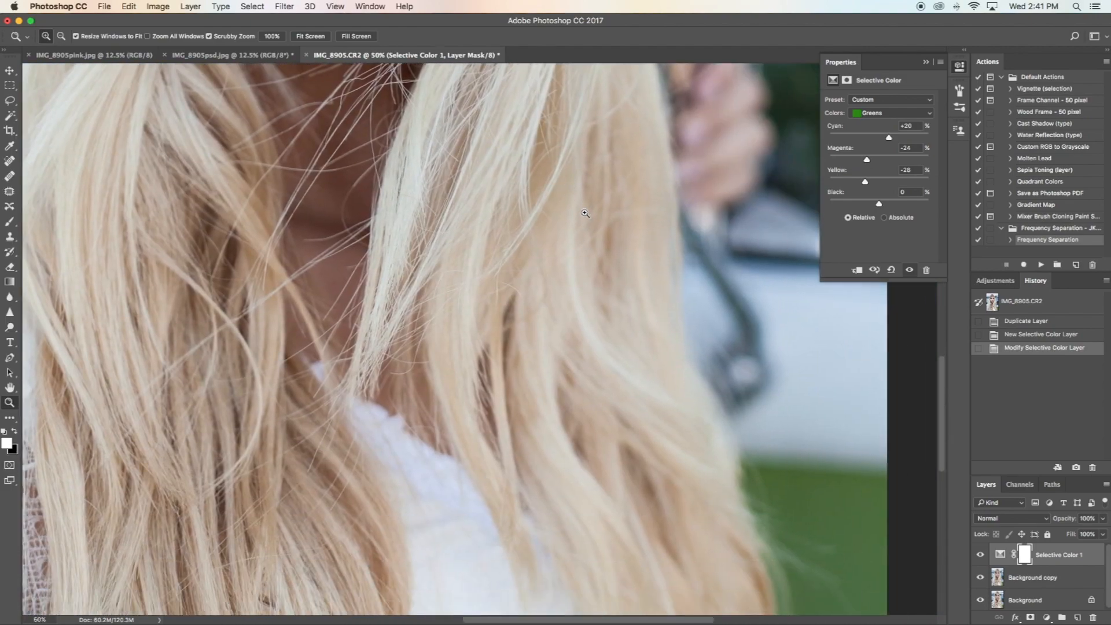
{"action": "scroll", "coordinate": [584, 214], "scroll_direction": "right", "scroll_amount": 5}
{"action": "scroll", "coordinate": [585, 213], "scroll_direction": "down", "scroll_amount": 3}
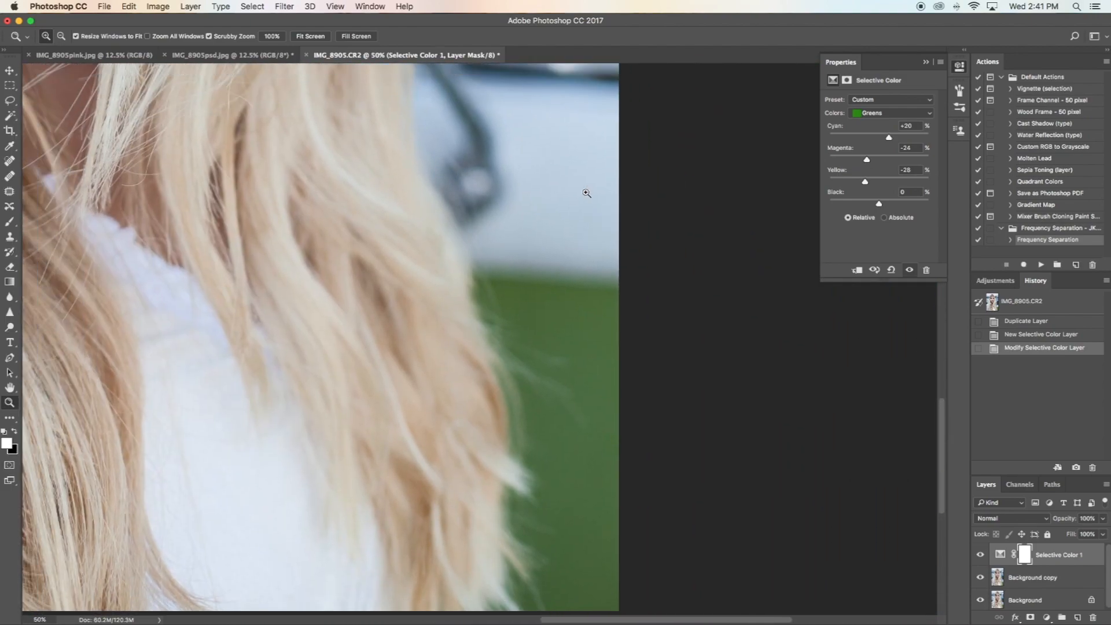
{"action": "scroll", "coordinate": [587, 193], "scroll_direction": "left", "scroll_amount": 10}
{"action": "scroll", "coordinate": [586, 192], "scroll_direction": "up", "scroll_amount": 5}
{"action": "scroll", "coordinate": [581, 191], "scroll_direction": "left", "scroll_amount": 10}
{"action": "scroll", "coordinate": [581, 191], "scroll_direction": "up", "scroll_amount": 3}
{"action": "scroll", "coordinate": [695, 215], "scroll_direction": "up", "scroll_amount": 2}
{"action": "scroll", "coordinate": [695, 216], "scroll_direction": "right", "scroll_amount": 10}
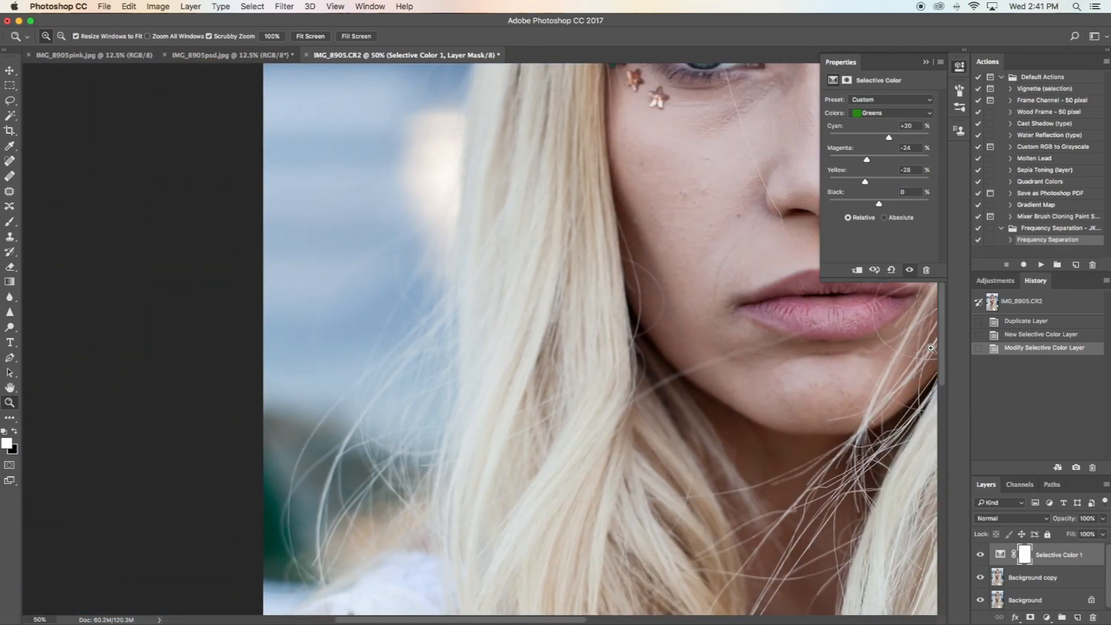
{"action": "scroll", "coordinate": [930, 348], "scroll_direction": "right", "scroll_amount": 15}
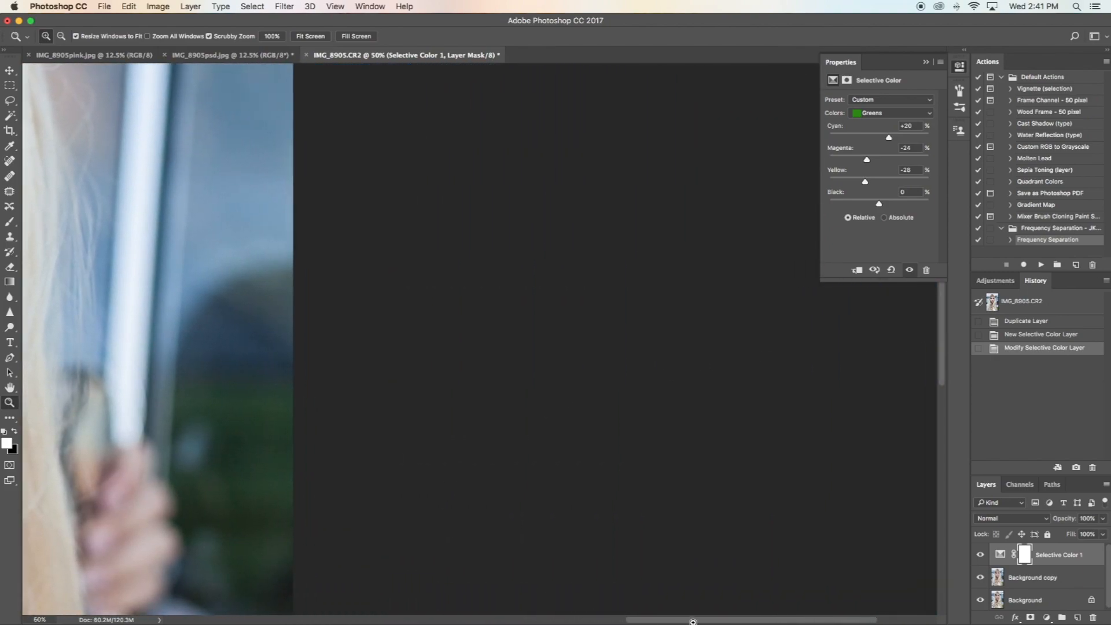
{"action": "scroll", "coordinate": [693, 621], "scroll_direction": "right", "scroll_amount": 6}
{"action": "scroll", "coordinate": [703, 620], "scroll_direction": "left", "scroll_amount": 20}
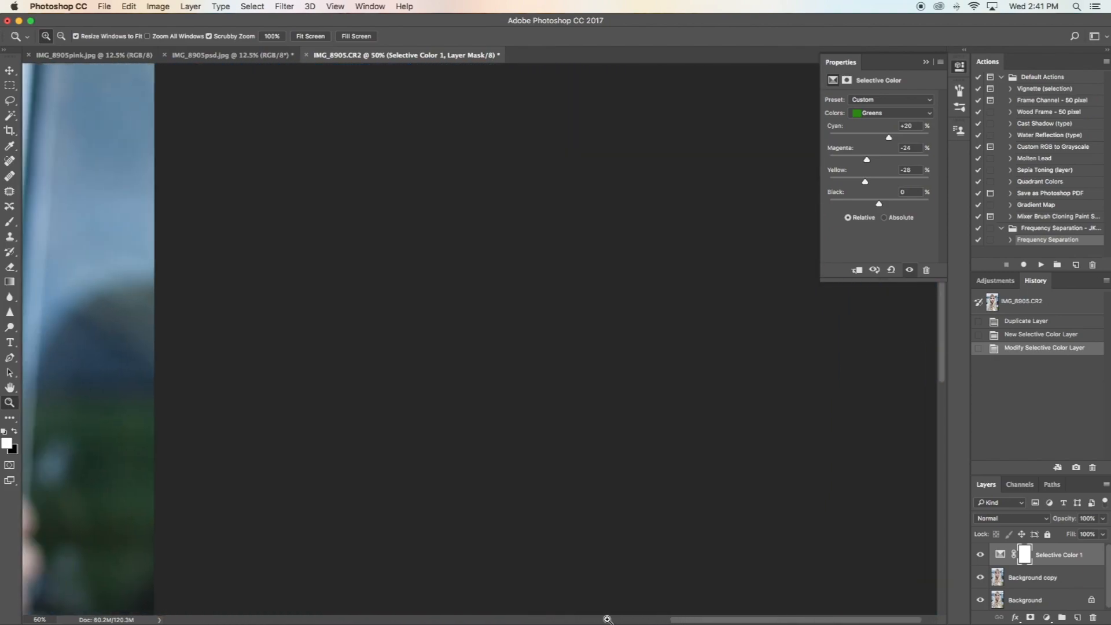
{"action": "scroll", "coordinate": [360, 585], "scroll_direction": "left", "scroll_amount": 5}
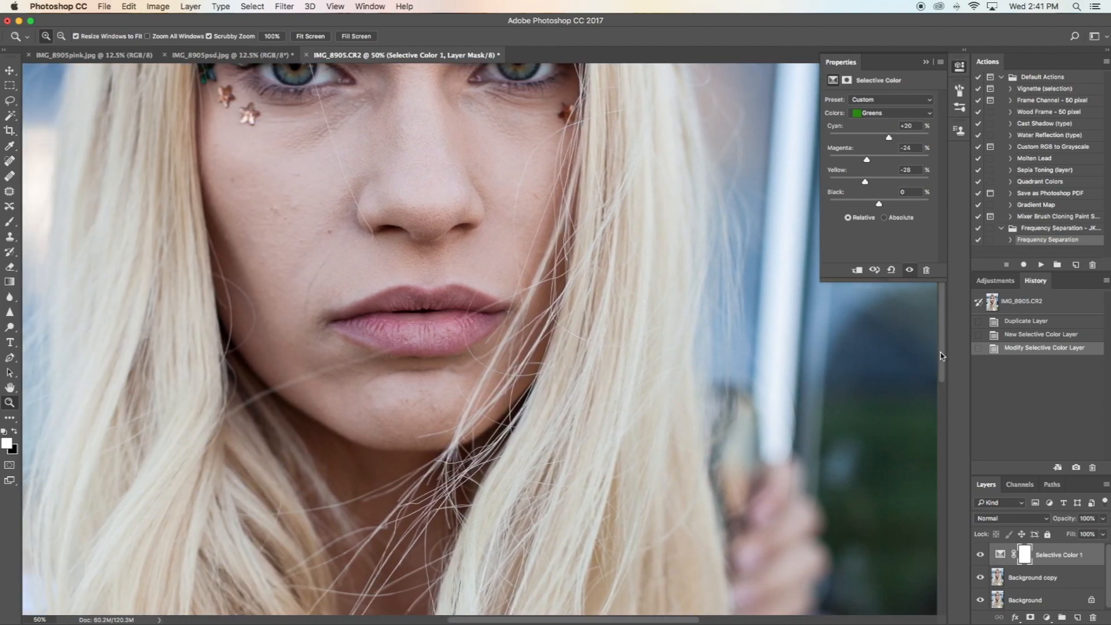
{"action": "scroll", "coordinate": [936, 355], "scroll_direction": "up", "scroll_amount": 10}
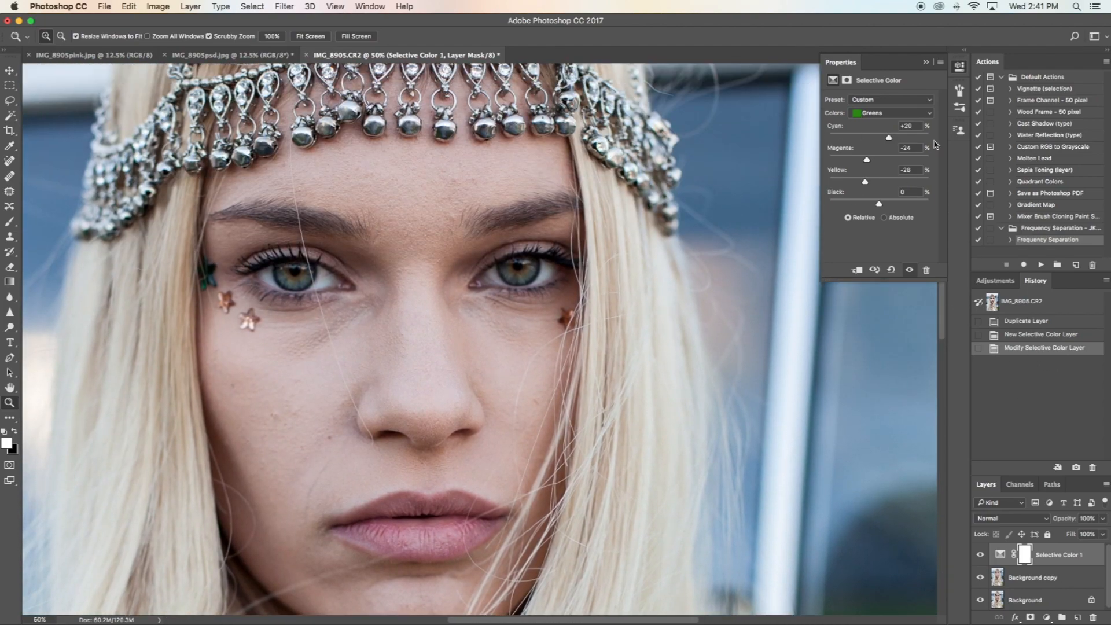
Step: Strengthen the Greens adjustment by setting Cyan to +58, Magenta to -45 and Yellow to +33
{"action": "left_click", "coordinate": [61, 36]}
{"action": "left_click", "coordinate": [498, 191]}
{"action": "left_click", "coordinate": [498, 192]}
{"action": "left_click", "coordinate": [498, 192]}
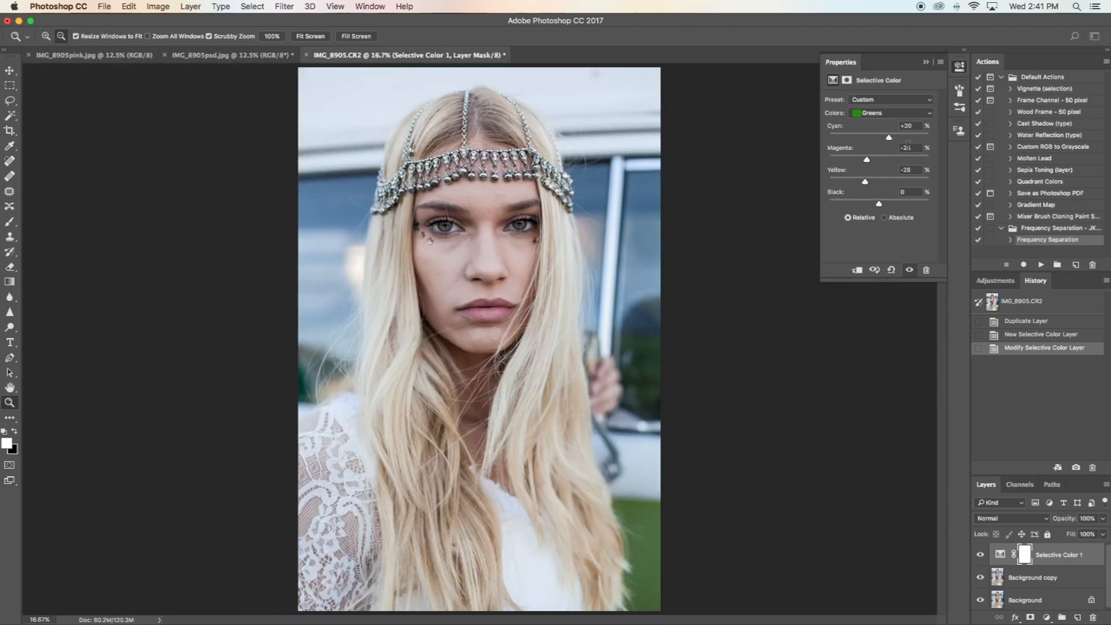
{"action": "left_click_drag", "start_coordinate": [889, 138], "coordinate": [895, 184]}
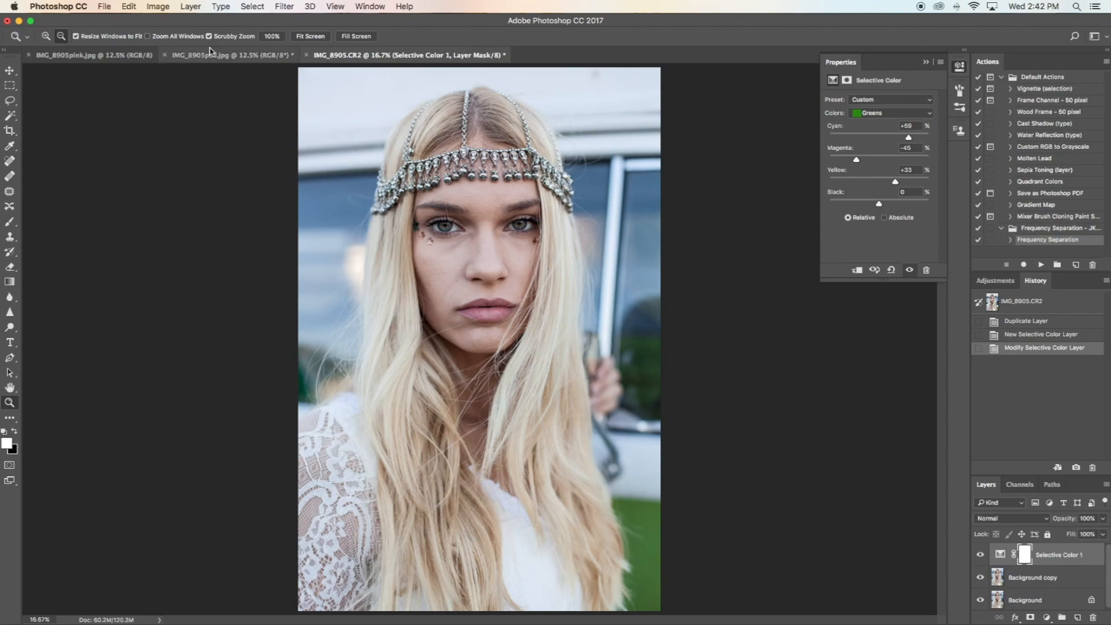
Step: Fine-tune the Greens to Magenta -49, Yellow +28 and Black -3, and collapse the Selective Color properties
{"action": "left_click", "coordinate": [46, 36]}
{"action": "left_click", "coordinate": [491, 227]}
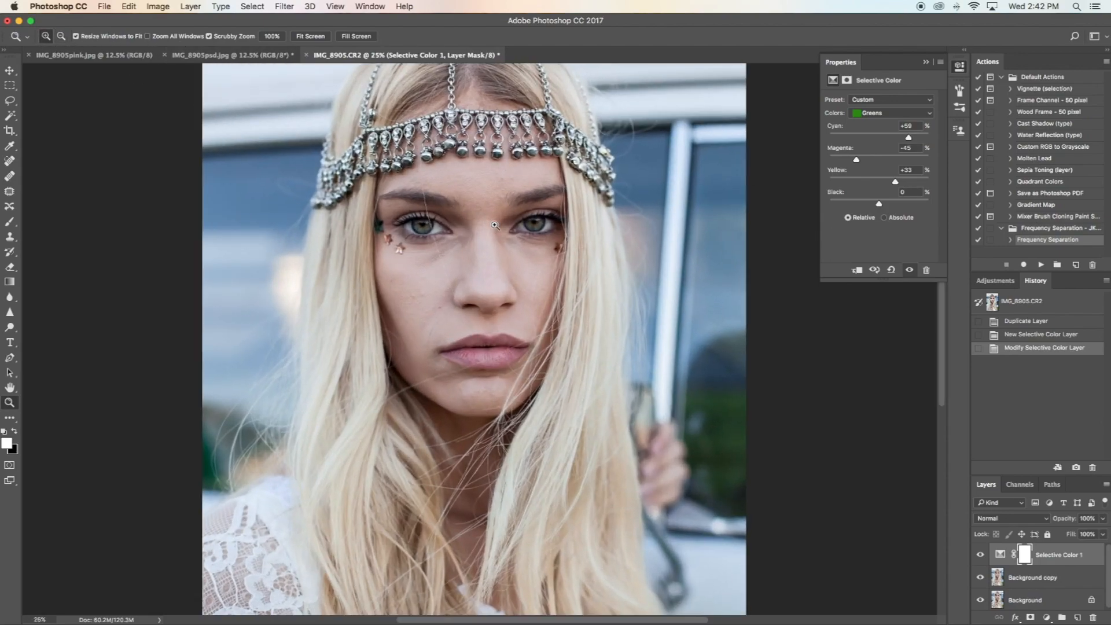
{"action": "scroll", "coordinate": [495, 225], "scroll_direction": "down", "scroll_amount": 4}
{"action": "mouse_move", "coordinate": [880, 203]}
{"action": "left_mouse_down"}
{"action": "mouse_move", "coordinate": [905, 203]}
{"action": "mouse_move", "coordinate": [849, 204]}
{"action": "mouse_move", "coordinate": [921, 211]}
{"action": "mouse_move", "coordinate": [859, 216]}
{"action": "mouse_move", "coordinate": [875, 220]}
{"action": "left_mouse_up"}
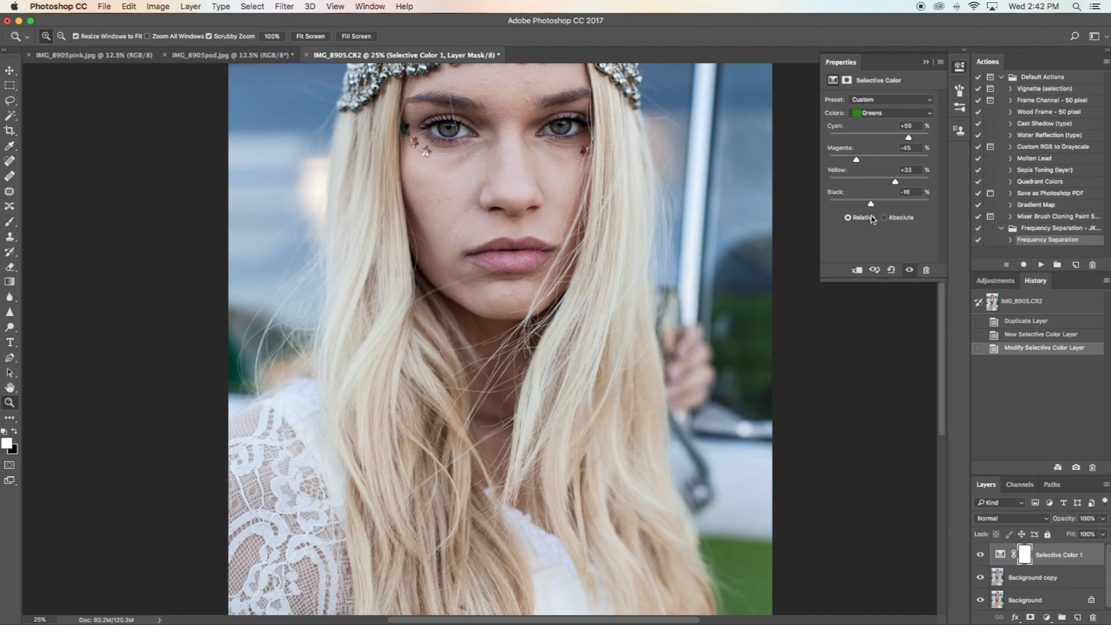
{"action": "left_click_drag", "start_coordinate": [892, 184], "coordinate": [856, 164]}
{"action": "left_click", "coordinate": [924, 62]}
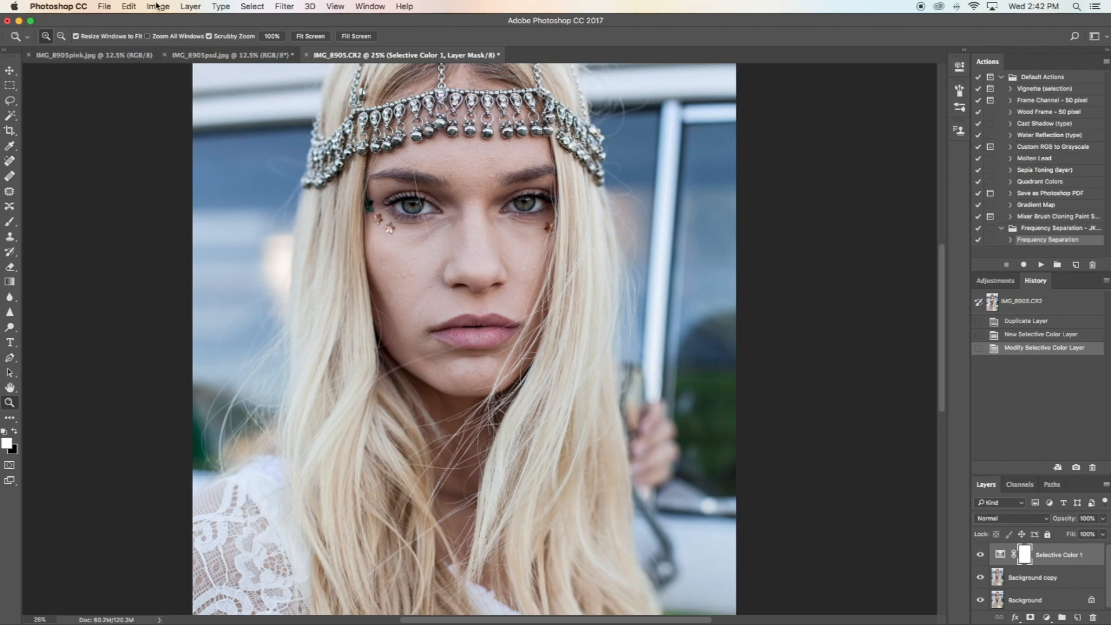
Step: Add a Curves adjustment layer above the Selective Color layer, keeping the default name and blending options
{"action": "left_click", "coordinate": [158, 6]}
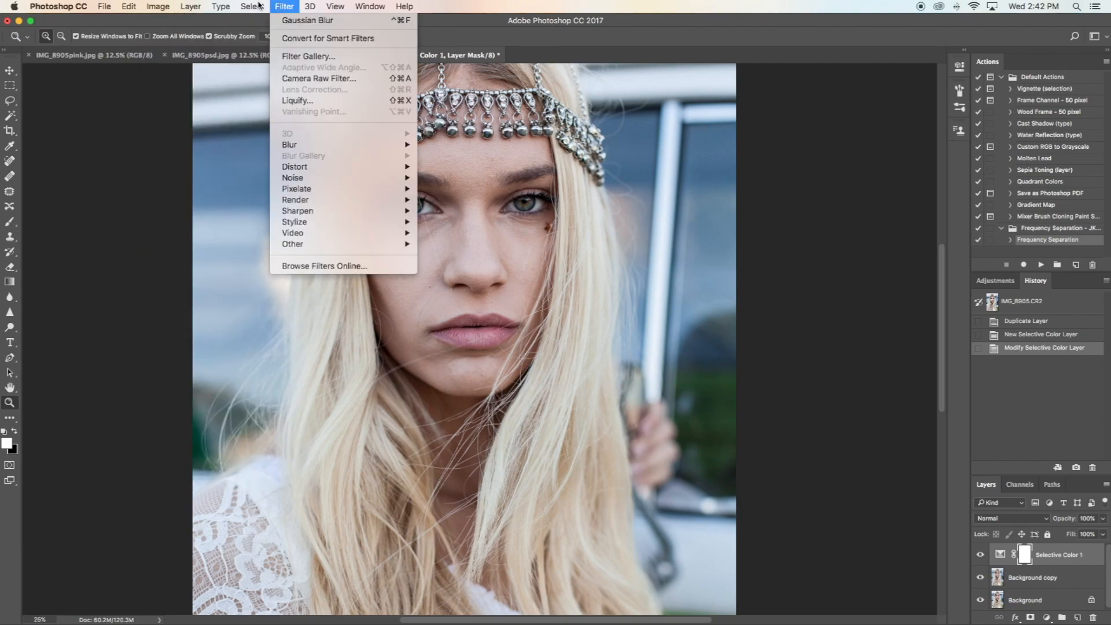
{"action": "mouse_move", "coordinate": [258, 7]}
{"action": "mouse_move", "coordinate": [191, 6]}
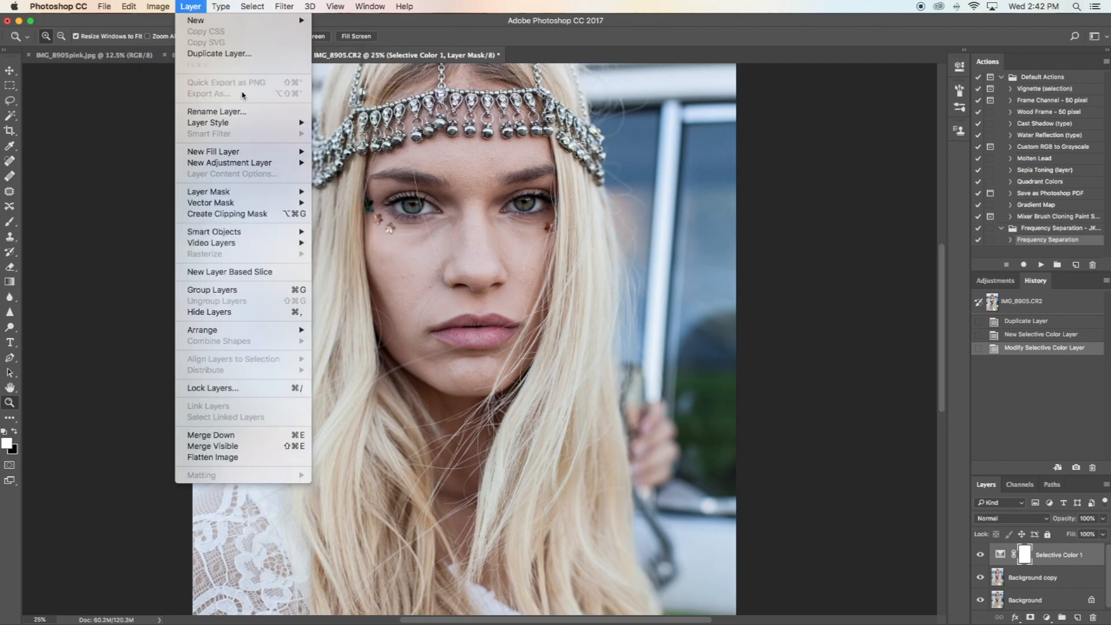
{"action": "mouse_move", "coordinate": [300, 164]}
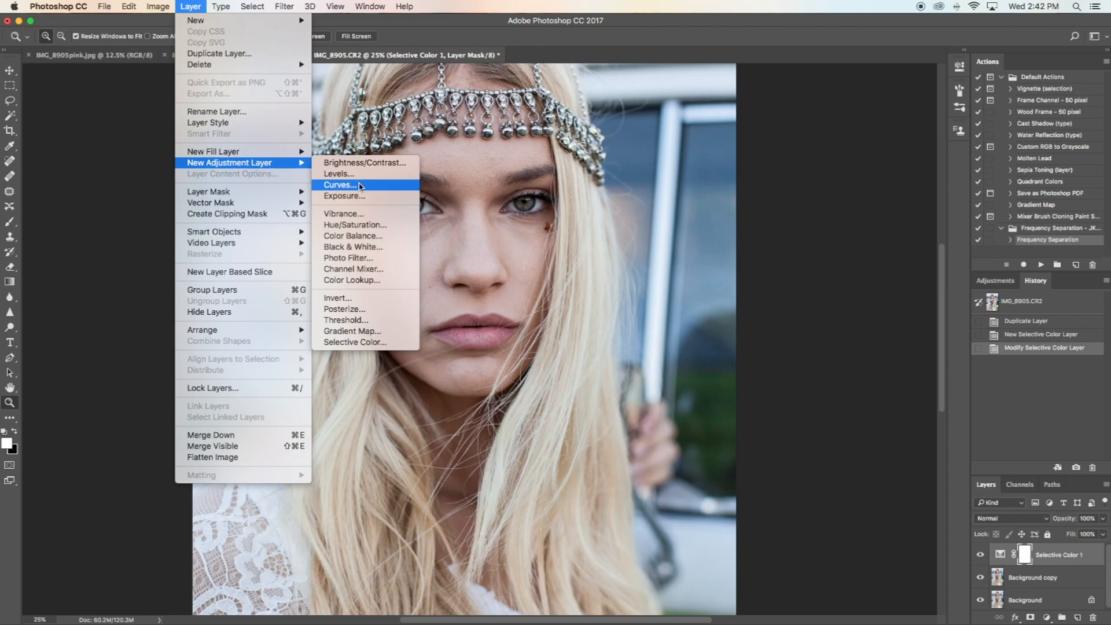
{"action": "left_click", "coordinate": [360, 186]}
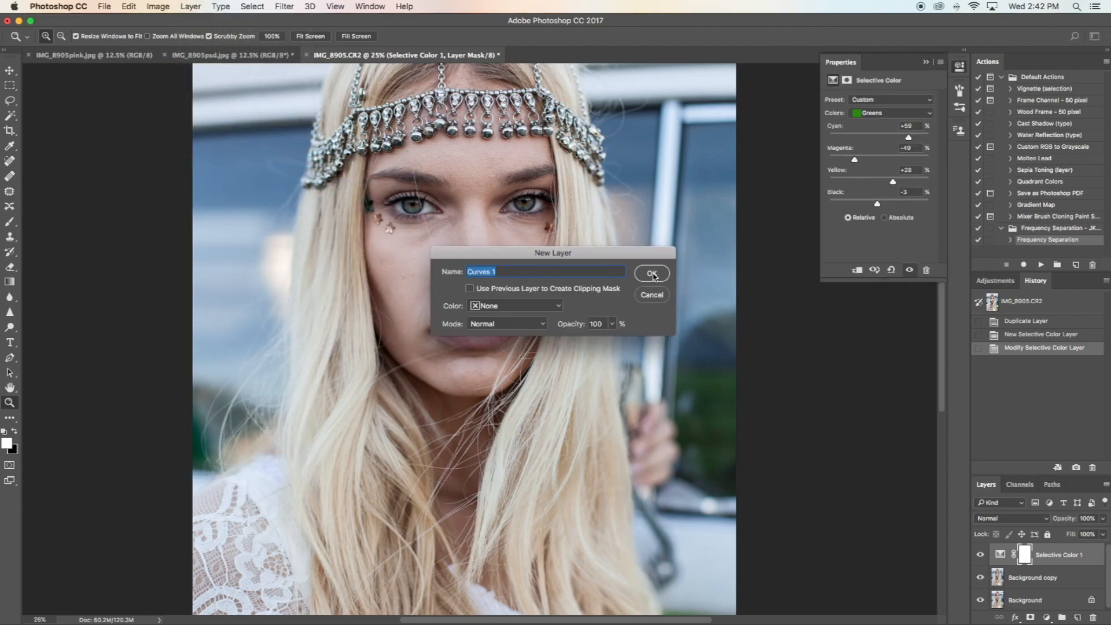
{"action": "left_click", "coordinate": [652, 274]}
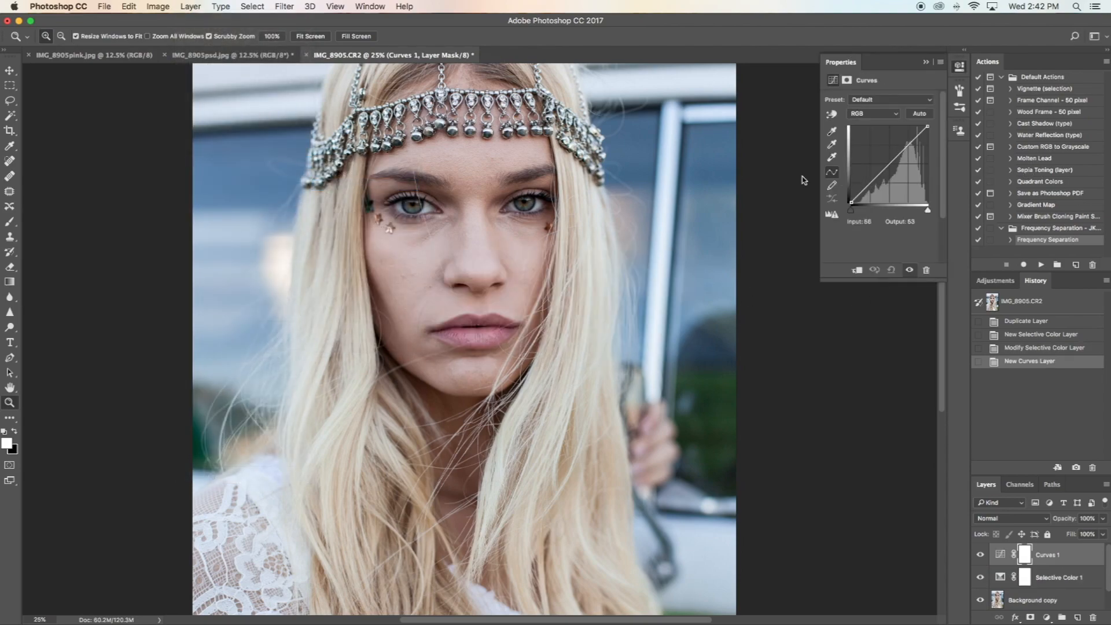
Step: Add two points to the RGB curve: shadows at input 72, output 56, and highlights at input 181, output 168
{"action": "left_click_drag", "start_coordinate": [867, 188], "coordinate": [871, 191]}
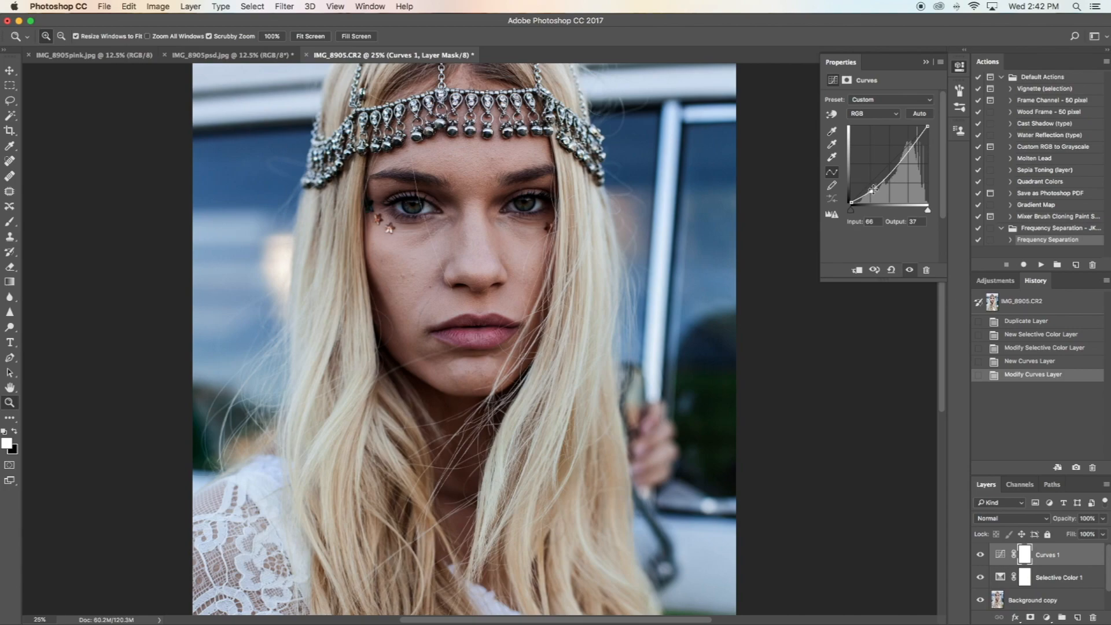
{"action": "left_click", "coordinate": [905, 156]}
{"action": "left_click_drag", "start_coordinate": [905, 154], "coordinate": [903, 151]}
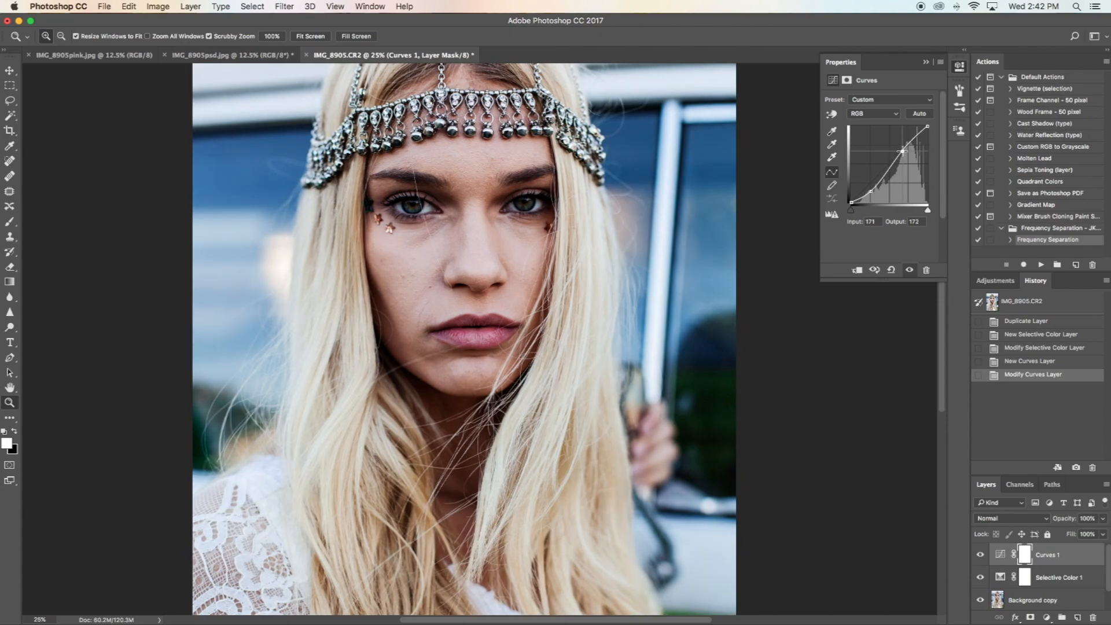
{"action": "left_click_drag", "start_coordinate": [871, 190], "coordinate": [873, 186]}
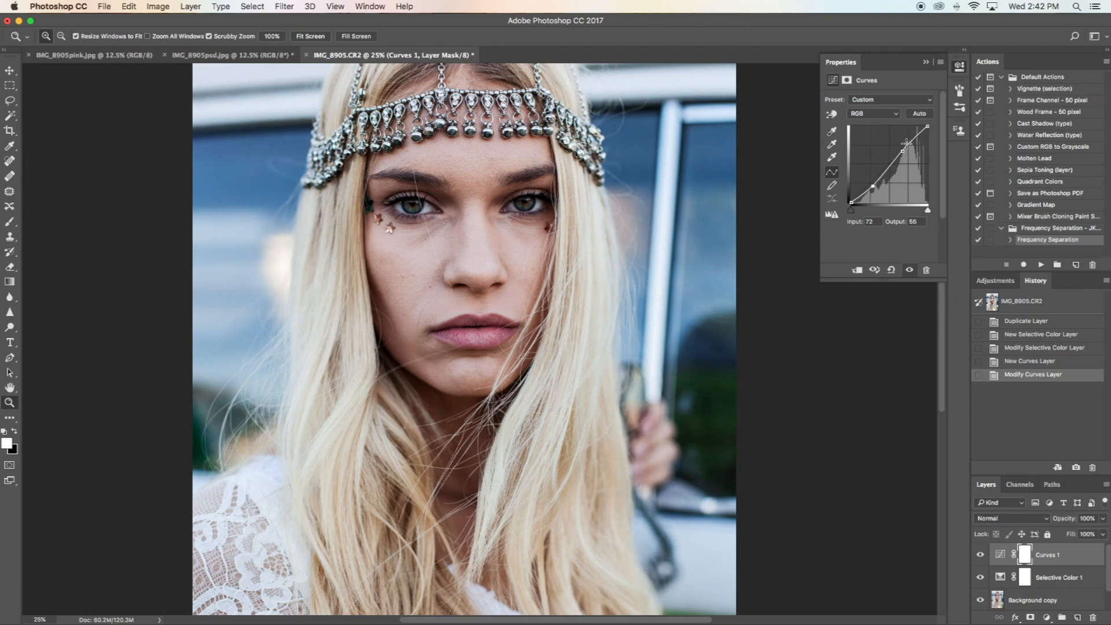
{"action": "left_click_drag", "start_coordinate": [902, 150], "coordinate": [905, 151]}
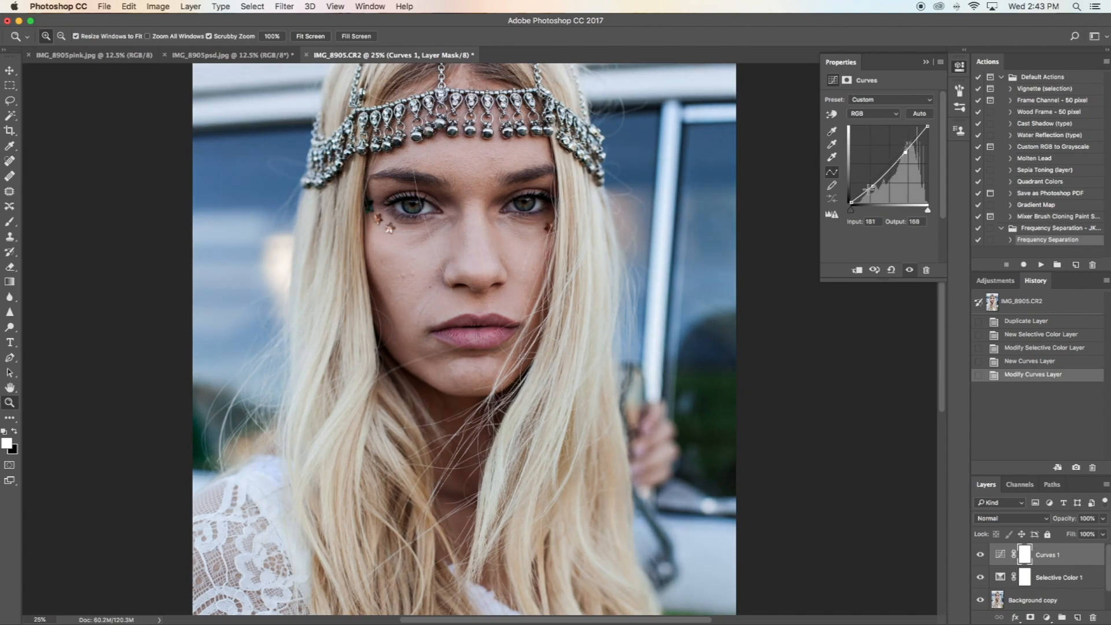
Step: Refine the RGB curve's contrast by moving the shadow point to input 37, output 22 and the highlight point to about input 179, output 170
{"action": "left_click_drag", "start_coordinate": [872, 186], "coordinate": [864, 195]}
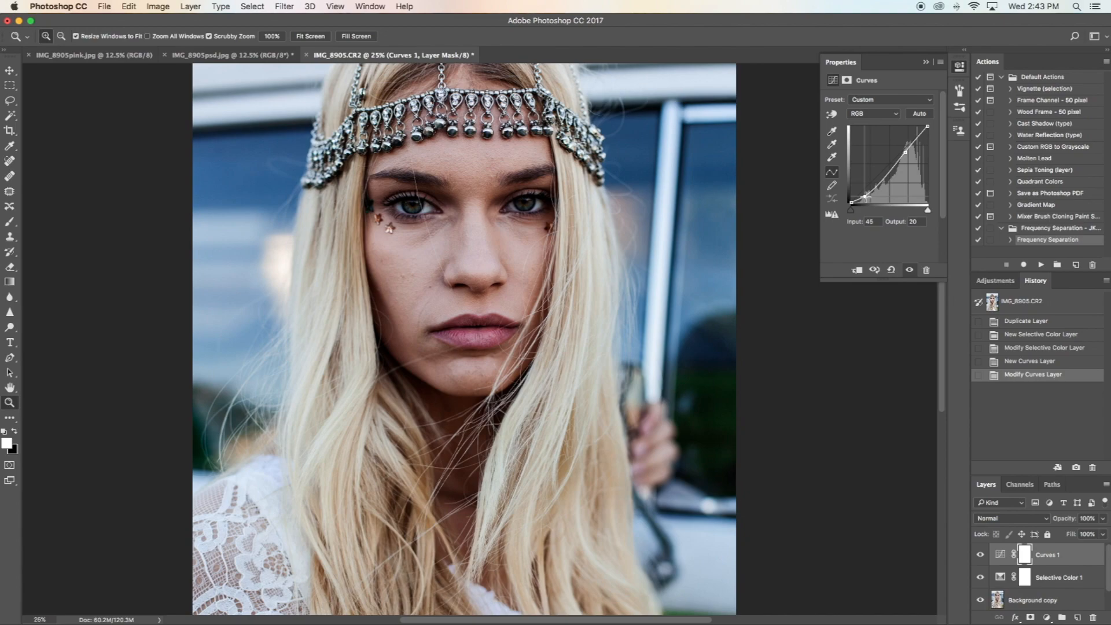
{"action": "left_click_drag", "start_coordinate": [906, 152], "coordinate": [905, 151]}
{"action": "left_click_drag", "start_coordinate": [905, 151], "coordinate": [904, 149]}
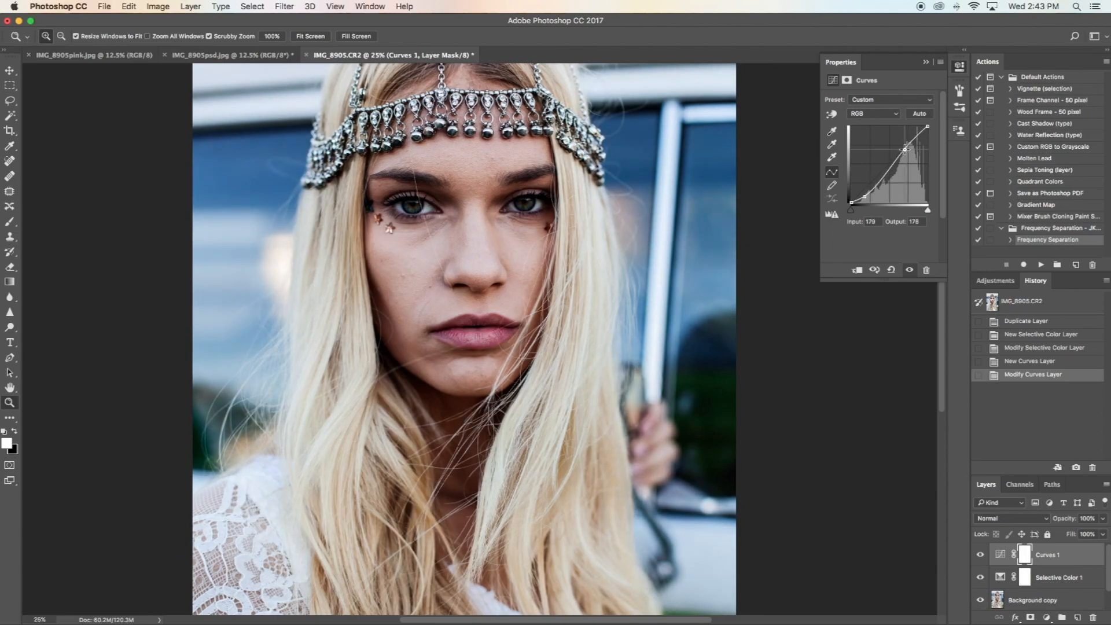
{"action": "left_click_drag", "start_coordinate": [867, 198], "coordinate": [864, 195]}
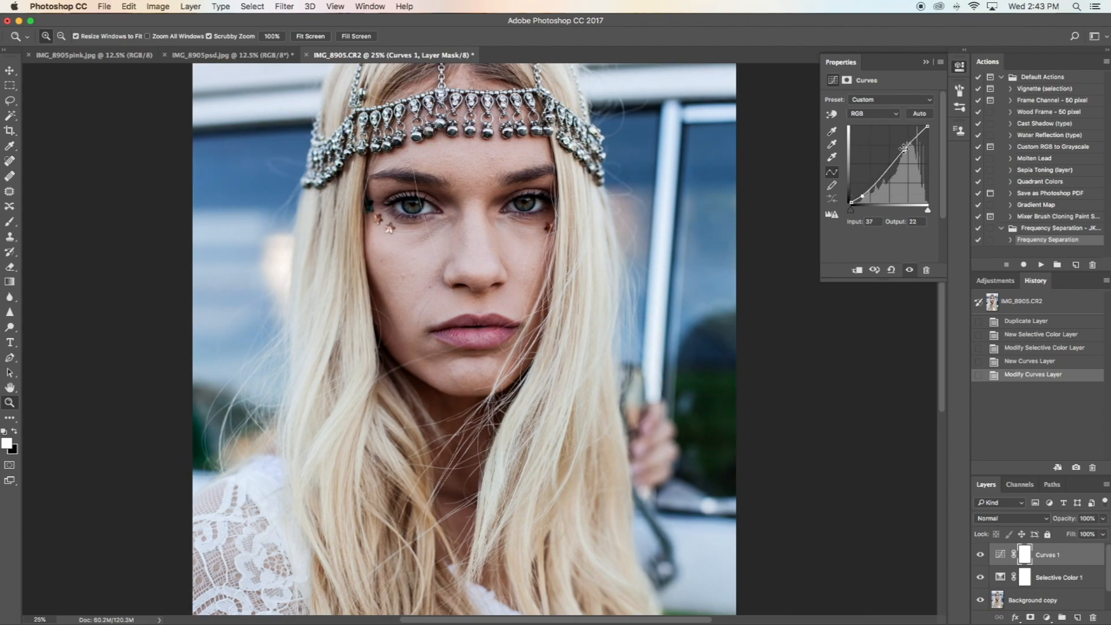
{"action": "left_click_drag", "start_coordinate": [904, 149], "coordinate": [905, 152]}
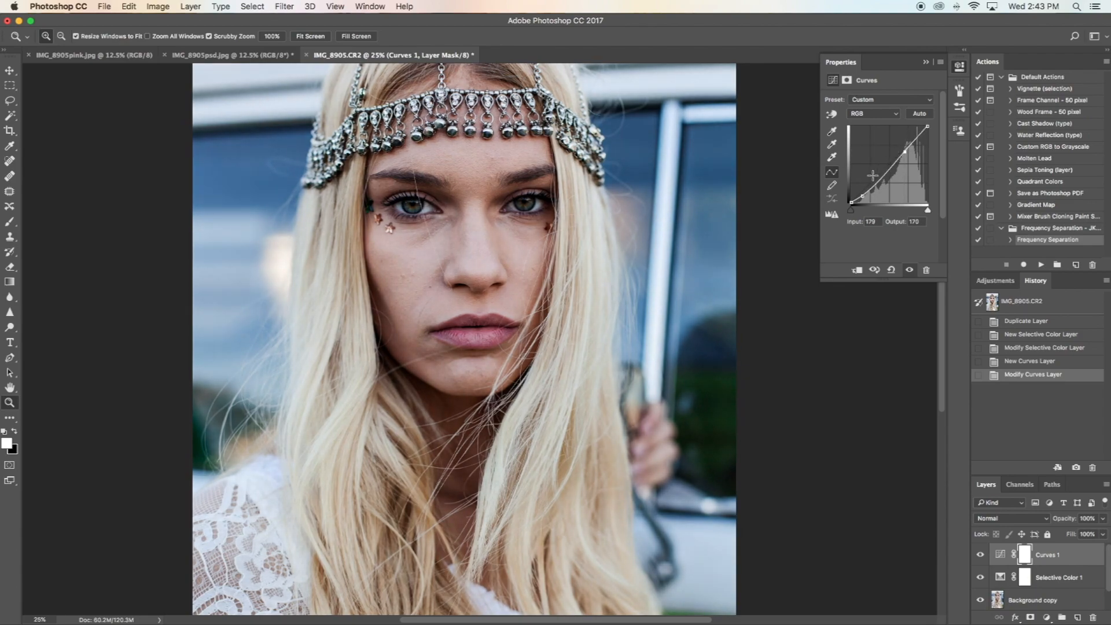
Step: Lower the RGB curve's shadow point to input 37, output 20, and collapse the Curves properties
{"action": "left_click_drag", "start_coordinate": [862, 195], "coordinate": [863, 197]}
{"action": "left_click", "coordinate": [926, 62]}
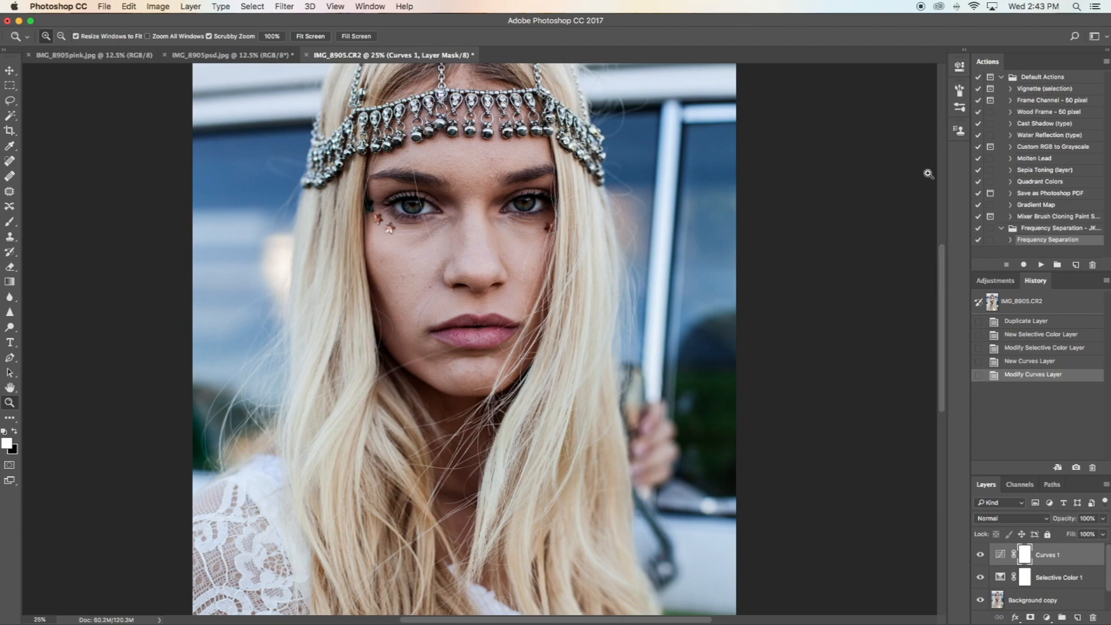
{"action": "scroll", "coordinate": [767, 433], "scroll_direction": "down", "scroll_amount": 5}
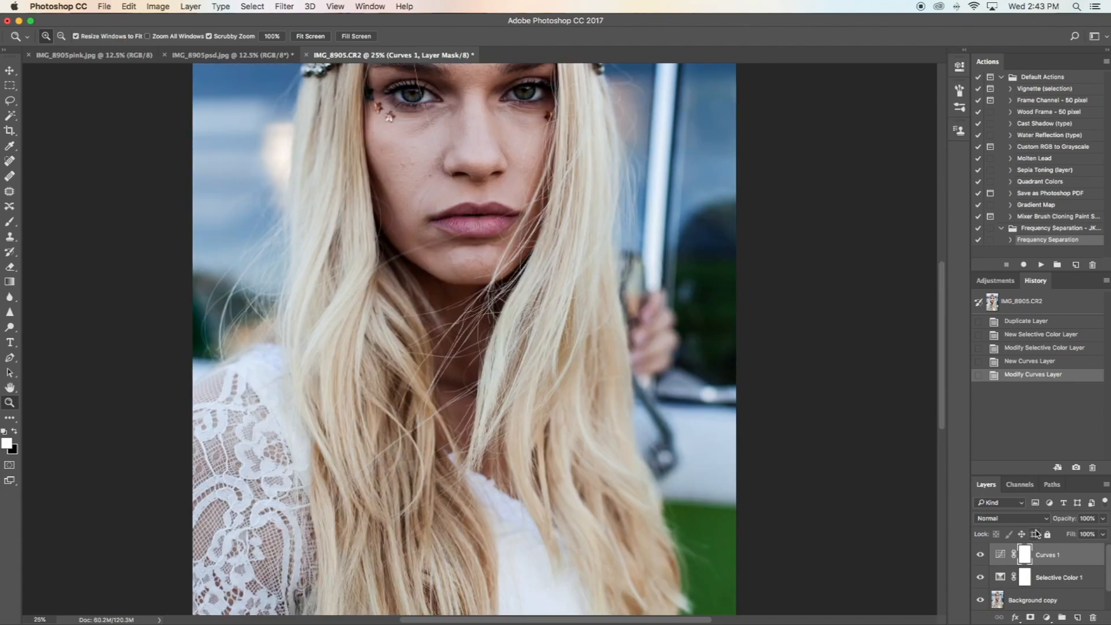
{"action": "scroll", "coordinate": [600, 377], "scroll_direction": "up", "scroll_amount": 2}
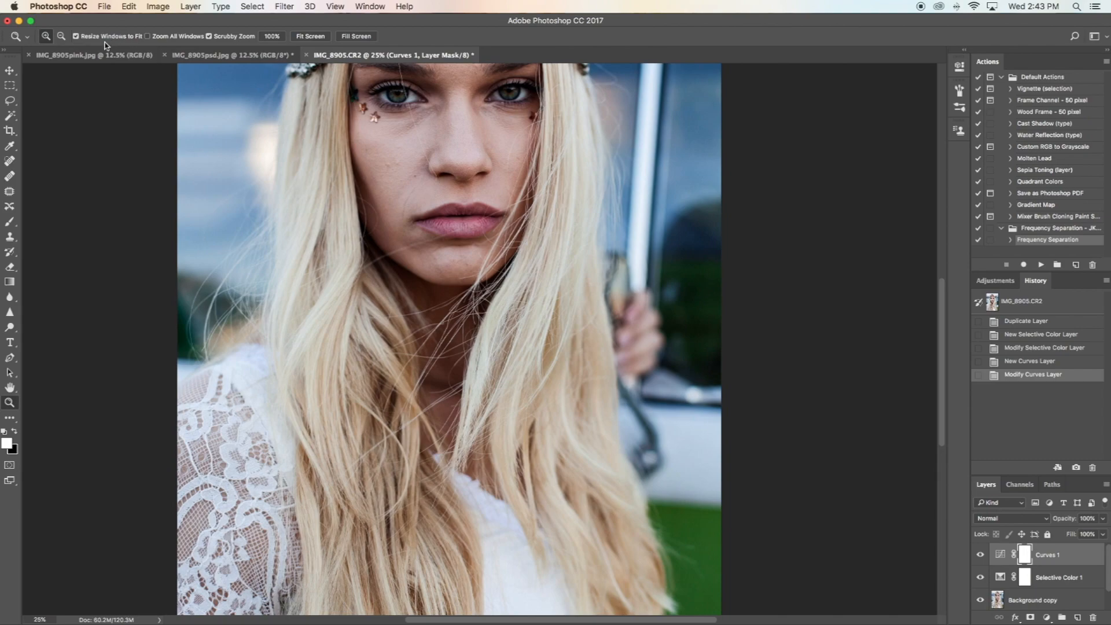
{"action": "left_click", "coordinate": [60, 36]}
{"action": "left_click", "coordinate": [354, 199]}
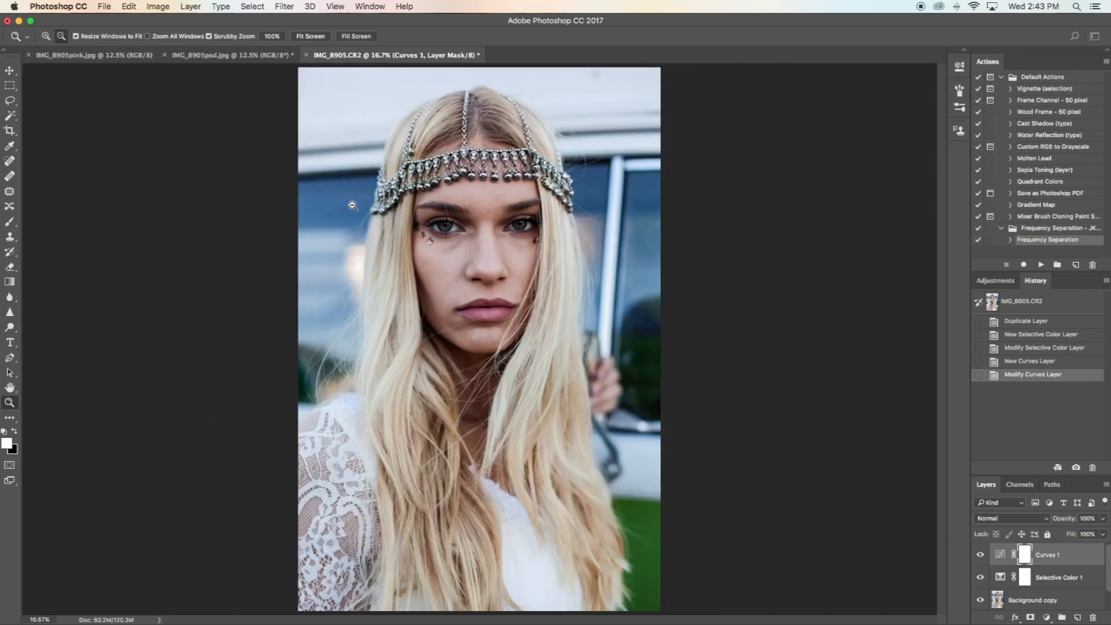
Step: Add a second Selective Color adjustment layer above the Curves layer, keeping the default name and blending options
{"action": "left_click", "coordinate": [191, 7]}
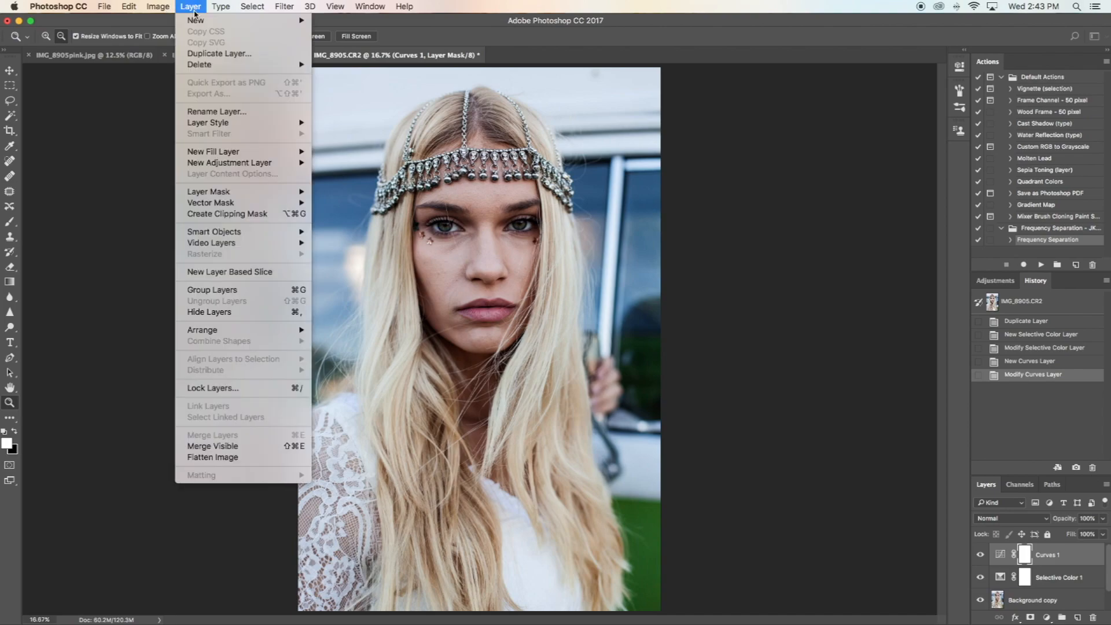
{"action": "mouse_move", "coordinate": [281, 167]}
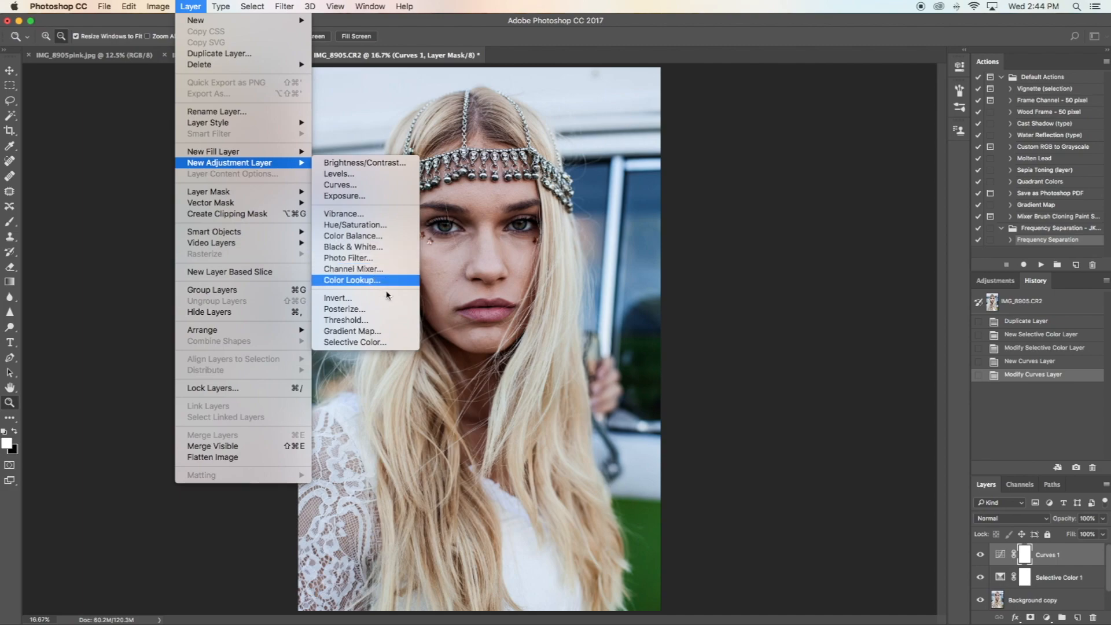
{"action": "left_click", "coordinate": [395, 344]}
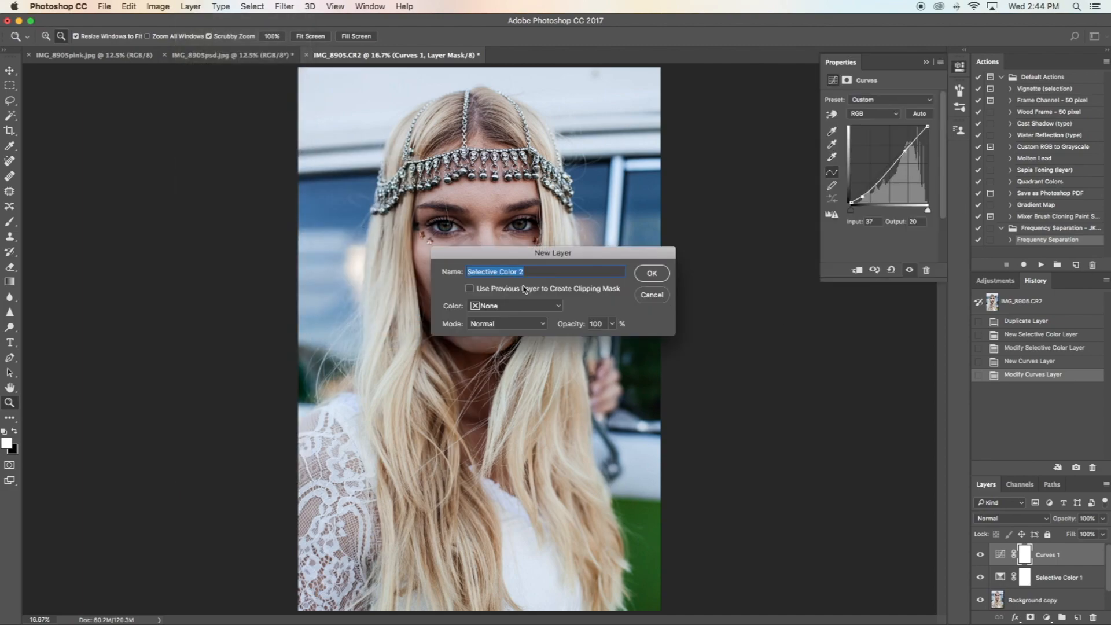
{"action": "left_click", "coordinate": [648, 281]}
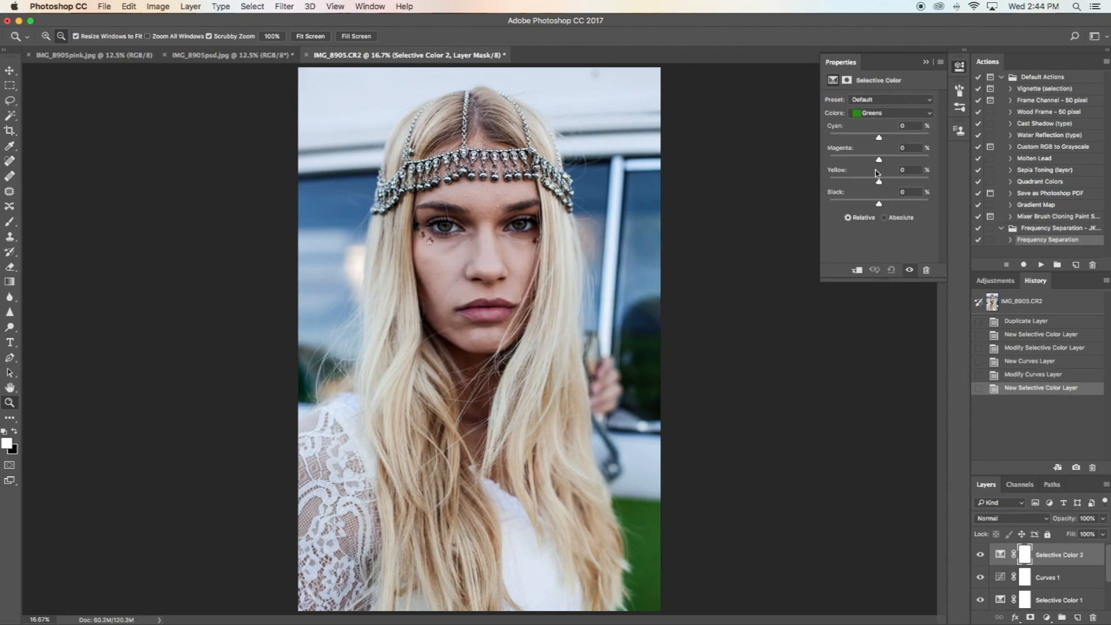
Step: Adjust the Neutrals in the new Selective Color layer to Black +15, Cyan +3 and Magenta -7
{"action": "left_click", "coordinate": [886, 114]}
{"action": "left_click", "coordinate": [873, 156]}
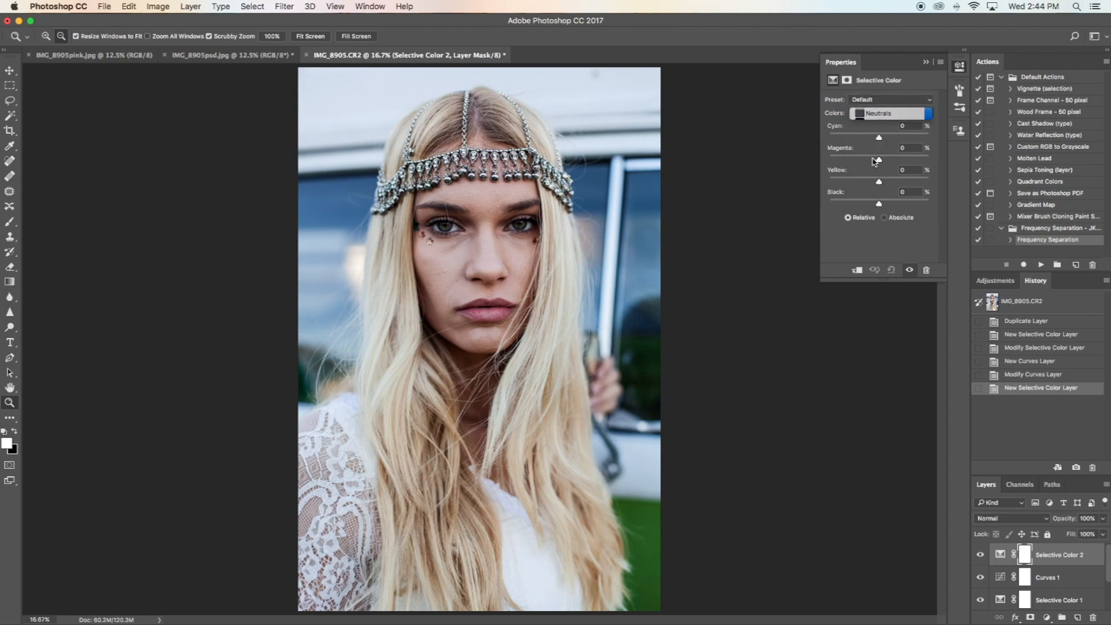
{"action": "left_click_drag", "start_coordinate": [879, 204], "coordinate": [888, 204]}
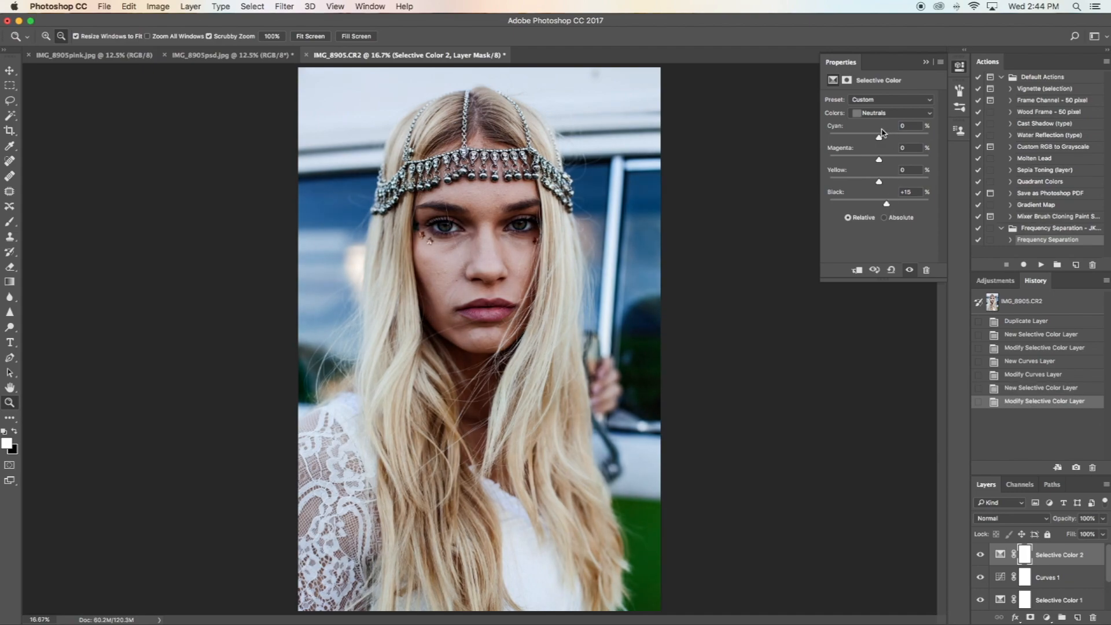
{"action": "left_click_drag", "start_coordinate": [879, 140], "coordinate": [878, 161]}
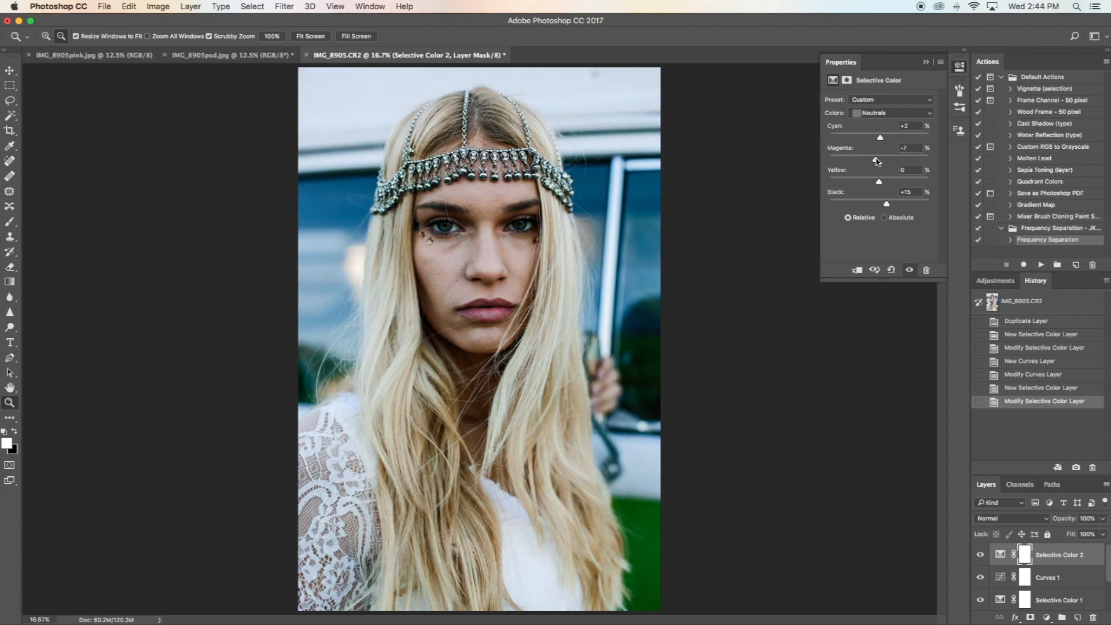
Step: Fine-tune the Neutrals to Cyan +1, Magenta -2, Yellow +5 and Black +13, and collapse the Selective Color properties
{"action": "left_click_drag", "start_coordinate": [879, 182], "coordinate": [883, 182]}
{"action": "left_click_drag", "start_coordinate": [879, 183], "coordinate": [880, 183]}
{"action": "left_click_drag", "start_coordinate": [877, 159], "coordinate": [883, 206]}
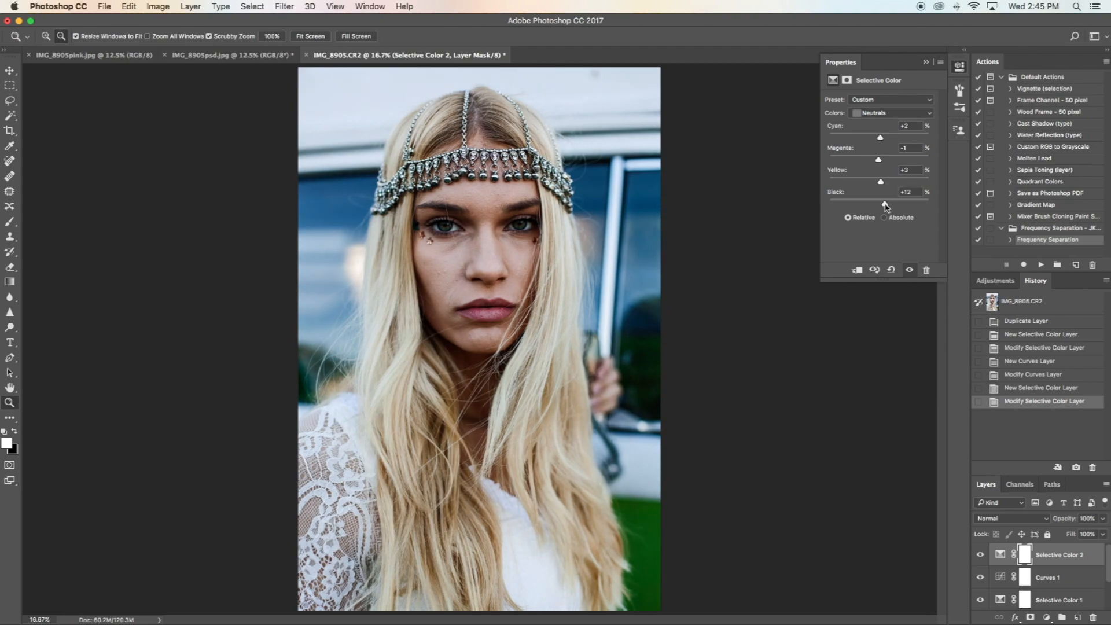
{"action": "left_click_drag", "start_coordinate": [881, 184], "coordinate": [884, 185]}
{"action": "left_click_drag", "start_coordinate": [883, 139], "coordinate": [881, 139]}
{"action": "left_click", "coordinate": [928, 62]}
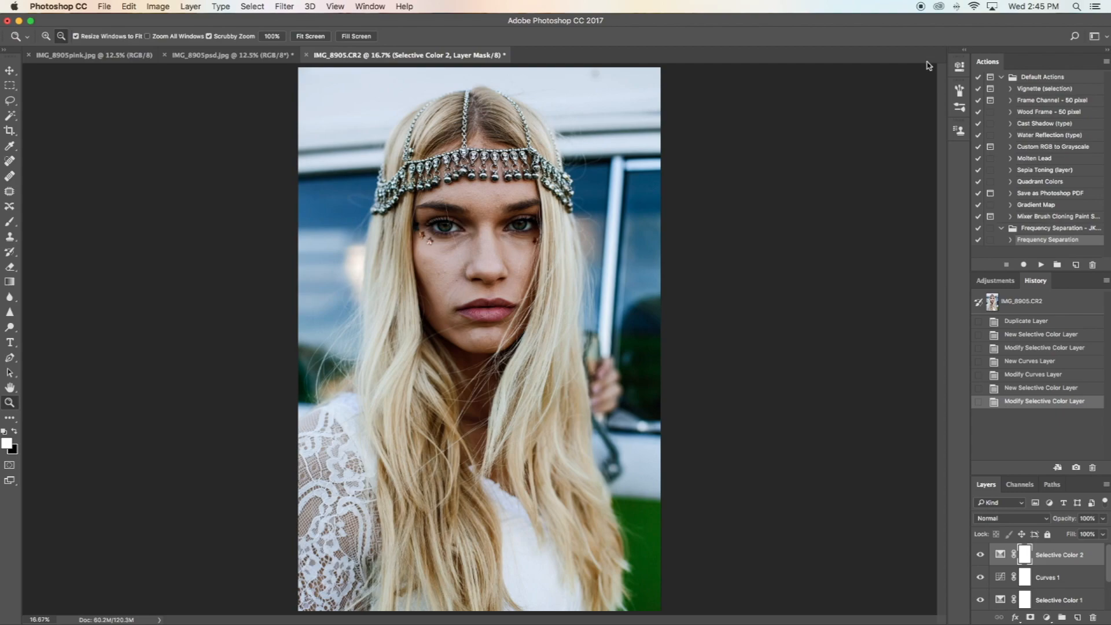
Step: Add a Brightness/Contrast adjustment layer above the second Selective Color layer with the default name and options
{"action": "left_click", "coordinate": [164, 6]}
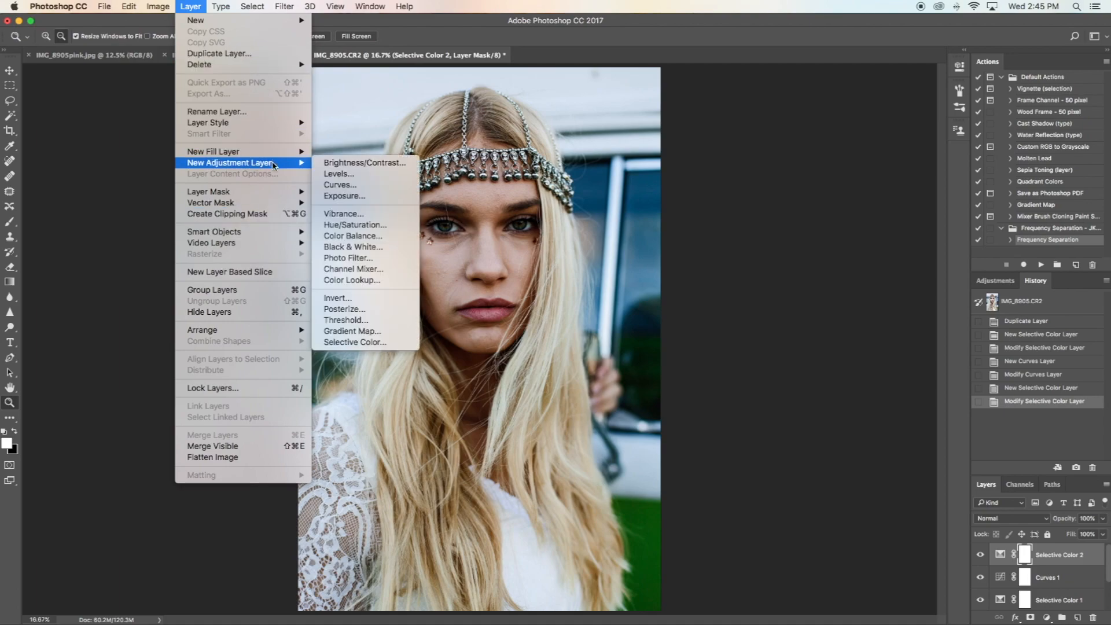
{"action": "left_click", "coordinate": [1038, 231]}
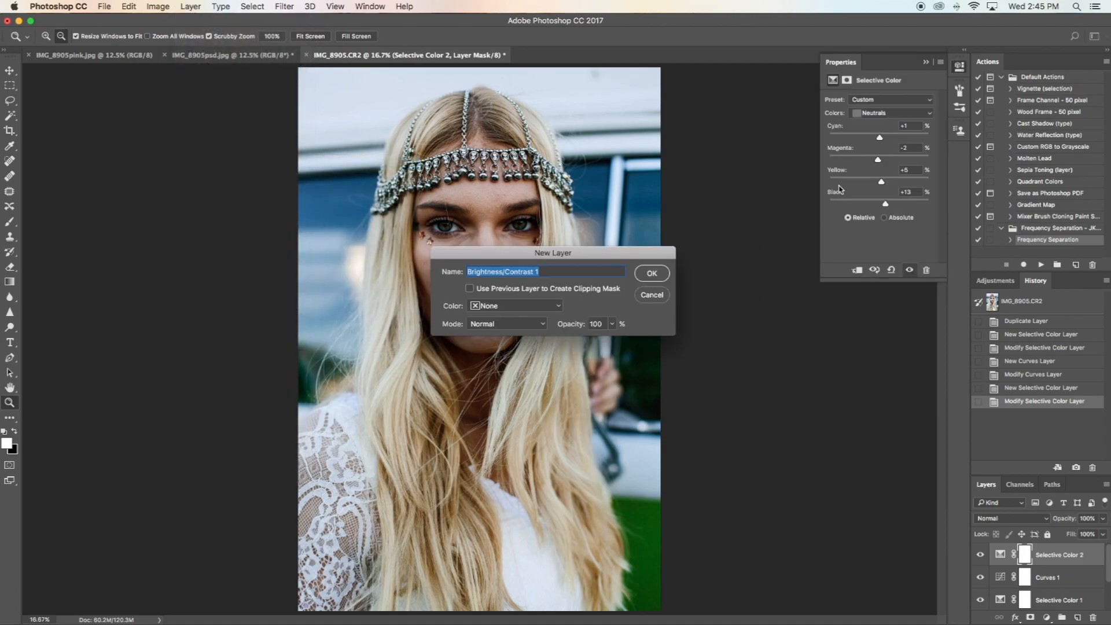
{"action": "left_click", "coordinate": [651, 272]}
Step: Raise the Brightness to about 17 on the Brightness/Contrast layer and collapse its properties
{"action": "left_click_drag", "start_coordinate": [879, 128], "coordinate": [889, 130]}
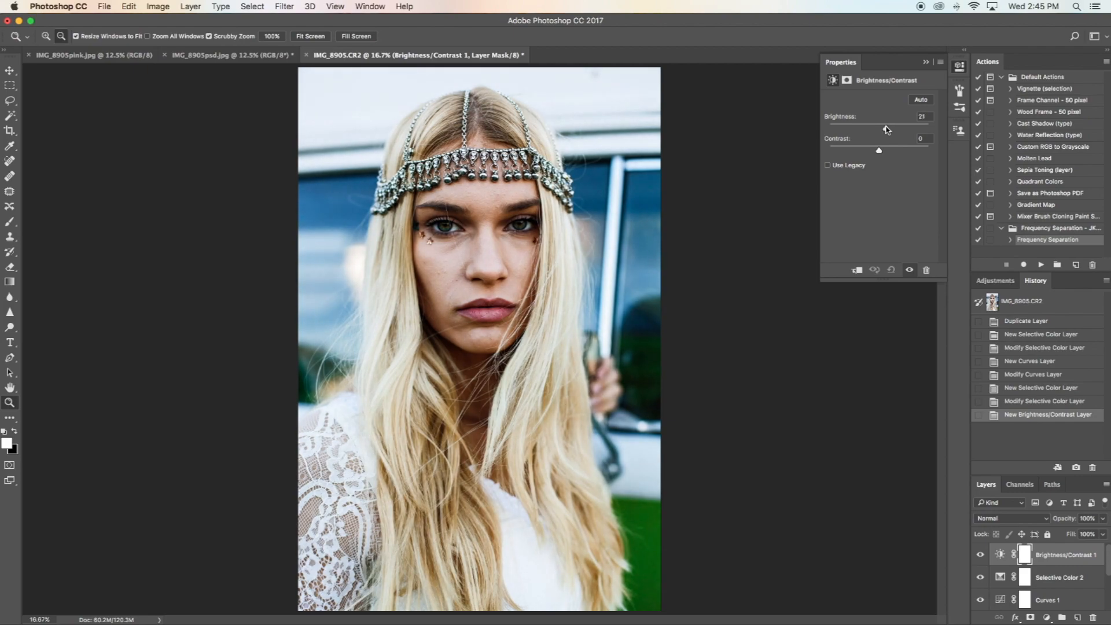
{"action": "left_click_drag", "start_coordinate": [888, 130], "coordinate": [887, 132]}
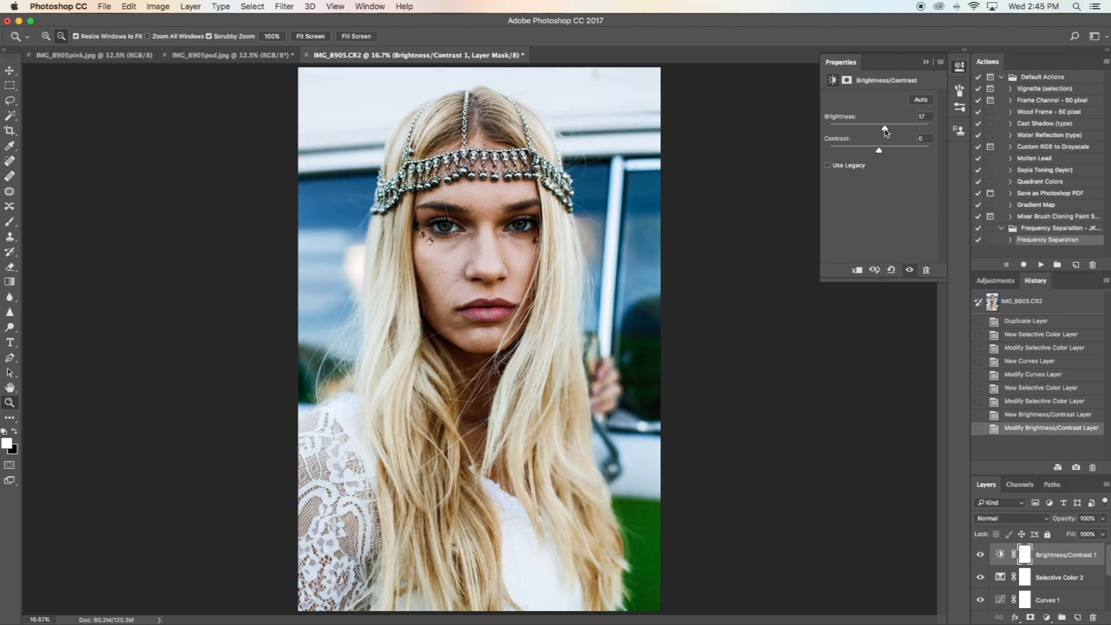
{"action": "left_click_drag", "start_coordinate": [887, 131], "coordinate": [887, 132]}
{"action": "left_click", "coordinate": [925, 63]}
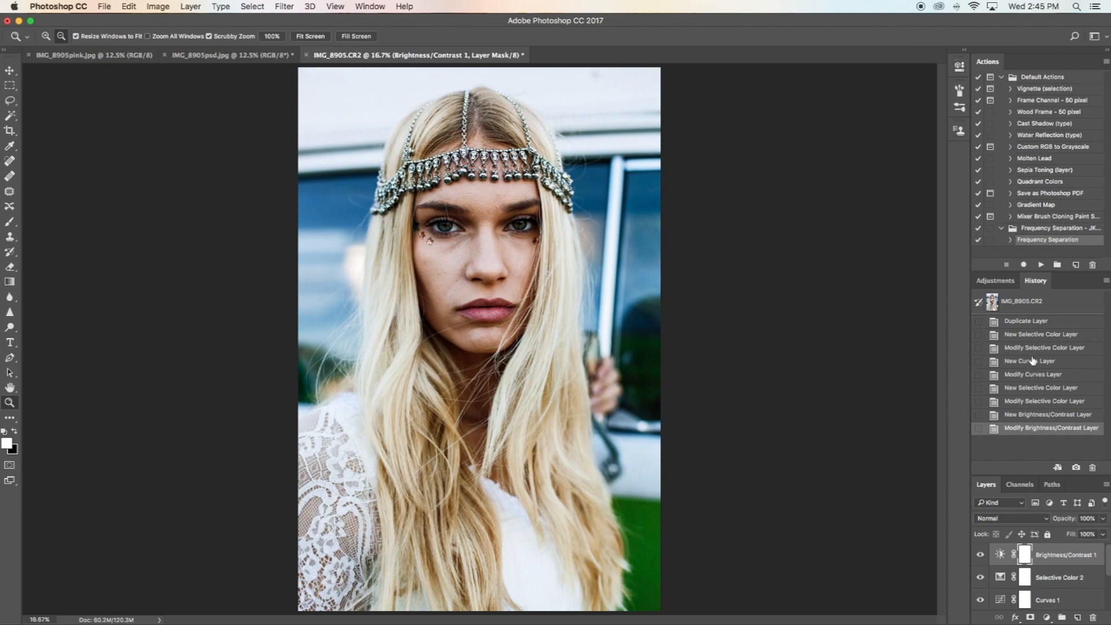
Step: Compare the original photo with the graded version through the history, ending on the New Brightness/Contrast Layer state
{"action": "left_click", "coordinate": [1032, 304]}
{"action": "left_click", "coordinate": [1040, 429]}
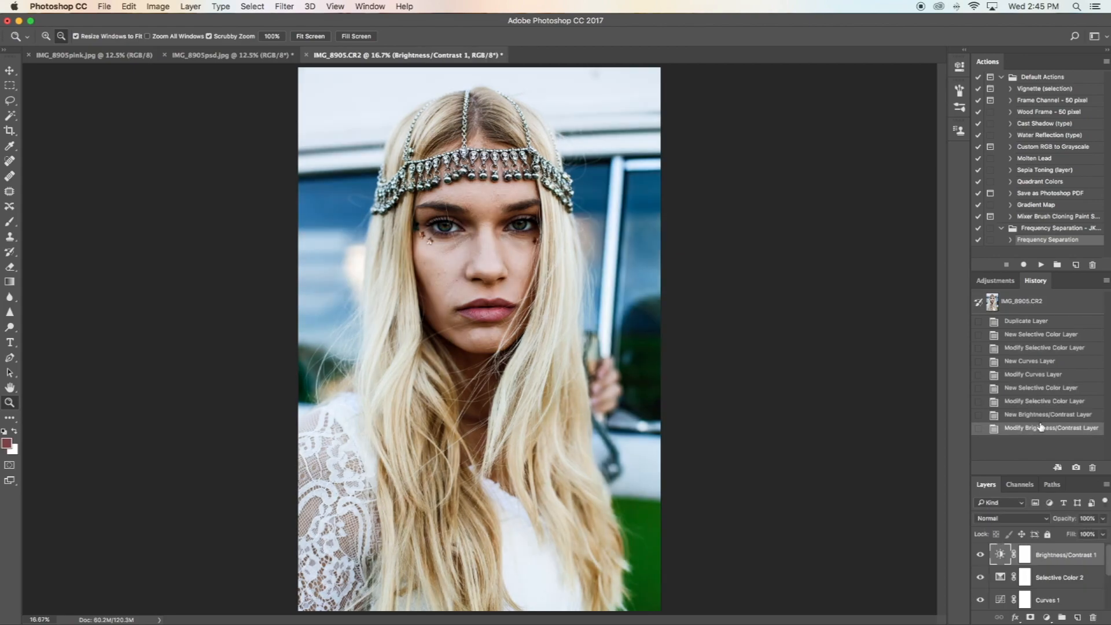
{"action": "left_click", "coordinate": [1019, 302]}
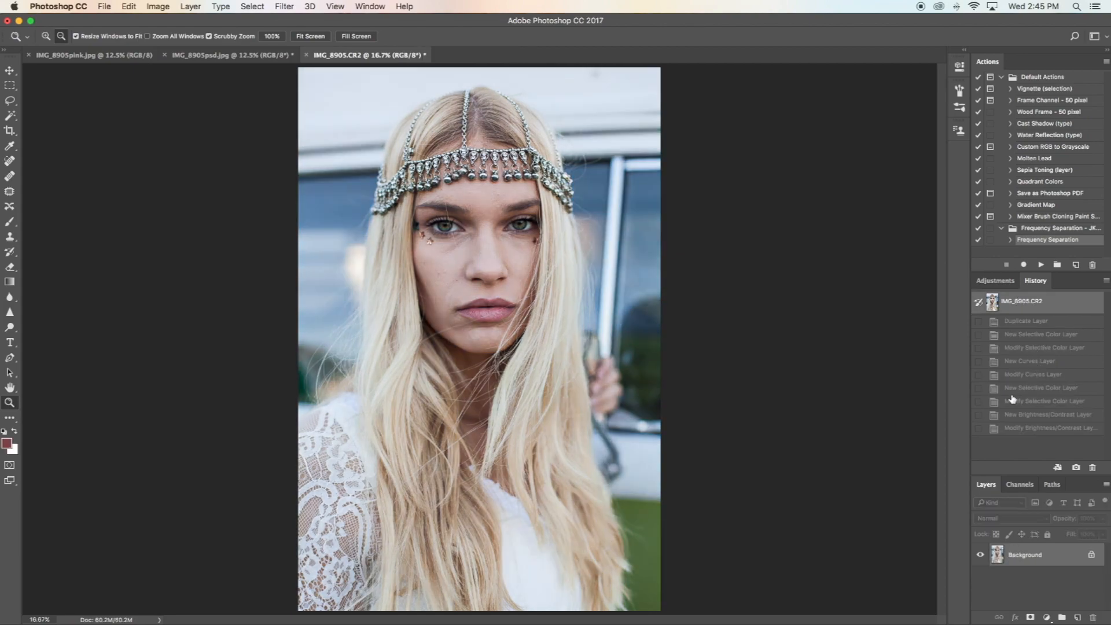
{"action": "left_click", "coordinate": [1039, 415]}
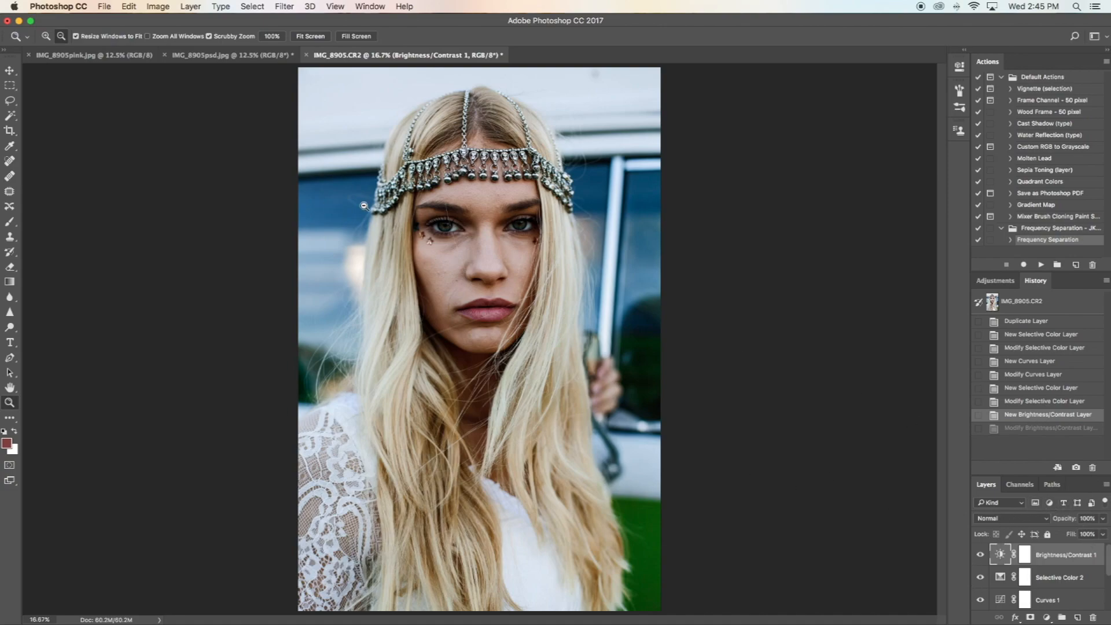
Step: Examine the graded skin, eyes and hair up close and check the portrait as a whole
{"action": "left_click", "coordinate": [486, 215]}
{"action": "left_click", "coordinate": [46, 35]}
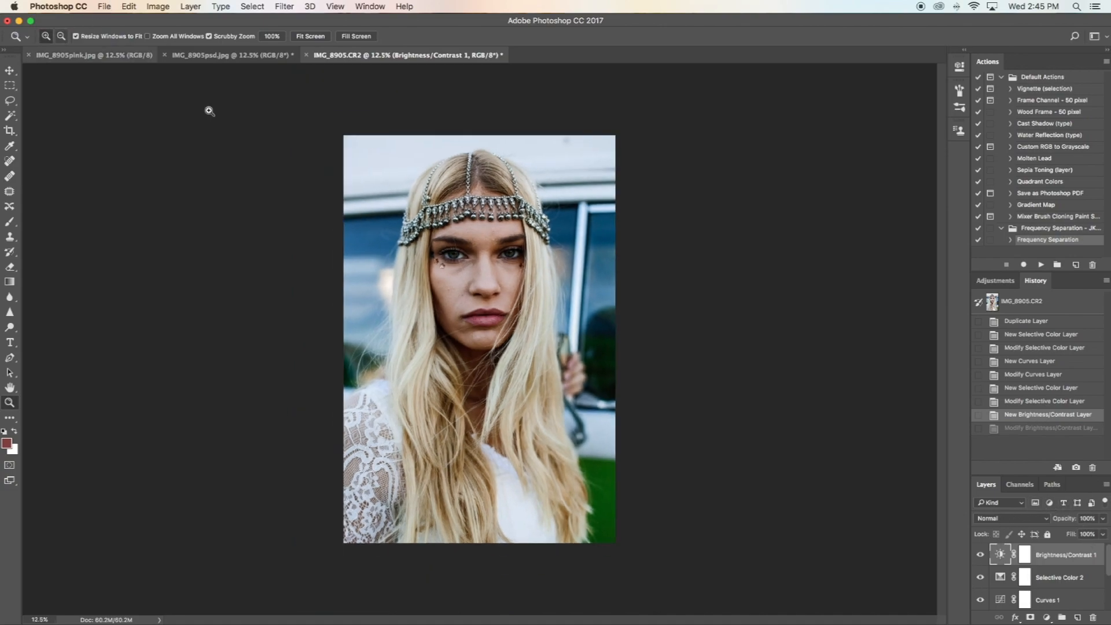
{"action": "left_click", "coordinate": [516, 223]}
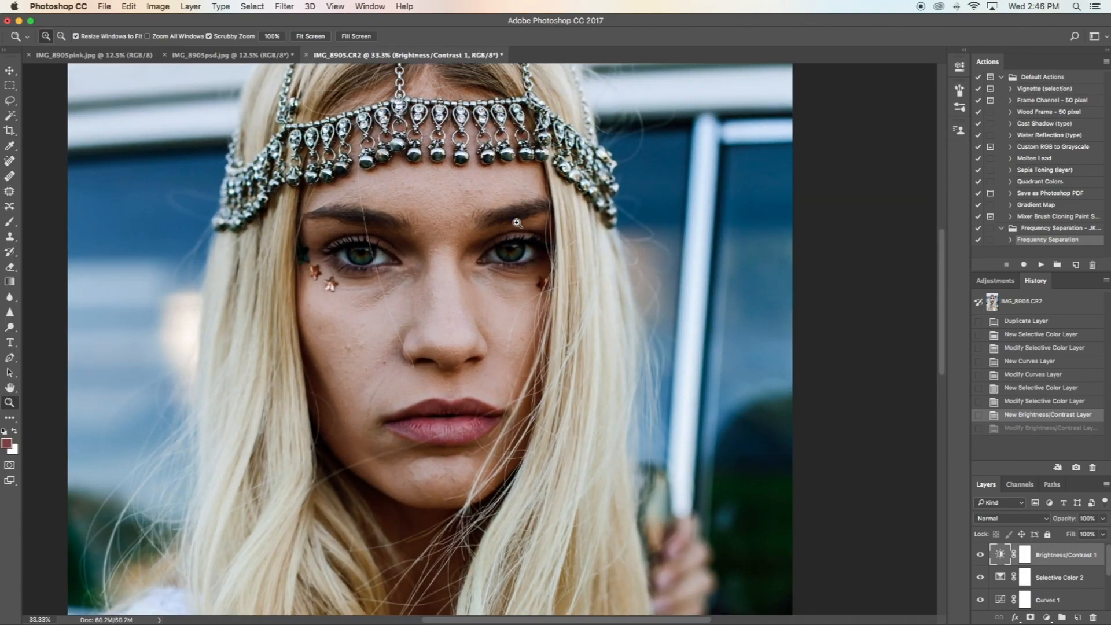
{"action": "left_click", "coordinate": [517, 223]}
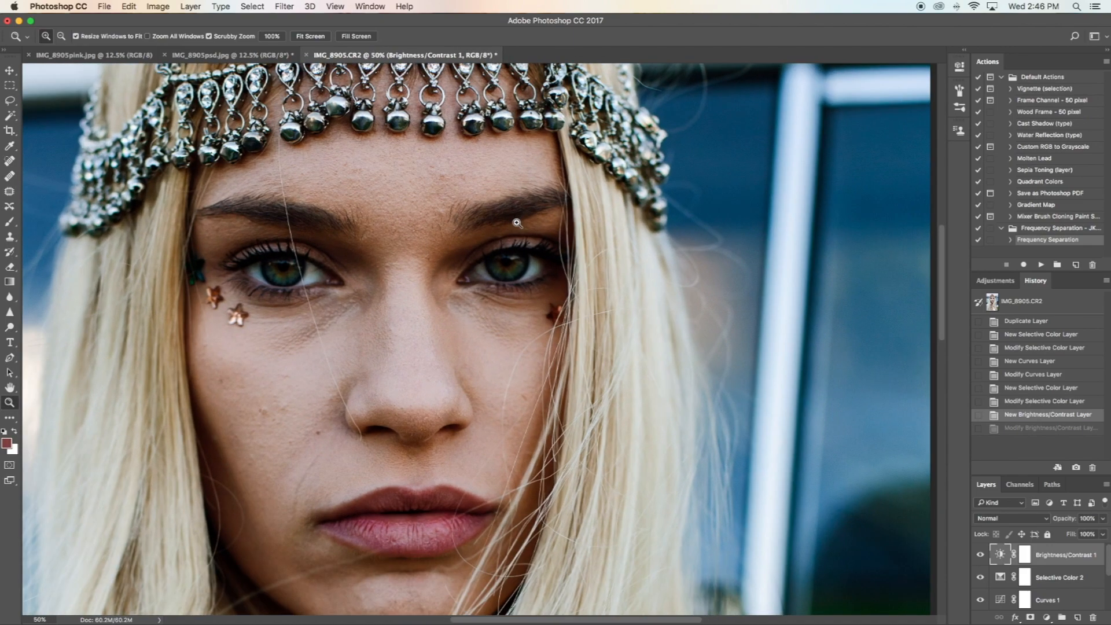
{"action": "left_click", "coordinate": [61, 36]}
{"action": "left_click", "coordinate": [324, 205]}
{"action": "left_click", "coordinate": [337, 216]}
{"action": "left_click", "coordinate": [337, 215]}
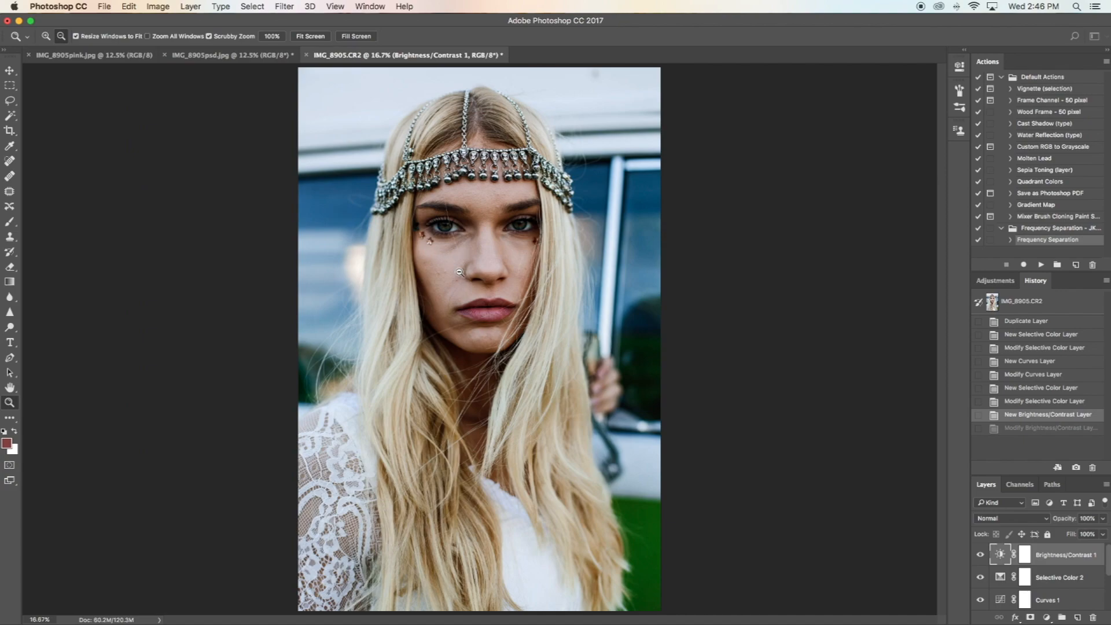
Step: Choose the Dodge Tool and flatten the image into a single Background layer
{"action": "left_click", "coordinate": [12, 329]}
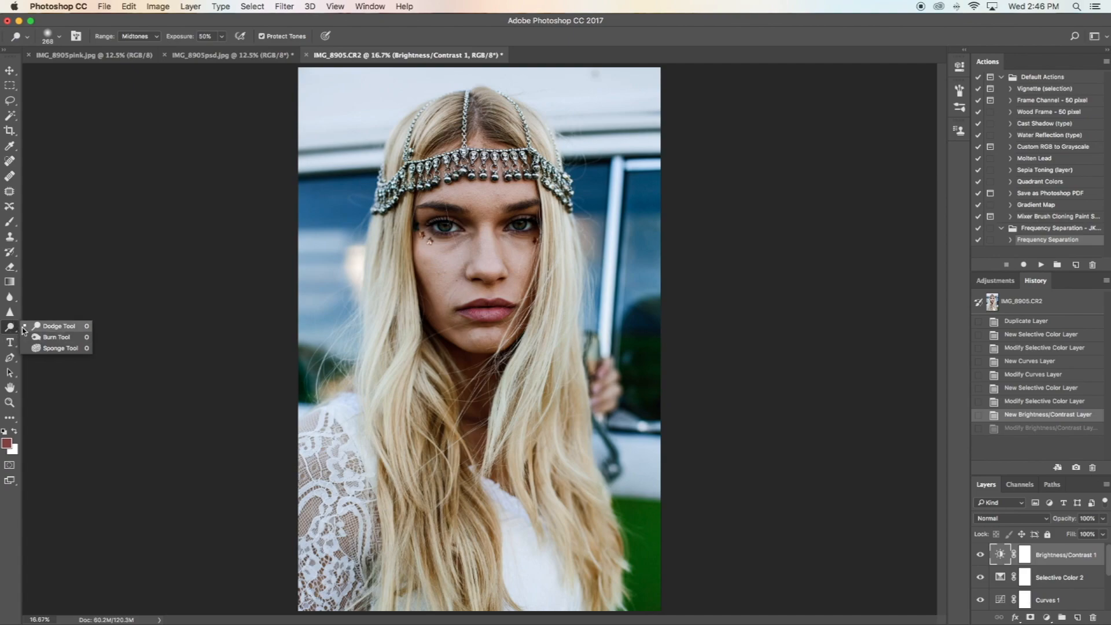
{"action": "left_click", "coordinate": [57, 329]}
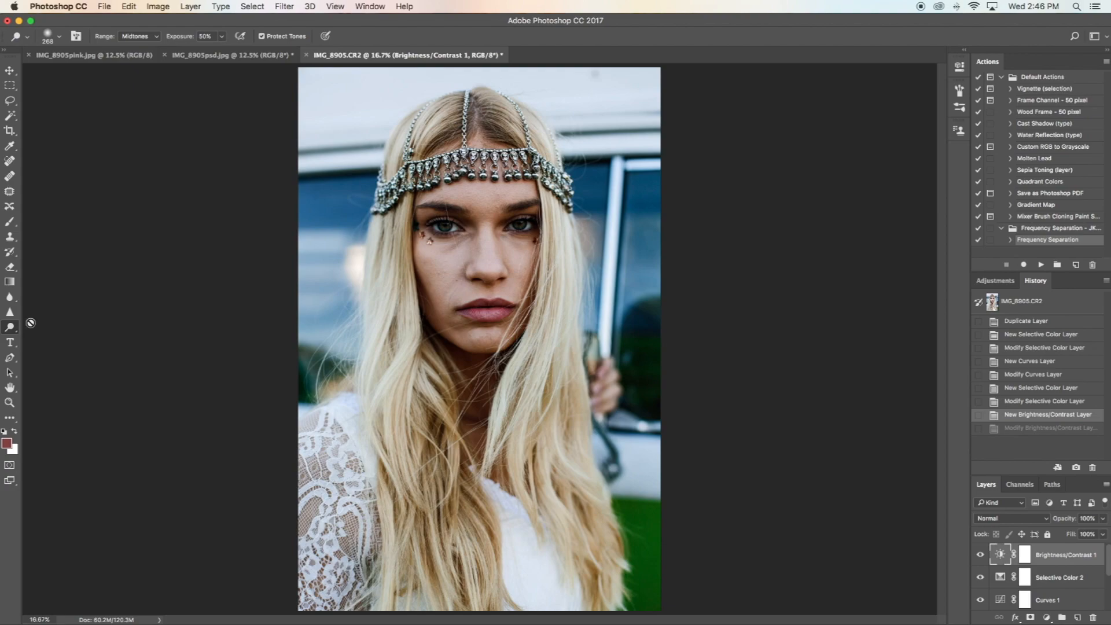
{"action": "left_click", "coordinate": [1107, 486]}
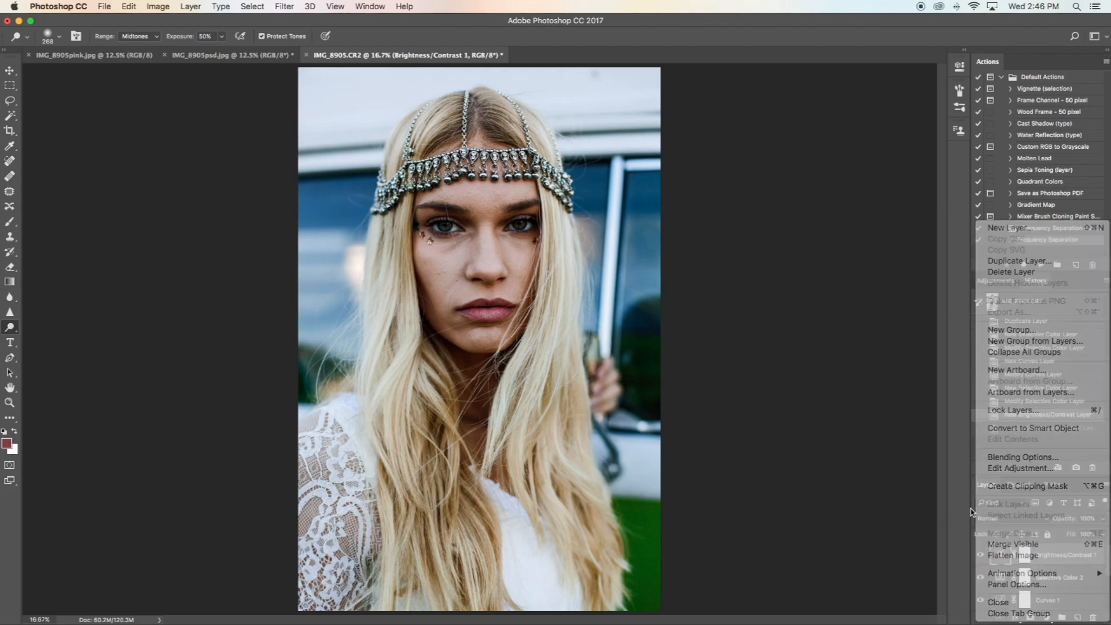
{"action": "left_click", "coordinate": [1106, 486]}
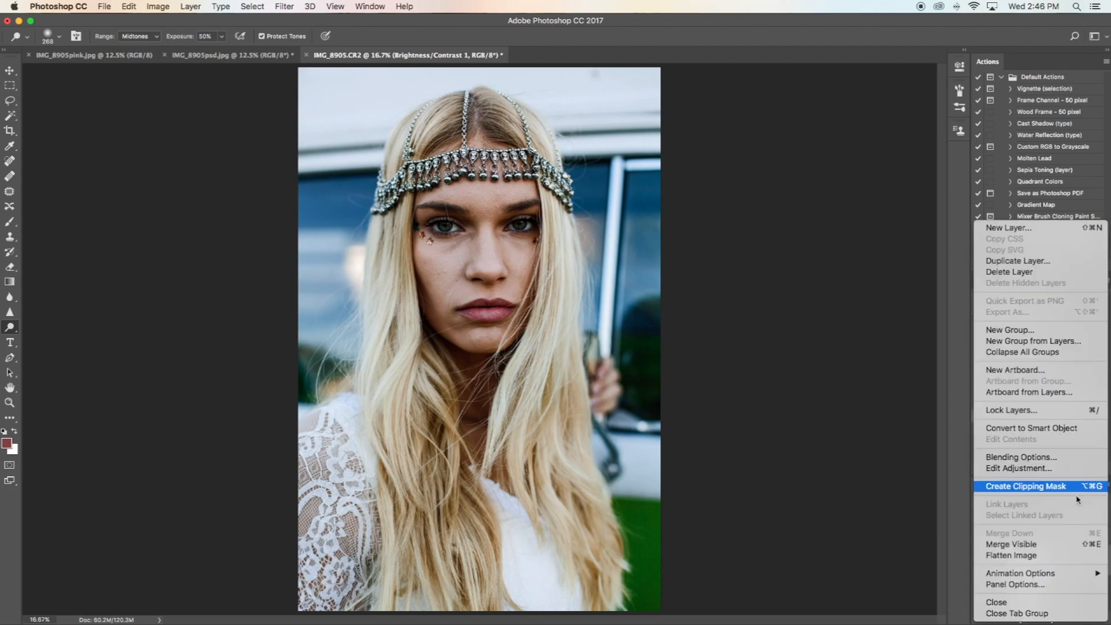
{"action": "left_click", "coordinate": [1064, 557]}
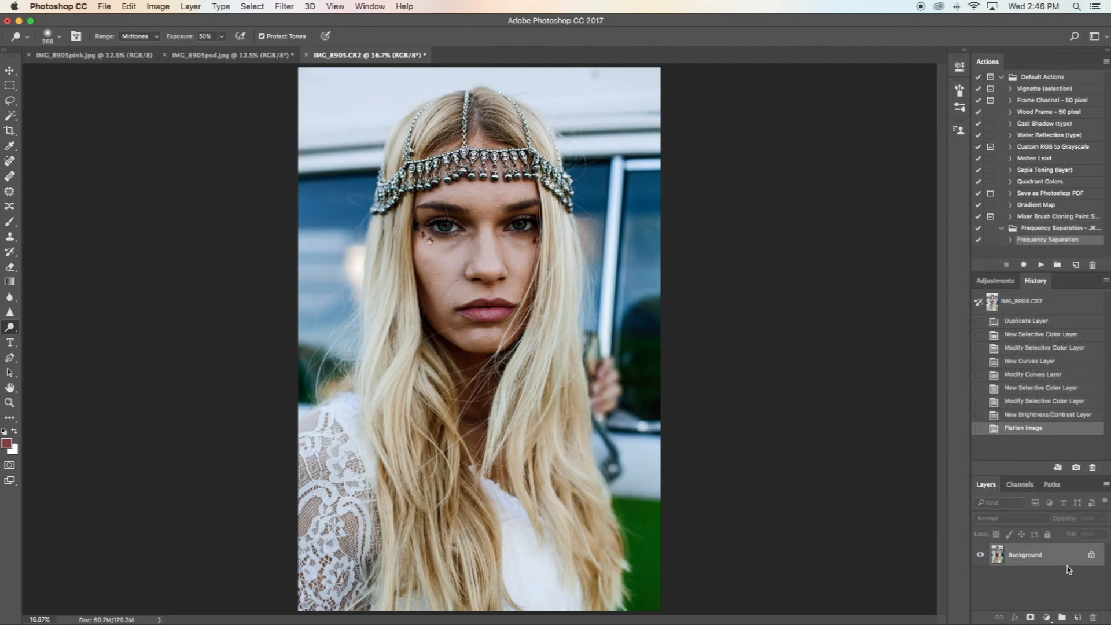
Step: Duplicate the flattened Background layer and set the Dodge brush size to 444 px
{"action": "left_click_drag", "start_coordinate": [1069, 570], "coordinate": [1072, 582]}
{"action": "left_click_drag", "start_coordinate": [1078, 615], "coordinate": [1078, 616]}
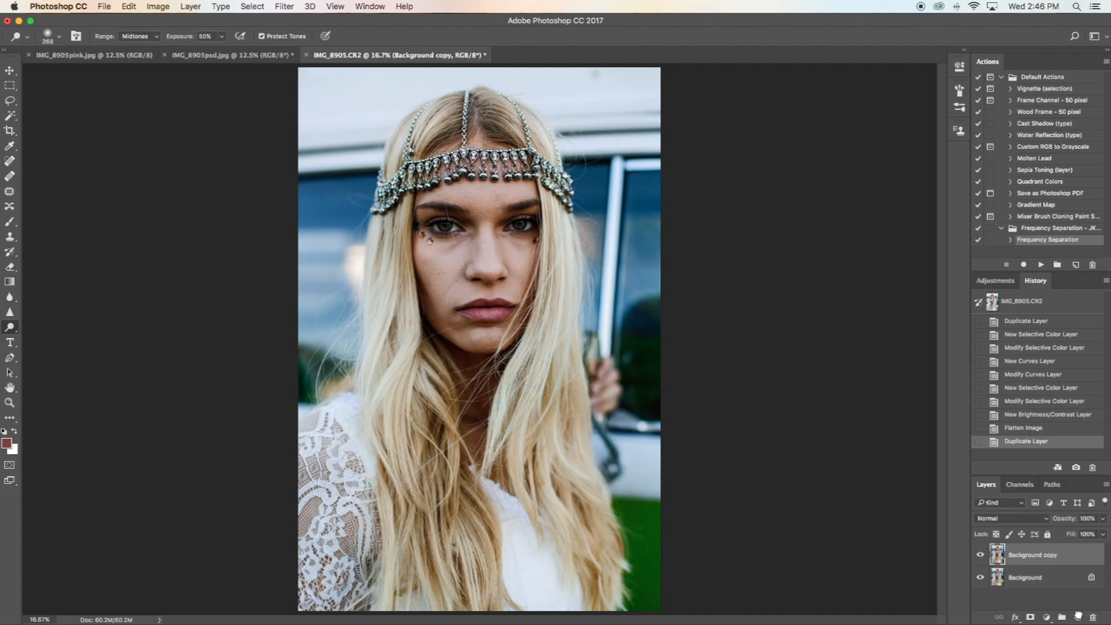
{"action": "left_click", "coordinate": [59, 38]}
{"action": "left_click_drag", "start_coordinate": [118, 70], "coordinate": [127, 72]}
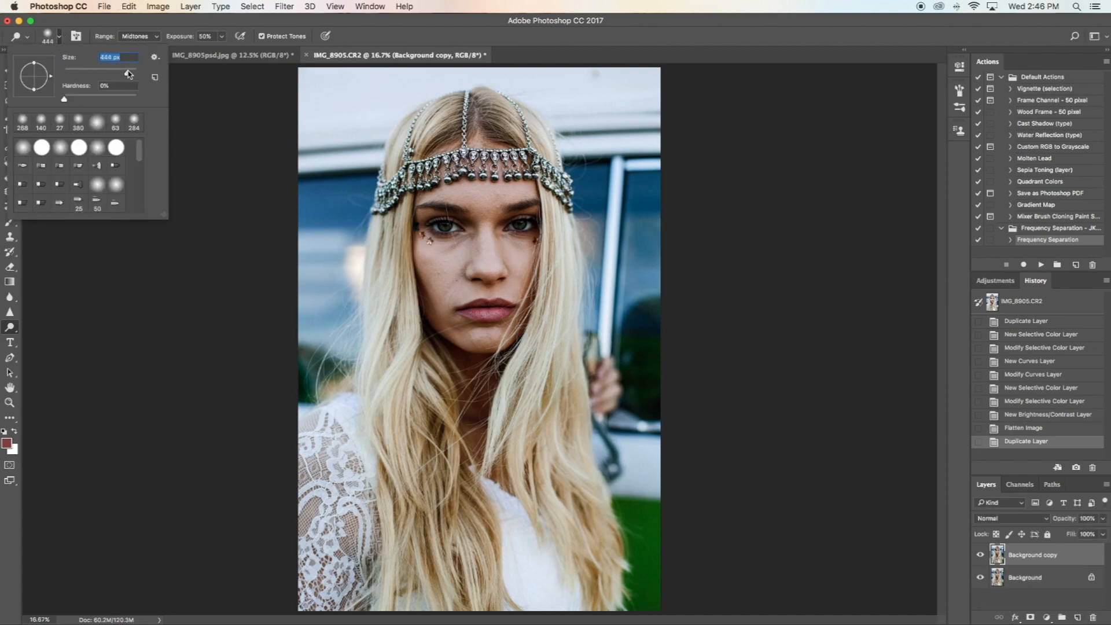
Step: Try dodging both eyes on the duplicated layer, and revert to the Duplicate Layer history state
{"action": "left_click", "coordinate": [459, 223]}
{"action": "mouse_move", "coordinate": [443, 223]}
{"action": "left_mouse_down"}
{"action": "mouse_move", "coordinate": [523, 218]}
{"action": "mouse_move", "coordinate": [529, 229]}
{"action": "mouse_move", "coordinate": [513, 222]}
{"action": "mouse_move", "coordinate": [528, 216]}
{"action": "mouse_move", "coordinate": [443, 223]}
{"action": "left_mouse_up"}
{"action": "left_click_drag", "start_coordinate": [525, 225], "coordinate": [529, 227]}
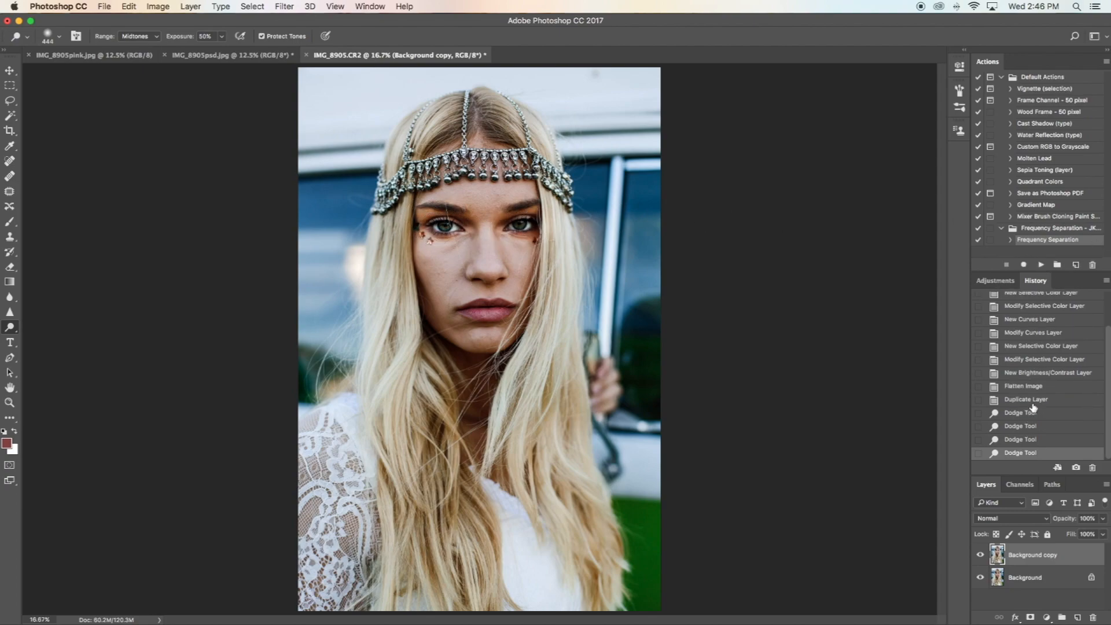
{"action": "left_click", "coordinate": [1031, 403]}
Step: Lightly dodge both eyes on the Background copy layer with Midtones range and 50% exposure
{"action": "mouse_move", "coordinate": [459, 220]}
{"action": "left_mouse_down"}
{"action": "mouse_move", "coordinate": [428, 223]}
{"action": "mouse_move", "coordinate": [456, 234]}
{"action": "mouse_move", "coordinate": [528, 220]}
{"action": "left_mouse_up"}
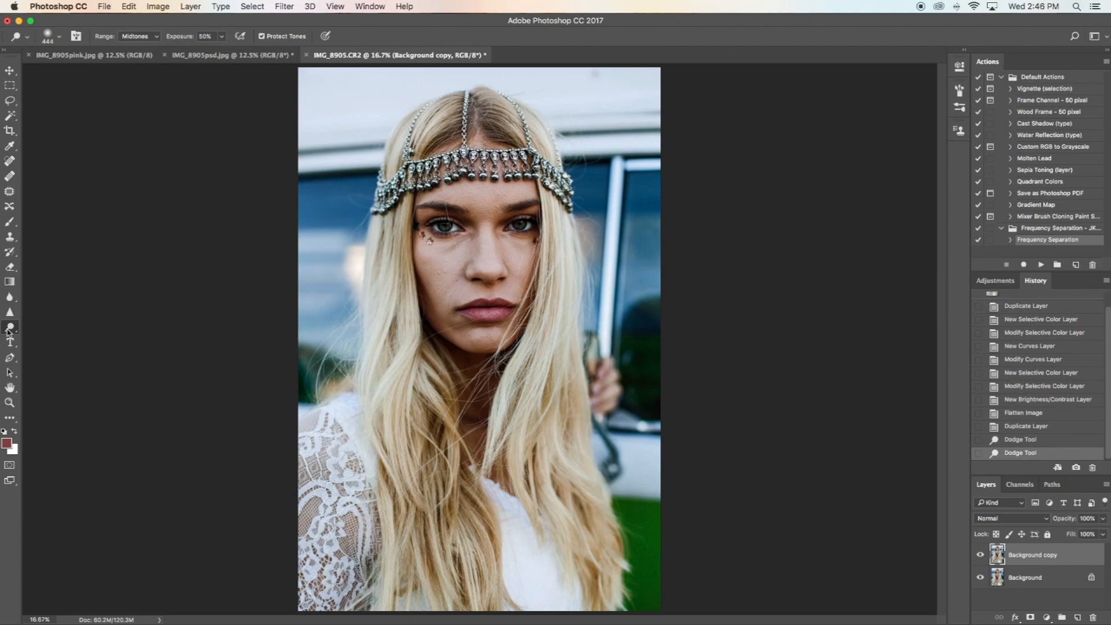
{"action": "left_click", "coordinate": [10, 402]}
{"action": "left_click", "coordinate": [533, 210]}
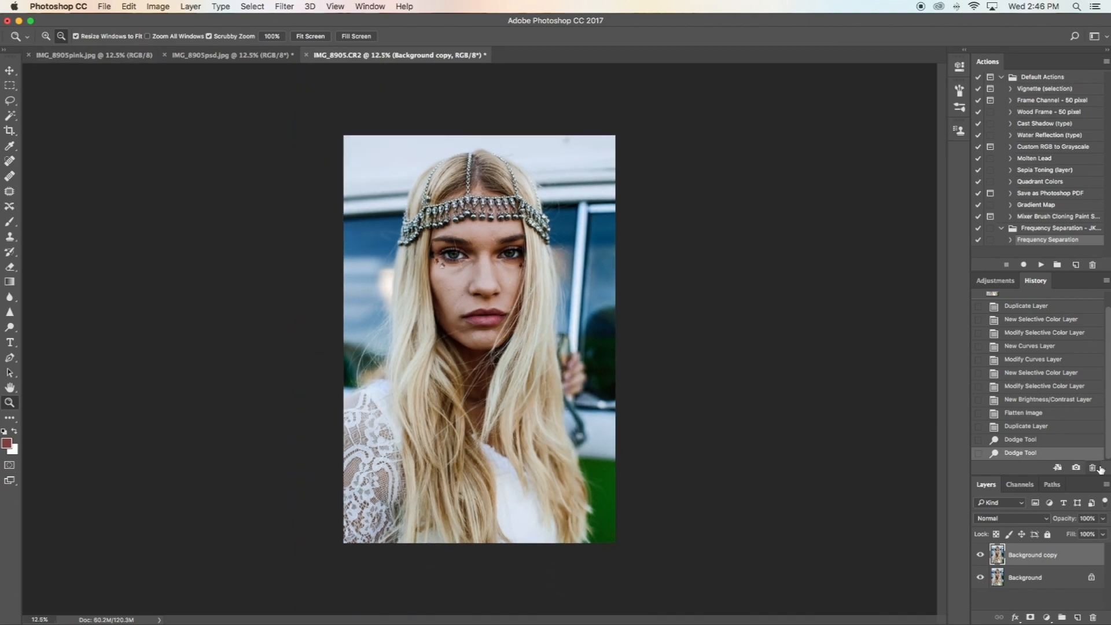
Step: Flatten the image into a single layer and duplicate the Background layer
{"action": "left_click", "coordinate": [1106, 484]}
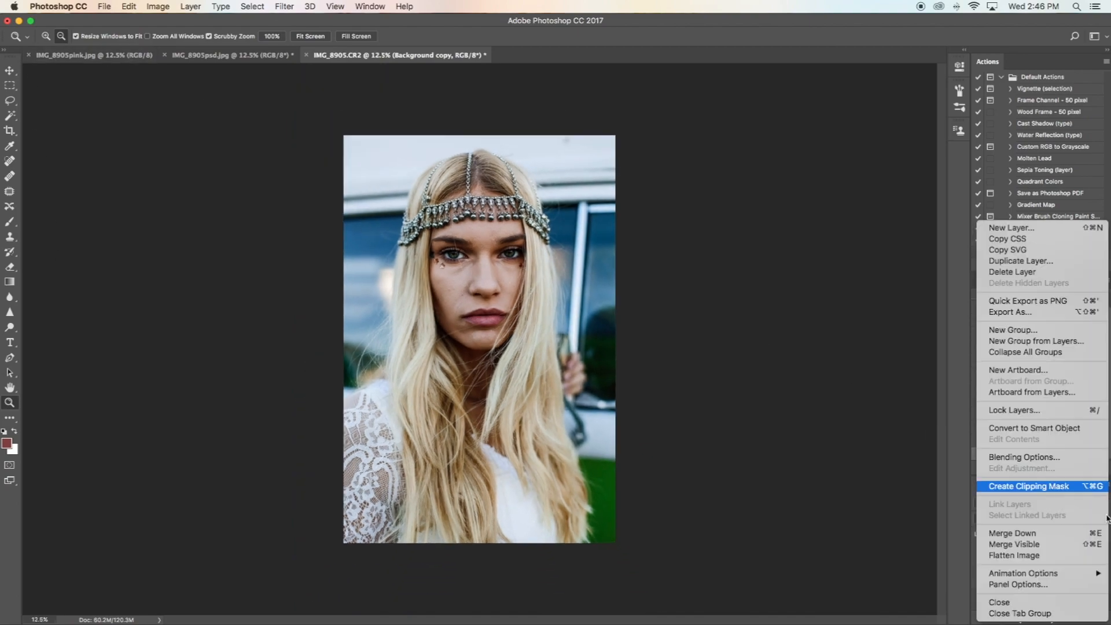
{"action": "left_click", "coordinate": [1076, 554]}
{"action": "left_click_drag", "start_coordinate": [1077, 559], "coordinate": [1078, 617]}
{"action": "left_click", "coordinate": [46, 36]}
{"action": "left_click_drag", "start_coordinate": [342, 219], "coordinate": [509, 191]}
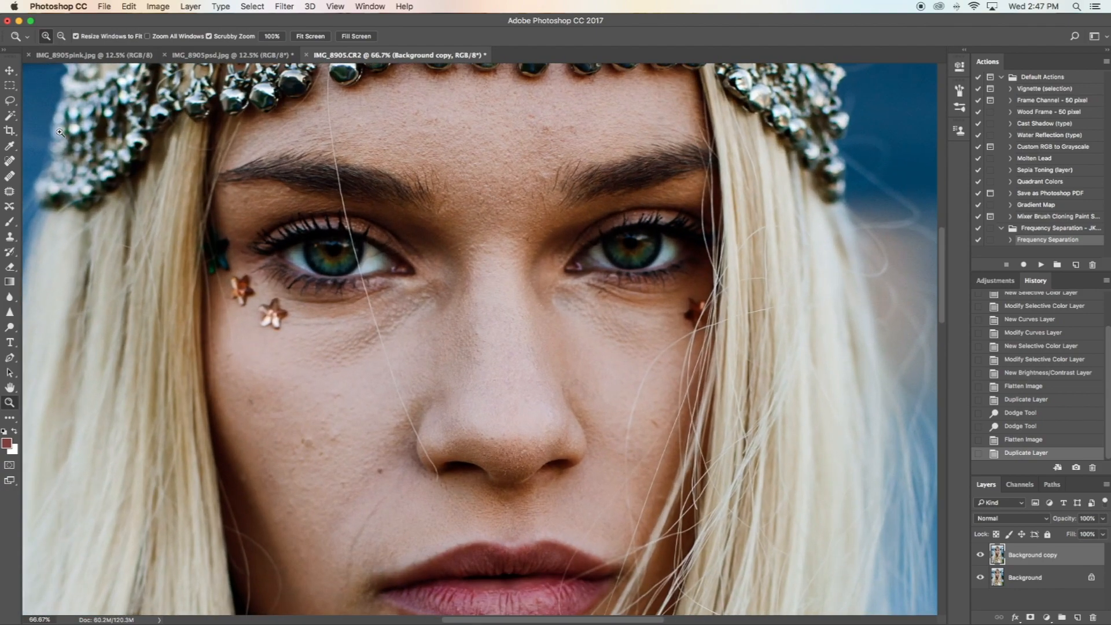
Step: Choose the Dodge Tool and set its brush size to 67 px
{"action": "left_click", "coordinate": [10, 327]}
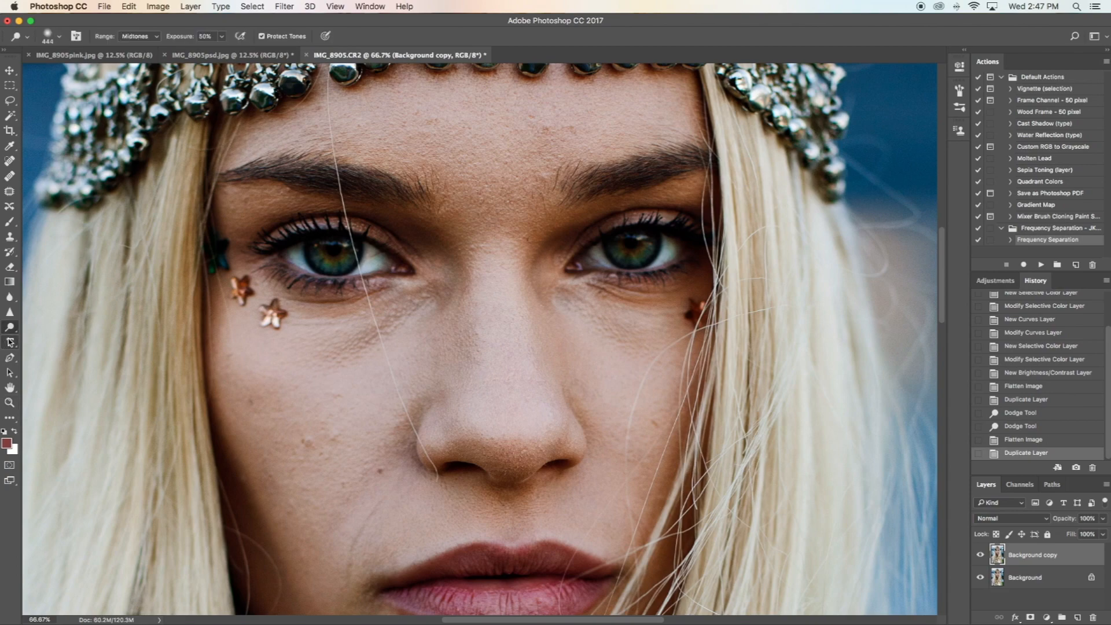
{"action": "left_click", "coordinate": [59, 36]}
{"action": "left_click_drag", "start_coordinate": [125, 72], "coordinate": [76, 76]}
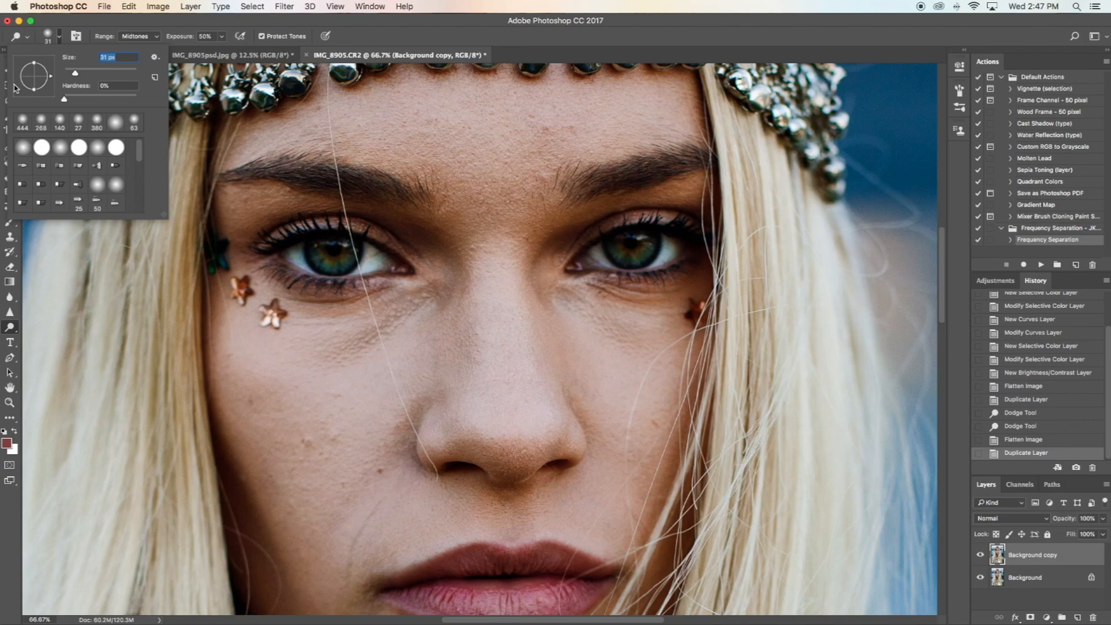
{"action": "left_click_drag", "start_coordinate": [81, 75], "coordinate": [87, 76]}
Step: Try dodging both irises on the Background copy layer, and revert to the latest Flatten Image history state
{"action": "mouse_move", "coordinate": [319, 249]}
{"action": "left_mouse_down"}
{"action": "mouse_move", "coordinate": [327, 262]}
{"action": "mouse_move", "coordinate": [349, 243]}
{"action": "mouse_move", "coordinate": [327, 258]}
{"action": "mouse_move", "coordinate": [345, 261]}
{"action": "left_mouse_up"}
{"action": "mouse_move", "coordinate": [618, 246]}
{"action": "left_mouse_down"}
{"action": "mouse_move", "coordinate": [653, 237]}
{"action": "mouse_move", "coordinate": [646, 256]}
{"action": "mouse_move", "coordinate": [619, 241]}
{"action": "mouse_move", "coordinate": [645, 258]}
{"action": "mouse_move", "coordinate": [658, 238]}
{"action": "left_mouse_up"}
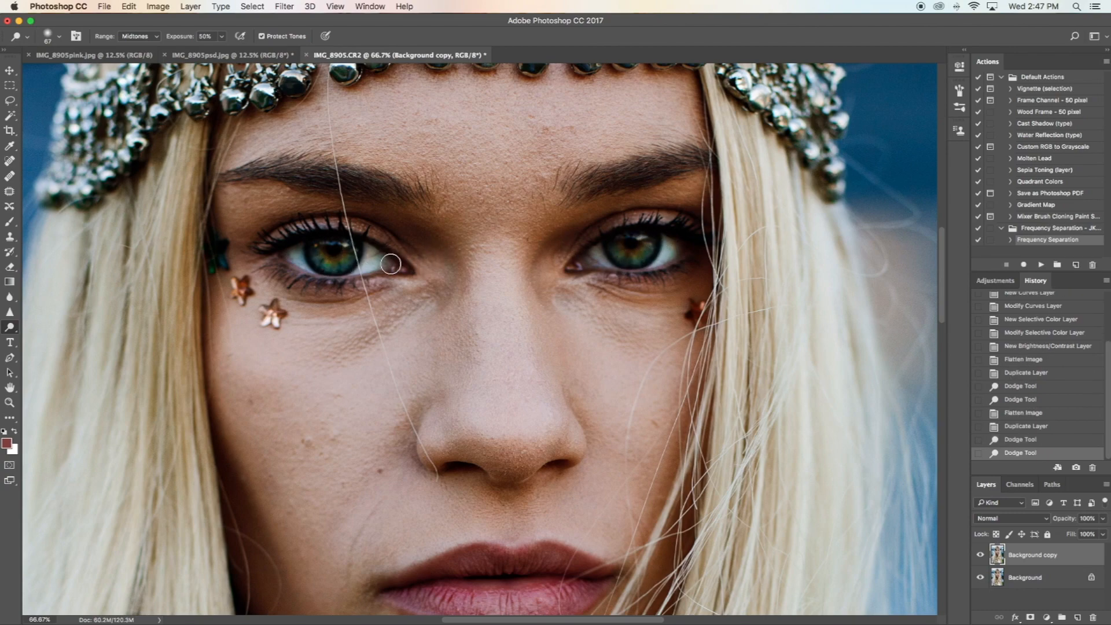
{"action": "mouse_move", "coordinate": [338, 263]}
{"action": "left_mouse_down"}
{"action": "mouse_move", "coordinate": [512, 262]}
{"action": "mouse_move", "coordinate": [359, 242]}
{"action": "left_mouse_up"}
{"action": "mouse_move", "coordinate": [624, 269]}
{"action": "left_mouse_down"}
{"action": "mouse_move", "coordinate": [623, 246]}
{"action": "mouse_move", "coordinate": [641, 258]}
{"action": "mouse_move", "coordinate": [653, 237]}
{"action": "mouse_move", "coordinate": [626, 259]}
{"action": "mouse_move", "coordinate": [617, 235]}
{"action": "left_mouse_up"}
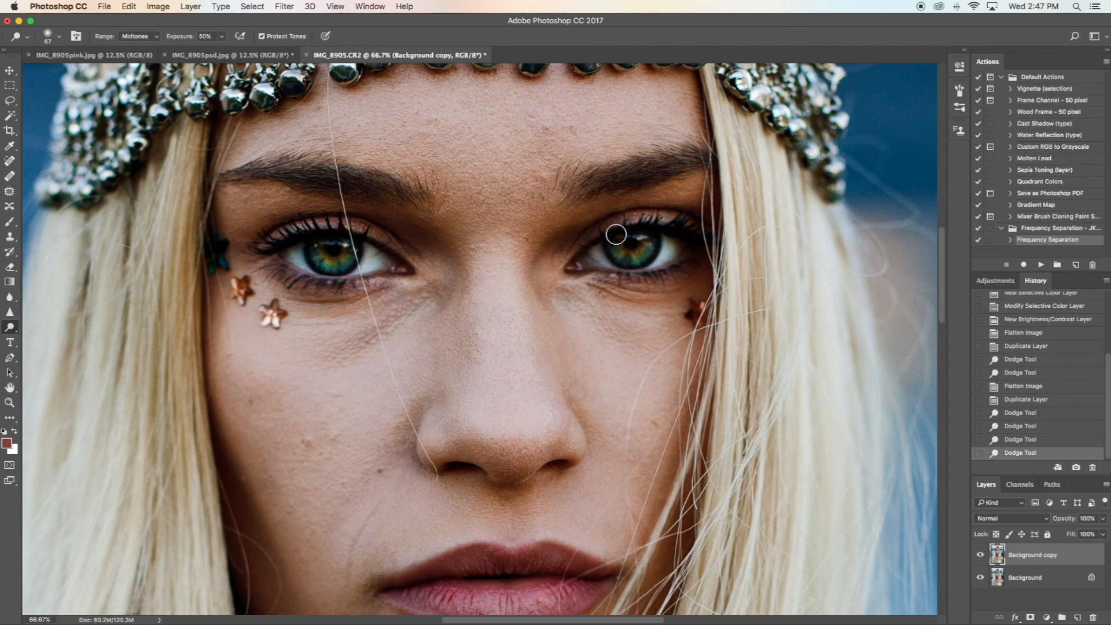
{"action": "left_click", "coordinate": [9, 402]}
{"action": "left_click", "coordinate": [62, 36]}
{"action": "left_click", "coordinate": [320, 184]}
{"action": "left_click", "coordinate": [321, 185]}
{"action": "left_click", "coordinate": [320, 184]}
{"action": "left_click", "coordinate": [320, 185]}
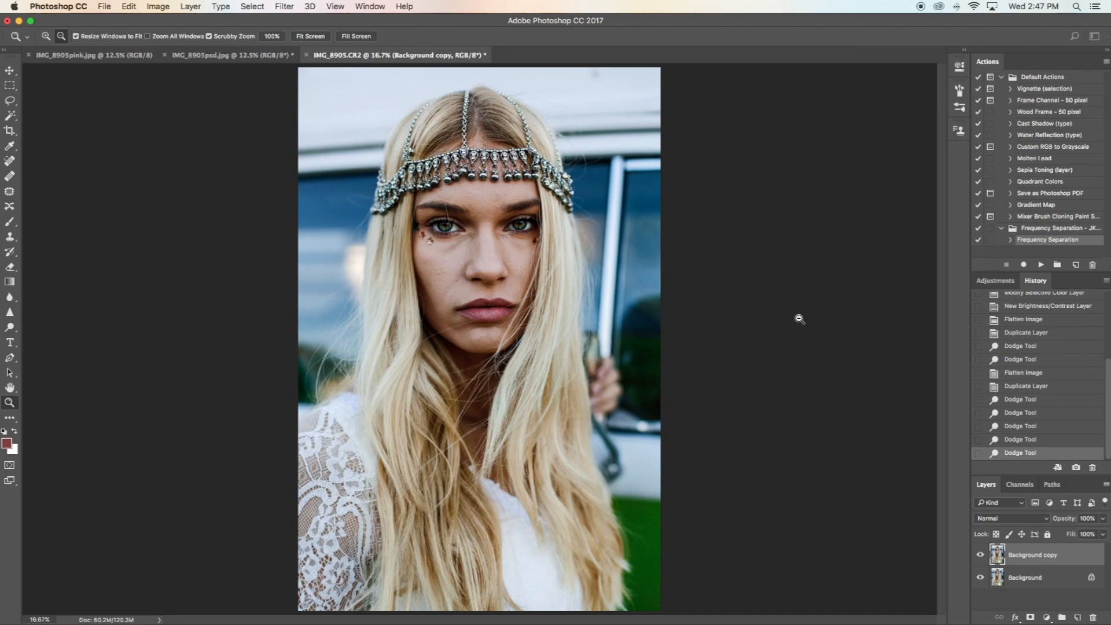
{"action": "left_click", "coordinate": [1018, 378]}
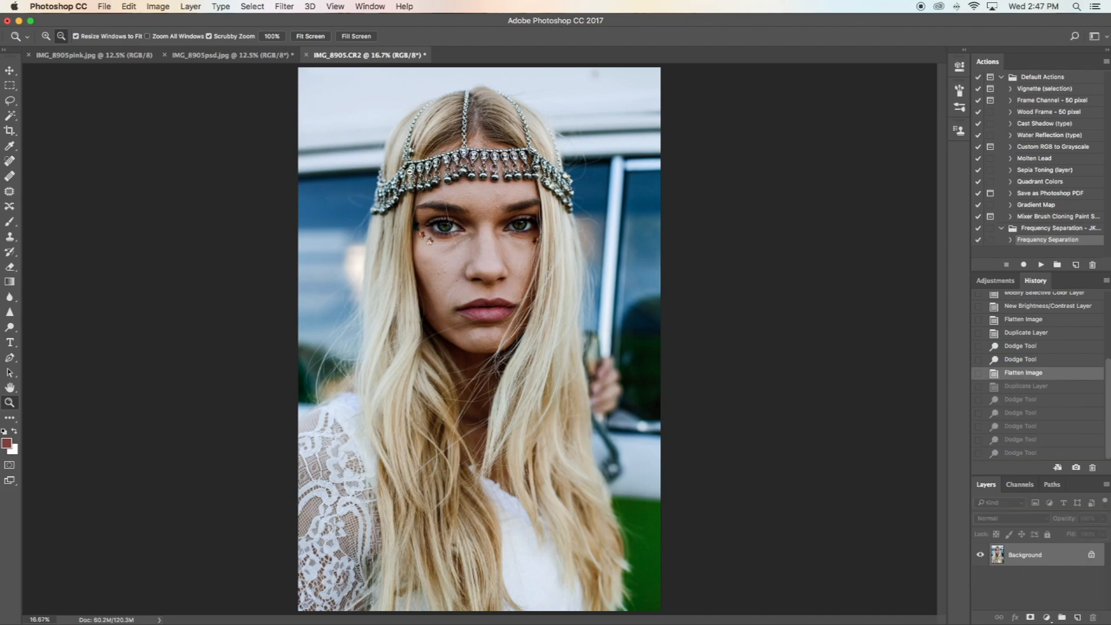
Step: Dodge both irises directly on the flattened Background layer with the Midtones range and 50% exposure
{"action": "left_click", "coordinate": [46, 36]}
{"action": "left_click", "coordinate": [457, 167]}
{"action": "left_click", "coordinate": [456, 167]}
{"action": "left_click", "coordinate": [456, 168]}
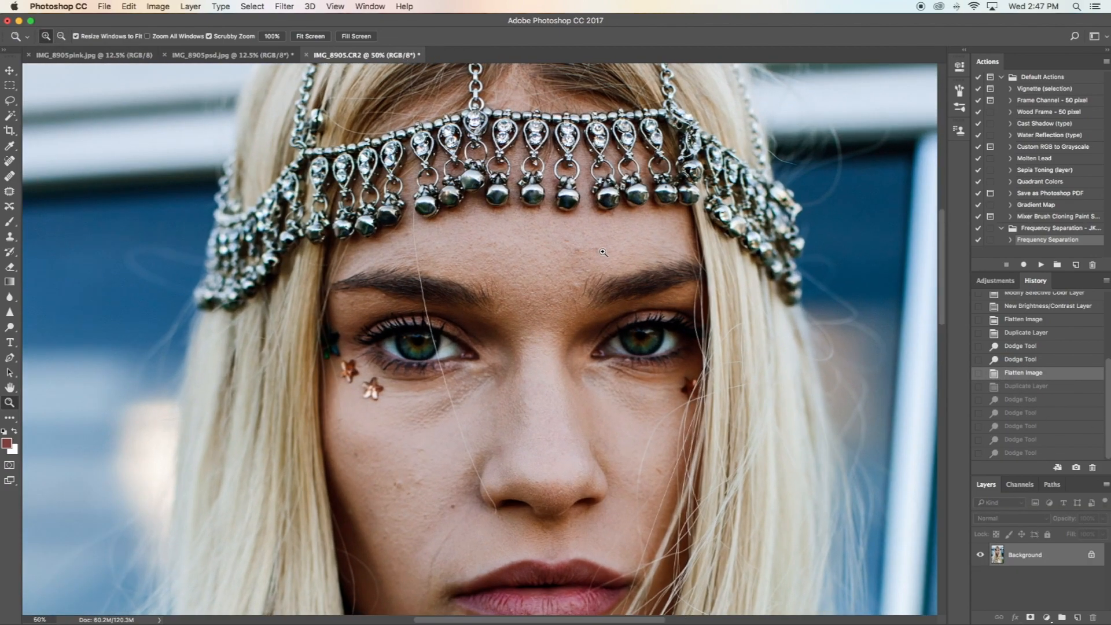
{"action": "scroll", "coordinate": [633, 195], "scroll_direction": "down", "scroll_amount": 5}
{"action": "left_click", "coordinate": [632, 195]}
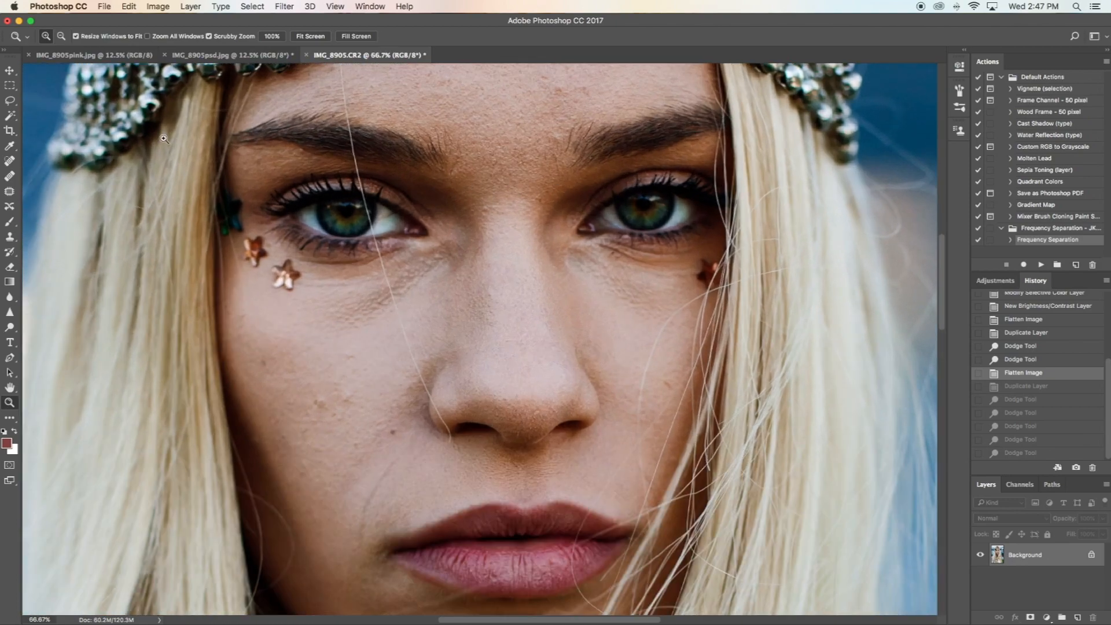
{"action": "left_click", "coordinate": [10, 327]}
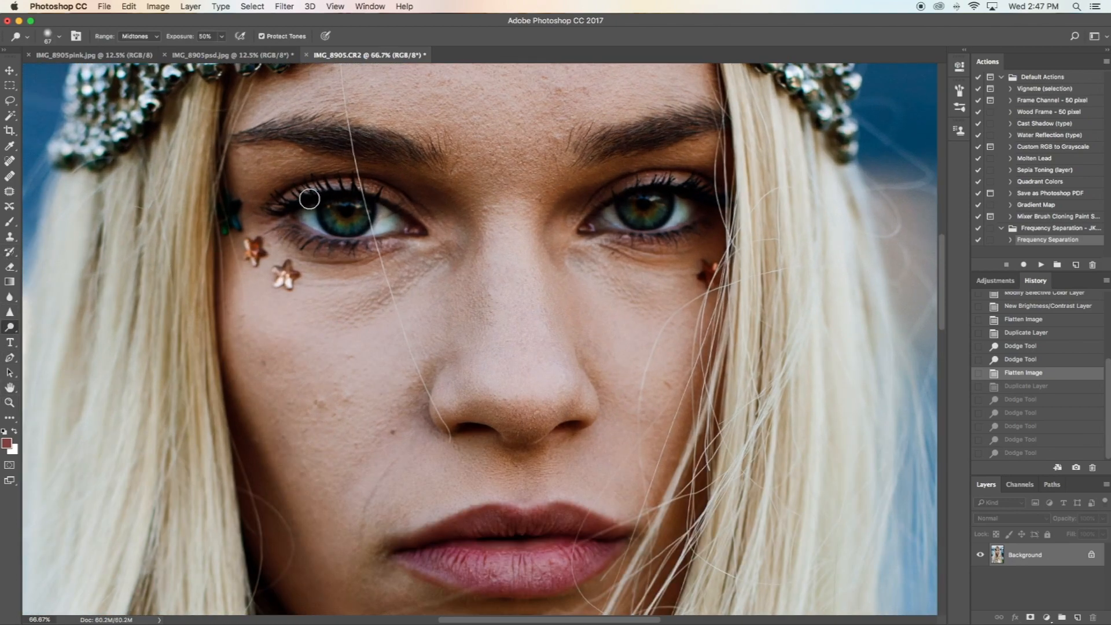
{"action": "scroll", "coordinate": [326, 203], "scroll_direction": "left", "scroll_amount": 2}
{"action": "scroll", "coordinate": [327, 204], "scroll_direction": "left", "scroll_amount": 1}
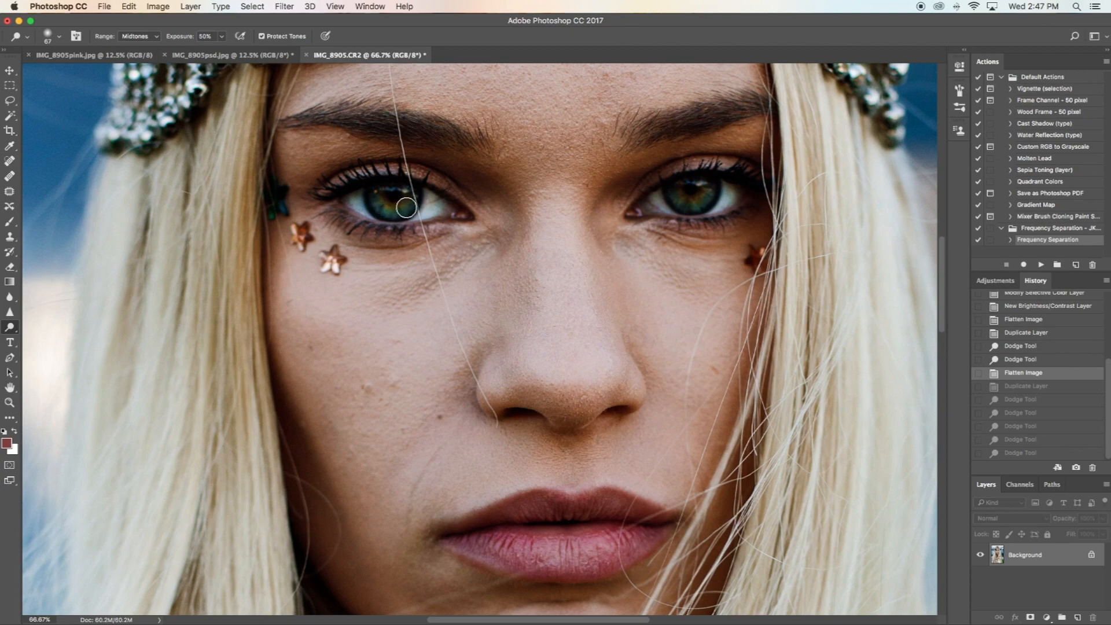
{"action": "mouse_move", "coordinate": [415, 189]}
{"action": "left_mouse_down"}
{"action": "mouse_move", "coordinate": [401, 209]}
{"action": "mouse_move", "coordinate": [374, 192]}
{"action": "left_mouse_up"}
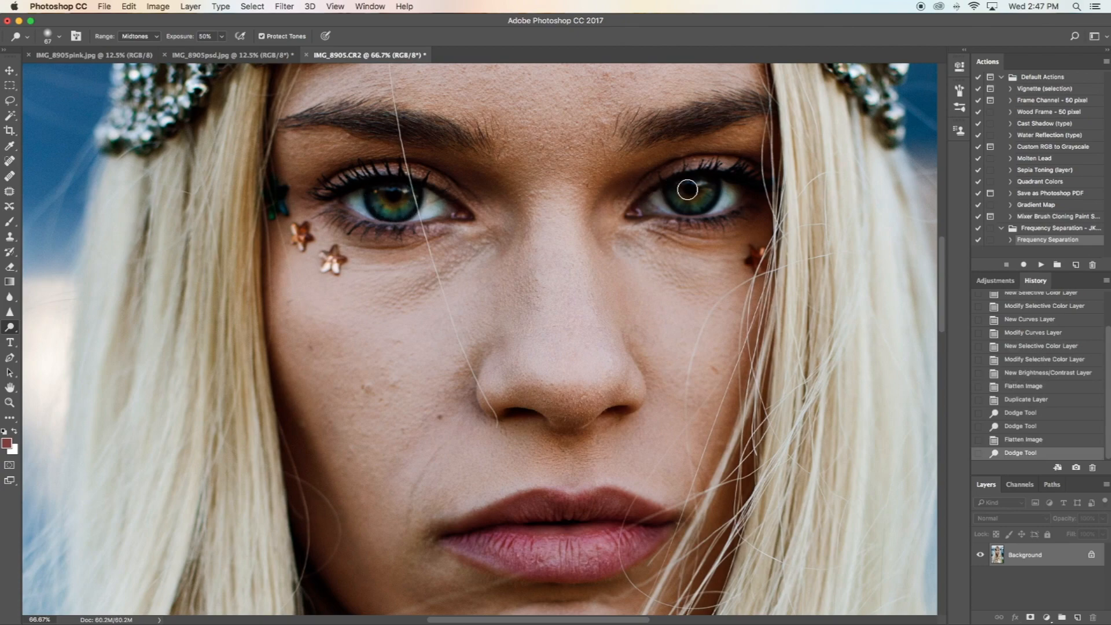
{"action": "mouse_move", "coordinate": [678, 197]}
{"action": "left_mouse_down"}
{"action": "mouse_move", "coordinate": [715, 180]}
{"action": "mouse_move", "coordinate": [690, 200]}
{"action": "mouse_move", "coordinate": [650, 186]}
{"action": "left_mouse_up"}
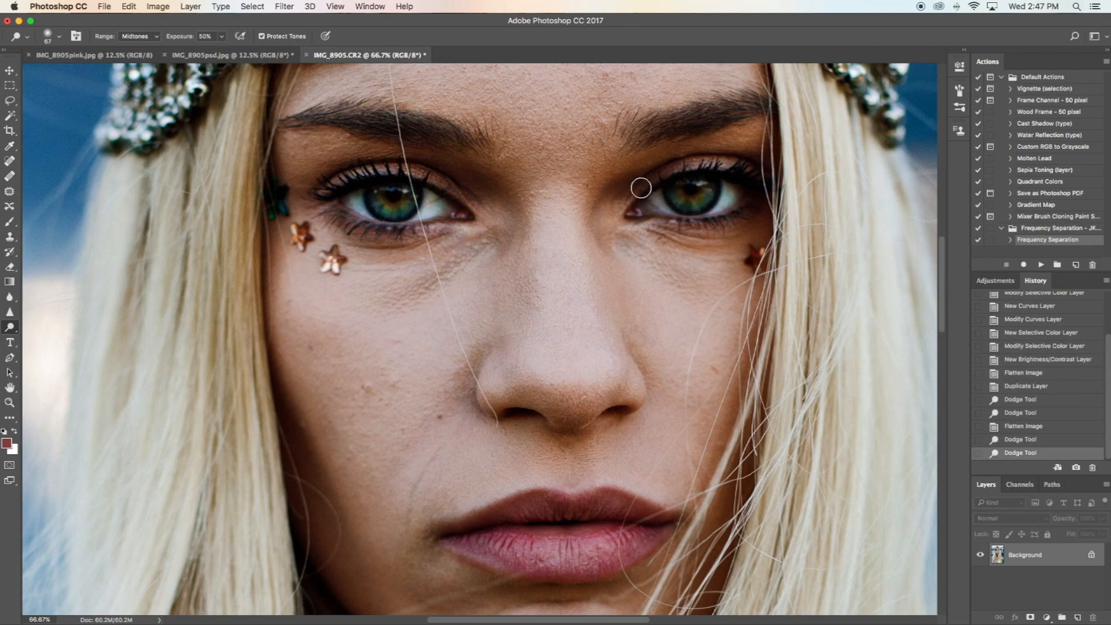
Step: View the whole portrait and compare IMG_8905.CR2 with the open IMG_8905psd.jpg
{"action": "left_click", "coordinate": [9, 402]}
{"action": "left_click", "coordinate": [61, 36]}
{"action": "left_click", "coordinate": [357, 178]}
{"action": "left_click", "coordinate": [358, 178]}
{"action": "left_click", "coordinate": [359, 178]}
{"action": "left_click", "coordinate": [362, 180]}
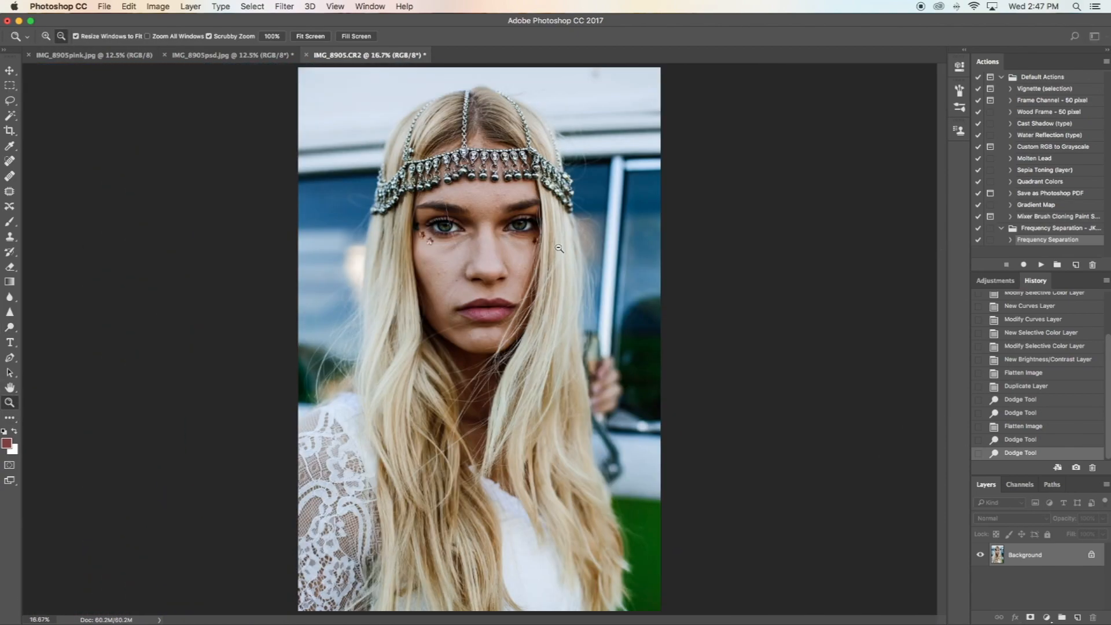
{"action": "left_click", "coordinate": [559, 248]}
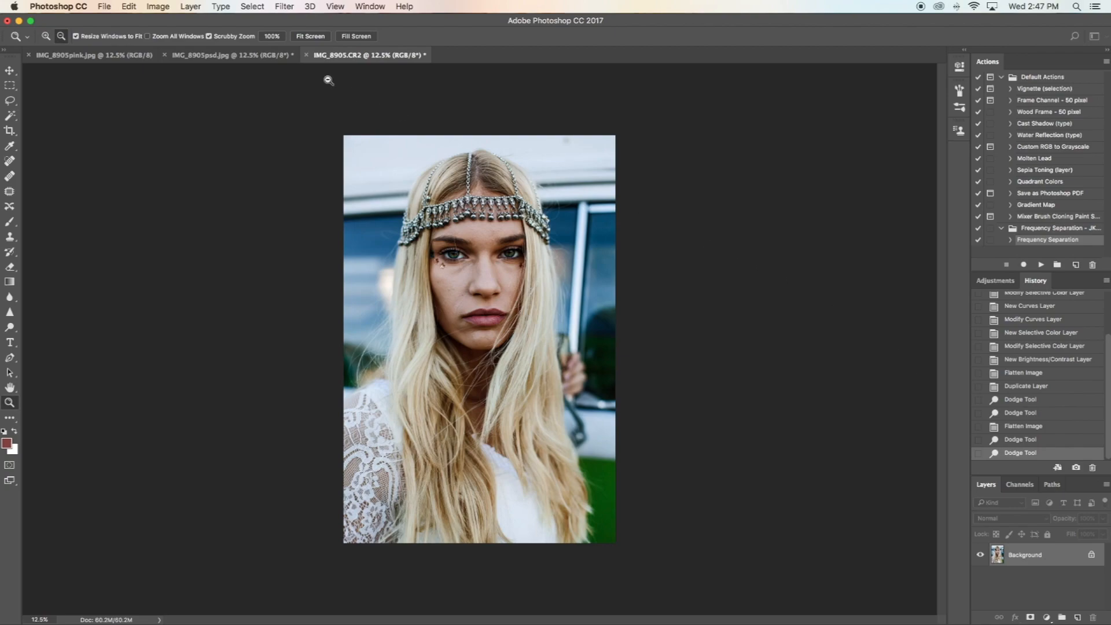
{"action": "left_click", "coordinate": [257, 56]}
{"action": "left_click", "coordinate": [317, 56]}
{"action": "left_click", "coordinate": [209, 56]}
{"action": "left_click", "coordinate": [356, 57]}
{"action": "left_click", "coordinate": [213, 55]}
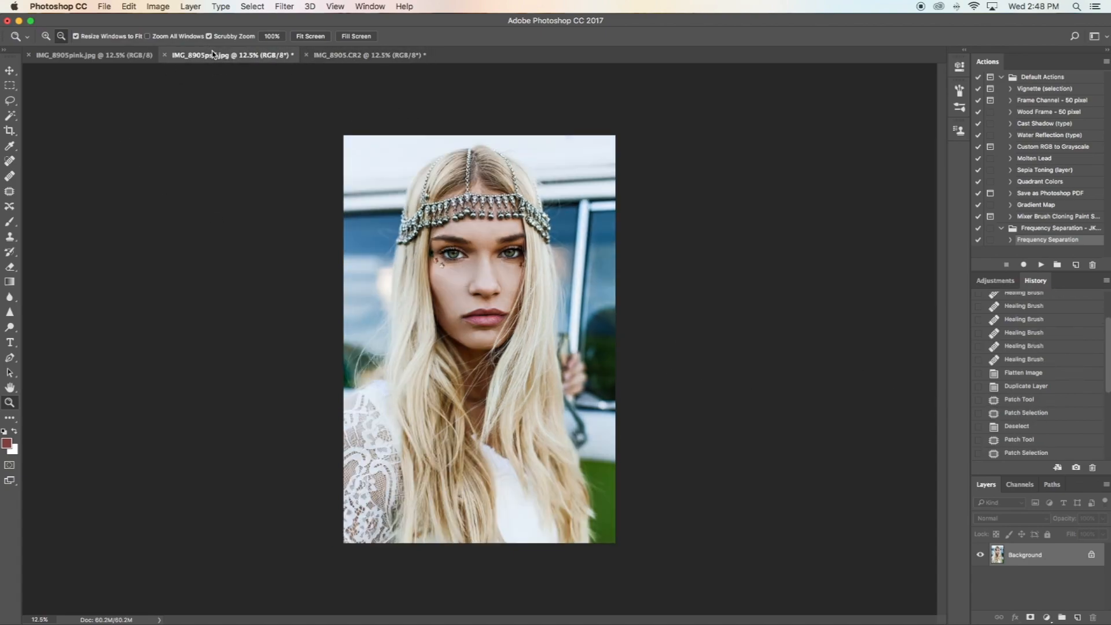
{"action": "left_click", "coordinate": [377, 58]}
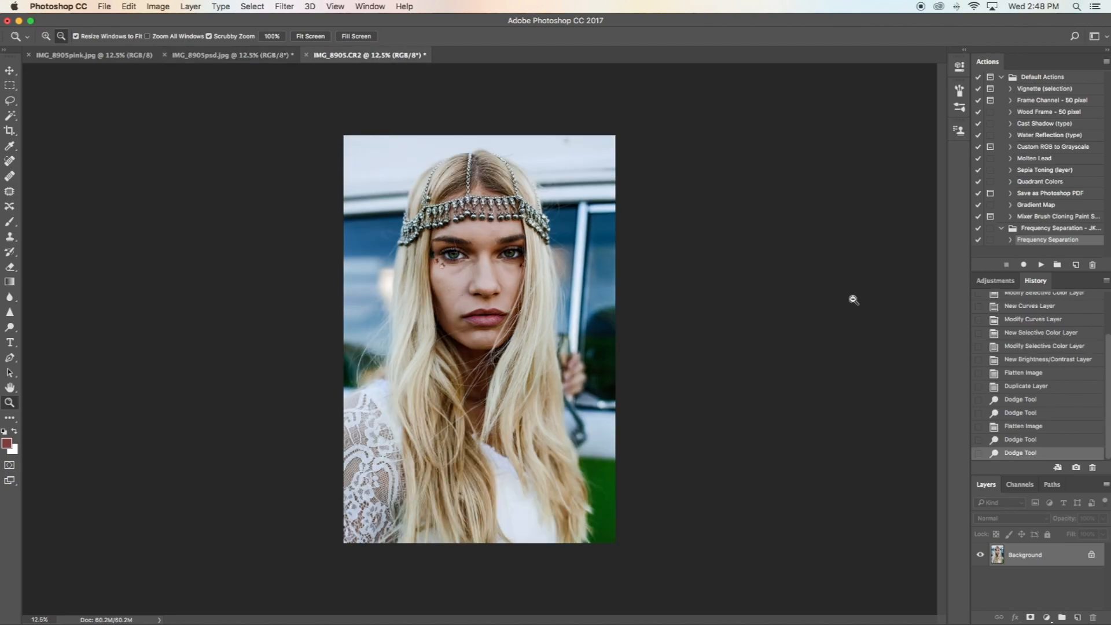
Step: Apply a Brightness/Contrast adjustment to IMG_8905.CR2 with Brightness 26 and Contrast 0
{"action": "left_click", "coordinate": [167, 6]}
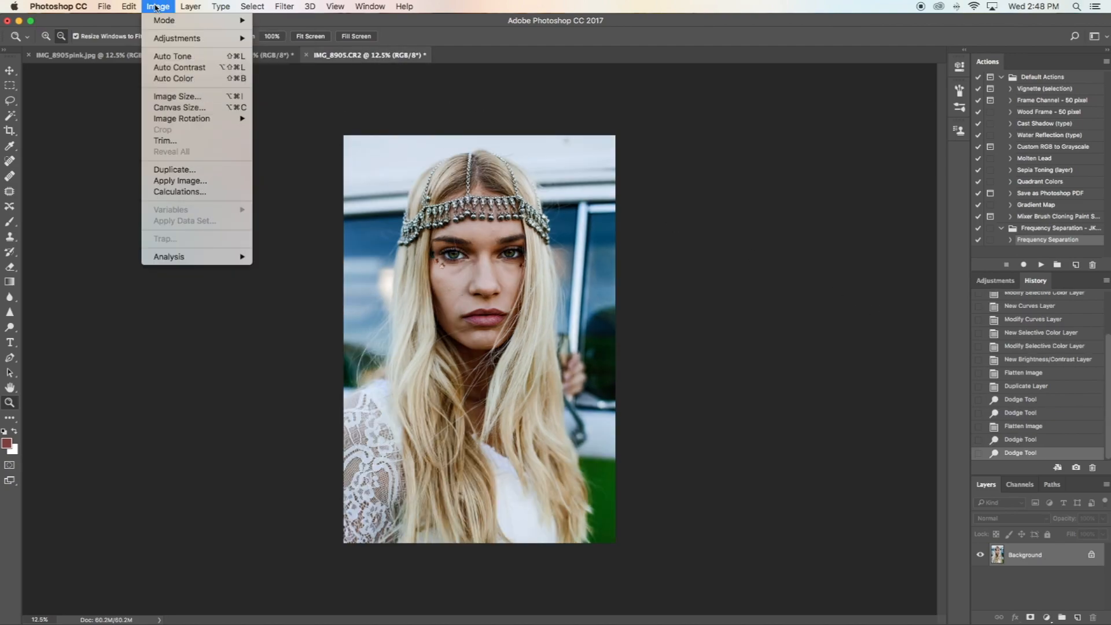
{"action": "mouse_move", "coordinate": [191, 38]}
{"action": "left_click", "coordinate": [313, 38]}
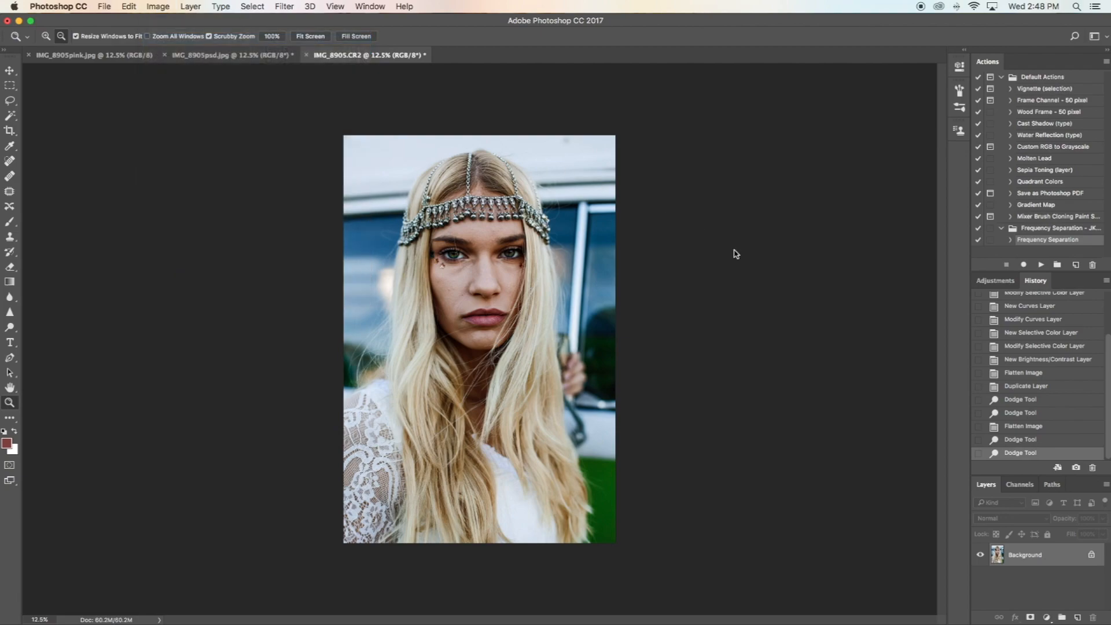
{"action": "left_click_drag", "start_coordinate": [734, 222], "coordinate": [741, 222]}
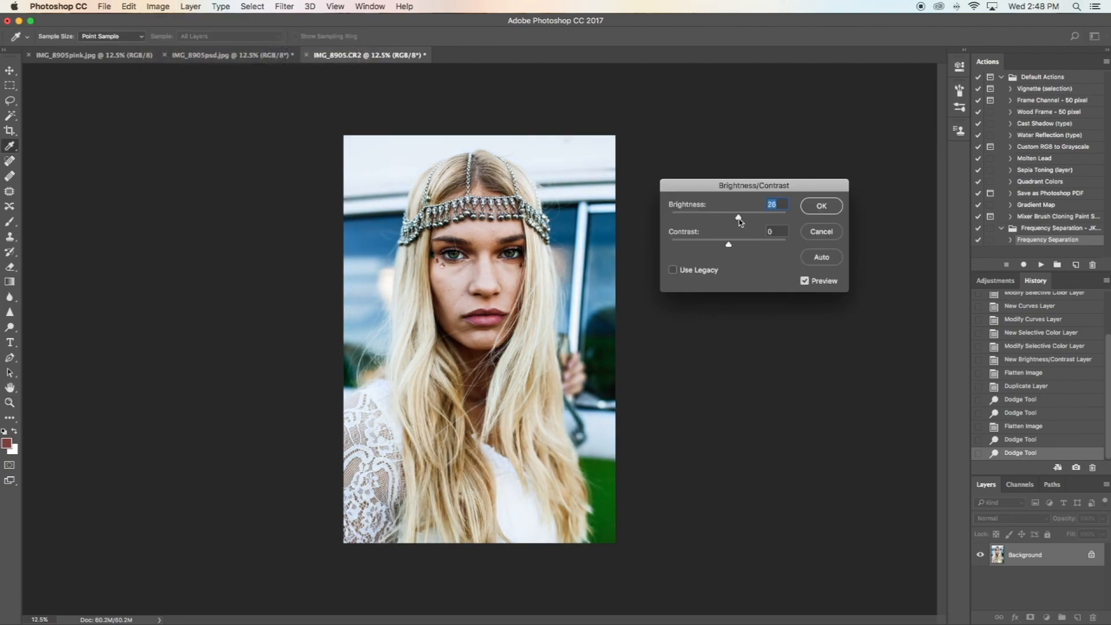
{"action": "left_click", "coordinate": [816, 208]}
{"action": "key", "text": "z"}
Step: Compare the brightened portrait with IMG_8905psd.jpg and inspect the face up close
{"action": "left_click", "coordinate": [226, 57]}
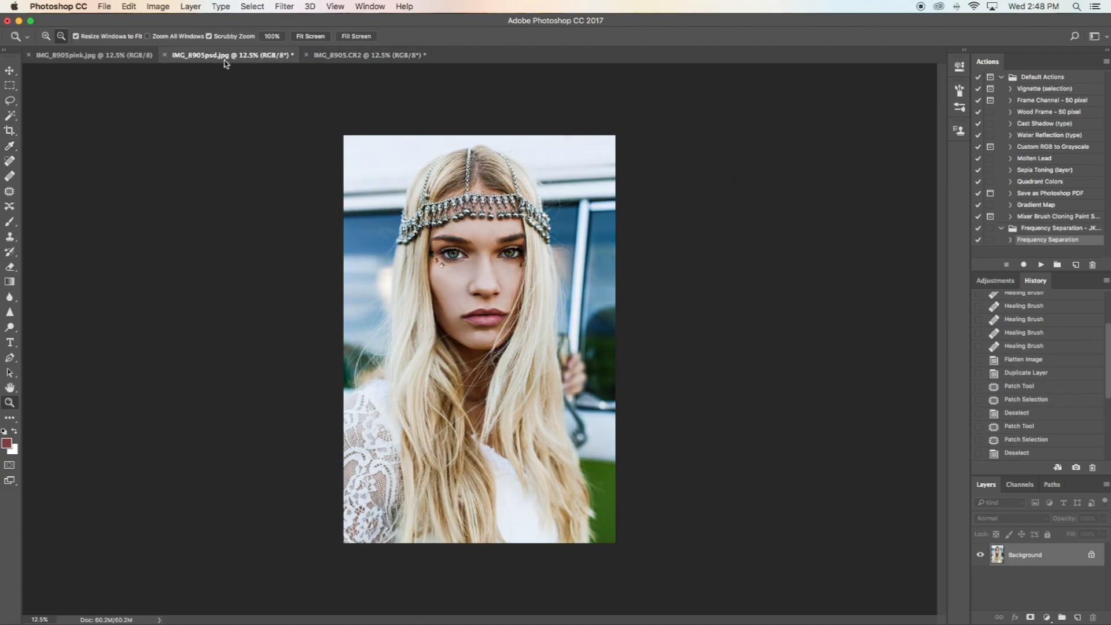
{"action": "left_click", "coordinate": [332, 54]}
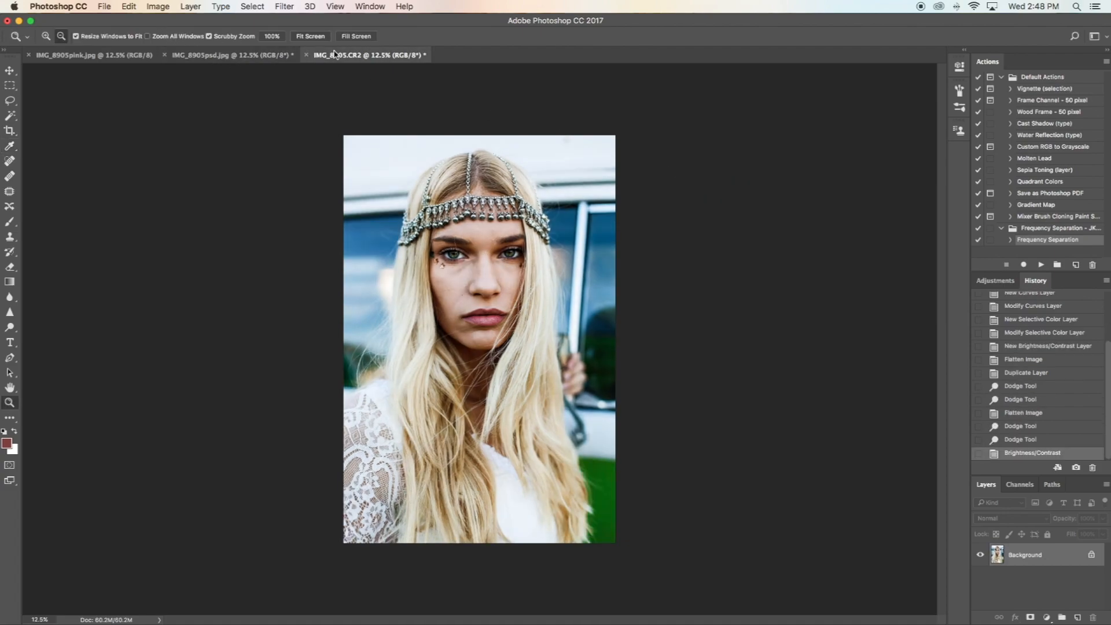
{"action": "left_click", "coordinate": [272, 57]}
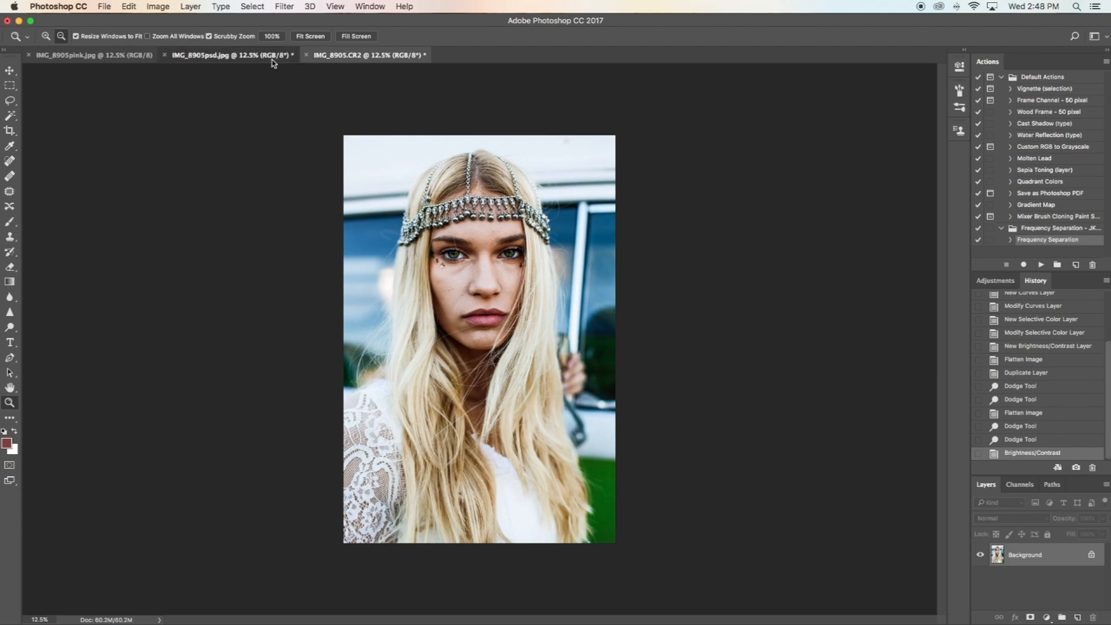
{"action": "left_click", "coordinate": [356, 56]}
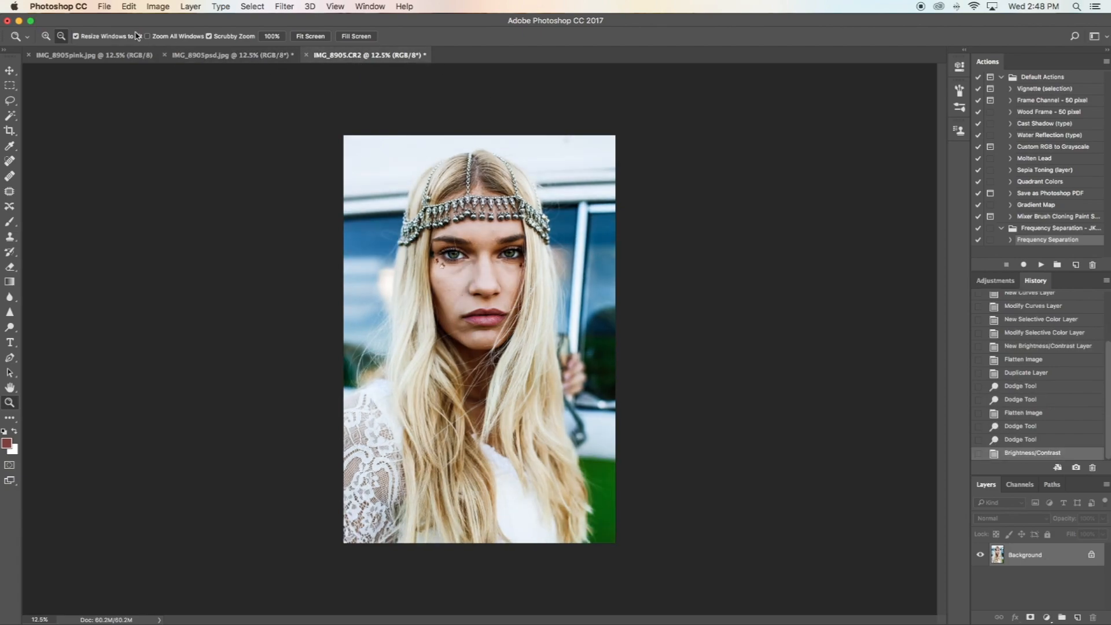
{"action": "left_click_drag", "start_coordinate": [524, 224], "coordinate": [524, 226]}
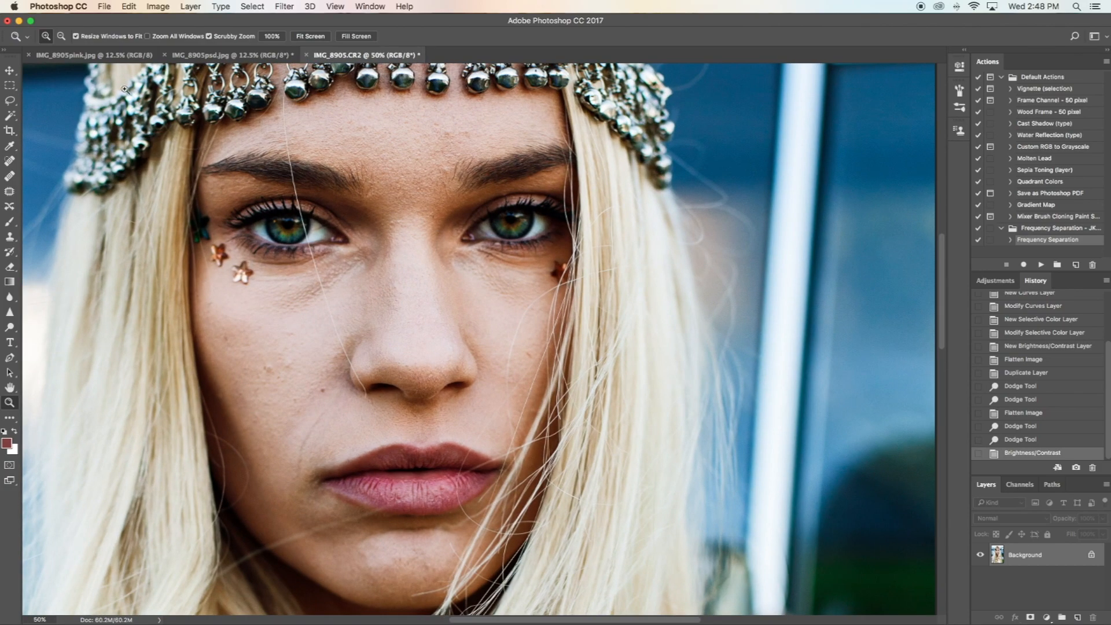
{"action": "left_click", "coordinate": [61, 36]}
{"action": "left_click", "coordinate": [547, 304]}
{"action": "left_click", "coordinate": [559, 313]}
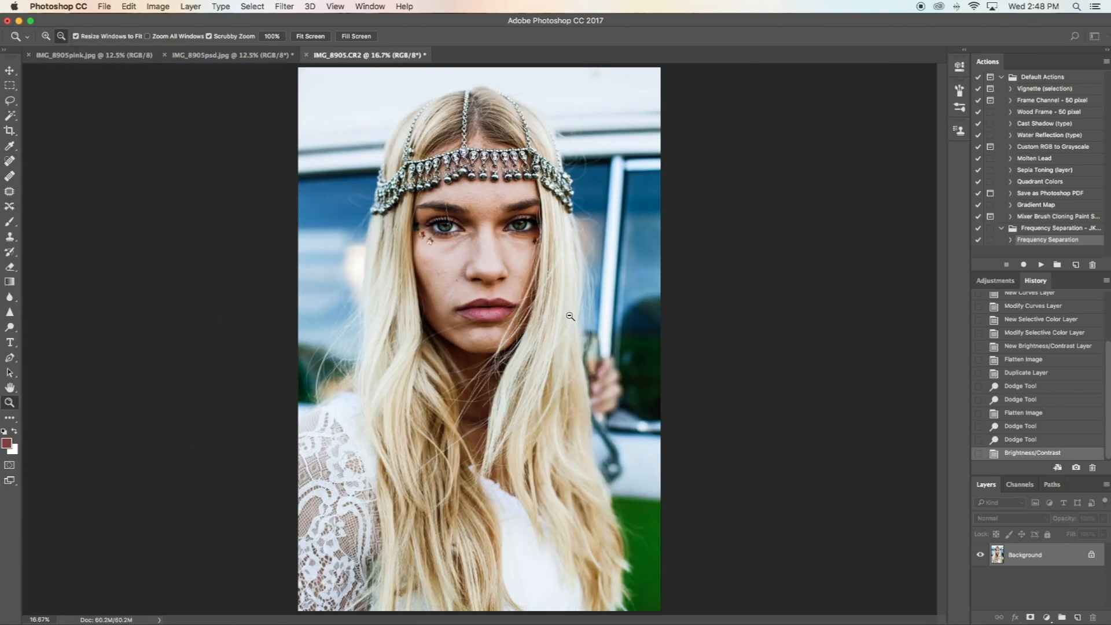
{"action": "left_click", "coordinate": [893, 432]}
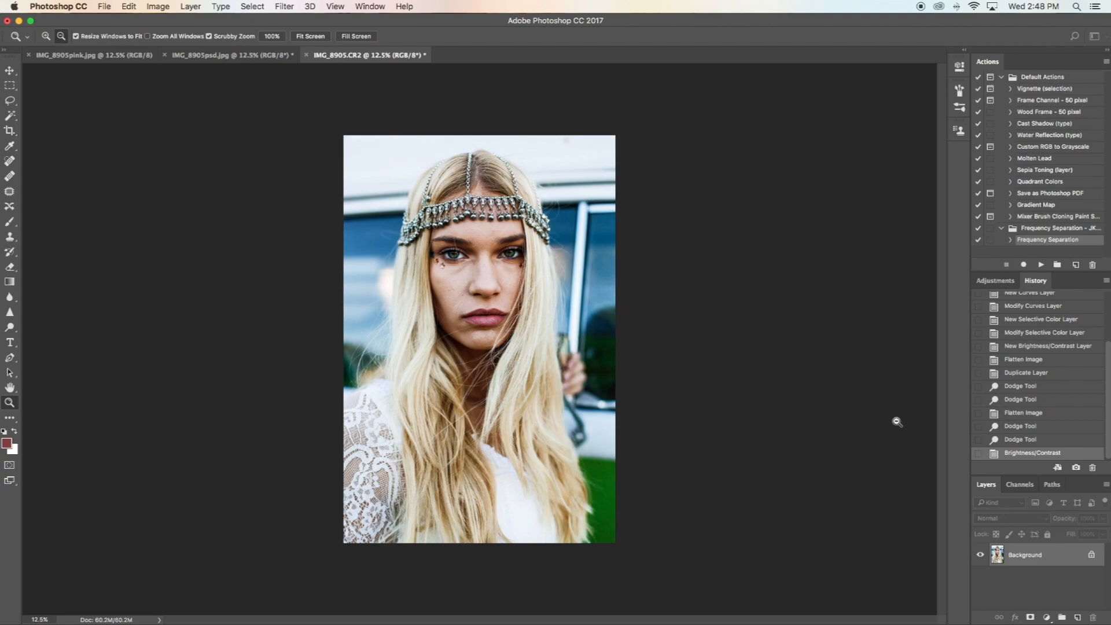
Step: Compare the portrait before and after the Brightness/Contrast adjustment through the history states, ending on the Brightness/Contrast state
{"action": "left_click", "coordinate": [1025, 440]}
{"action": "left_click", "coordinate": [1032, 428]}
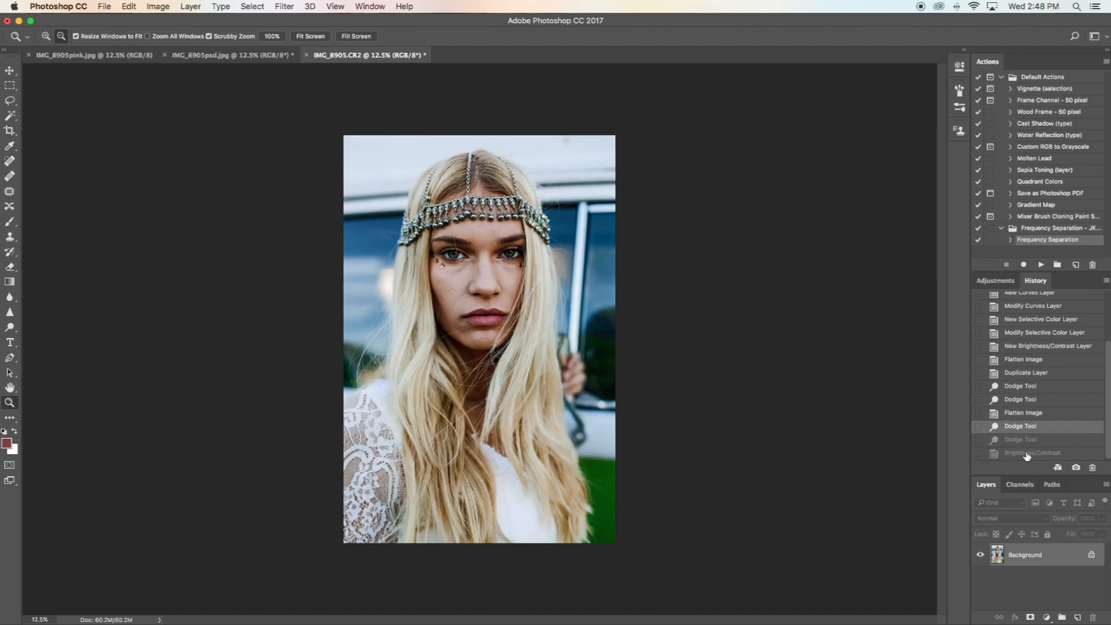
{"action": "left_click", "coordinate": [1027, 453]}
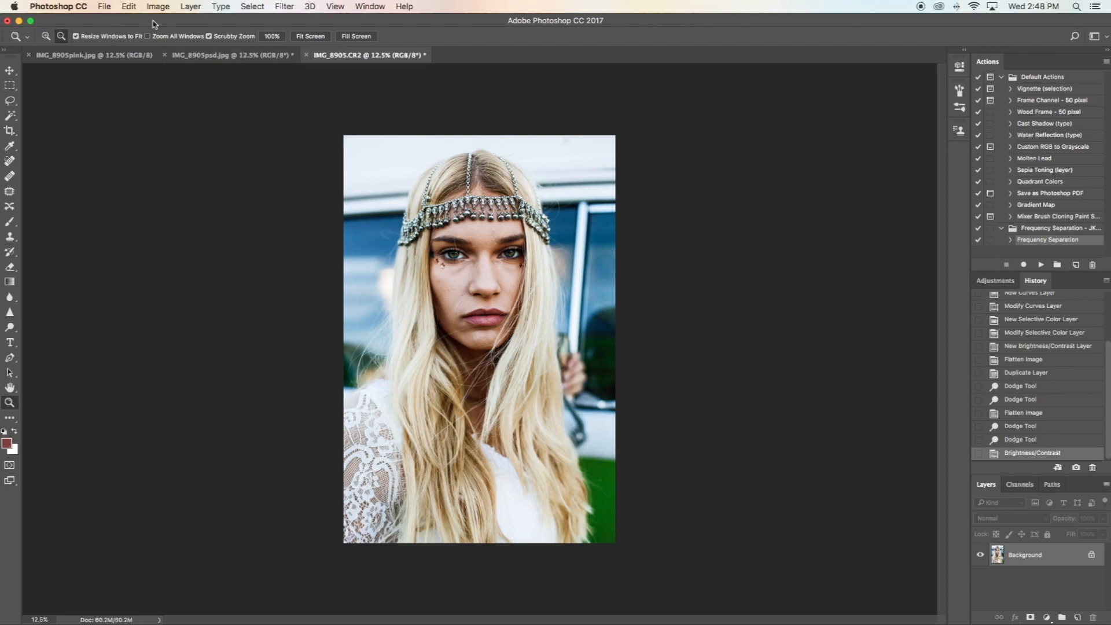
Step: Apply a Shadows/Highlights adjustment with a very slight Shadows amount and Highlights at 0%
{"action": "left_click", "coordinate": [165, 7]}
{"action": "mouse_move", "coordinate": [195, 38]}
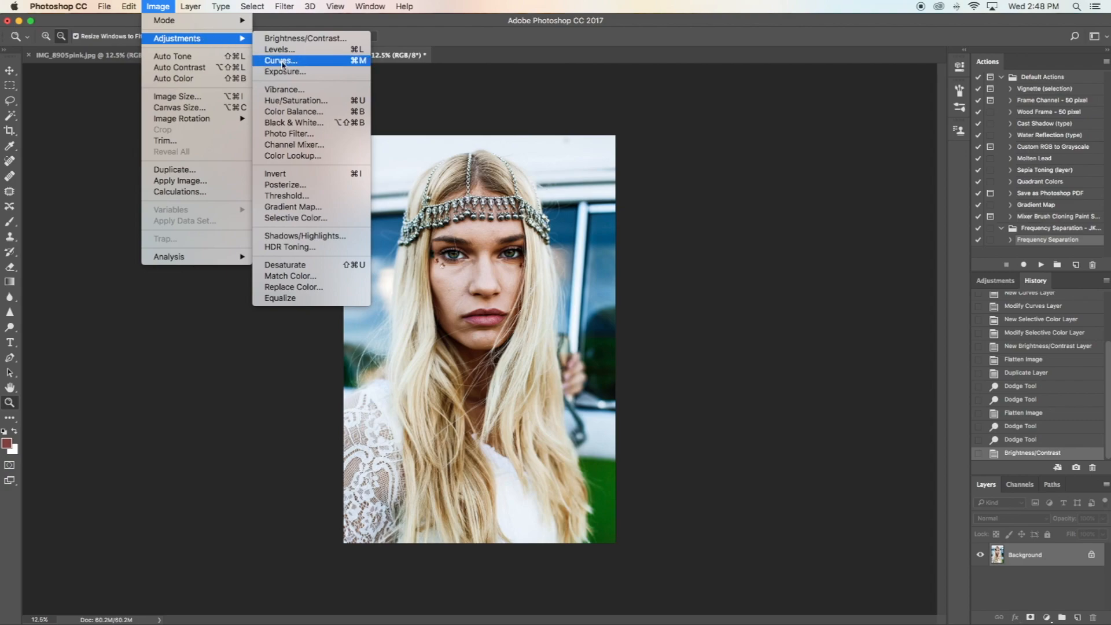
{"action": "left_click", "coordinate": [341, 236]}
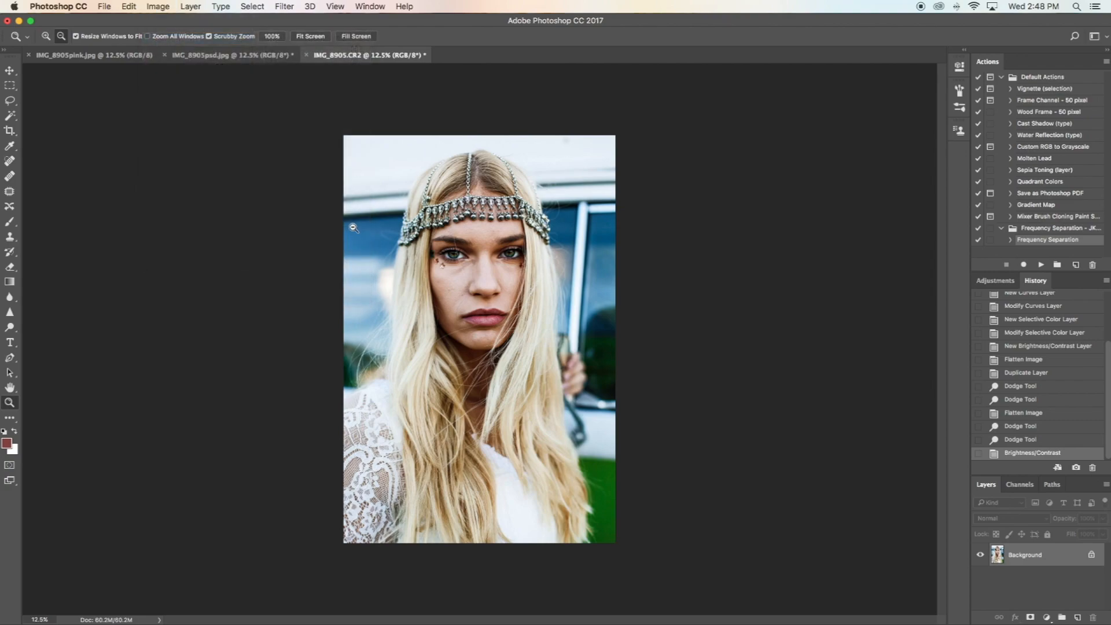
{"action": "left_click_drag", "start_coordinate": [775, 292], "coordinate": [715, 294]}
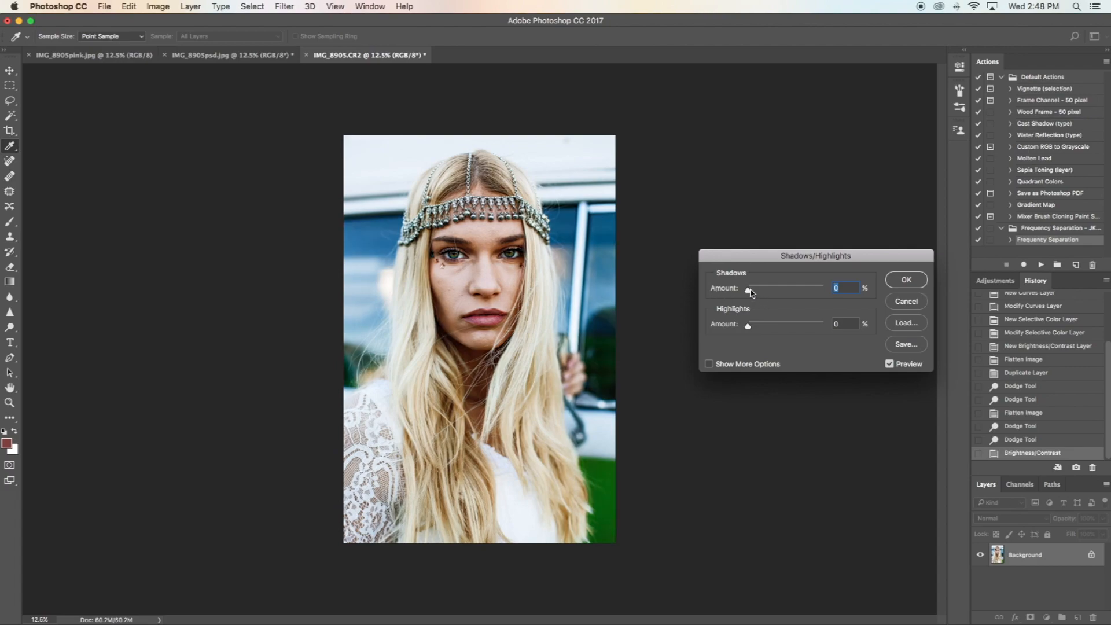
{"action": "left_click_drag", "start_coordinate": [747, 291], "coordinate": [750, 291]}
{"action": "left_click", "coordinate": [904, 280]}
{"action": "key", "text": "z"}
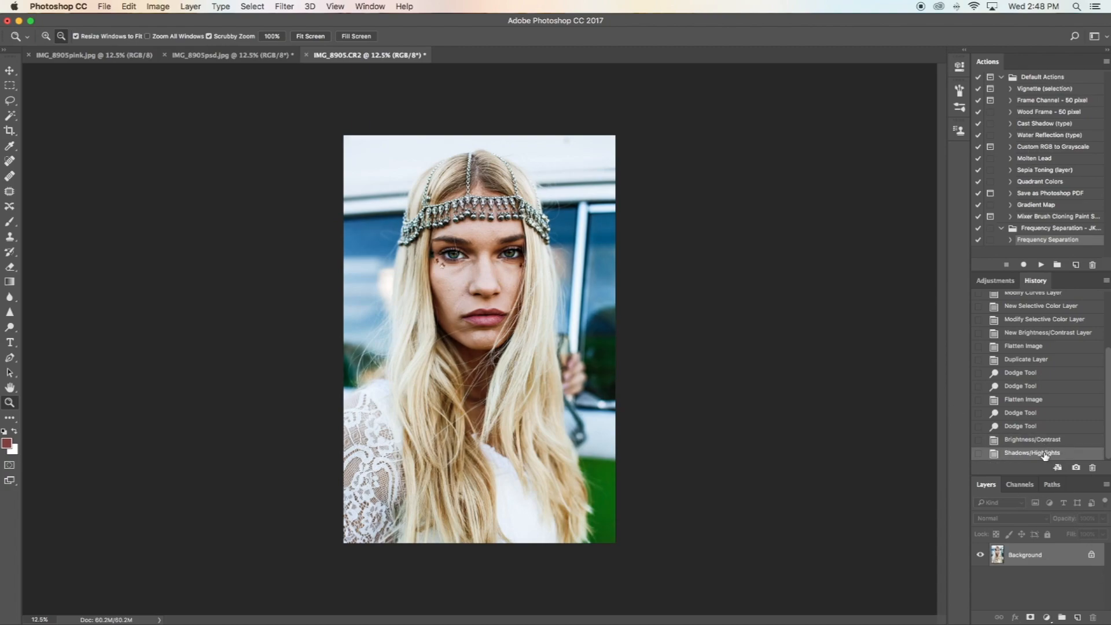
Step: Compare the portrait before and after the Shadows/Highlights adjustment, end on the adjusted state, and examine the face up close
{"action": "left_click", "coordinate": [1044, 444]}
{"action": "left_click", "coordinate": [1045, 454]}
{"action": "left_click", "coordinate": [45, 36]}
{"action": "left_click", "coordinate": [533, 254]}
{"action": "left_click", "coordinate": [533, 253]}
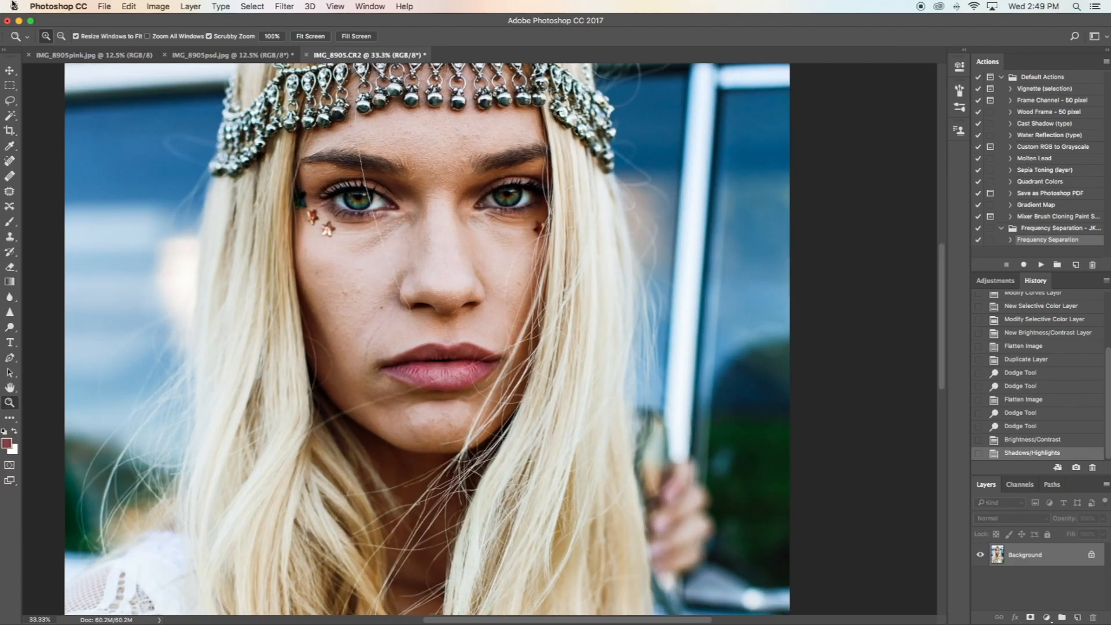
Step: Duplicate the Background layer and flatten the image, leaving a fresh Background copy on top
{"action": "left_click_drag", "start_coordinate": [1058, 566], "coordinate": [1077, 618]}
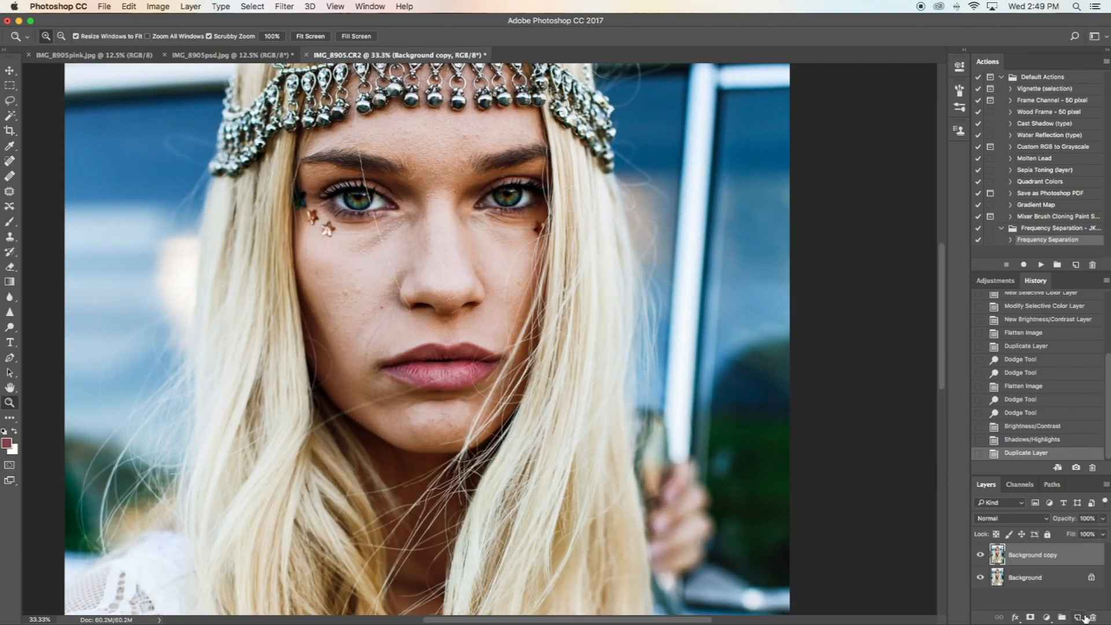
{"action": "left_click", "coordinate": [1107, 486]}
{"action": "left_click", "coordinate": [1022, 555]}
{"action": "left_click_drag", "start_coordinate": [1061, 557], "coordinate": [1080, 618]}
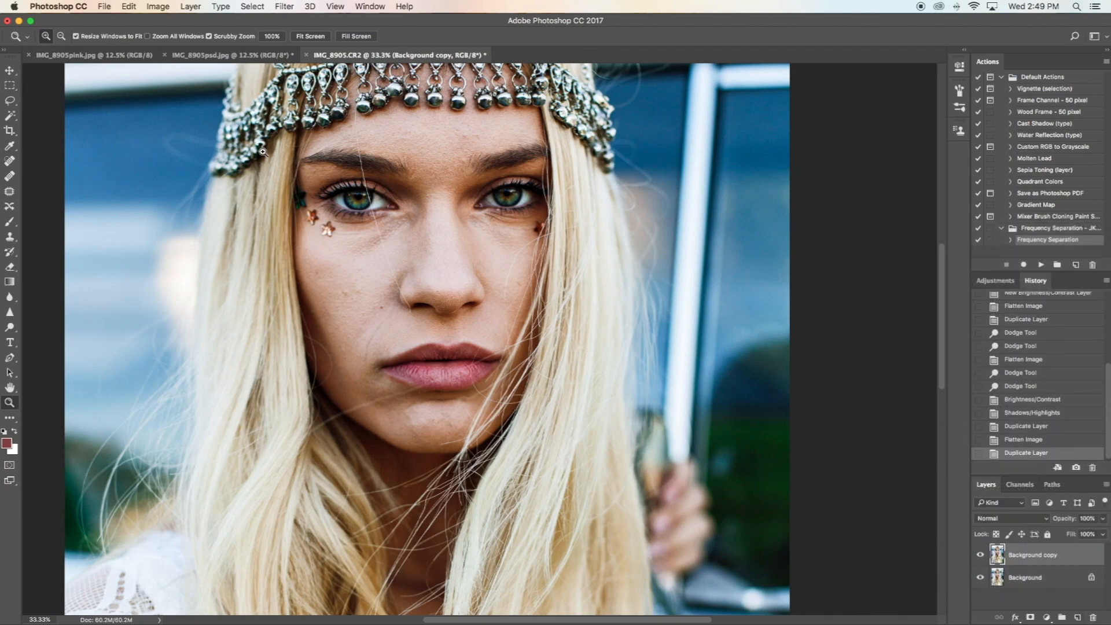
Step: Add a Selective Color adjustment layer above the Background copy with the default name and 100% opacity
{"action": "left_click", "coordinate": [165, 5]}
{"action": "mouse_move", "coordinate": [193, 46]}
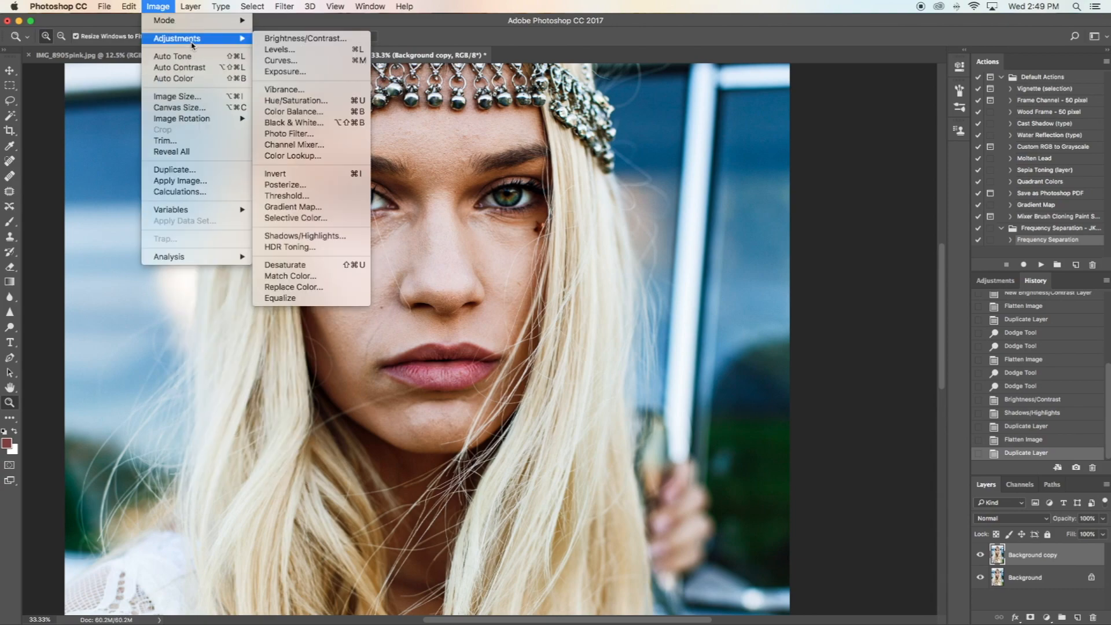
{"action": "mouse_move", "coordinate": [192, 6]}
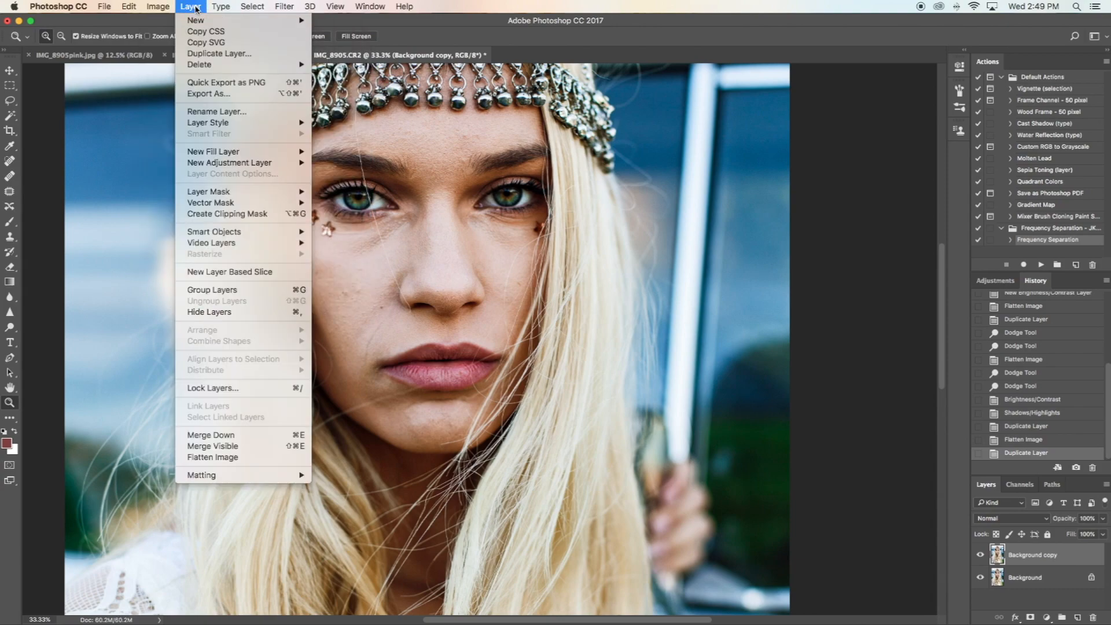
{"action": "mouse_move", "coordinate": [275, 165]}
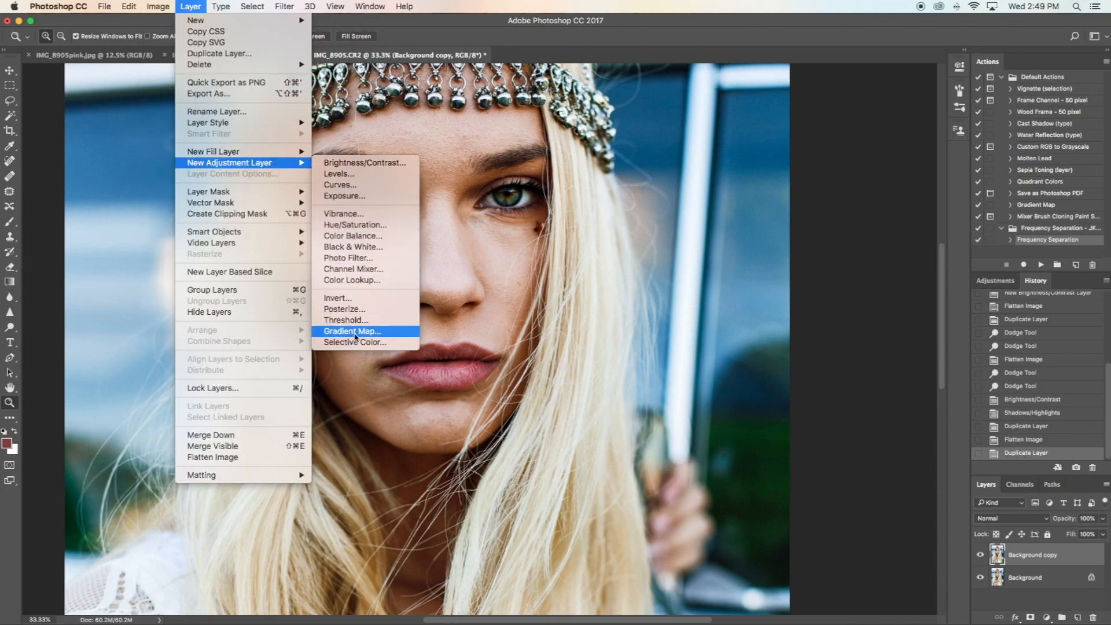
{"action": "left_click", "coordinate": [354, 342]}
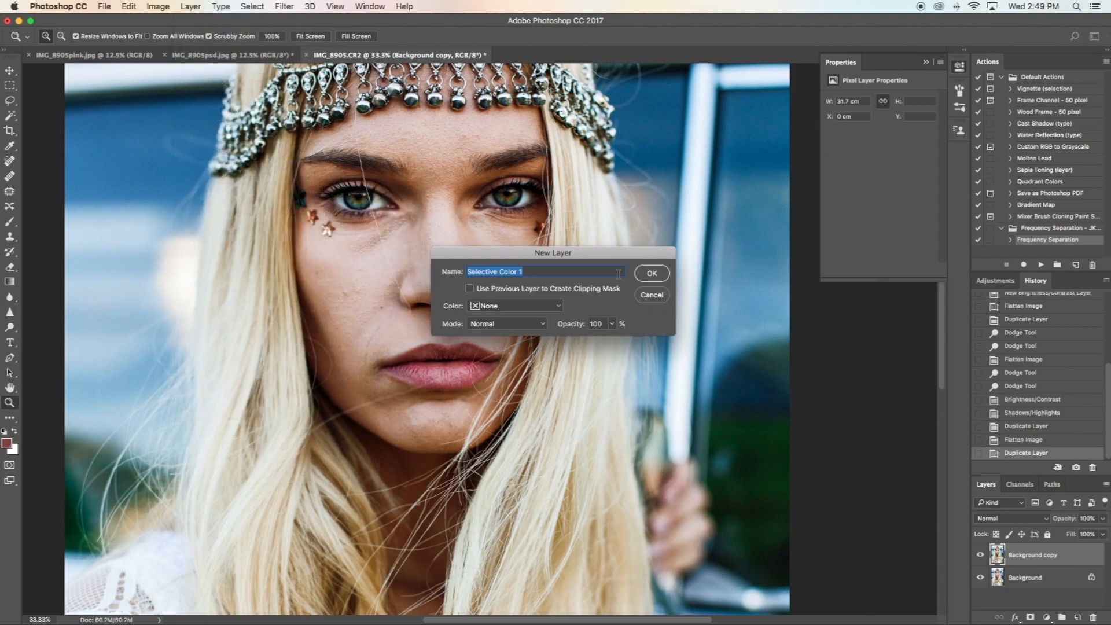
{"action": "left_click", "coordinate": [652, 273]}
Step: Adjust the Blues in the Selective Color layer to Cyan -1%, Magenta -34%, Yellow +57% and Black -67%
{"action": "left_click", "coordinate": [915, 114]}
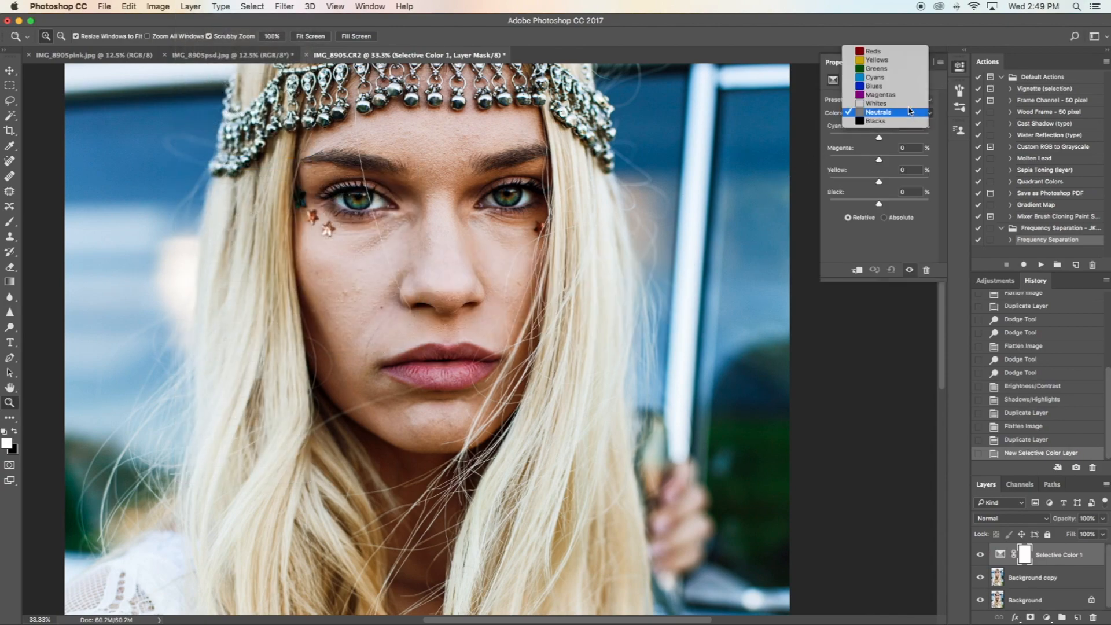
{"action": "left_click", "coordinate": [907, 87]}
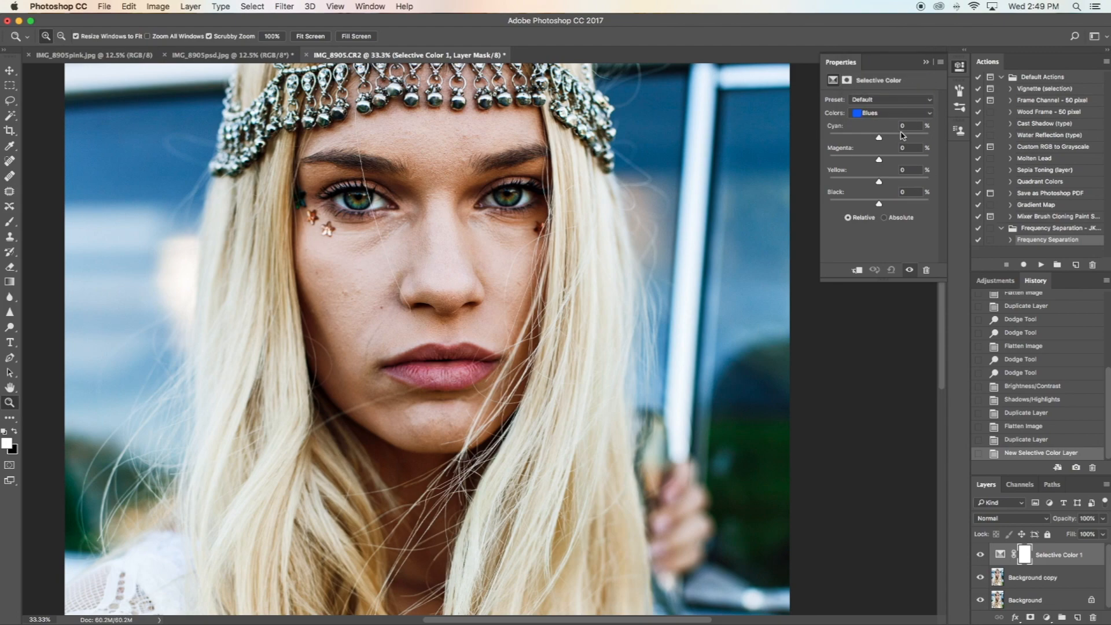
{"action": "left_click_drag", "start_coordinate": [881, 140], "coordinate": [846, 207]}
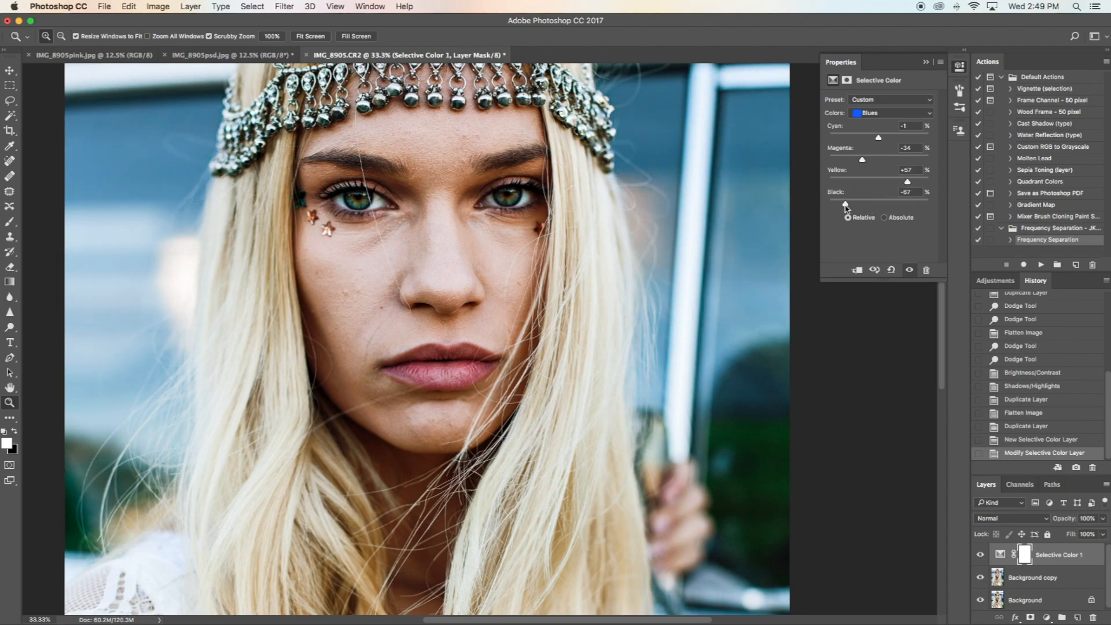
Step: Refine the Blues with the whole portrait in view, setting Black to -100%, Yellow to +42% and Magenta to a positive amount
{"action": "left_click", "coordinate": [61, 36]}
{"action": "left_click", "coordinate": [168, 93]}
{"action": "left_click", "coordinate": [168, 92]}
{"action": "left_click", "coordinate": [168, 93]}
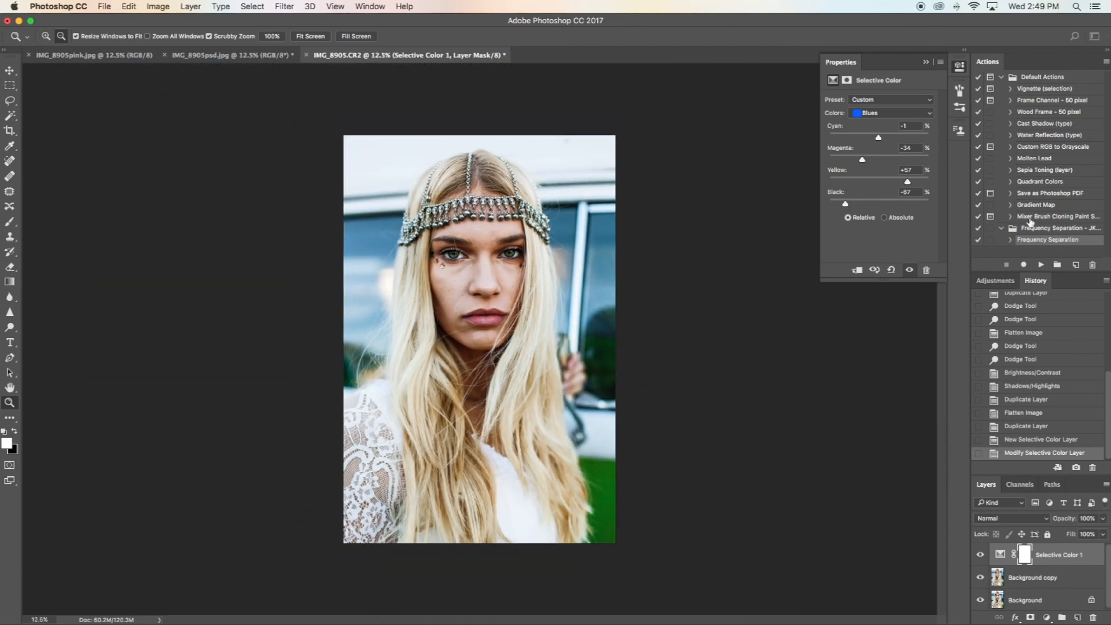
{"action": "left_click_drag", "start_coordinate": [847, 208], "coordinate": [817, 208]}
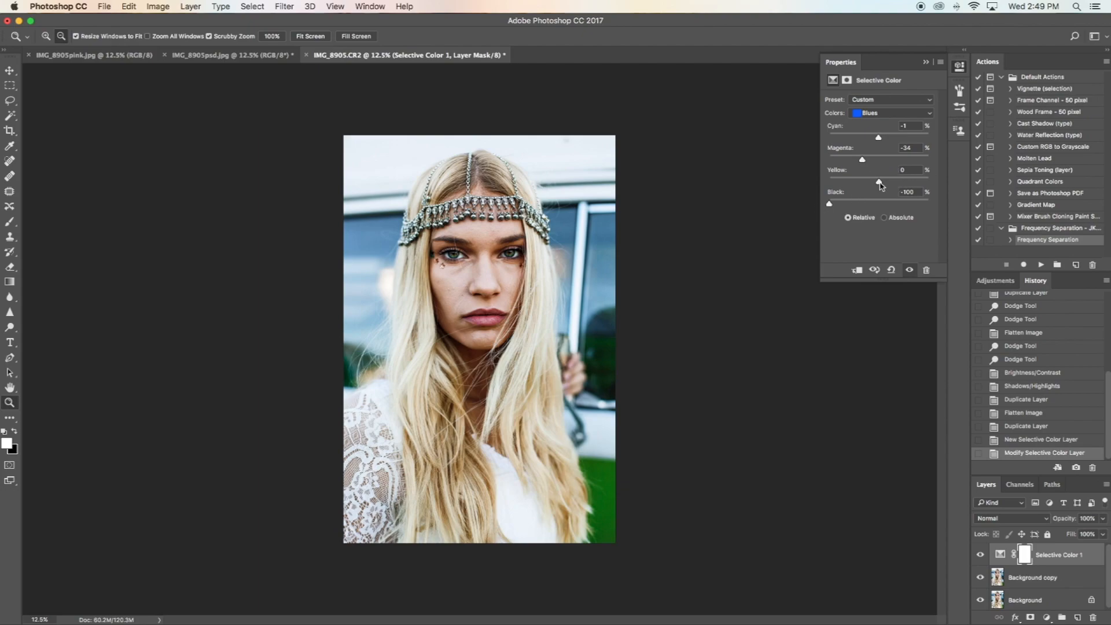
{"action": "left_click_drag", "start_coordinate": [879, 182], "coordinate": [906, 141]}
Step: Adjust the Greens in the Selective Color layer to Yellow -51% and Black -10%, and fine-tune their Magenta and Cyan
{"action": "left_click", "coordinate": [892, 110]}
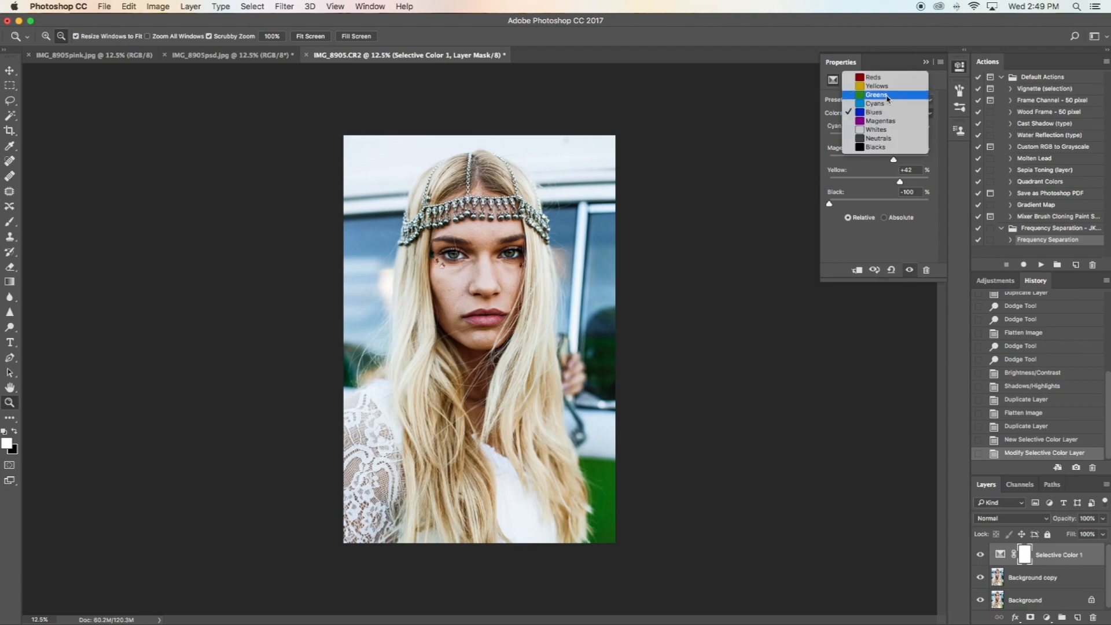
{"action": "left_click", "coordinate": [891, 96]}
{"action": "left_click_drag", "start_coordinate": [879, 205], "coordinate": [844, 182]}
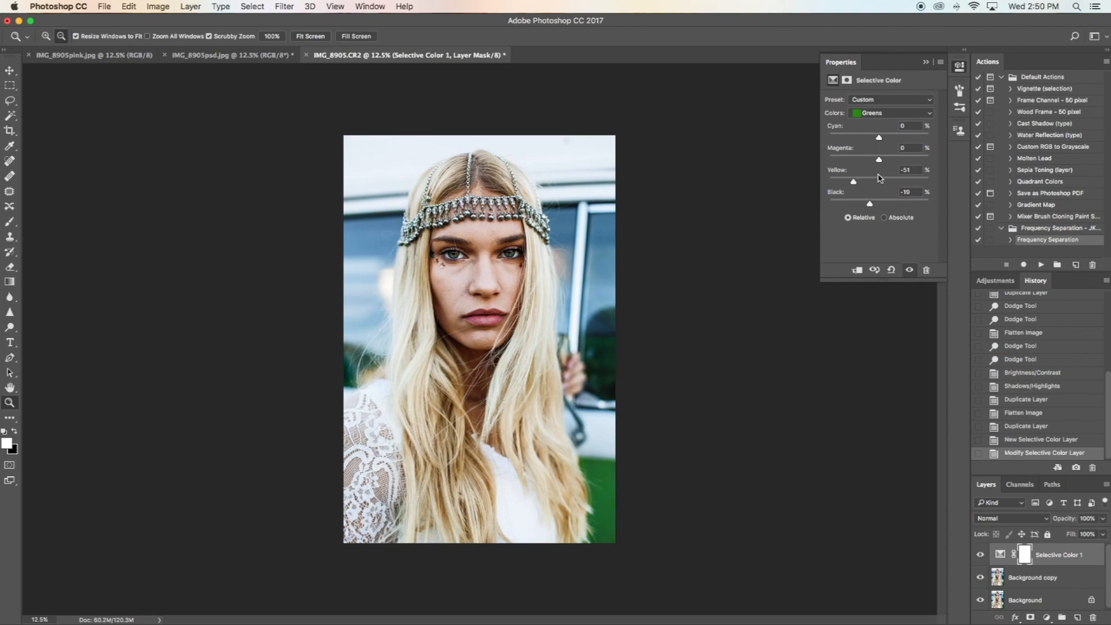
{"action": "left_click_drag", "start_coordinate": [879, 163], "coordinate": [882, 141]}
{"action": "left_click", "coordinate": [929, 62]}
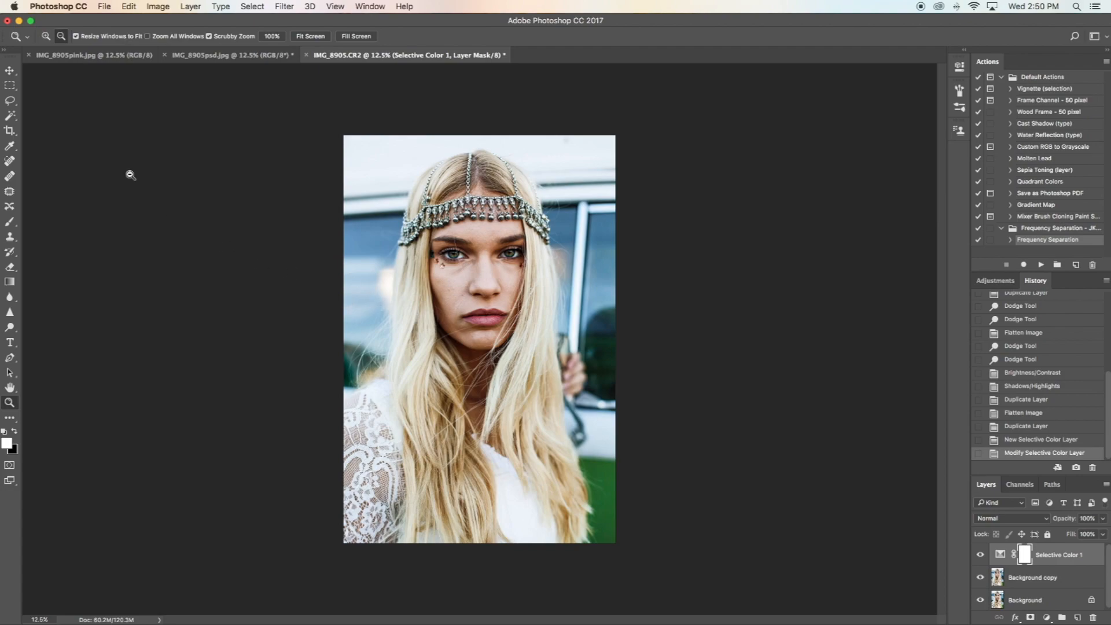
Step: Compare the face up close between the earliest history state and the graded version, ending on the latest Selective Color state
{"action": "left_click", "coordinate": [46, 36]}
{"action": "left_click", "coordinate": [418, 218]}
{"action": "left_click", "coordinate": [418, 218]}
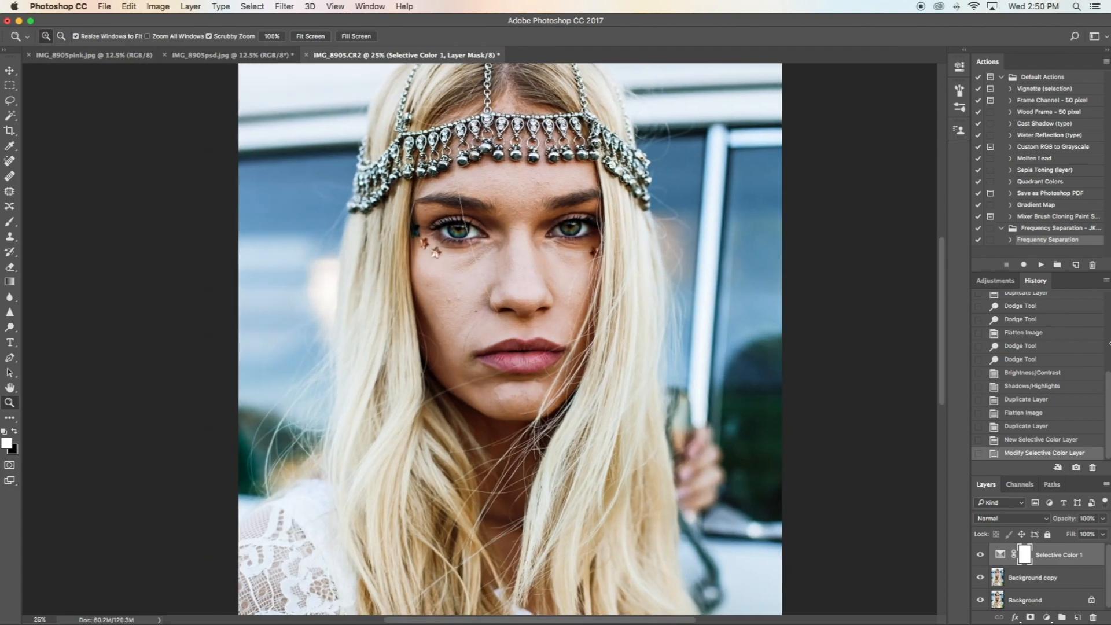
{"action": "scroll", "coordinate": [994, 342], "scroll_direction": "up", "scroll_amount": 10}
{"action": "left_click", "coordinate": [1020, 308]}
{"action": "scroll", "coordinate": [1070, 445], "scroll_direction": "down", "scroll_amount": 10}
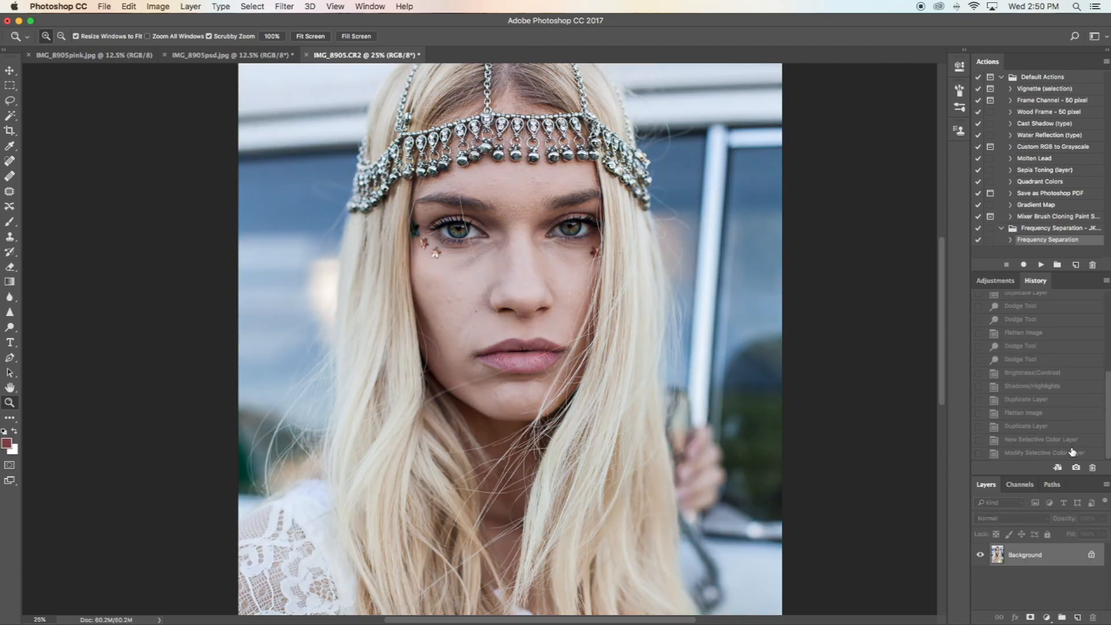
{"action": "scroll", "coordinate": [1054, 461], "scroll_direction": "down", "scroll_amount": 10}
{"action": "scroll", "coordinate": [579, 213], "scroll_direction": "up", "scroll_amount": 10}
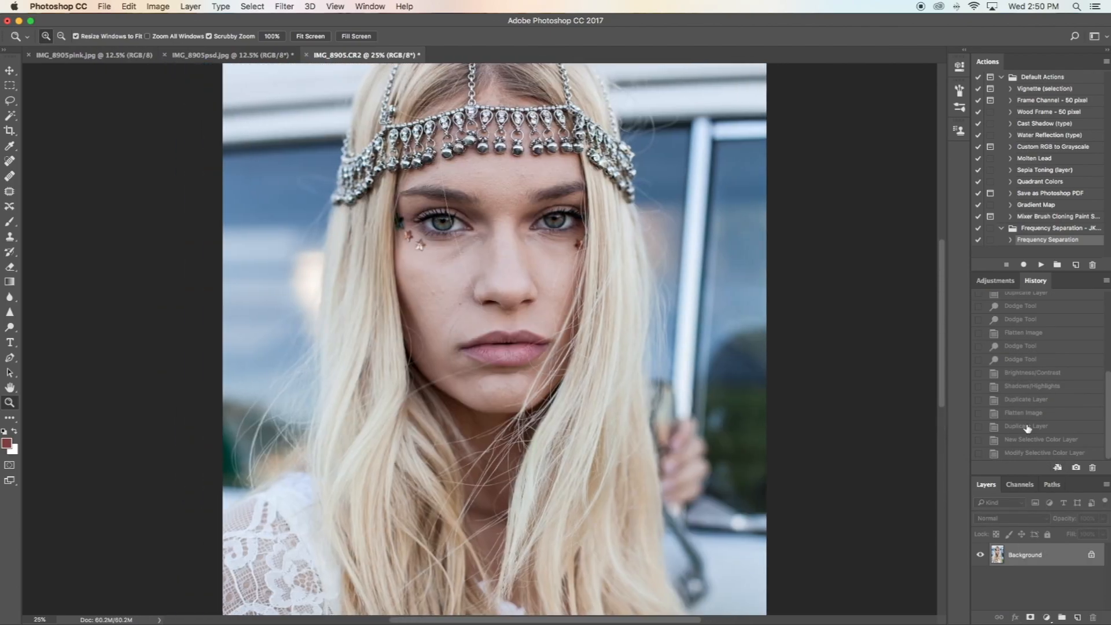
{"action": "left_click", "coordinate": [1036, 452]}
{"action": "scroll", "coordinate": [1050, 371], "scroll_direction": "up", "scroll_amount": 10}
{"action": "left_click", "coordinate": [1036, 309]}
{"action": "scroll", "coordinate": [1053, 388], "scroll_direction": "down", "scroll_amount": 10}
{"action": "left_click", "coordinate": [1051, 453]}
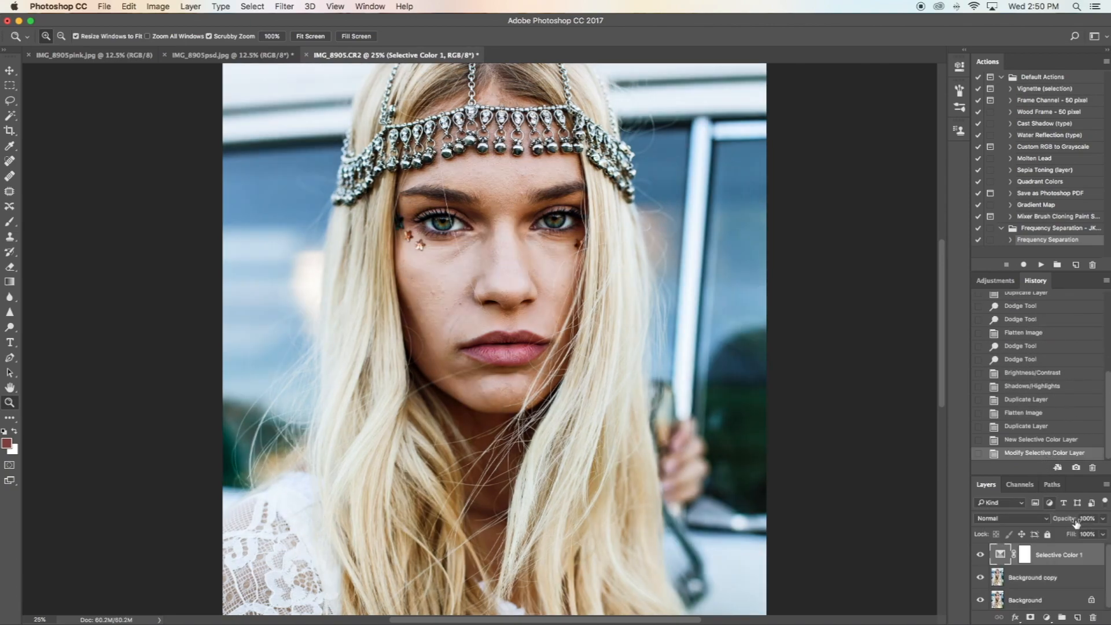
Step: Flatten the Selective Color grade into the image and duplicate the resulting Background layer
{"action": "right_click", "coordinate": [1067, 589]}
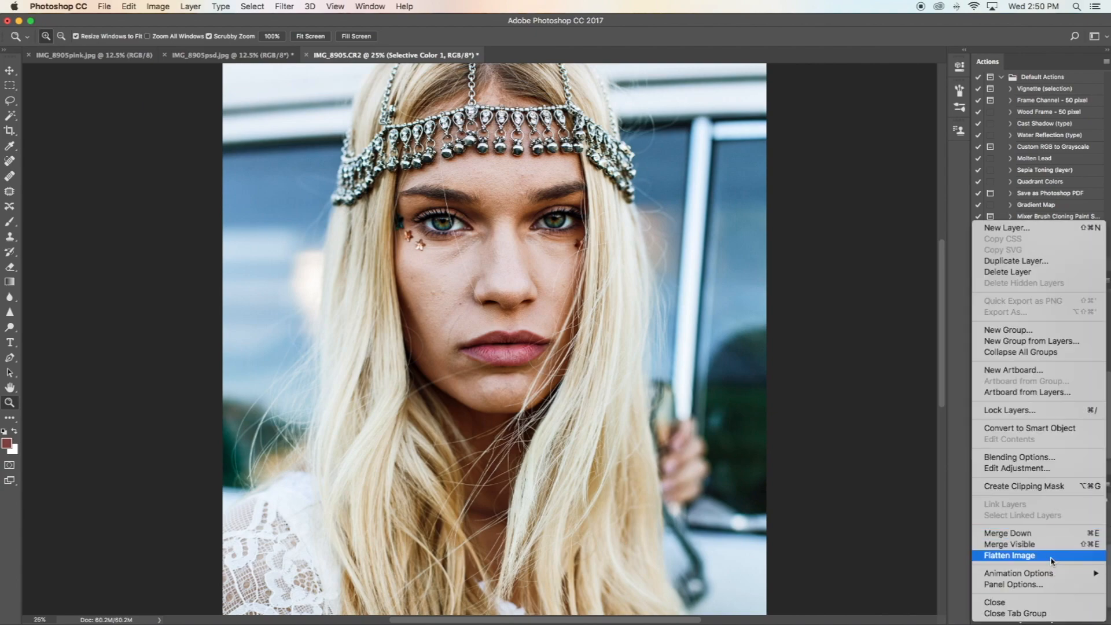
{"action": "left_click", "coordinate": [1062, 553]}
{"action": "left_click_drag", "start_coordinate": [1064, 561], "coordinate": [1077, 617]}
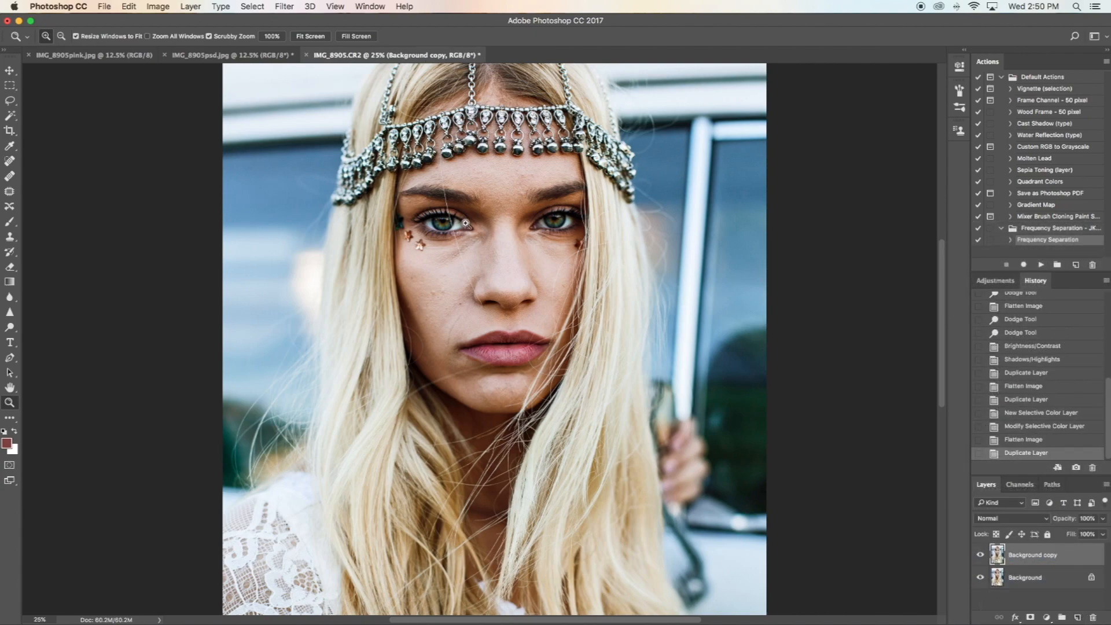
Step: Run the Frequency Separation action on the Background copy to split the face into Texture and Skin layers
{"action": "left_click", "coordinate": [508, 216]}
{"action": "left_click", "coordinate": [507, 217]}
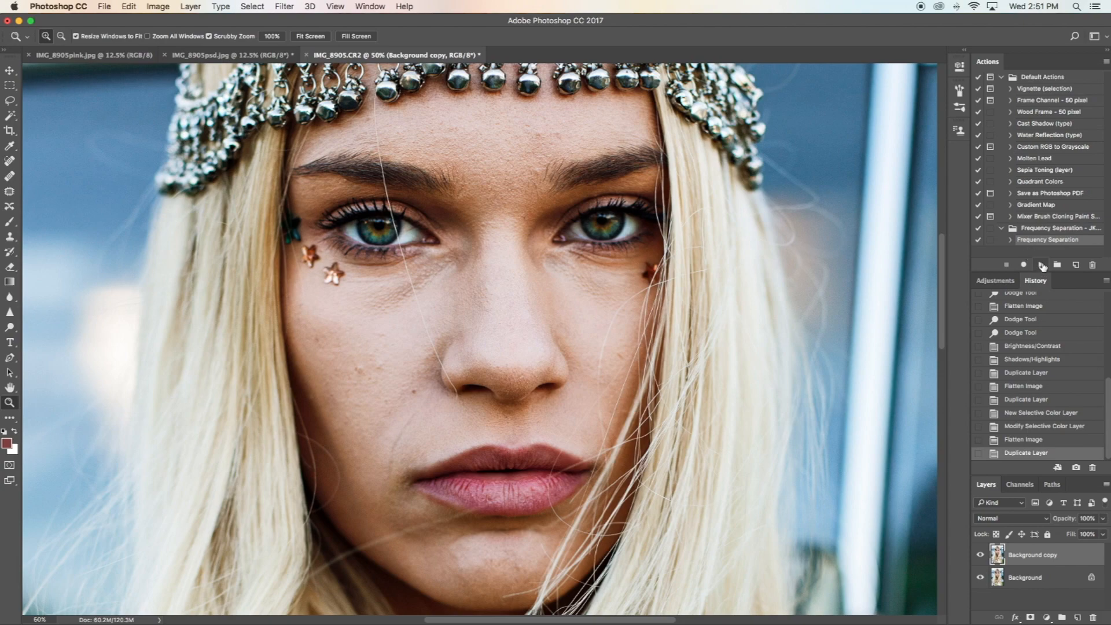
{"action": "left_click", "coordinate": [1041, 265]}
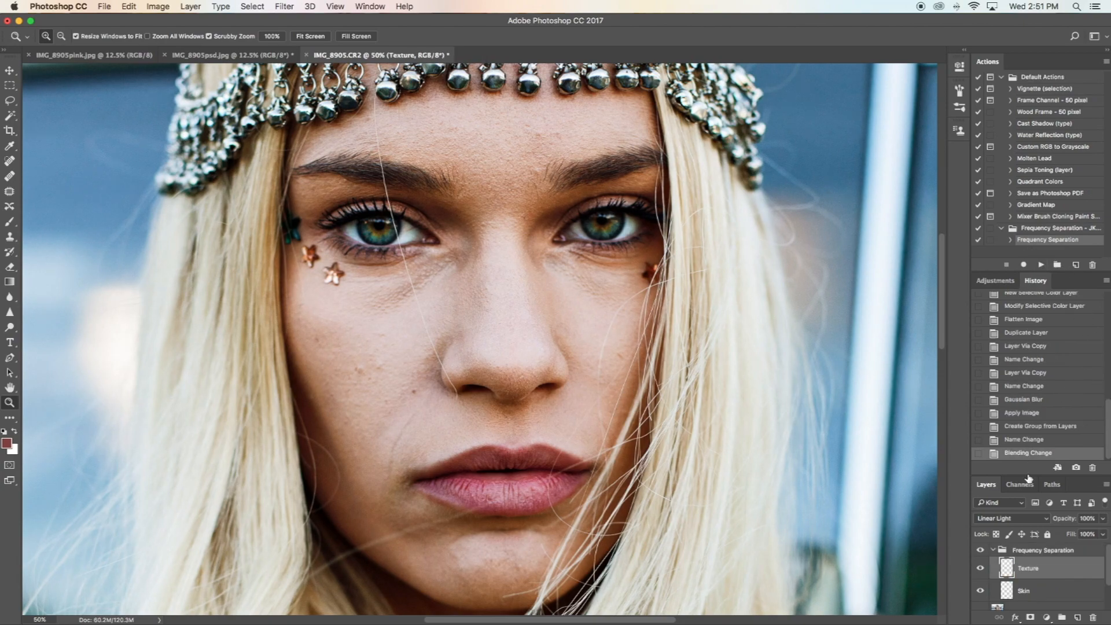
Step: Select the Skin layer in the Frequency Separation group and hide the Texture layer
{"action": "scroll", "coordinate": [1050, 598], "scroll_direction": "down", "scroll_amount": 1}
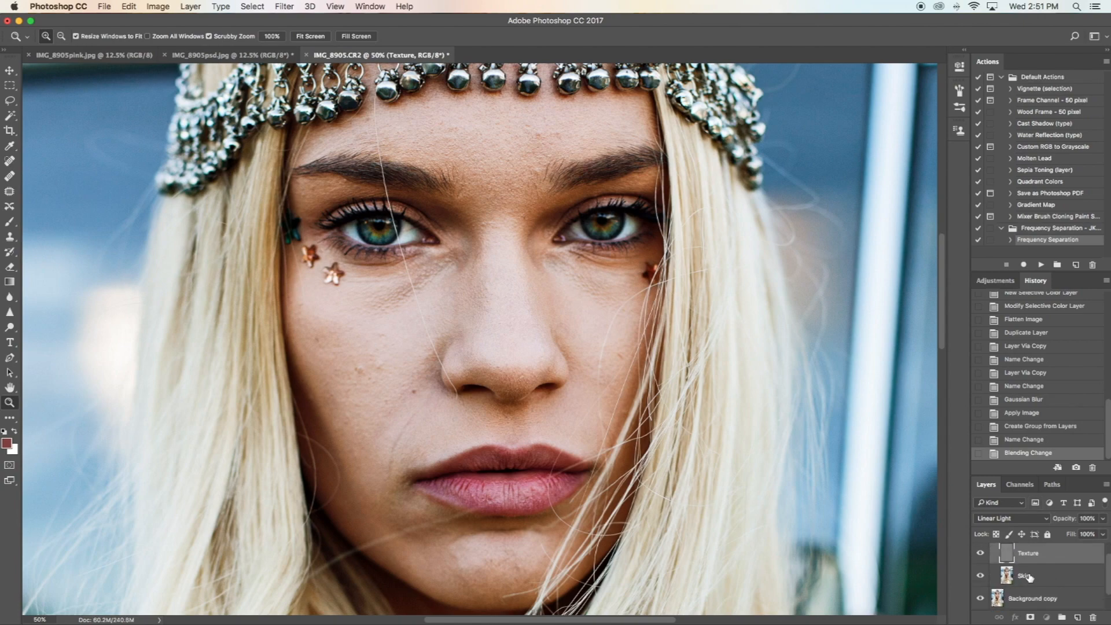
{"action": "left_click", "coordinate": [1030, 576]}
{"action": "left_click", "coordinate": [1031, 558]}
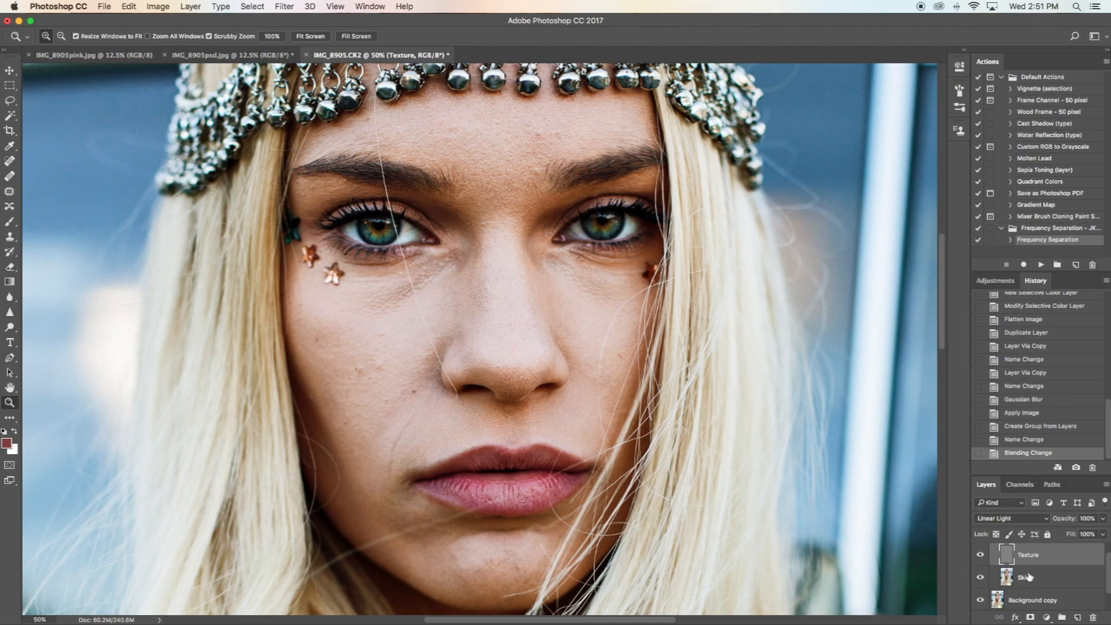
{"action": "left_click", "coordinate": [1023, 581]}
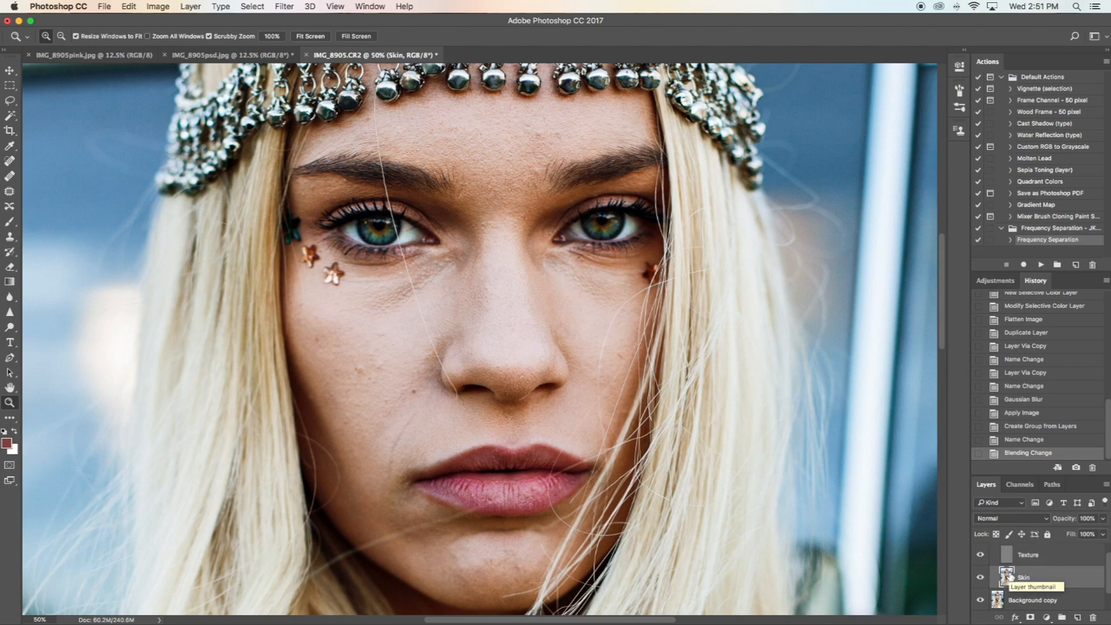
{"action": "left_click", "coordinate": [980, 556]}
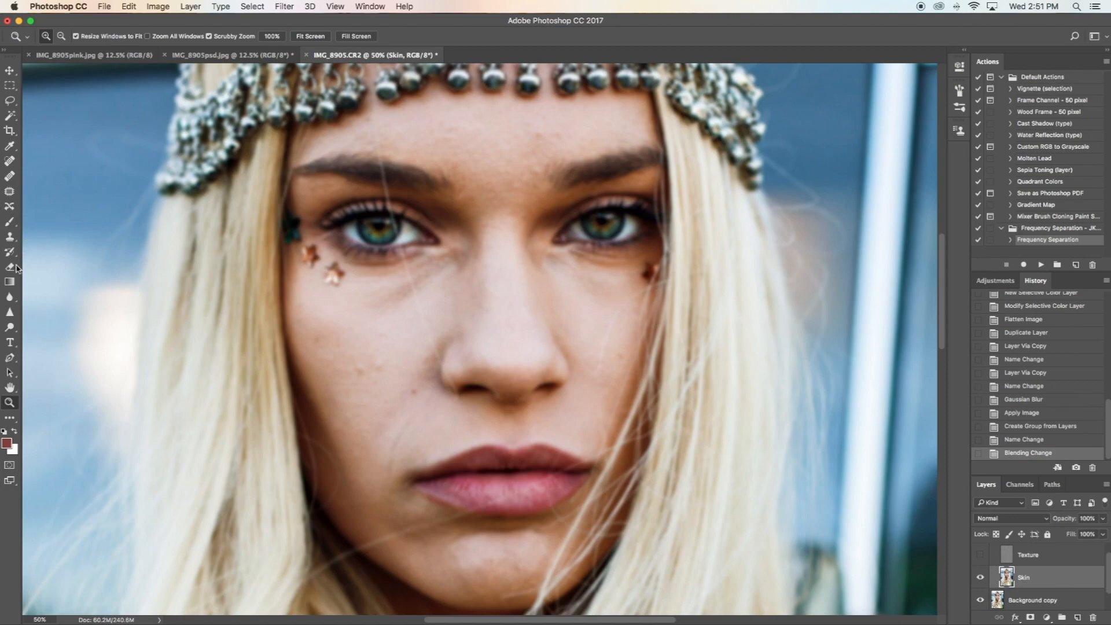
Step: Choose the Healing Brush and set its size to 180 px with 0% hardness
{"action": "left_click", "coordinate": [9, 177]}
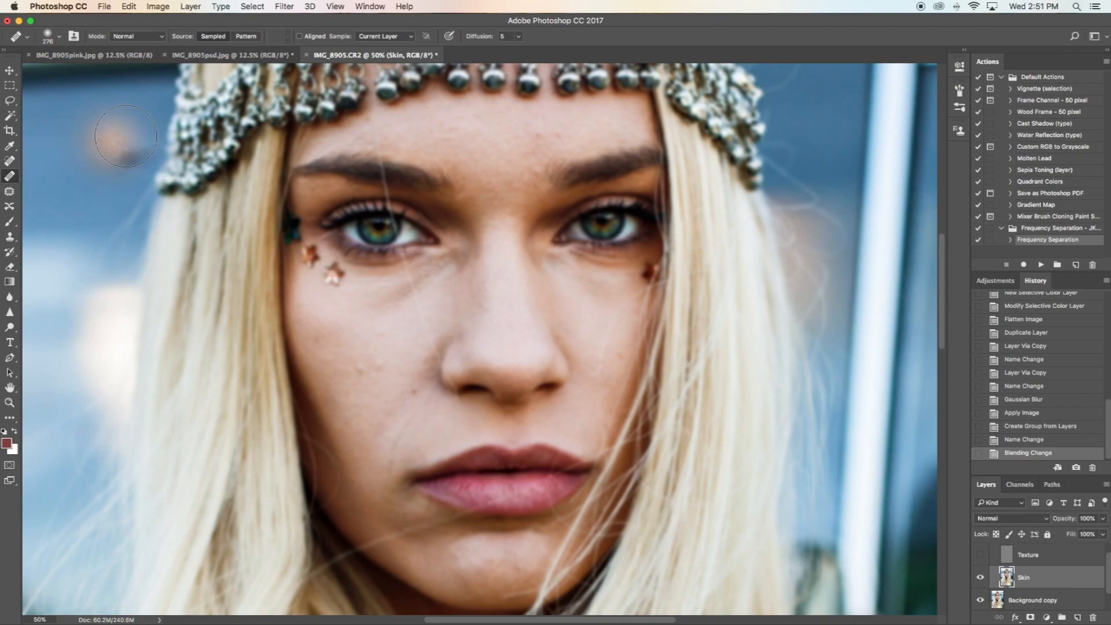
{"action": "left_click", "coordinate": [62, 38]}
{"action": "left_click_drag", "start_coordinate": [116, 68], "coordinate": [100, 68]}
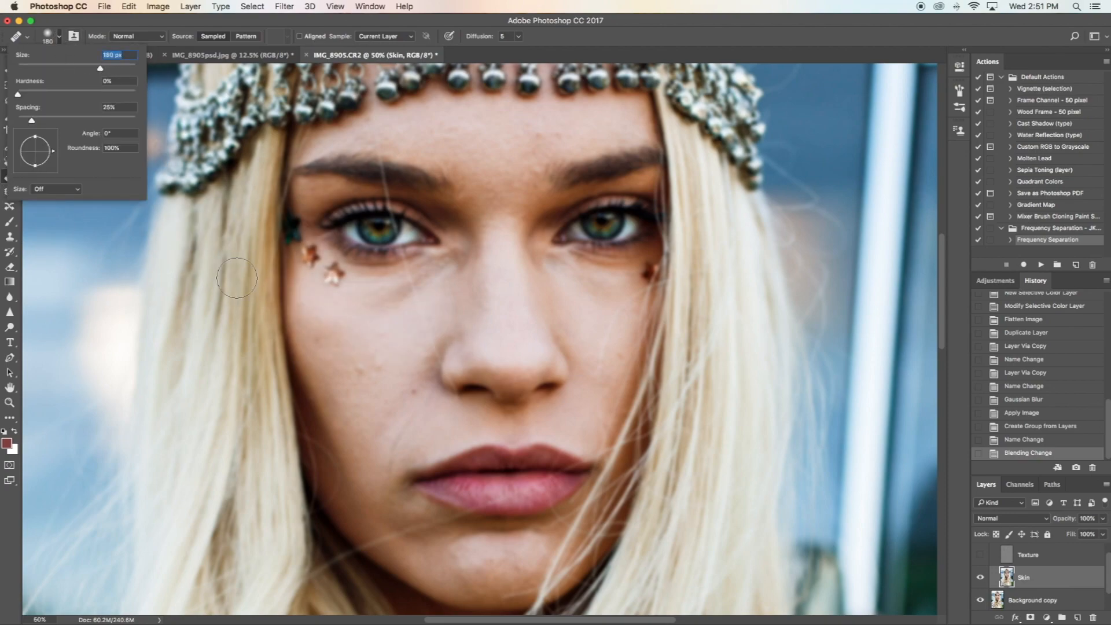
Step: Sample clean skin beside the nose and heal the blemishes in the middle of the cheek below the star stickers
{"action": "left_click", "coordinate": [397, 330], "text": "alt"}
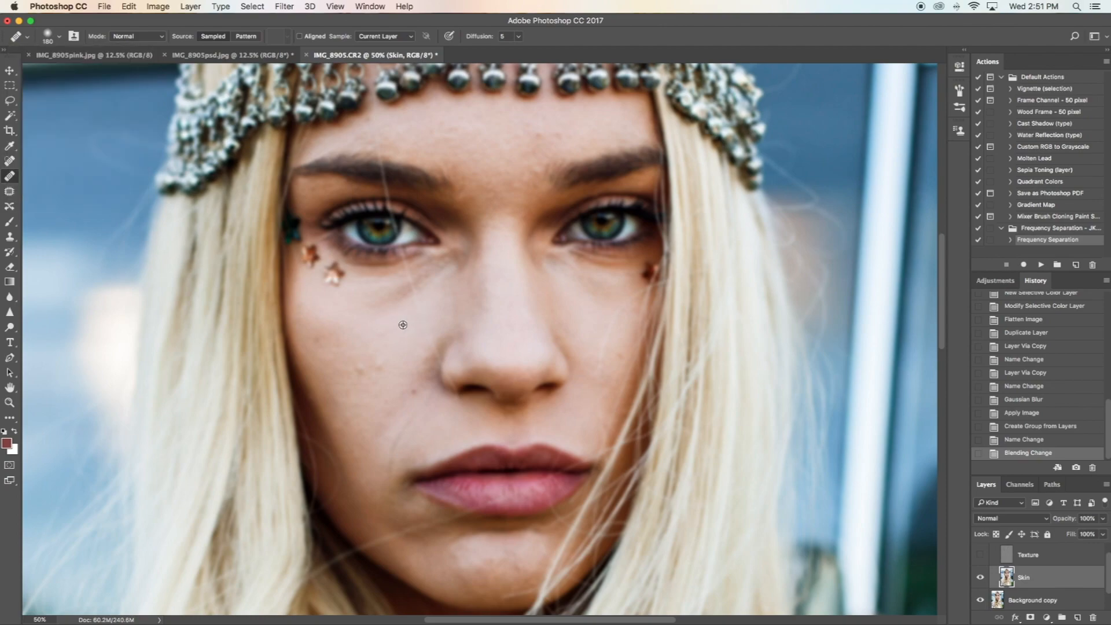
{"action": "mouse_move", "coordinate": [400, 325]}
{"action": "left_mouse_down"}
{"action": "mouse_move", "coordinate": [384, 330]}
{"action": "mouse_move", "coordinate": [374, 364]}
{"action": "left_mouse_up"}
{"action": "left_click", "coordinate": [368, 365]}
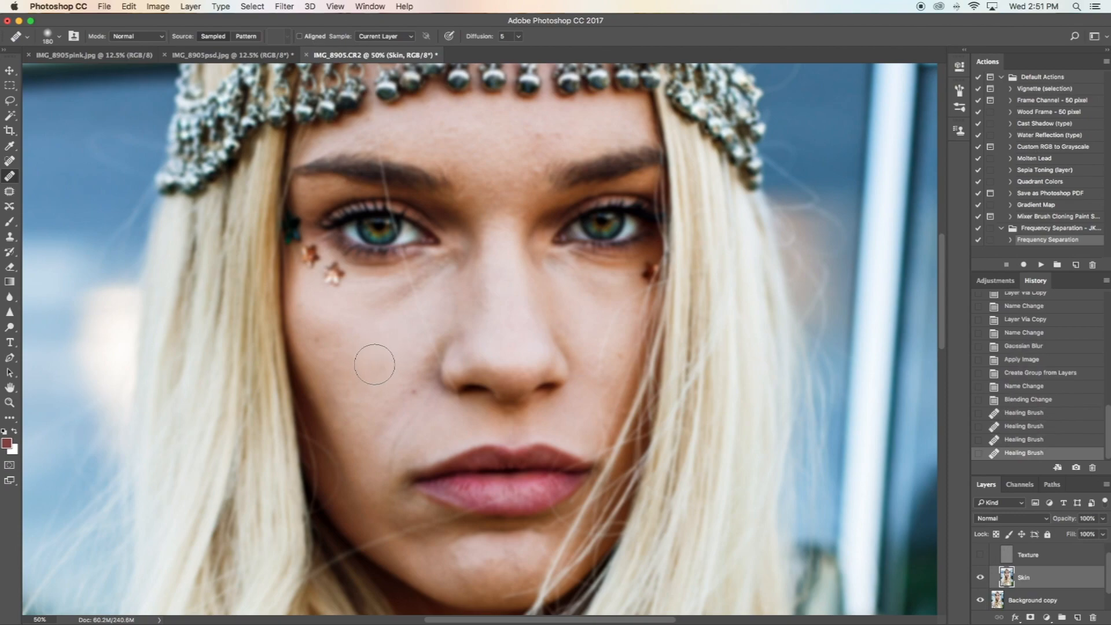
{"action": "left_click", "coordinate": [373, 339], "text": "alt"}
{"action": "left_click", "coordinate": [337, 335]}
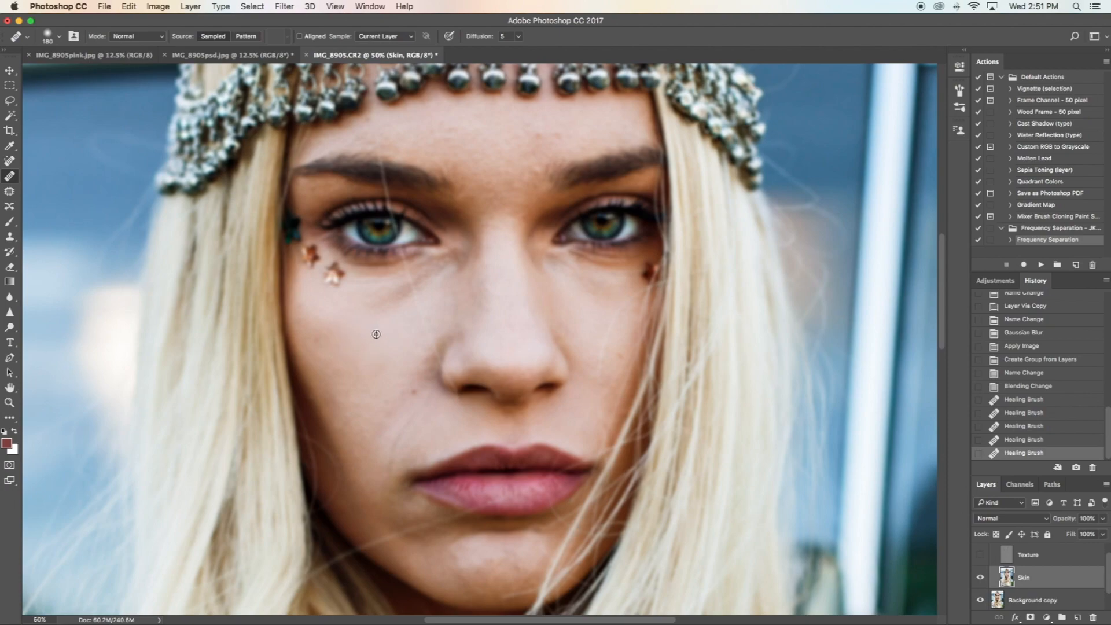
Step: Heal the remaining spots and uneven tones on the outer and lower part of the same cheek
{"action": "left_click", "coordinate": [323, 337]}
{"action": "left_click", "coordinate": [355, 362]}
{"action": "left_click", "coordinate": [357, 362]}
{"action": "left_click", "coordinate": [355, 386]}
{"action": "left_click", "coordinate": [356, 389]}
{"action": "left_click", "coordinate": [360, 399]}
{"action": "left_click", "coordinate": [340, 397]}
{"action": "left_click", "coordinate": [361, 393]}
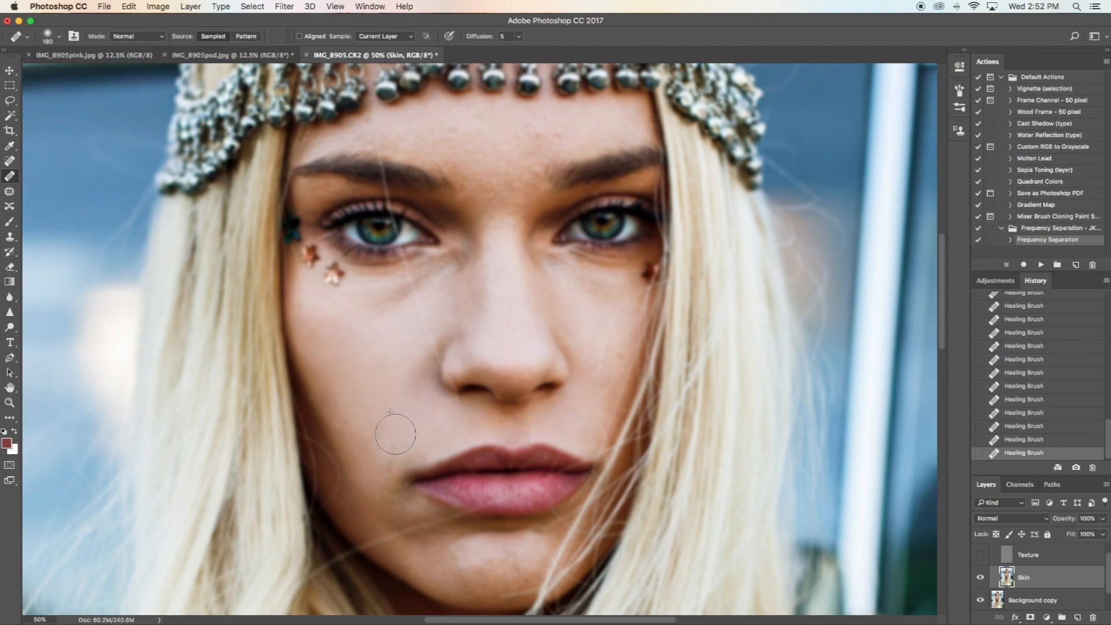
Step: Continue healing the Skin layer, evening out the other cheek and the chin from freshly sampled skin
{"action": "scroll", "coordinate": [421, 347], "scroll_direction": "up", "scroll_amount": 2}
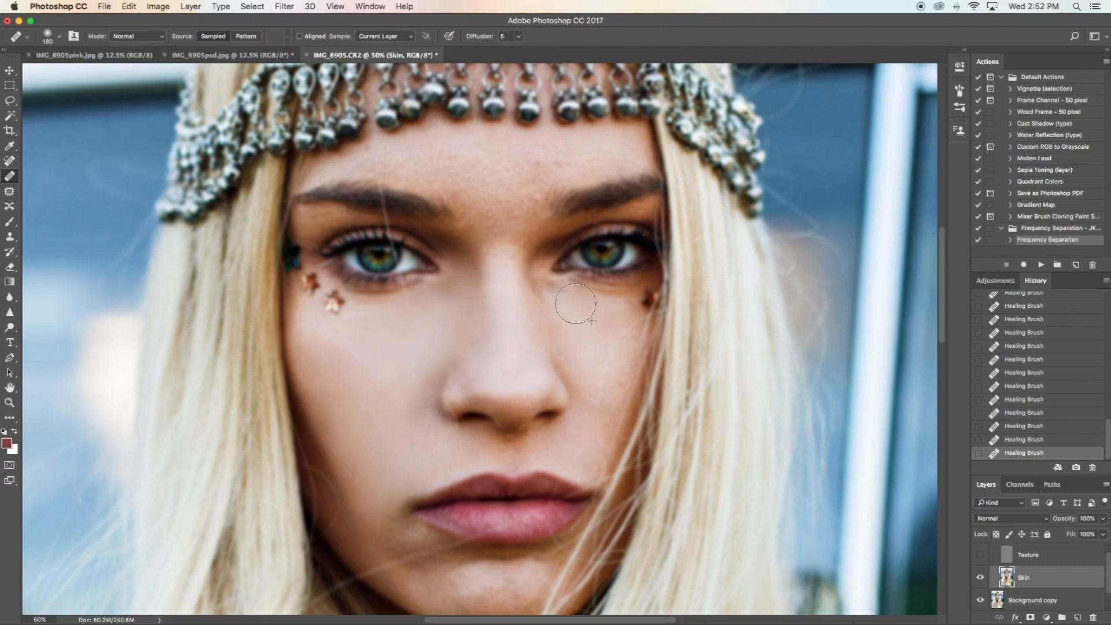
{"action": "scroll", "coordinate": [539, 286], "scroll_direction": "down", "scroll_amount": 1}
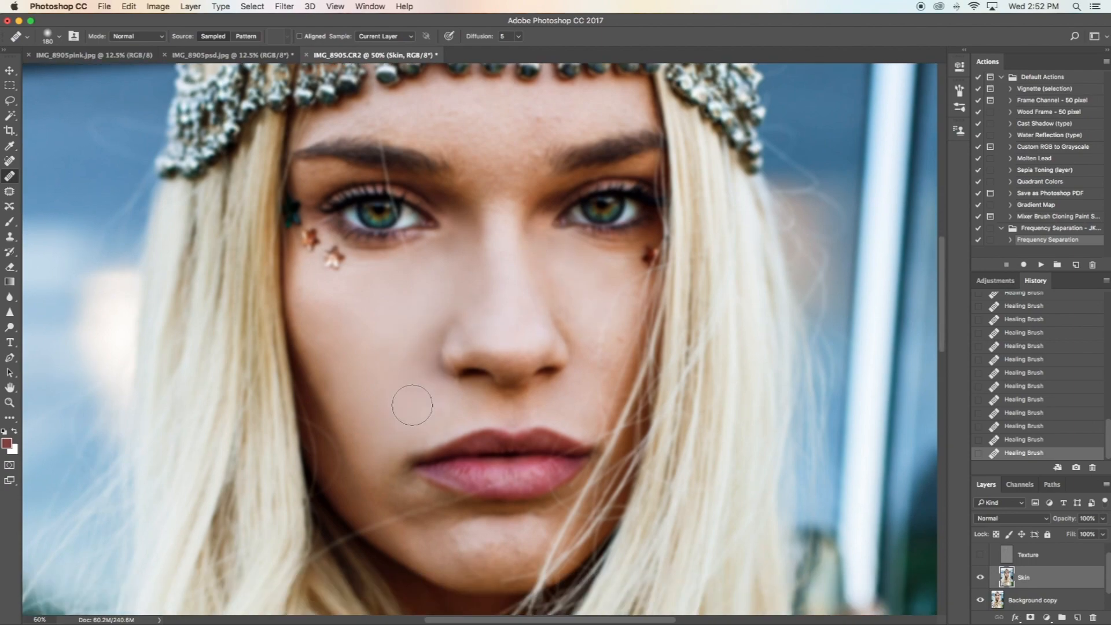
{"action": "scroll", "coordinate": [409, 397], "scroll_direction": "down", "scroll_amount": 3}
{"action": "scroll", "coordinate": [409, 397], "scroll_direction": "left", "scroll_amount": 1}
{"action": "left_click", "coordinate": [486, 452], "text": "alt"}
{"action": "left_click_drag", "start_coordinate": [504, 449], "coordinate": [552, 442]}
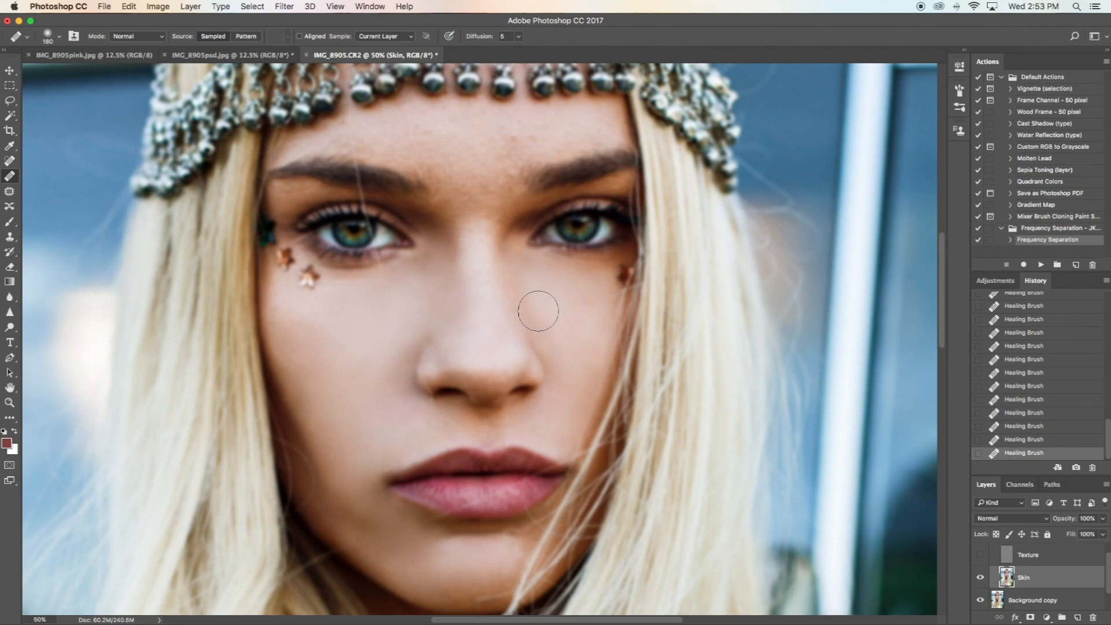
Step: Heal uneven tones between the brows and across the forehead on the Skin layer, sampling clean forehead skin
{"action": "scroll", "coordinate": [542, 207], "scroll_direction": "up", "scroll_amount": 3}
{"action": "left_click", "coordinate": [542, 207], "text": "alt"}
{"action": "left_click_drag", "start_coordinate": [502, 216], "coordinate": [465, 300]}
{"action": "left_click", "coordinate": [480, 229], "text": "alt"}
{"action": "left_click", "coordinate": [501, 214]}
{"action": "left_click", "coordinate": [389, 216], "text": "alt"}
{"action": "left_click_drag", "start_coordinate": [318, 200], "coordinate": [324, 208]}
{"action": "left_click", "coordinate": [1034, 416]}
{"action": "left_click", "coordinate": [329, 204]}
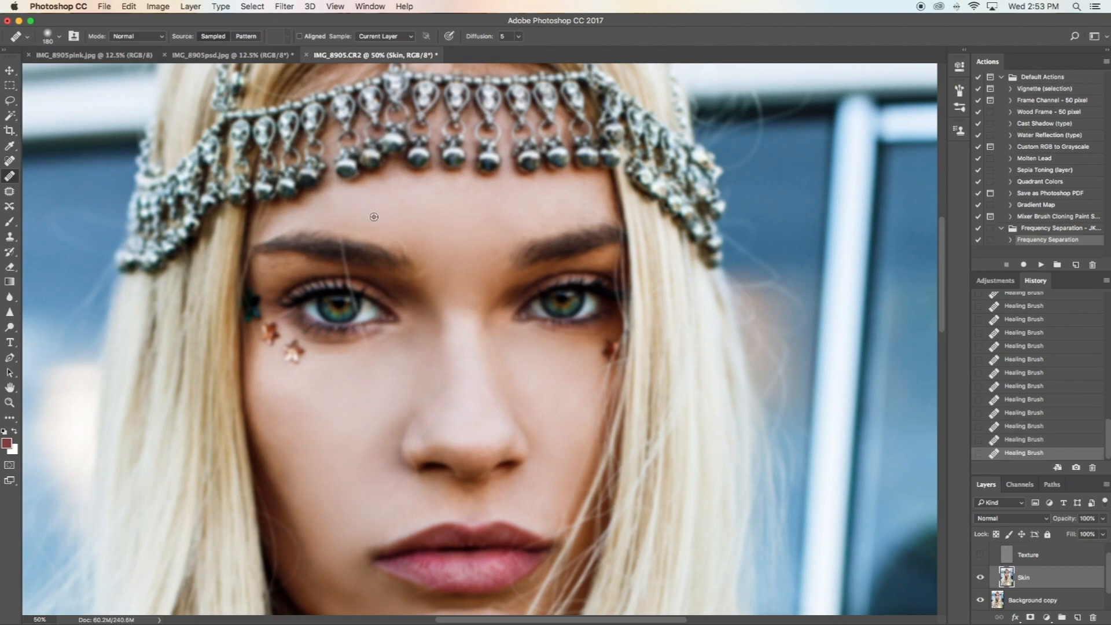
Step: Show the Texture layer again over the healed Skin layer
{"action": "scroll", "coordinate": [461, 262], "scroll_direction": "down", "scroll_amount": 2}
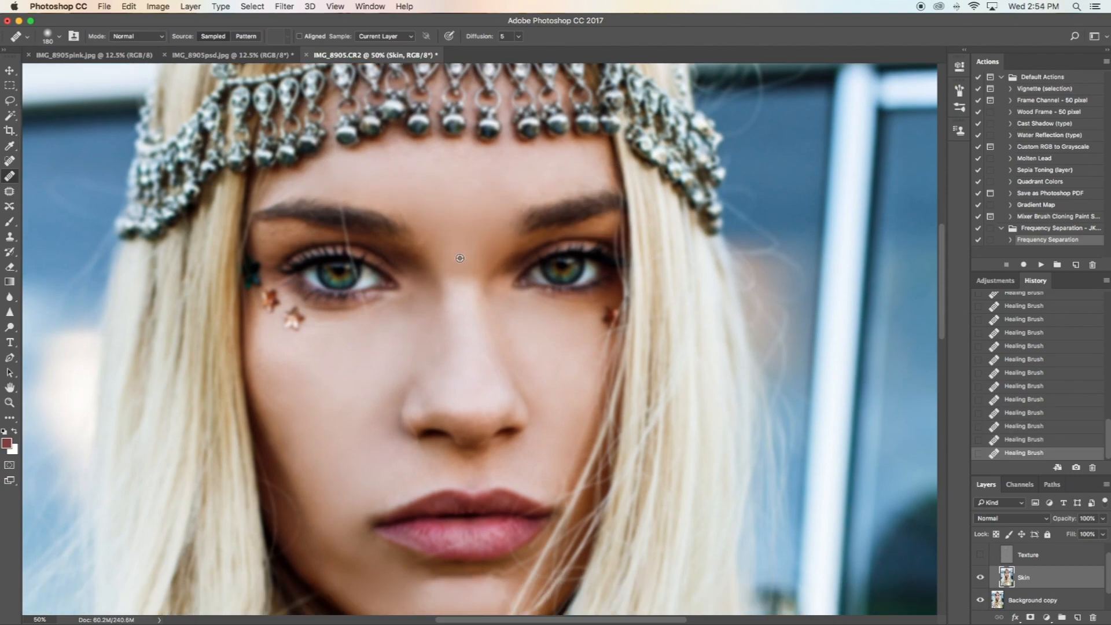
{"action": "scroll", "coordinate": [468, 292], "scroll_direction": "down", "scroll_amount": 5}
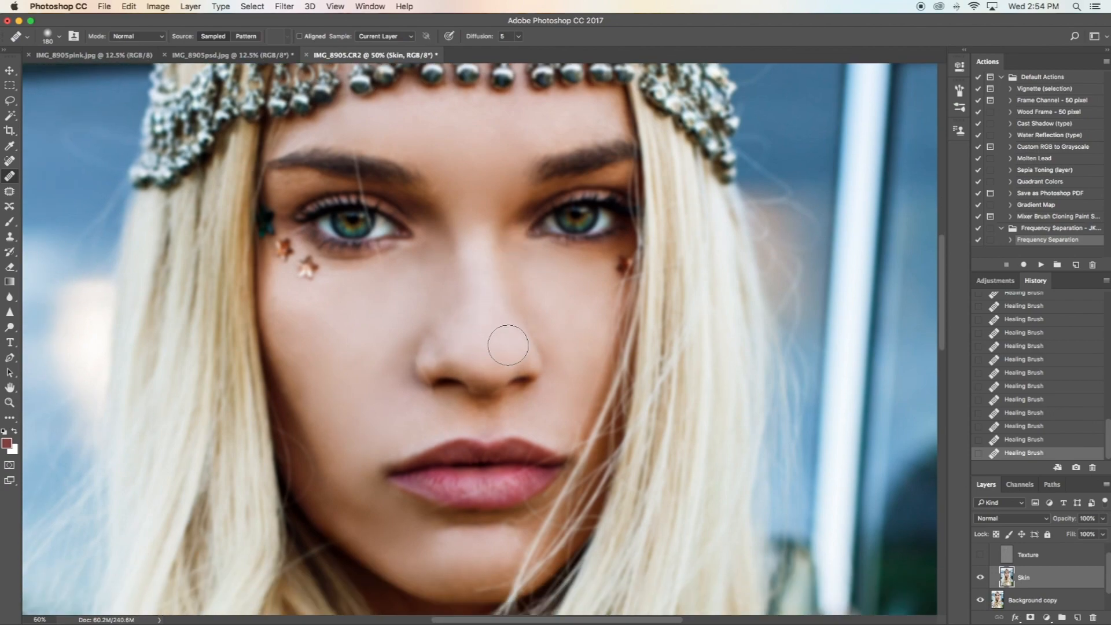
{"action": "scroll", "coordinate": [511, 338], "scroll_direction": "down", "scroll_amount": 2}
{"action": "left_click", "coordinate": [980, 554]}
{"action": "scroll", "coordinate": [93, 425], "scroll_direction": "up", "scroll_amount": 5}
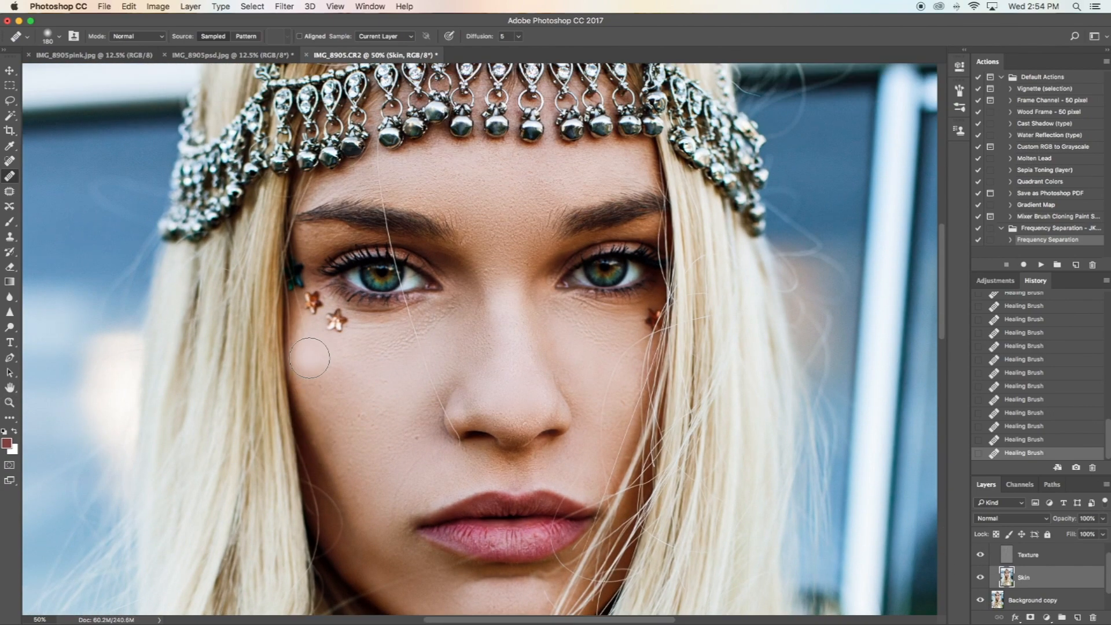
{"action": "scroll", "coordinate": [309, 357], "scroll_direction": "down", "scroll_amount": 1}
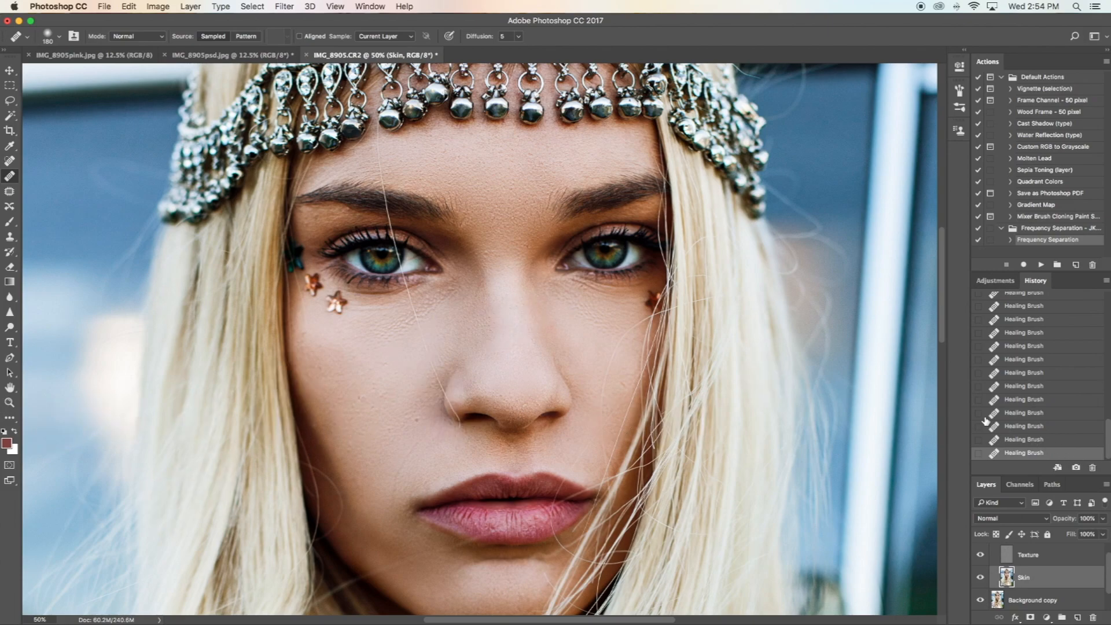
Step: Compare the original IMG_8905.CR2 snapshot with the latest Healing Brush state, ending on the retouched version
{"action": "left_click", "coordinate": [8, 401]}
{"action": "scroll", "coordinate": [1026, 318], "scroll_direction": "up", "scroll_amount": 2}
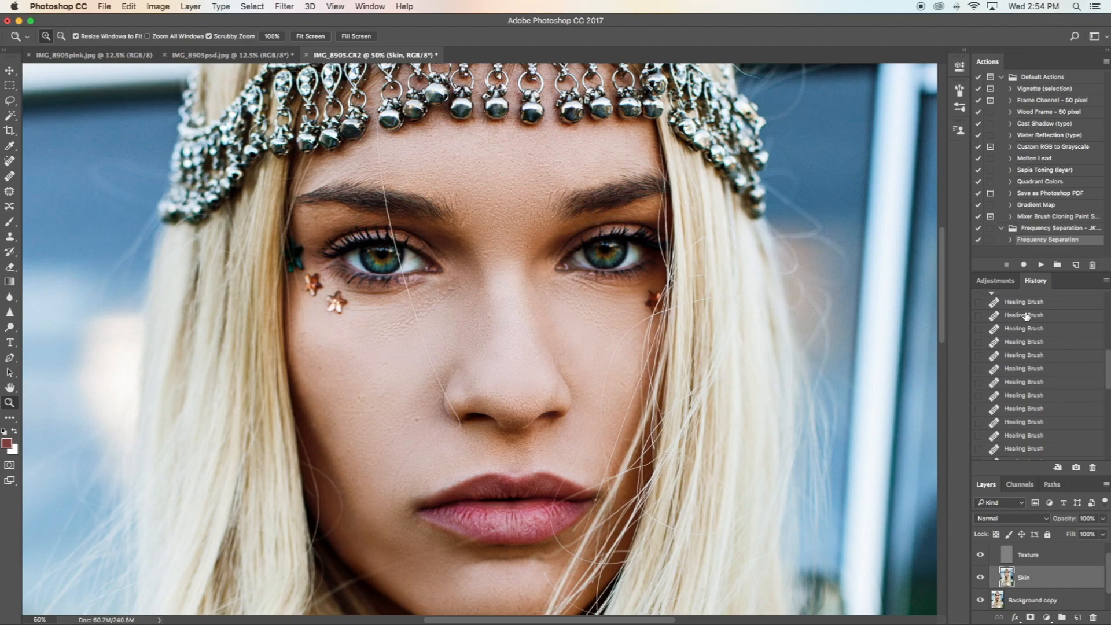
{"action": "scroll", "coordinate": [1024, 320], "scroll_direction": "up", "scroll_amount": 6}
{"action": "scroll", "coordinate": [527, 371], "scroll_direction": "down", "scroll_amount": 3}
{"action": "scroll", "coordinate": [1060, 376], "scroll_direction": "up", "scroll_amount": 1}
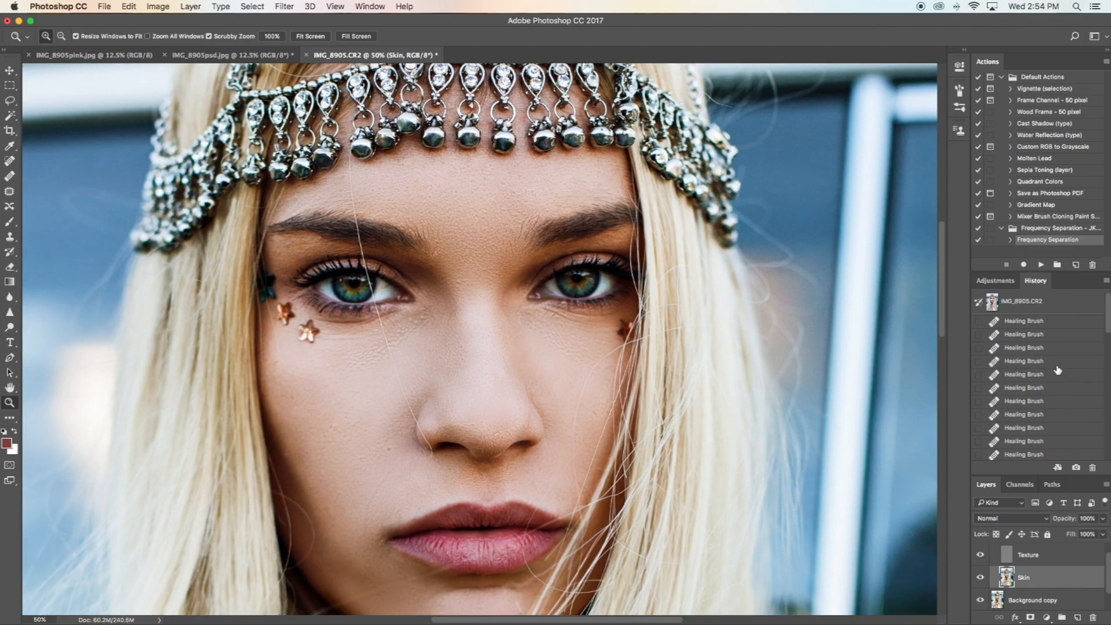
{"action": "left_click", "coordinate": [1042, 305]}
{"action": "scroll", "coordinate": [1065, 399], "scroll_direction": "down", "scroll_amount": 5}
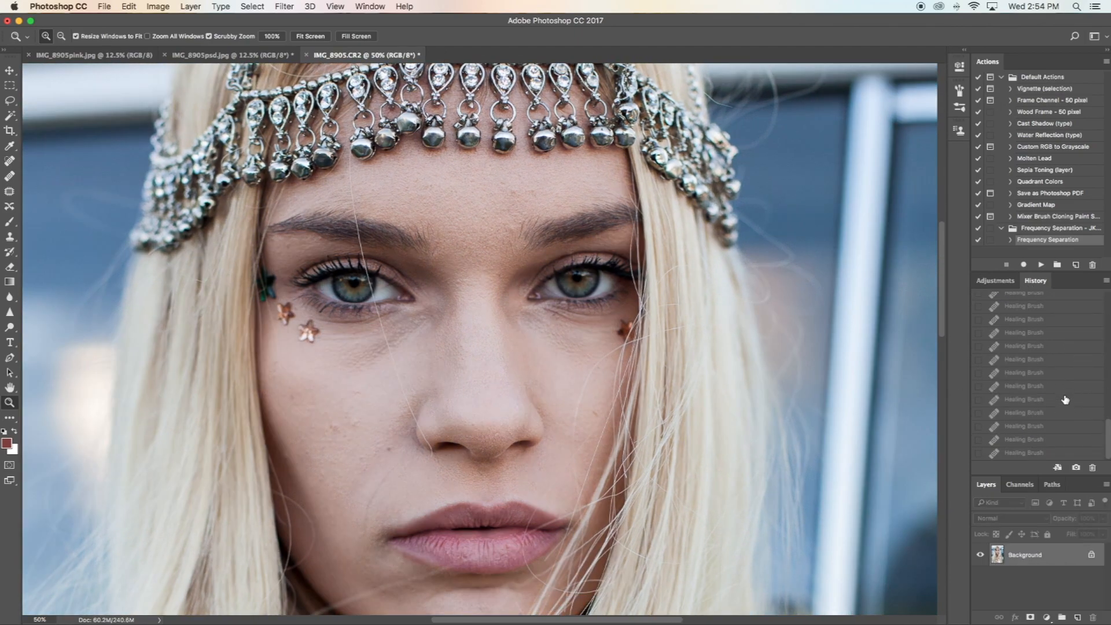
{"action": "left_click", "coordinate": [1038, 454]}
{"action": "scroll", "coordinate": [1053, 384], "scroll_direction": "up", "scroll_amount": 5}
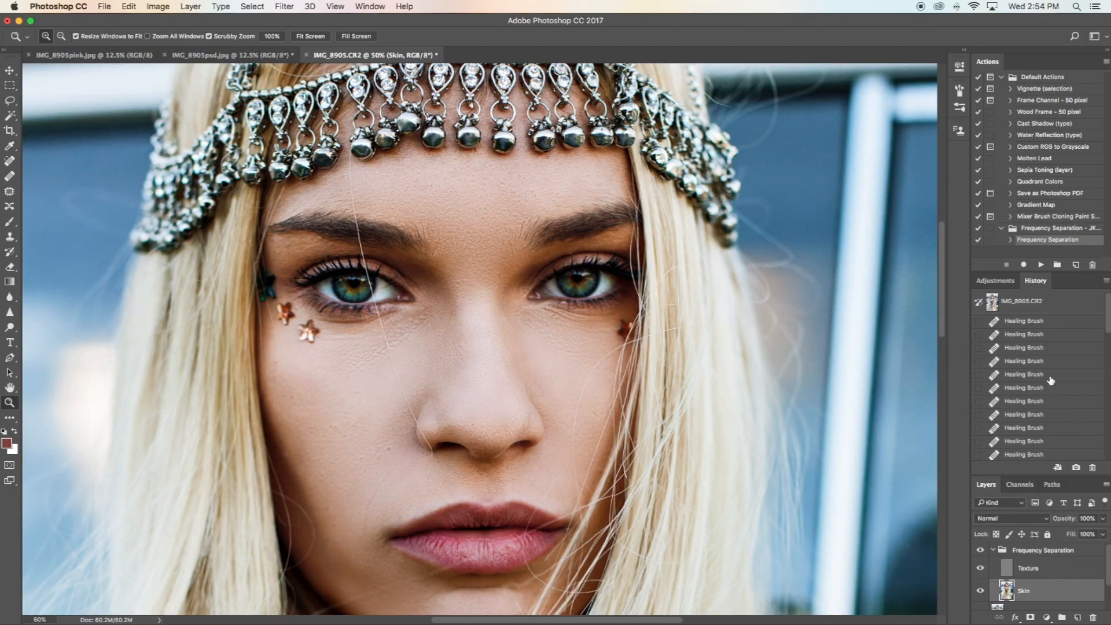
{"action": "left_click", "coordinate": [1048, 305]}
{"action": "scroll", "coordinate": [1037, 405], "scroll_direction": "down", "scroll_amount": 5}
{"action": "left_click", "coordinate": [1027, 453]}
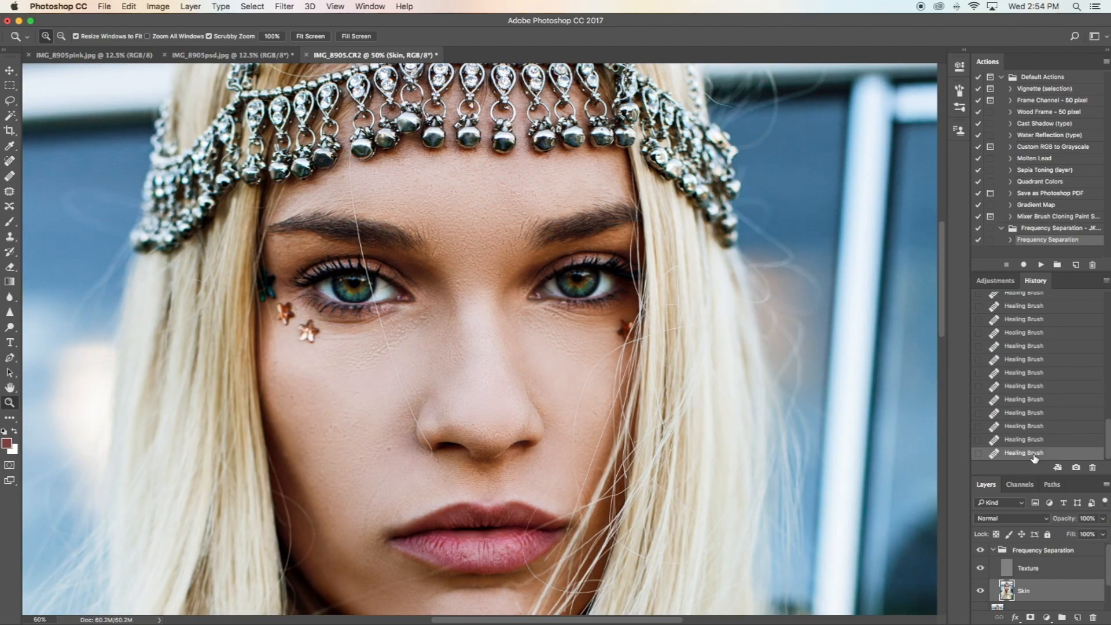
Step: Repeat the before-and-after comparison from the history, and check the face with the Texture layer hidden and shown again
{"action": "scroll", "coordinate": [1090, 318], "scroll_direction": "up", "scroll_amount": 10}
{"action": "scroll", "coordinate": [1056, 310], "scroll_direction": "down", "scroll_amount": 5}
{"action": "scroll", "coordinate": [643, 366], "scroll_direction": "down", "scroll_amount": 5}
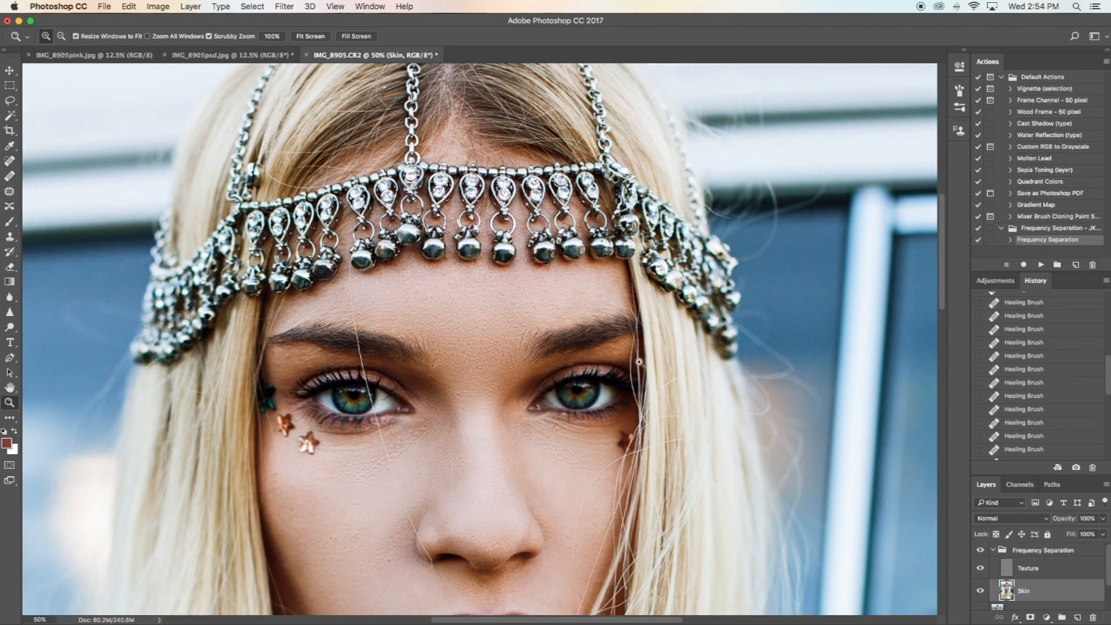
{"action": "scroll", "coordinate": [1082, 375], "scroll_direction": "up", "scroll_amount": 5}
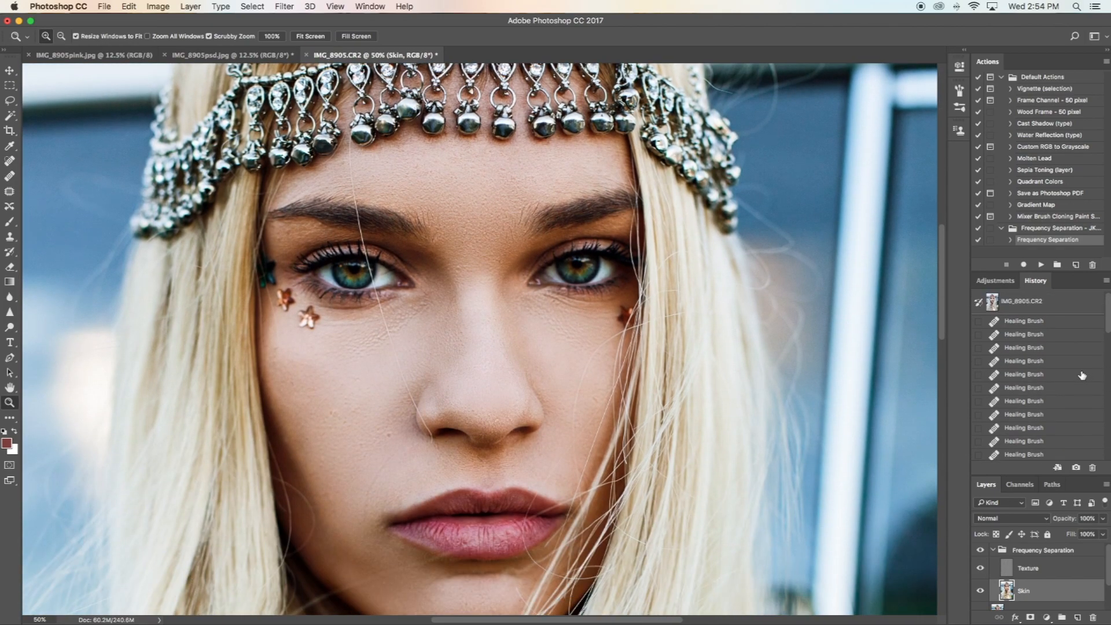
{"action": "left_click", "coordinate": [1035, 308]}
{"action": "scroll", "coordinate": [1018, 428], "scroll_direction": "down", "scroll_amount": 10}
{"action": "left_click", "coordinate": [1014, 454]}
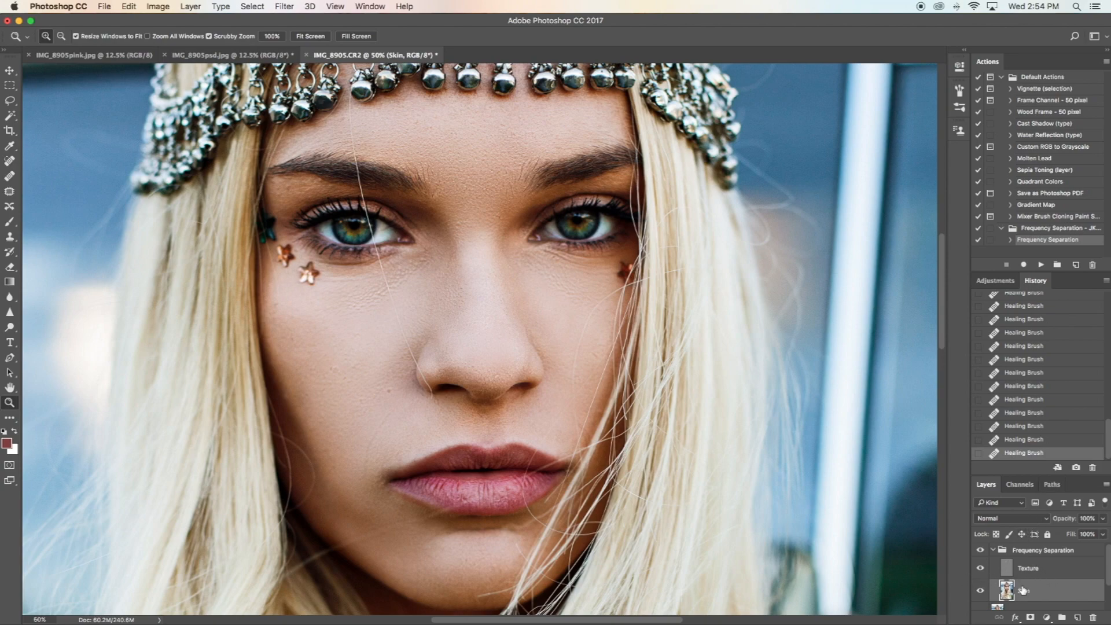
{"action": "left_click", "coordinate": [980, 569]}
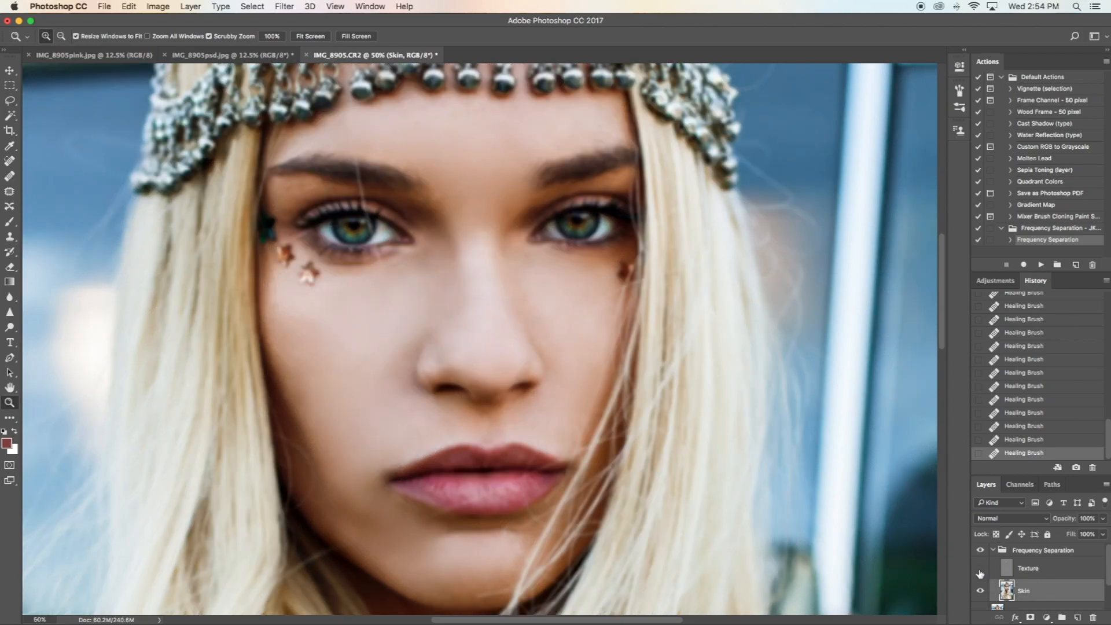
{"action": "left_click", "coordinate": [980, 569]}
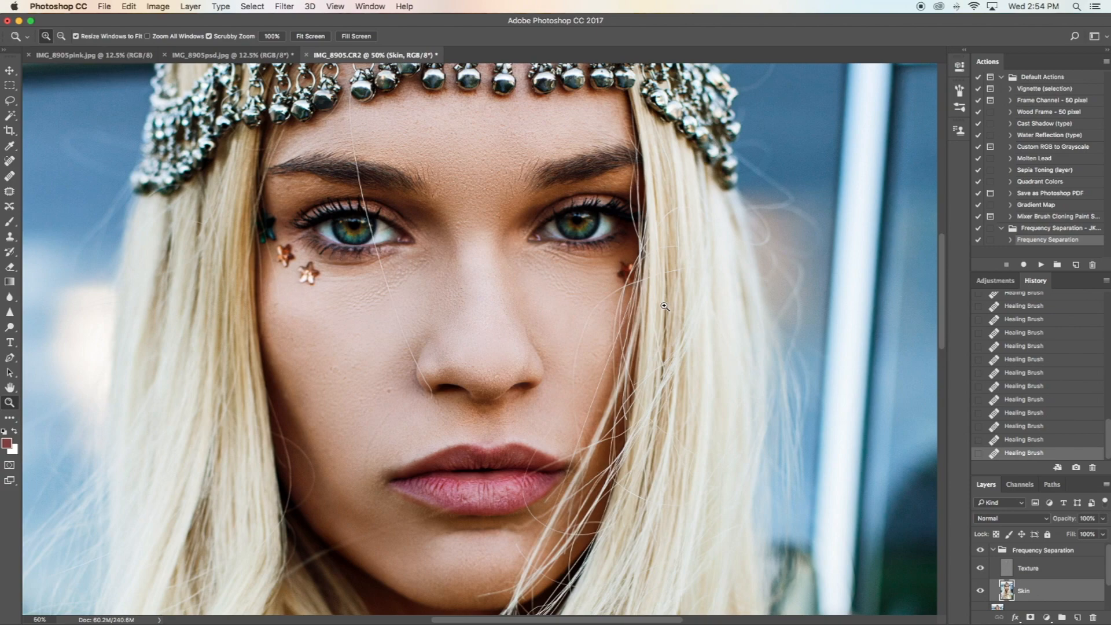
Step: Select the Texture layer and set up the Clone Stamp with a 124 px brush at 0% hardness
{"action": "left_click", "coordinate": [1045, 572]}
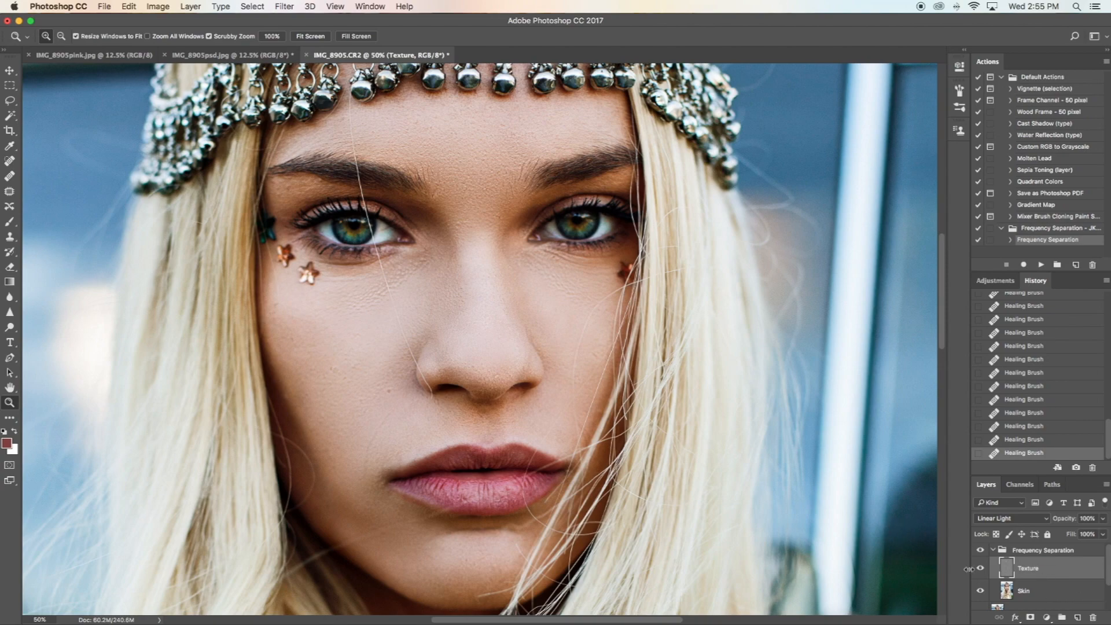
{"action": "left_click", "coordinate": [10, 237]}
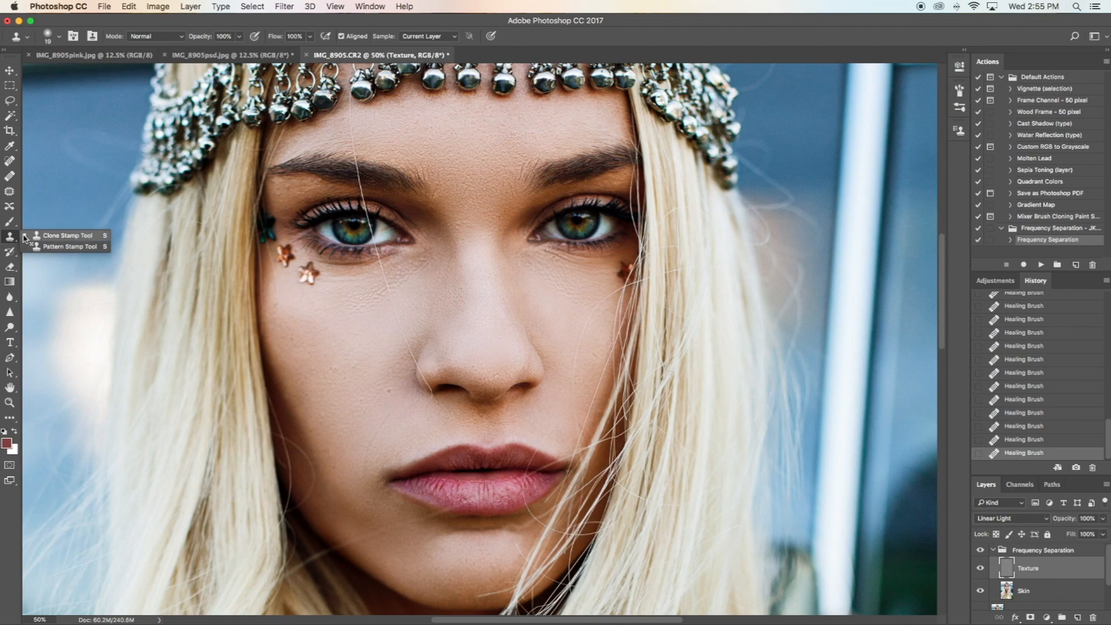
{"action": "left_click", "coordinate": [33, 238]}
{"action": "left_click", "coordinate": [60, 38]}
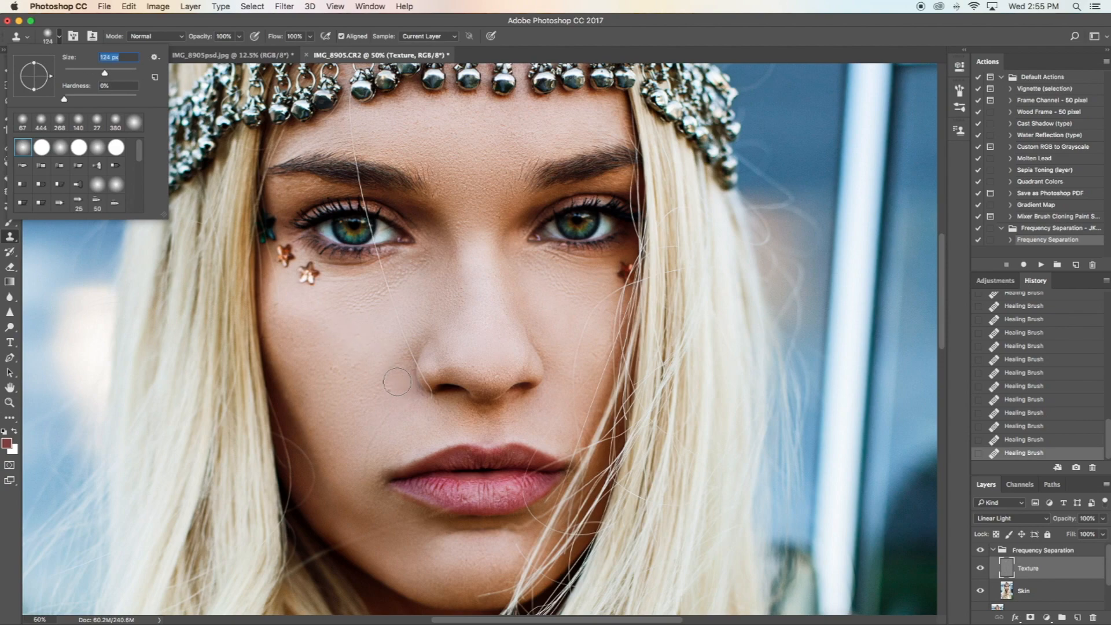
{"action": "key", "text": "Return"}
Step: Clone smooth texture over the bumps and spots on the cheek beside the nose and mouth
{"action": "left_click", "coordinate": [385, 393]}
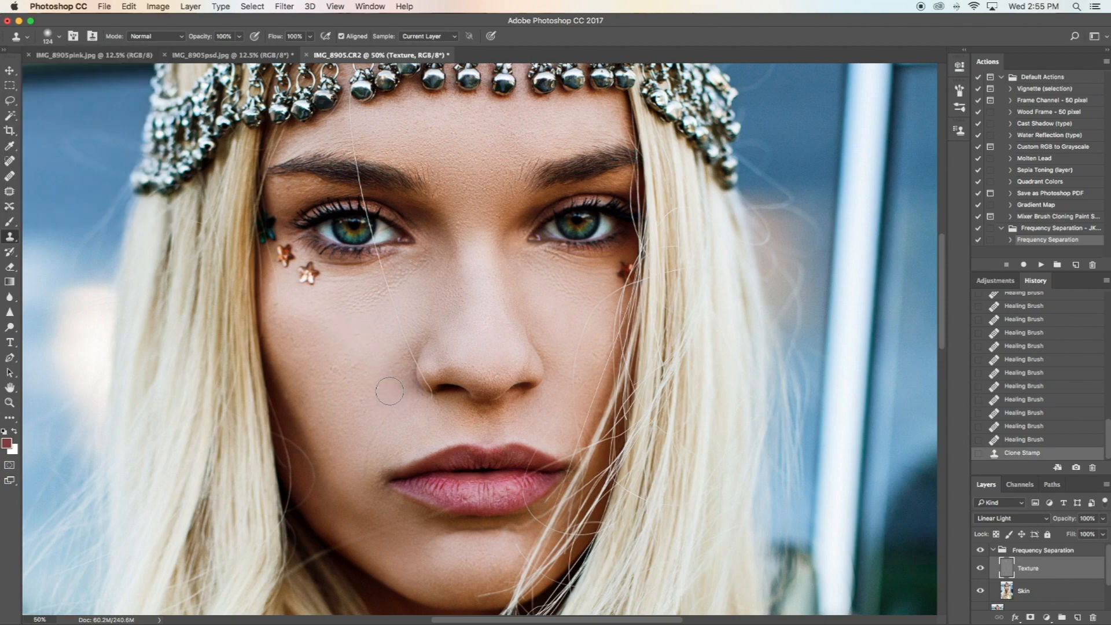
{"action": "left_click", "coordinate": [374, 421]}
{"action": "left_click", "coordinate": [357, 434]}
{"action": "left_click", "coordinate": [370, 429]}
{"action": "left_click", "coordinate": [368, 362]}
{"action": "left_click", "coordinate": [366, 340]}
Step: Clone Stamp over the rough skin texture between the eyebrows and on the bridge of the nose
{"action": "key", "text": "super+0"}
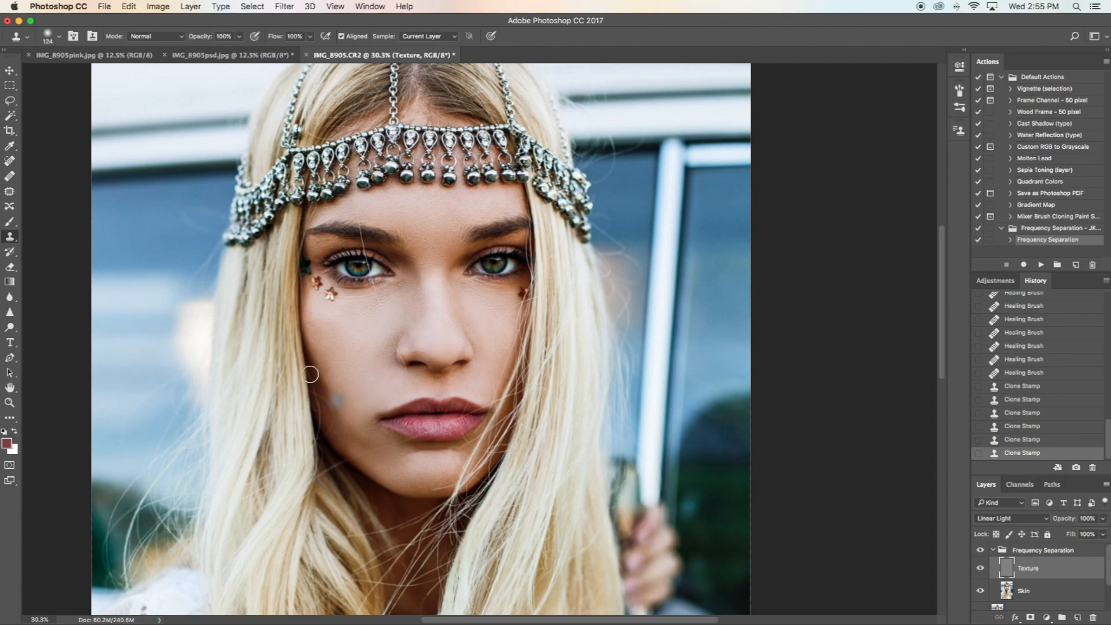
{"action": "left_click", "coordinate": [9, 402]}
{"action": "left_click", "coordinate": [459, 204]}
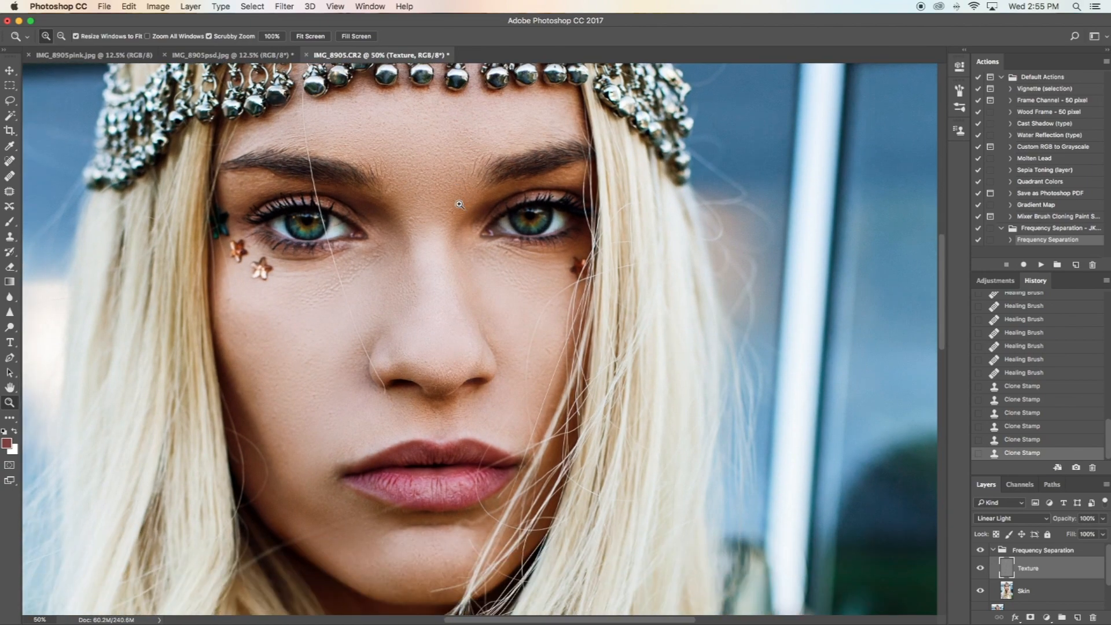
{"action": "left_click", "coordinate": [460, 204]}
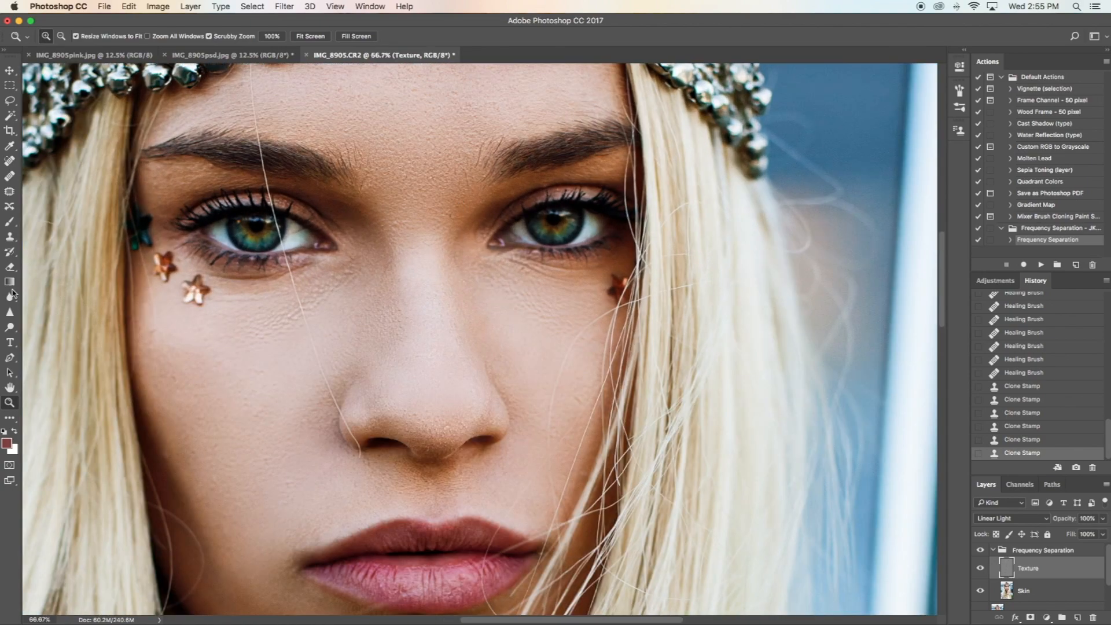
{"action": "scroll", "coordinate": [435, 483], "scroll_direction": "down", "scroll_amount": 5}
{"action": "scroll", "coordinate": [435, 484], "scroll_direction": "left", "scroll_amount": 3}
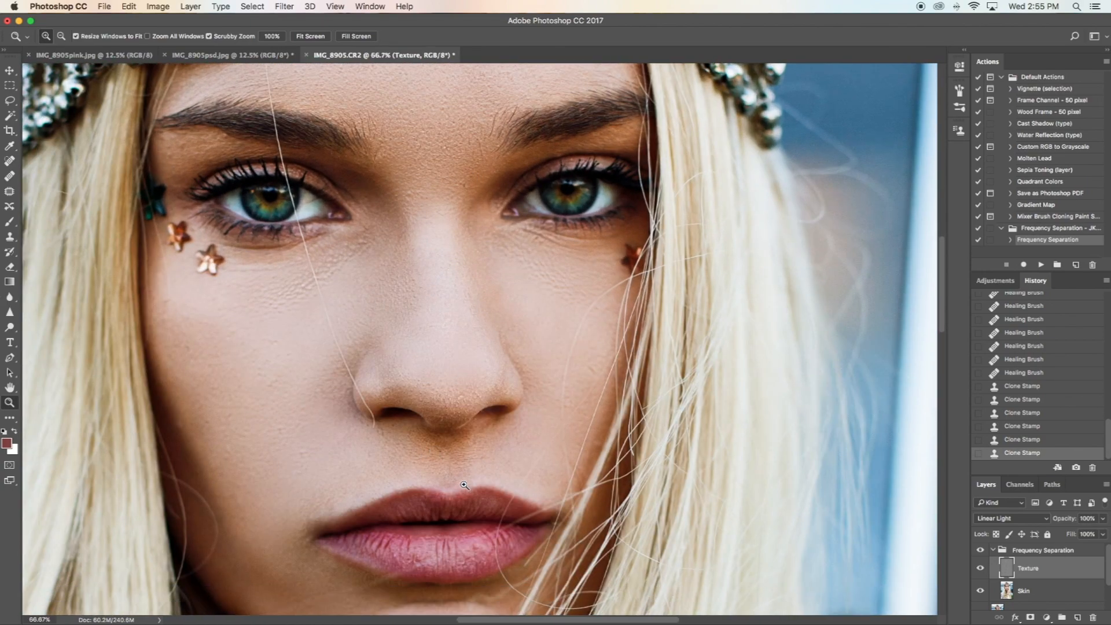
{"action": "scroll", "coordinate": [472, 469], "scroll_direction": "up", "scroll_amount": 5}
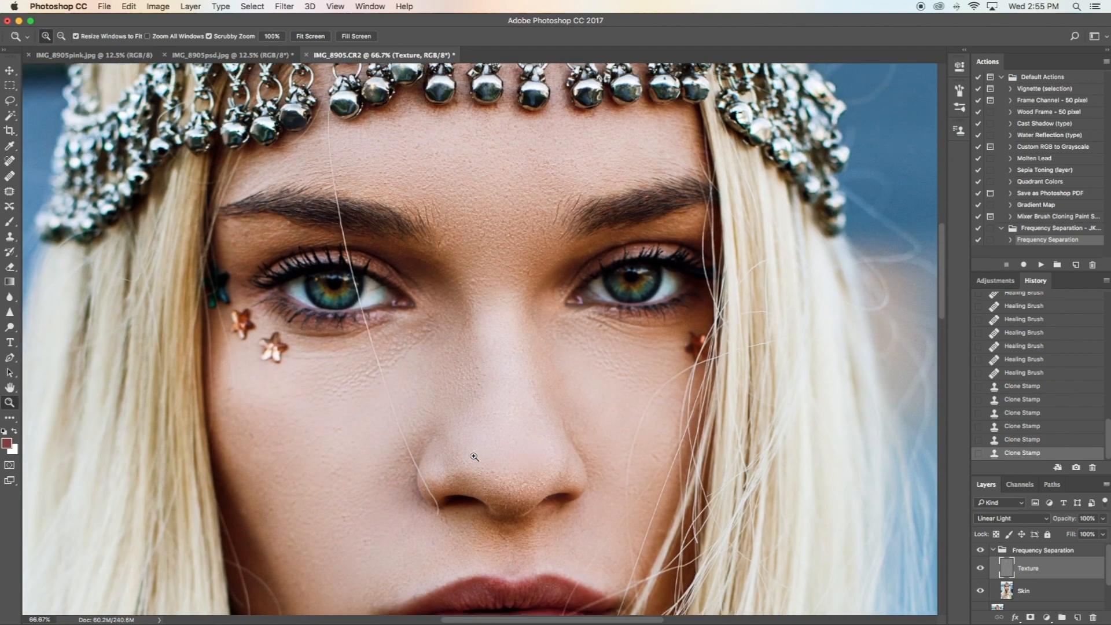
{"action": "left_click", "coordinate": [11, 178]}
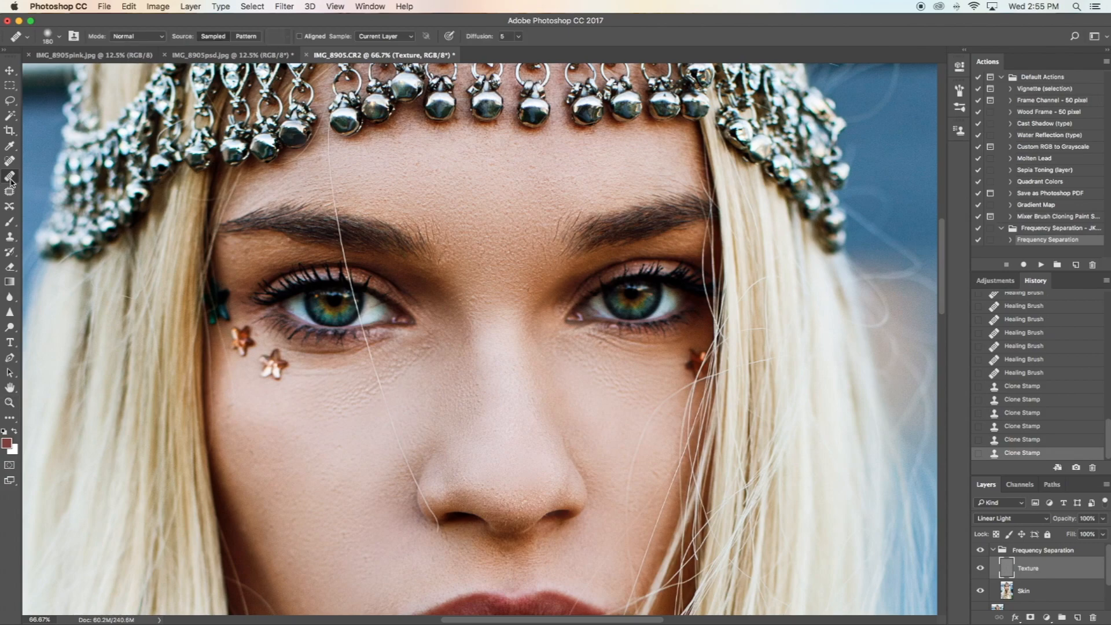
{"action": "left_click", "coordinate": [10, 236]}
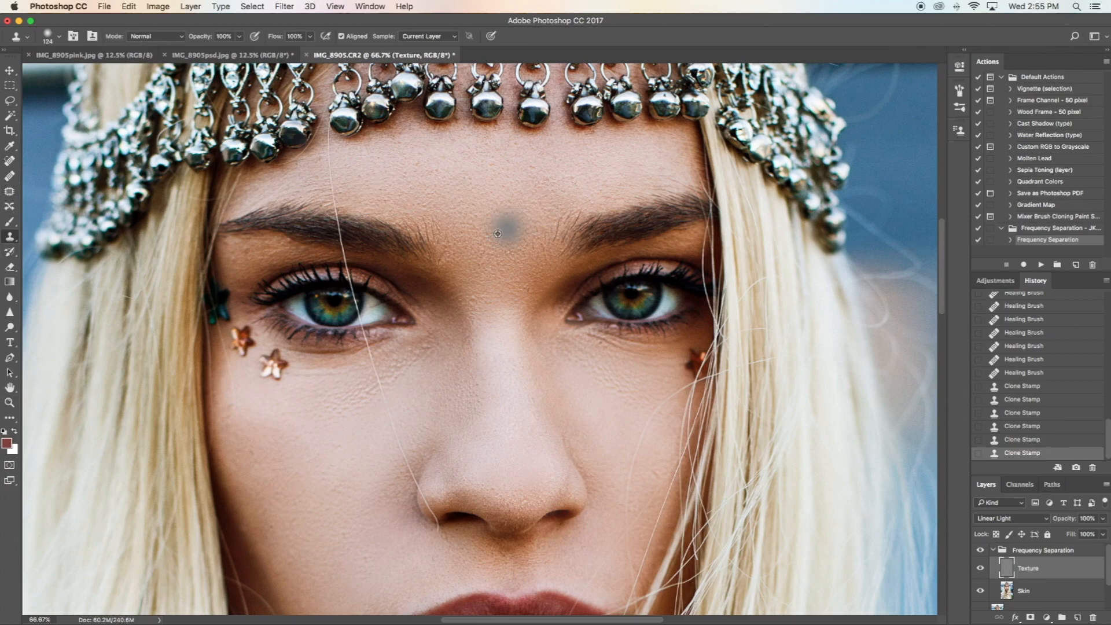
{"action": "left_click", "coordinate": [486, 250]}
{"action": "left_click", "coordinate": [504, 240]}
{"action": "left_click", "coordinate": [528, 226]}
{"action": "left_click", "coordinate": [535, 226]}
{"action": "left_click", "coordinate": [521, 281]}
{"action": "left_click", "coordinate": [533, 255]}
{"action": "left_click", "coordinate": [483, 248]}
Step: Sample clean texture on the forehead above the eyebrow without the hair strand and clone over the nearby bumps
{"action": "left_click", "coordinate": [573, 172]}
{"action": "left_click", "coordinate": [588, 168], "text": "alt"}
{"action": "left_click", "coordinate": [575, 177]}
{"action": "left_click", "coordinate": [557, 177]}
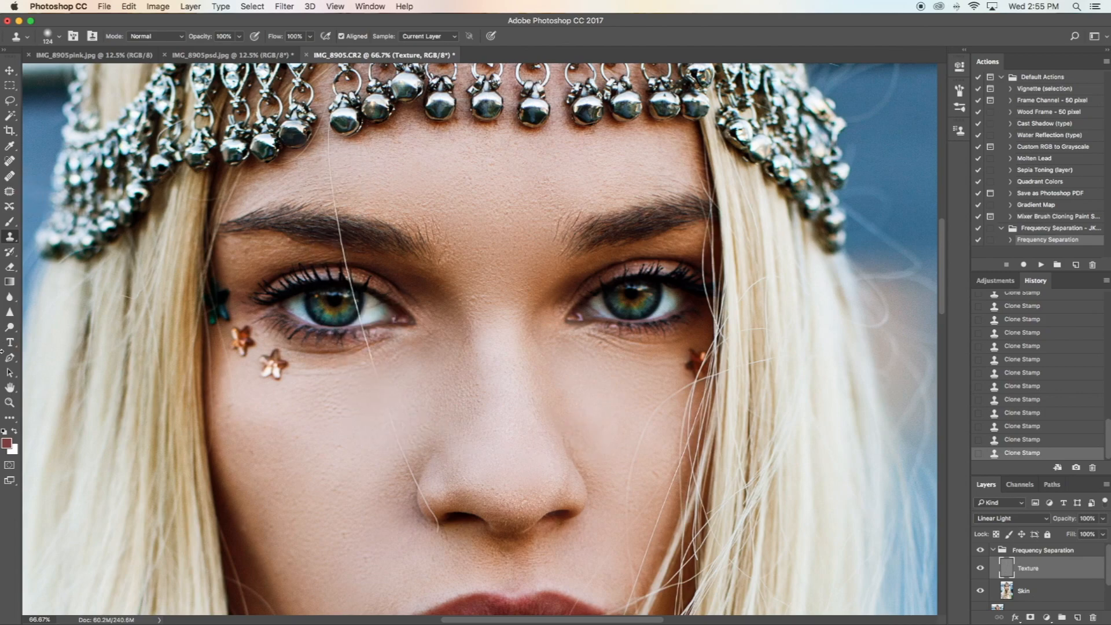
Step: Clone out the stray hair crossing the cheek between the under-eye area and the nose, resampling nearby texture
{"action": "left_click", "coordinate": [10, 403]}
{"action": "left_click_drag", "start_coordinate": [547, 329], "coordinate": [410, 311]}
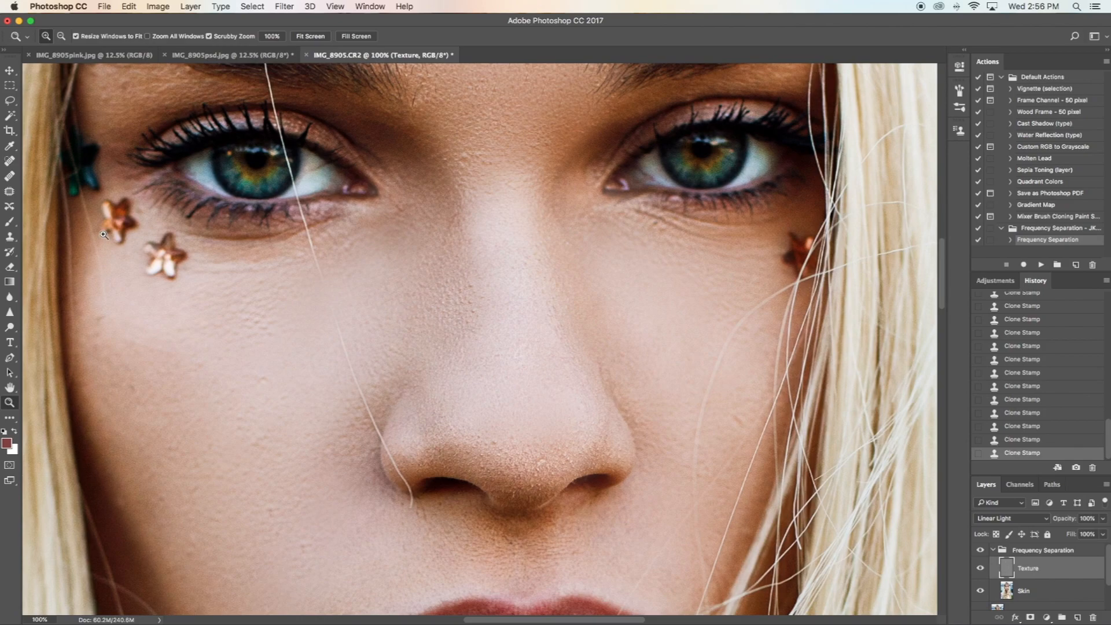
{"action": "left_click", "coordinate": [10, 237]}
{"action": "left_click", "coordinate": [305, 320], "text": "alt"}
{"action": "left_click", "coordinate": [339, 324]}
{"action": "left_click", "coordinate": [319, 349], "text": "alt"}
{"action": "left_click", "coordinate": [327, 367], "text": "alt"}
{"action": "left_click", "coordinate": [344, 374]}
{"action": "left_click", "coordinate": [342, 384], "text": "alt"}
{"action": "left_click", "coordinate": [358, 405]}
{"action": "left_click", "coordinate": [357, 404]}
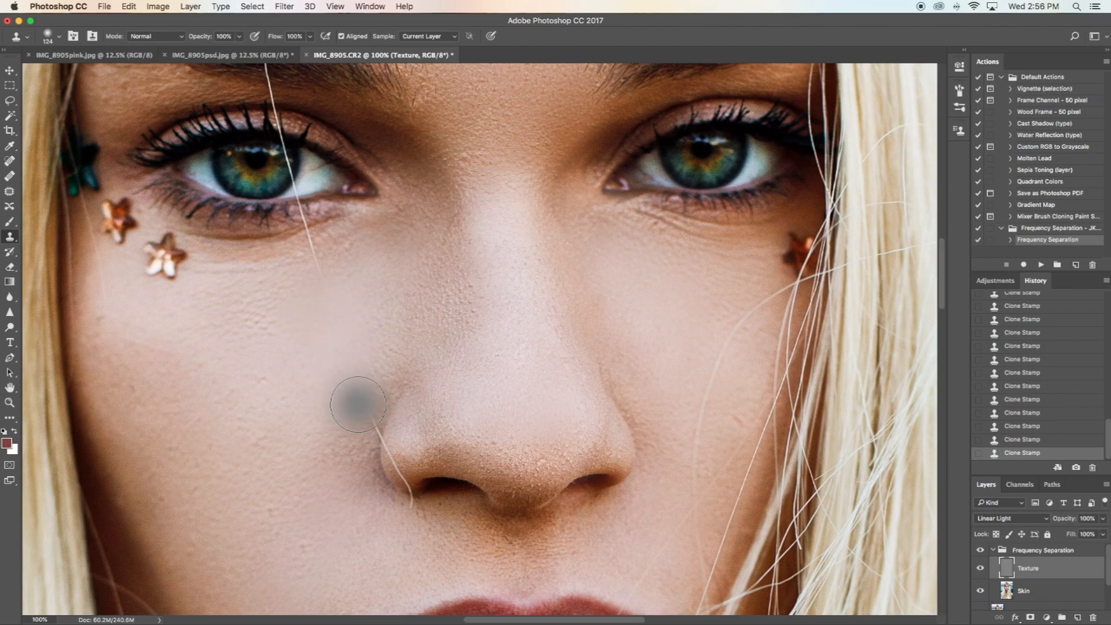
Step: Undo the last clone stroke and reduce the Clone Stamp brush size to 54 px
{"action": "left_click", "coordinate": [1022, 440]}
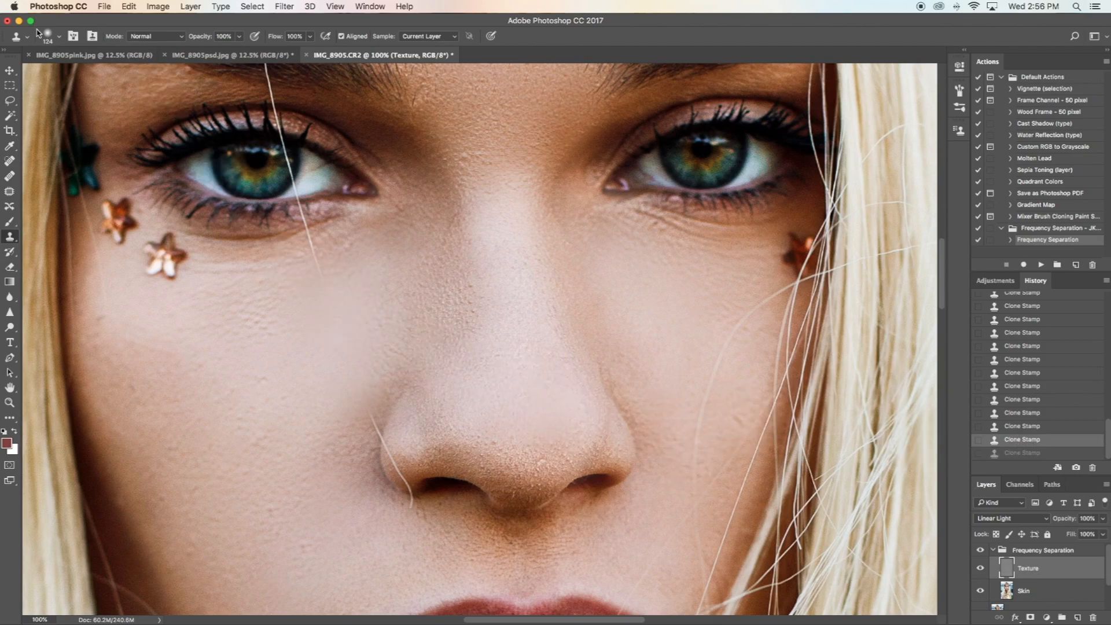
{"action": "left_click", "coordinate": [60, 39]}
{"action": "left_click_drag", "start_coordinate": [92, 73], "coordinate": [83, 73]}
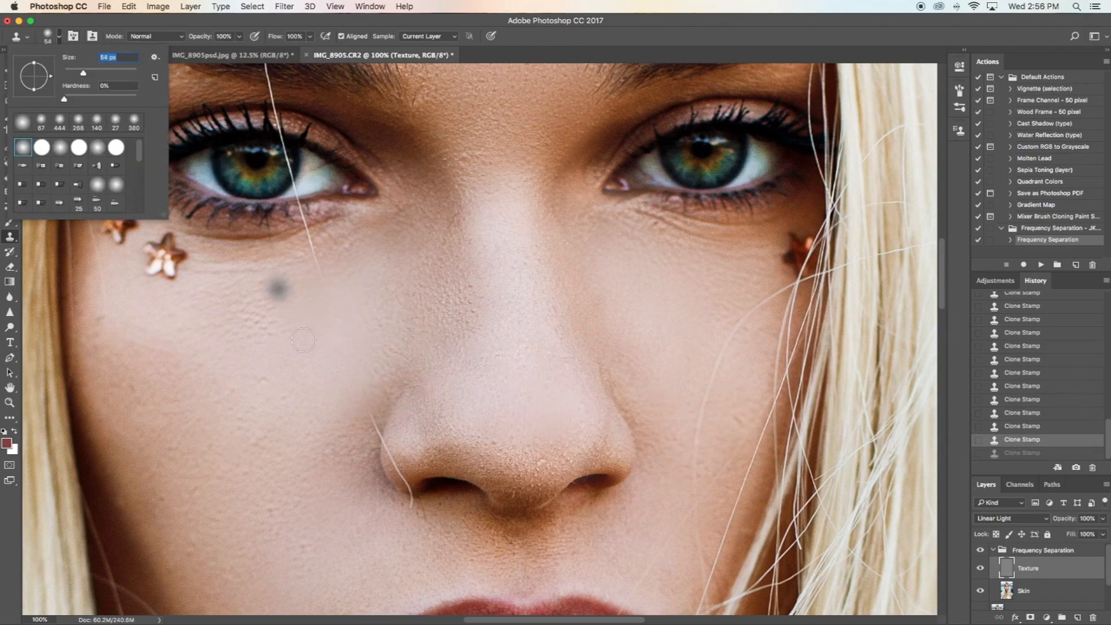
Step: Clone out the remaining stray hair beside and across the nostril with texture sampled close to the strand
{"action": "left_click", "coordinate": [360, 433], "text": "alt"}
{"action": "left_click", "coordinate": [368, 421]}
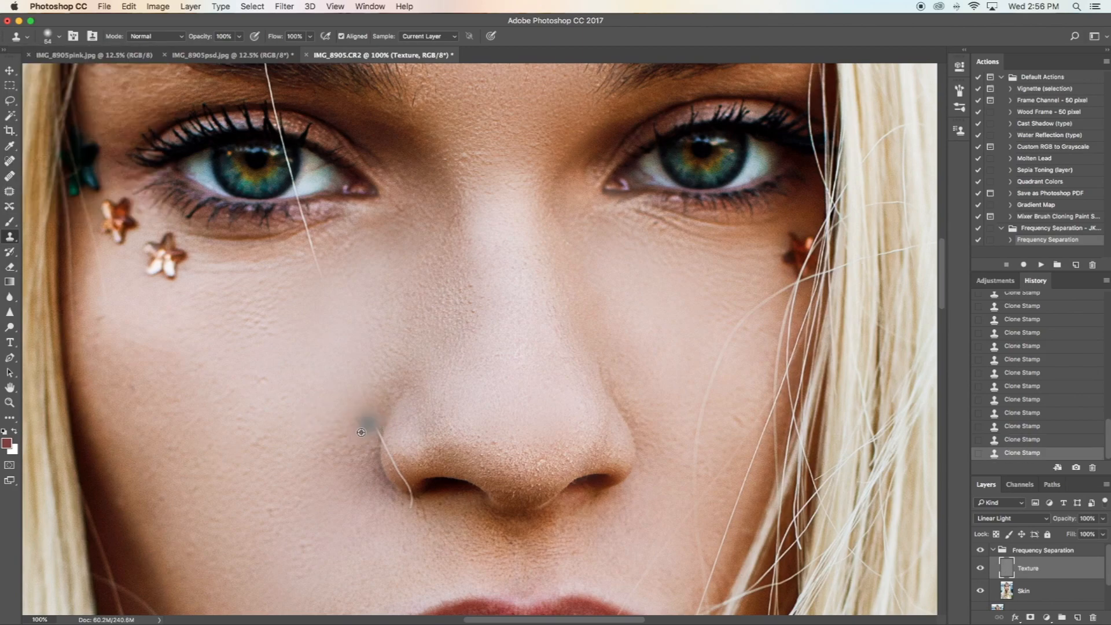
{"action": "left_click", "coordinate": [374, 398], "text": "alt"}
{"action": "left_click_drag", "start_coordinate": [366, 395], "coordinate": [370, 420]}
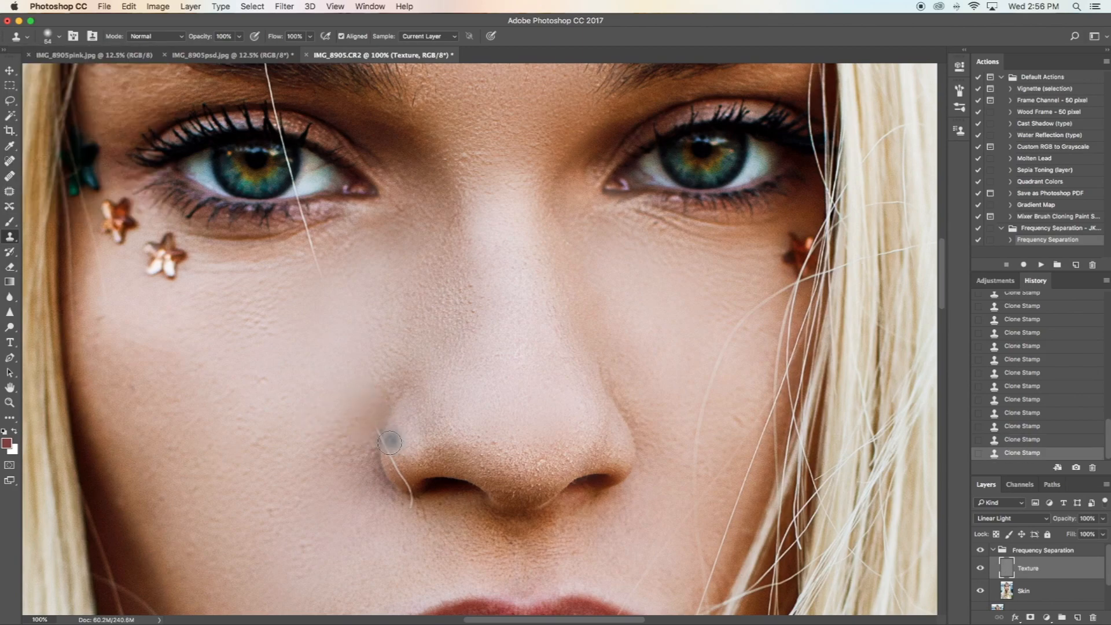
{"action": "left_click", "coordinate": [399, 446], "text": "alt"}
{"action": "left_click", "coordinate": [394, 456]}
{"action": "left_click_drag", "start_coordinate": [394, 460], "coordinate": [399, 469]}
{"action": "left_click", "coordinate": [405, 478]}
{"action": "left_click", "coordinate": [392, 450]}
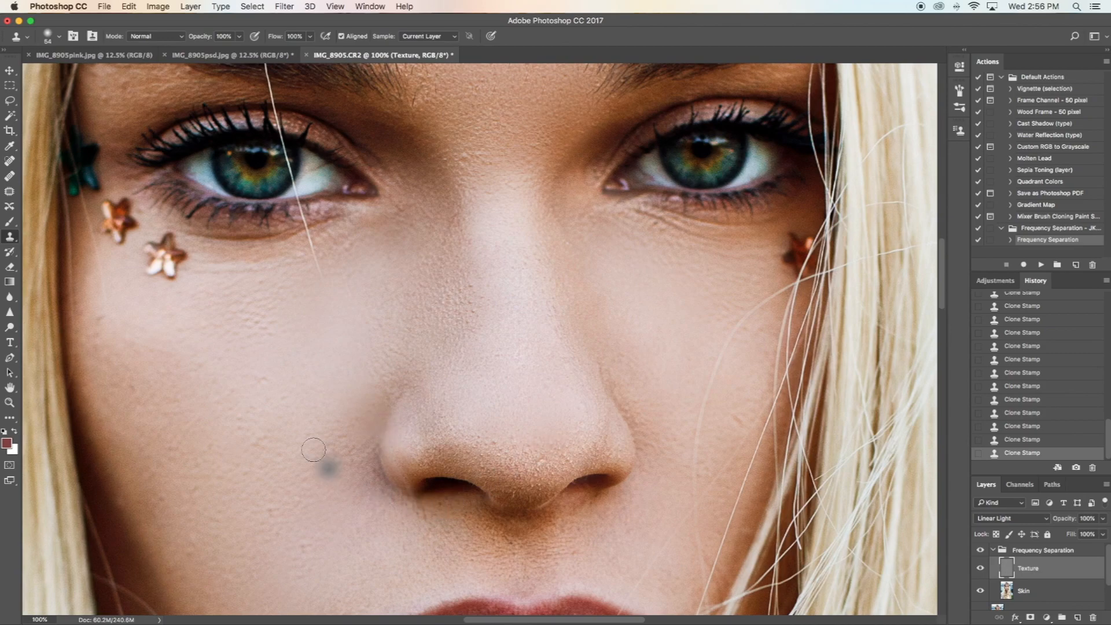
{"action": "scroll", "coordinate": [353, 379], "scroll_direction": "up", "scroll_amount": 1}
{"action": "scroll", "coordinate": [353, 379], "scroll_direction": "up", "scroll_amount": 3}
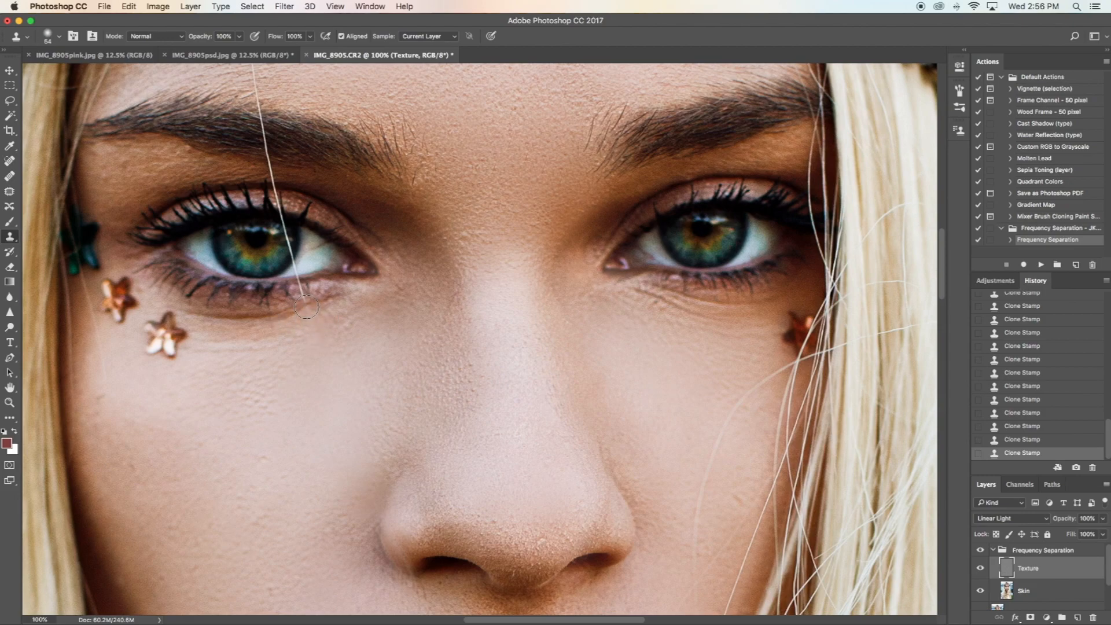
Step: Undo the last clone stroke and clone out the end of the hair strand just below the eye
{"action": "key", "text": "ctrl+z"}
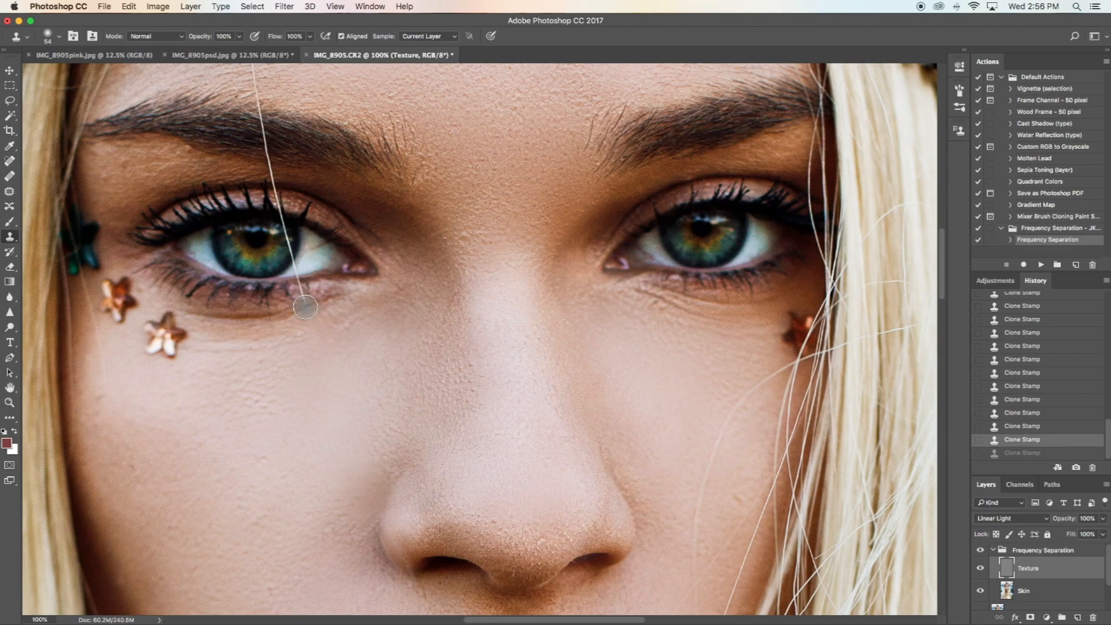
{"action": "left_click", "coordinate": [306, 307]}
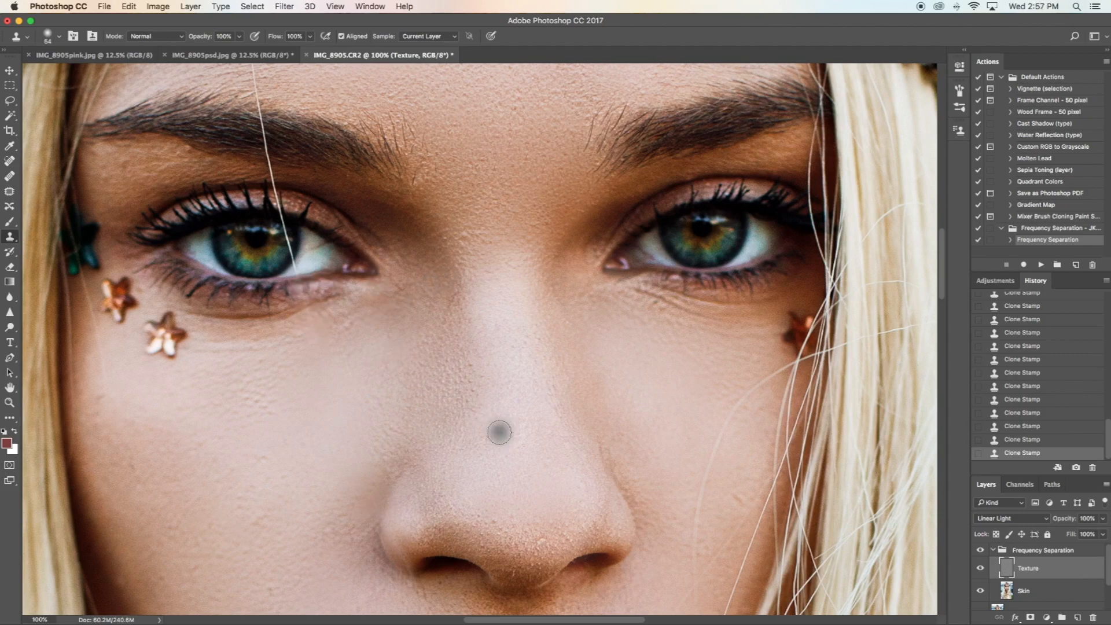
Step: Select the Skin layer with the Texture layer hidden and set the Healing Brush size to 65 px
{"action": "scroll", "coordinate": [498, 431], "scroll_direction": "down", "scroll_amount": 10}
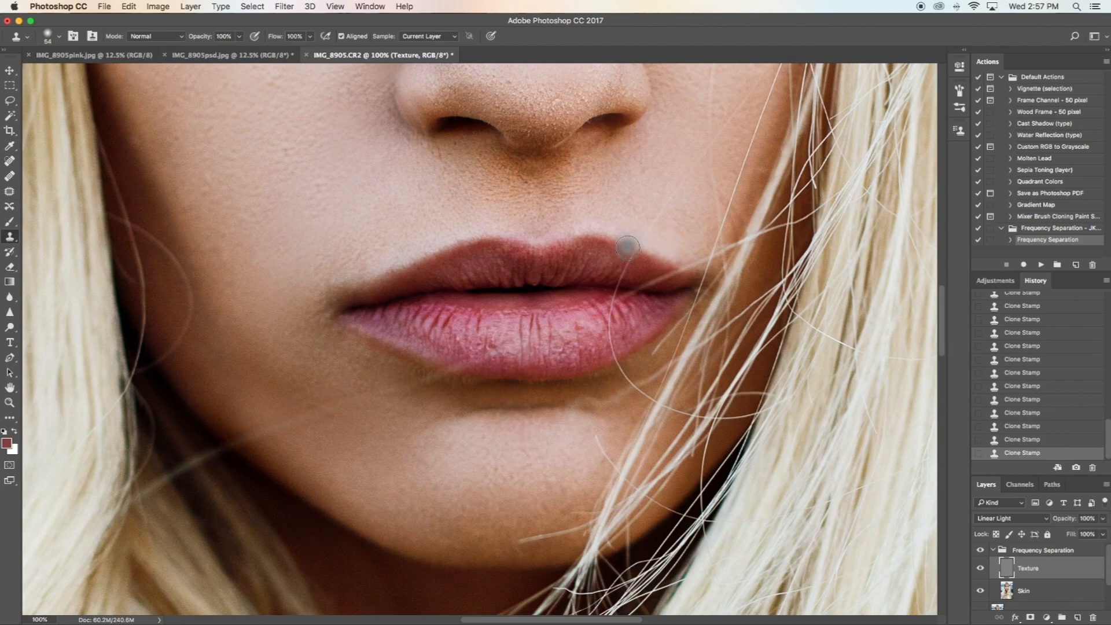
{"action": "scroll", "coordinate": [631, 249], "scroll_direction": "up", "scroll_amount": 5}
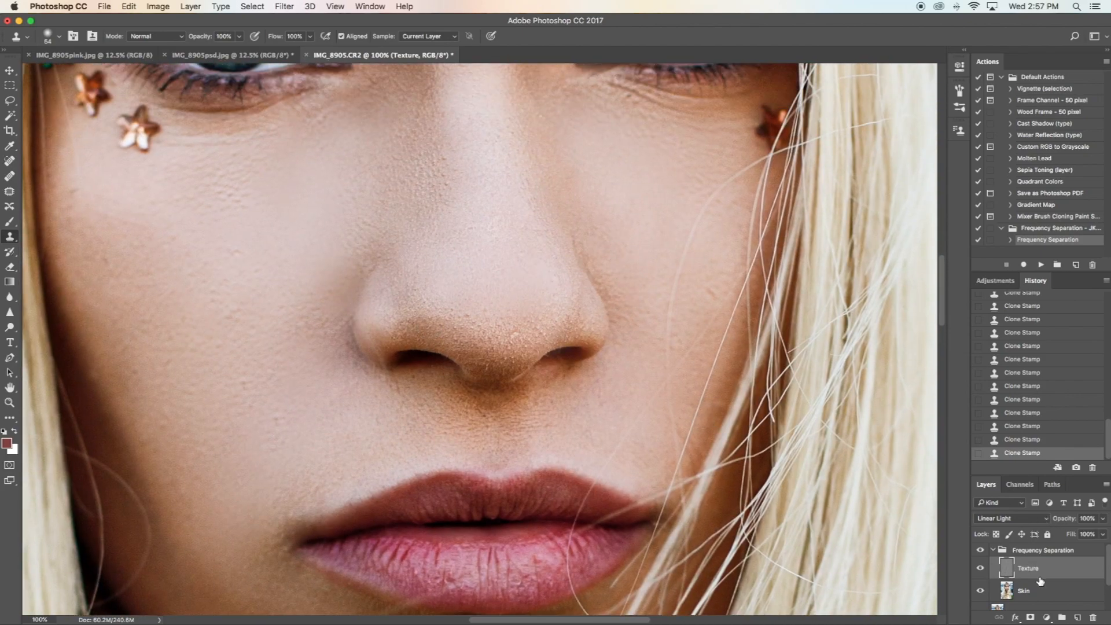
{"action": "left_click", "coordinate": [1022, 589]}
{"action": "left_click", "coordinate": [980, 568]}
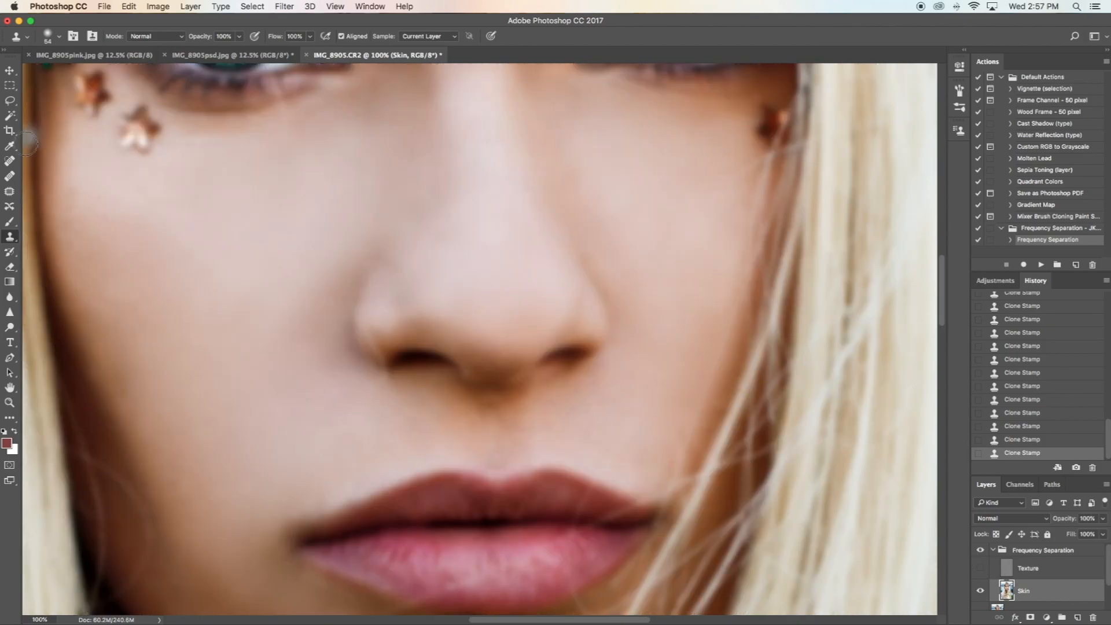
{"action": "left_click", "coordinate": [10, 176]}
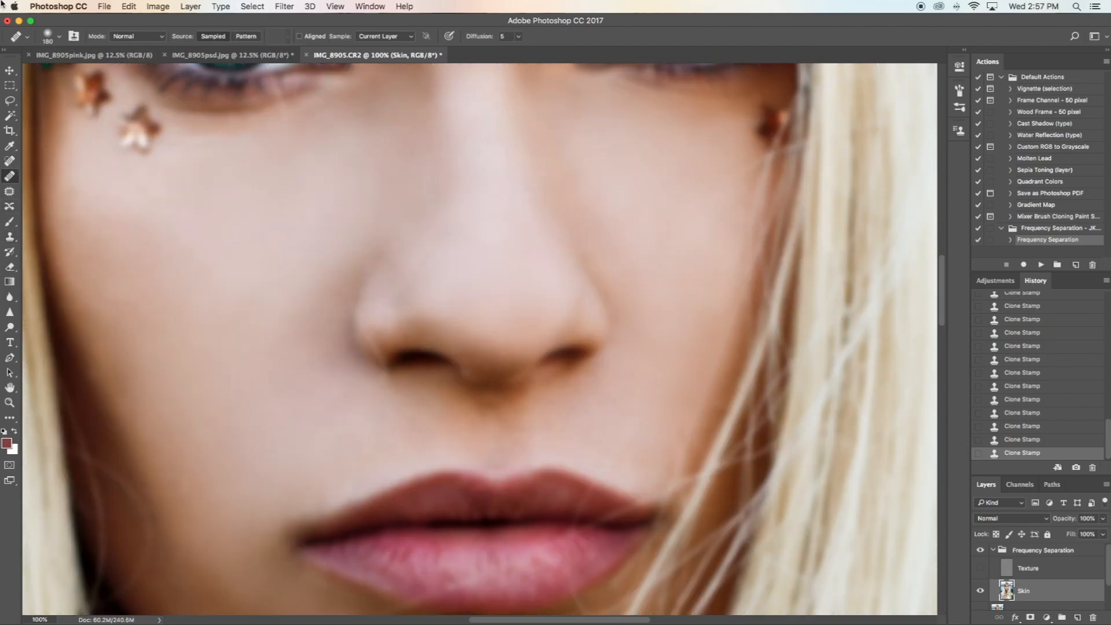
{"action": "left_click", "coordinate": [60, 36]}
{"action": "left_click_drag", "start_coordinate": [99, 71], "coordinate": [55, 70]}
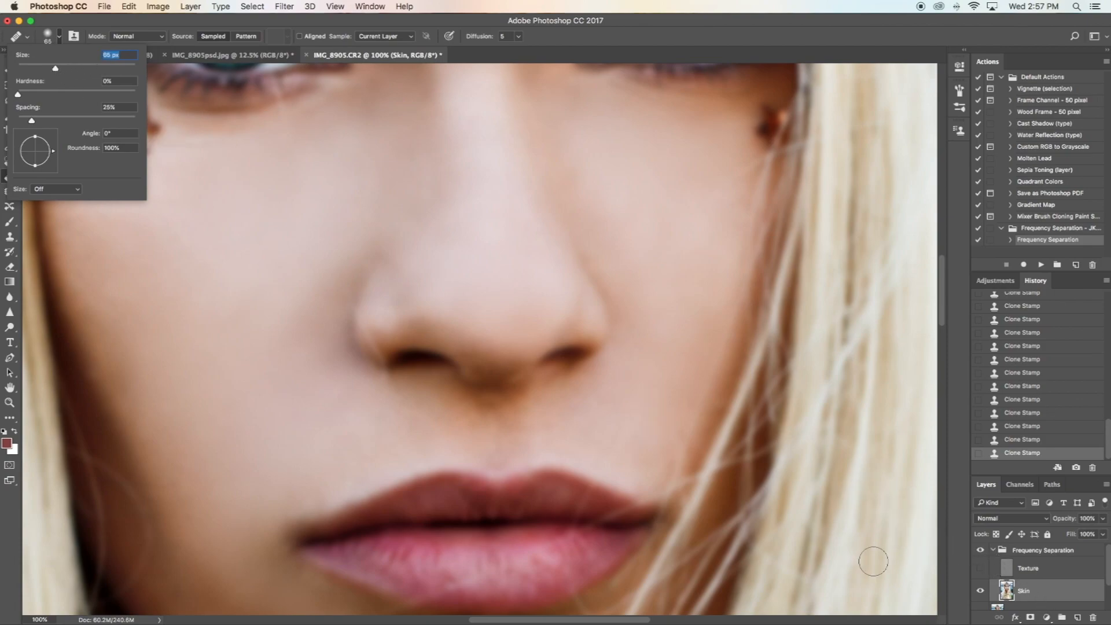
Step: Heal the uneven skin tone along the outer edge of the nostril on the Skin layer
{"action": "left_click", "coordinate": [381, 326]}
{"action": "left_click", "coordinate": [374, 331]}
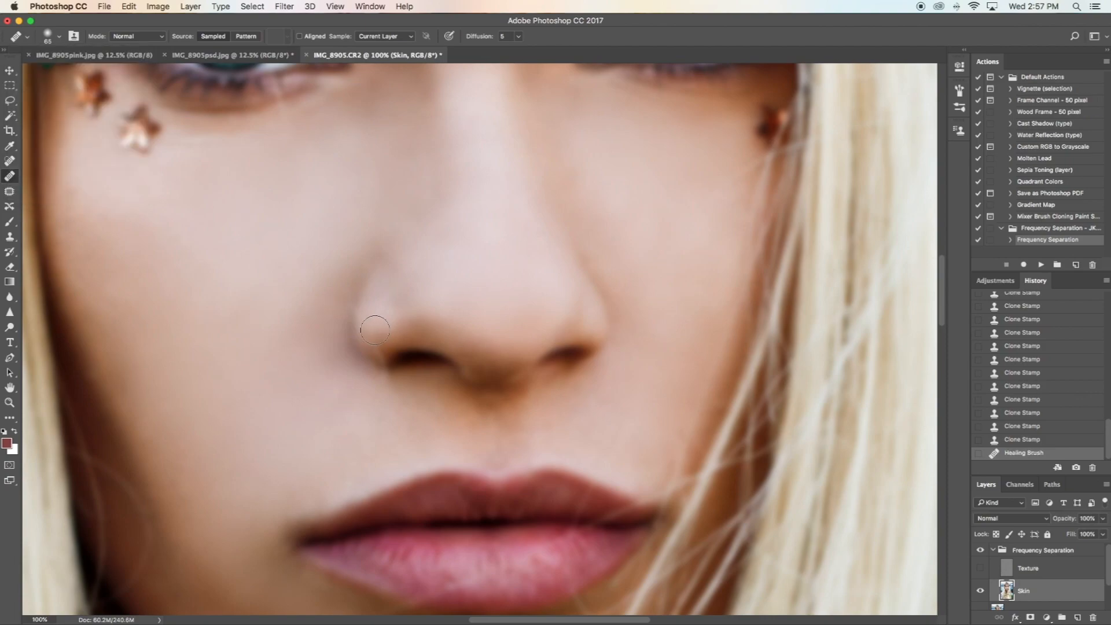
{"action": "left_click", "coordinate": [379, 338]}
{"action": "left_click", "coordinate": [380, 328]}
{"action": "left_click", "coordinate": [378, 334]}
{"action": "left_click", "coordinate": [375, 334]}
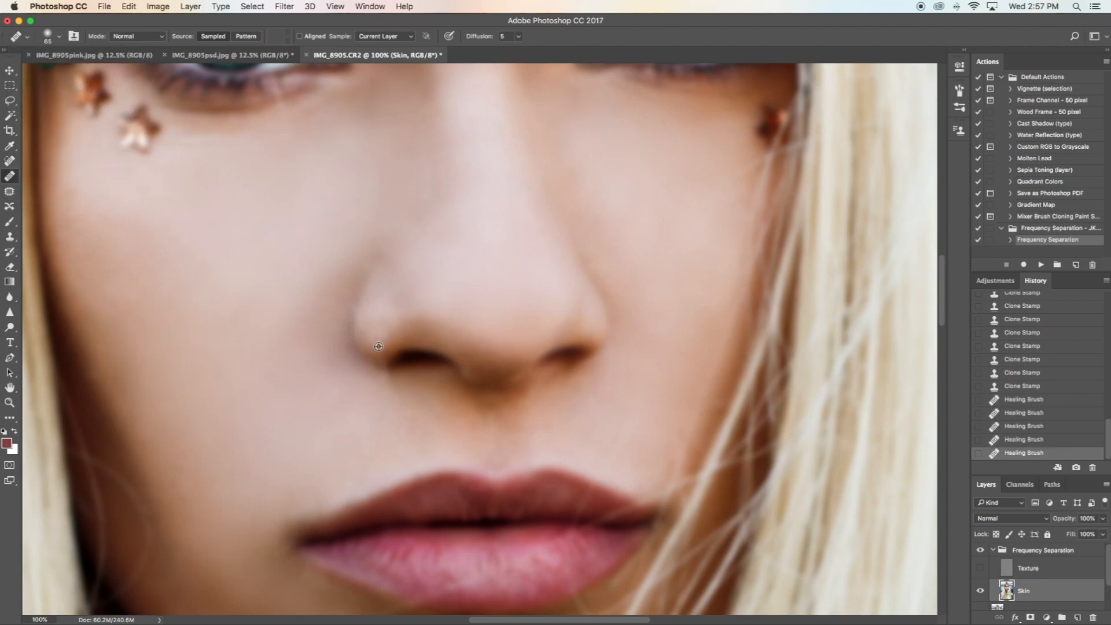
Step: Heal the color patches below and beside the nostril and in the under-eye area on the Skin layer
{"action": "left_click", "coordinate": [385, 379]}
{"action": "left_click", "coordinate": [345, 301]}
{"action": "left_click", "coordinate": [284, 114]}
{"action": "left_click", "coordinate": [277, 104]}
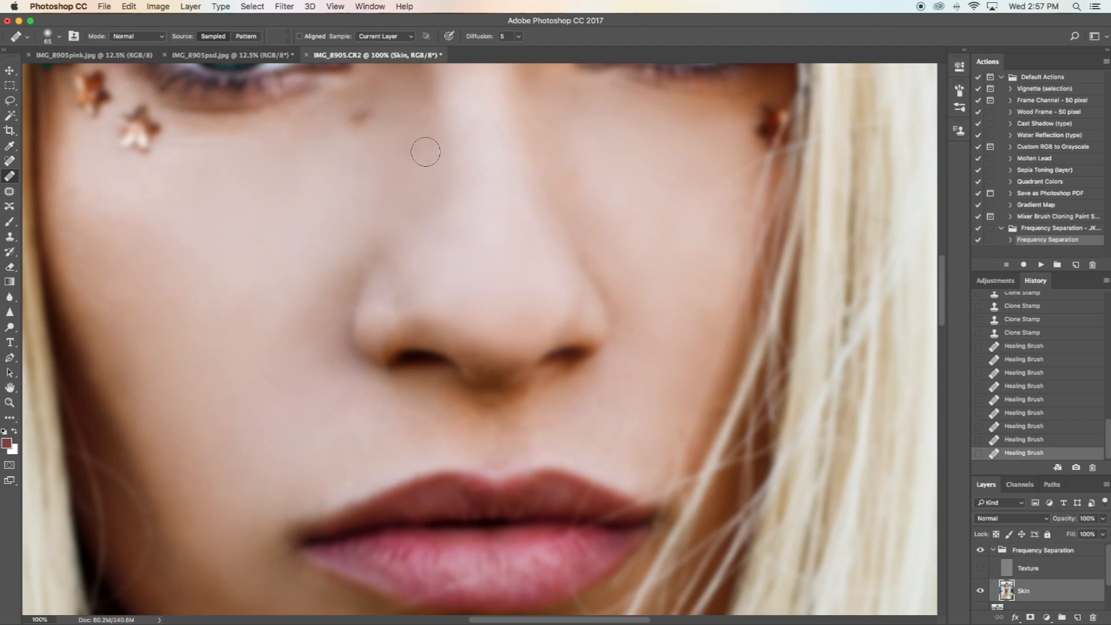
Step: Resample nearby skin to heal the remaining tone on the side of the nose, and show the Texture layer again
{"action": "left_click", "coordinate": [394, 329]}
{"action": "left_click", "coordinate": [401, 325], "text": "alt"}
{"action": "left_click", "coordinate": [410, 304]}
{"action": "left_click", "coordinate": [386, 351]}
{"action": "left_click", "coordinate": [981, 568]}
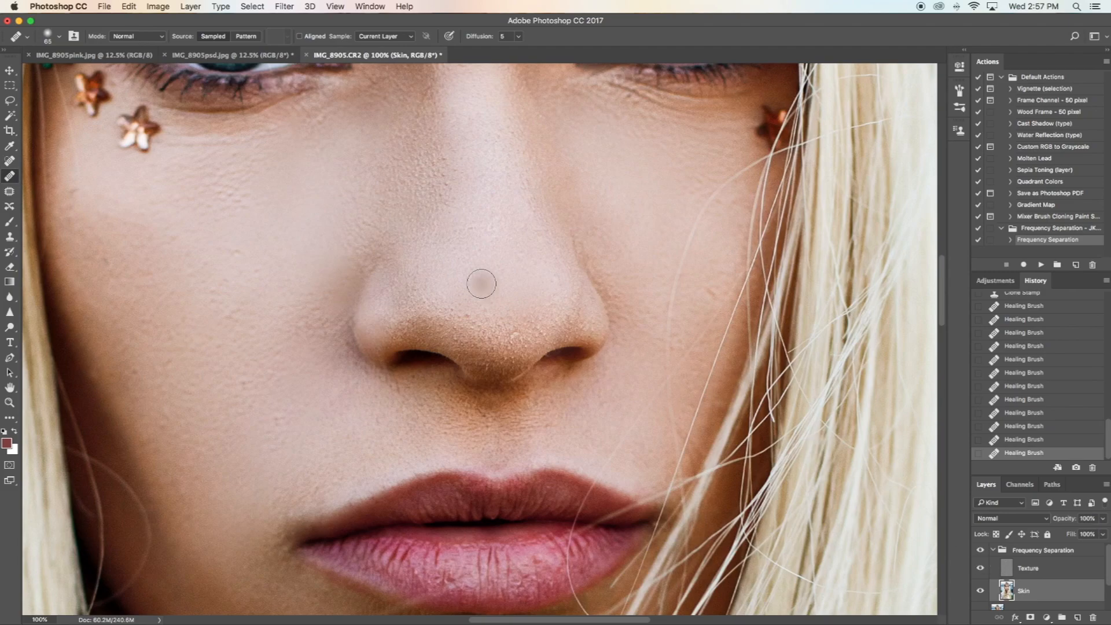
Step: Zoom out to 16.7% and review the retouched skin on the whole portrait
{"action": "scroll", "coordinate": [480, 279], "scroll_direction": "up", "scroll_amount": 5}
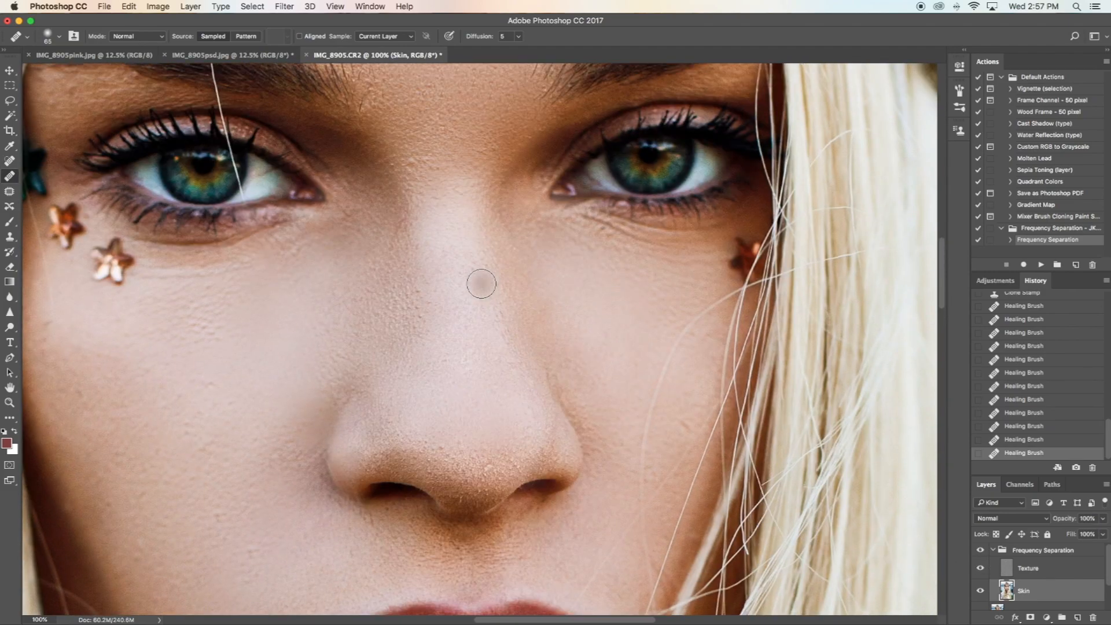
{"action": "left_click", "coordinate": [10, 403]}
{"action": "left_click", "coordinate": [62, 38]}
{"action": "left_click", "coordinate": [185, 112]}
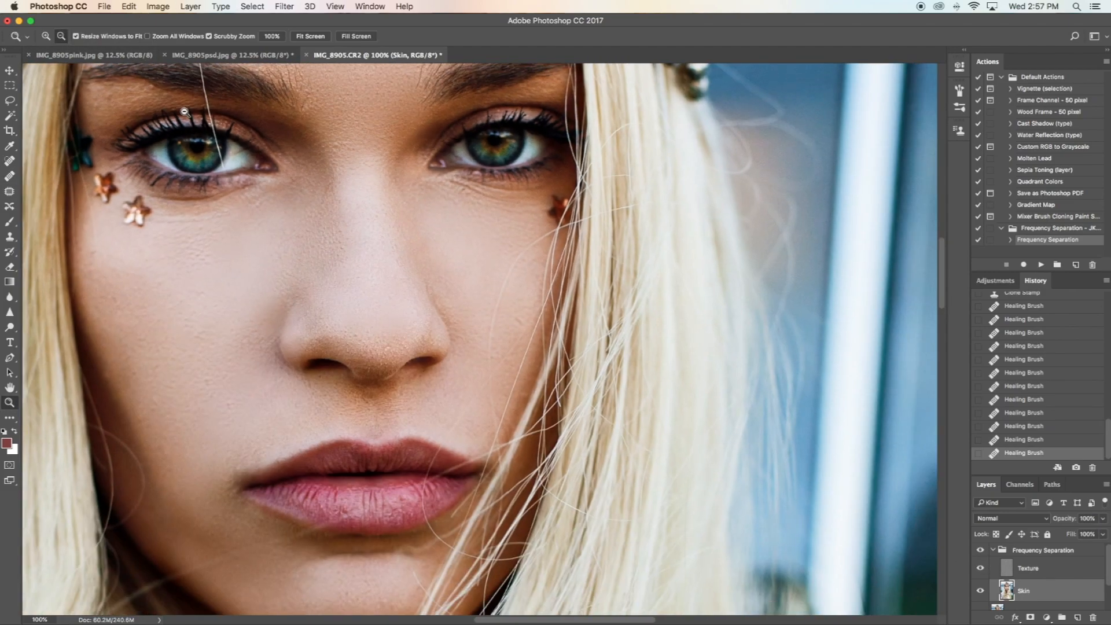
{"action": "left_click", "coordinate": [185, 112]}
{"action": "left_click", "coordinate": [185, 112]}
{"action": "left_click", "coordinate": [185, 112]}
{"action": "left_click", "coordinate": [406, 182]}
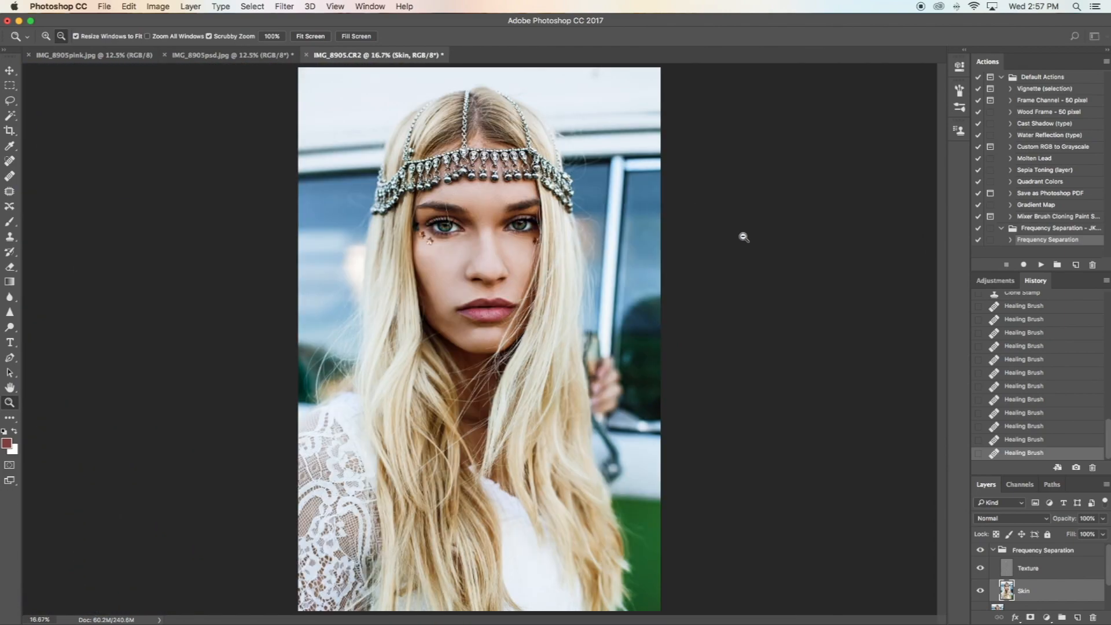
{"action": "scroll", "coordinate": [1056, 380], "scroll_direction": "up", "scroll_amount": 2}
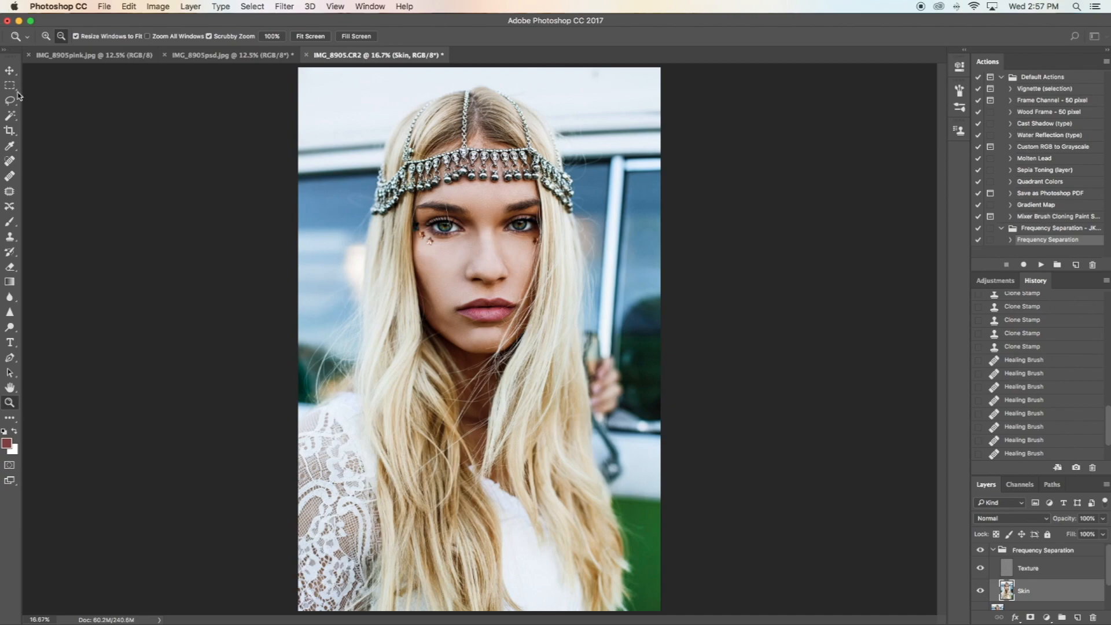
Step: Zoom in to 100% on the hair strand crossing the forehead and eye, and activate the Clone Stamp
{"action": "left_click", "coordinate": [46, 36]}
{"action": "left_click_drag", "start_coordinate": [408, 146], "coordinate": [517, 246]}
{"action": "left_click", "coordinate": [517, 245]}
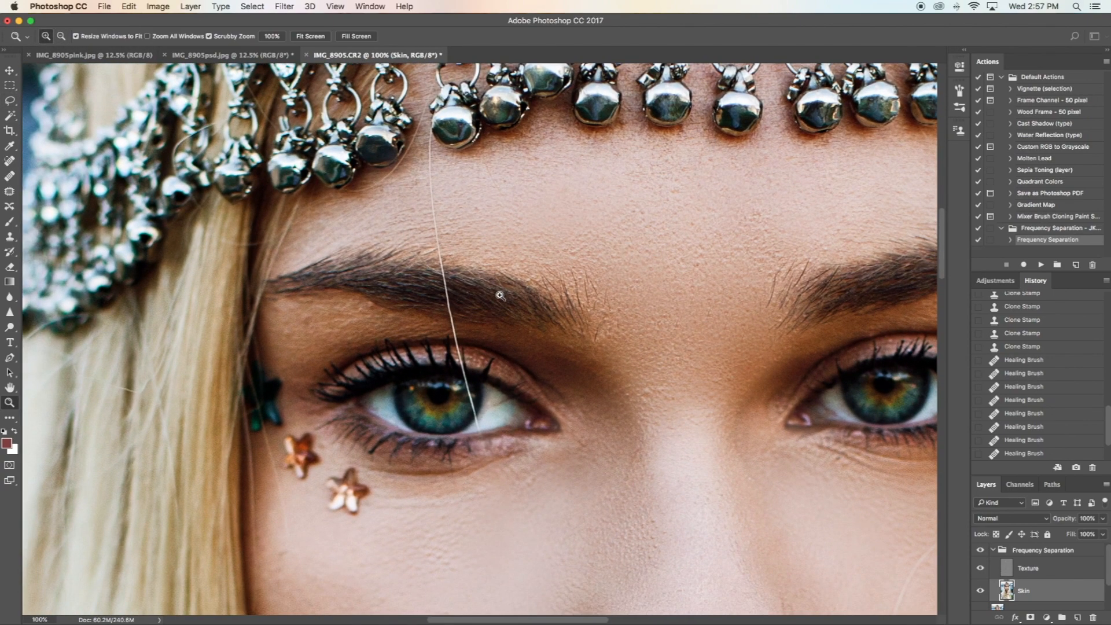
{"action": "left_click", "coordinate": [10, 237]}
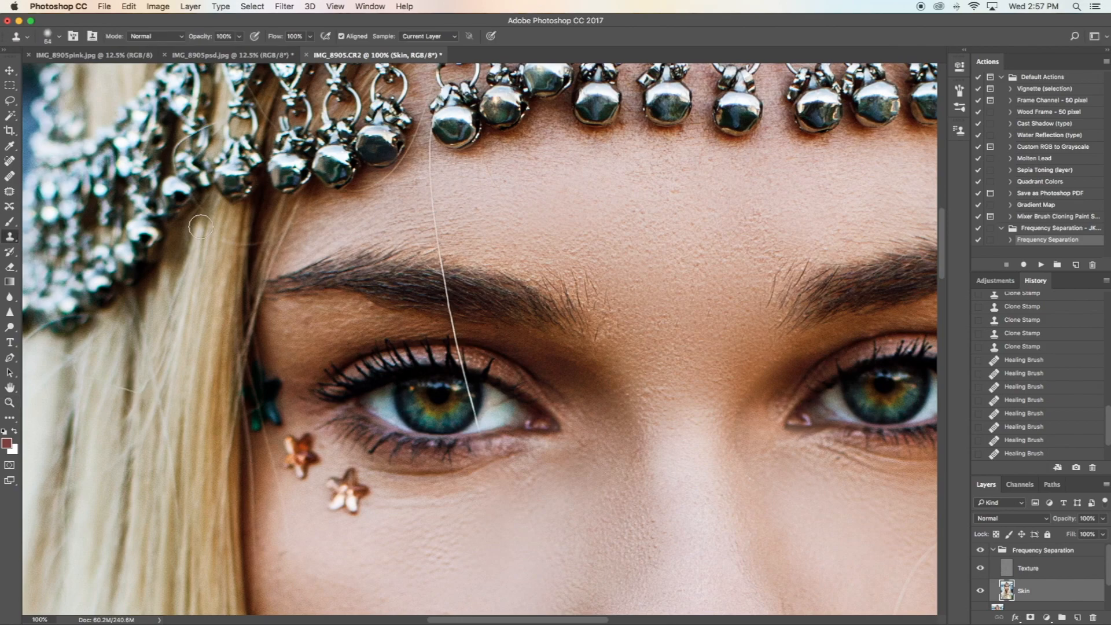
{"action": "mouse_move", "coordinate": [431, 165]}
{"action": "left_mouse_down"}
{"action": "mouse_move", "coordinate": [445, 171]}
{"action": "mouse_move", "coordinate": [429, 161]}
{"action": "left_mouse_up"}
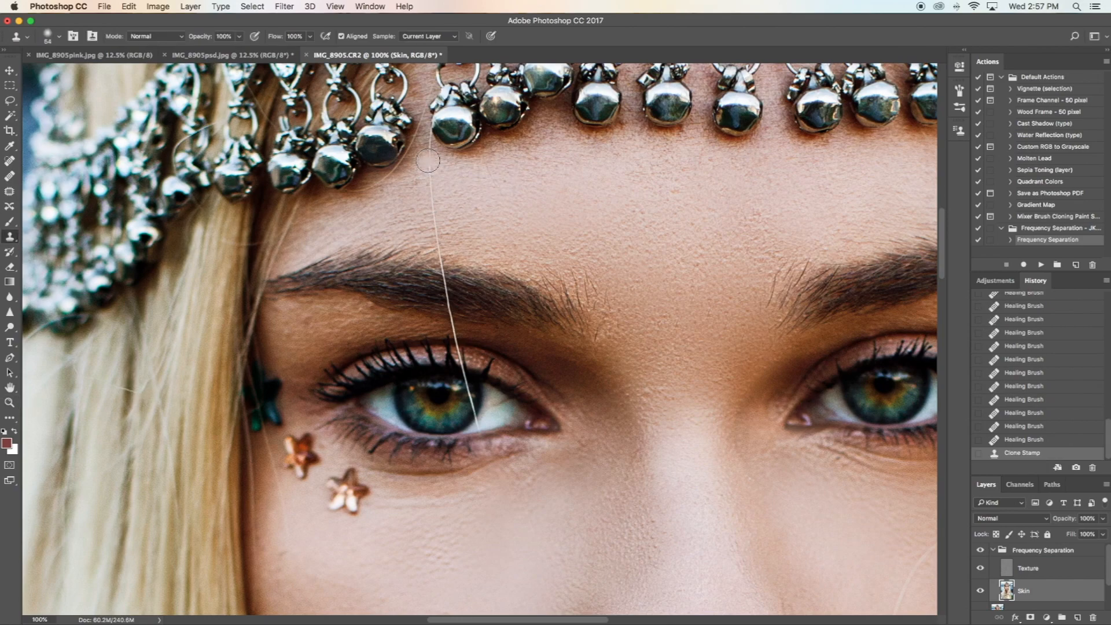
{"action": "left_click", "coordinate": [1041, 570]}
{"action": "left_click", "coordinate": [1033, 430]}
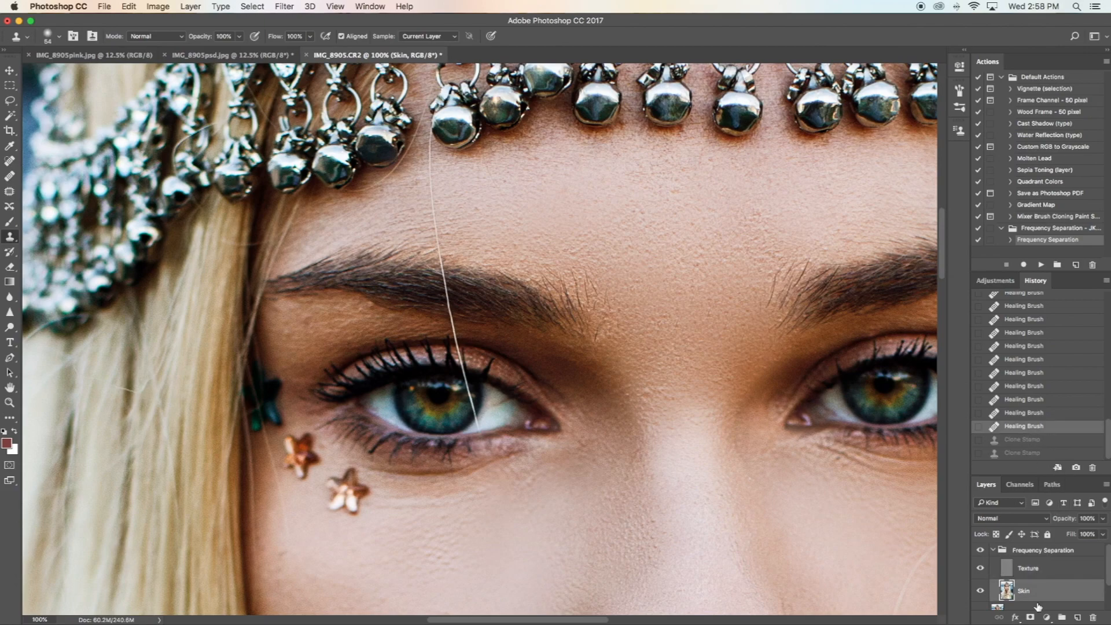
Step: On the Texture layer, clone out the hair strand across the forehead from below the headpiece down to the eyebrow
{"action": "left_click", "coordinate": [1030, 568]}
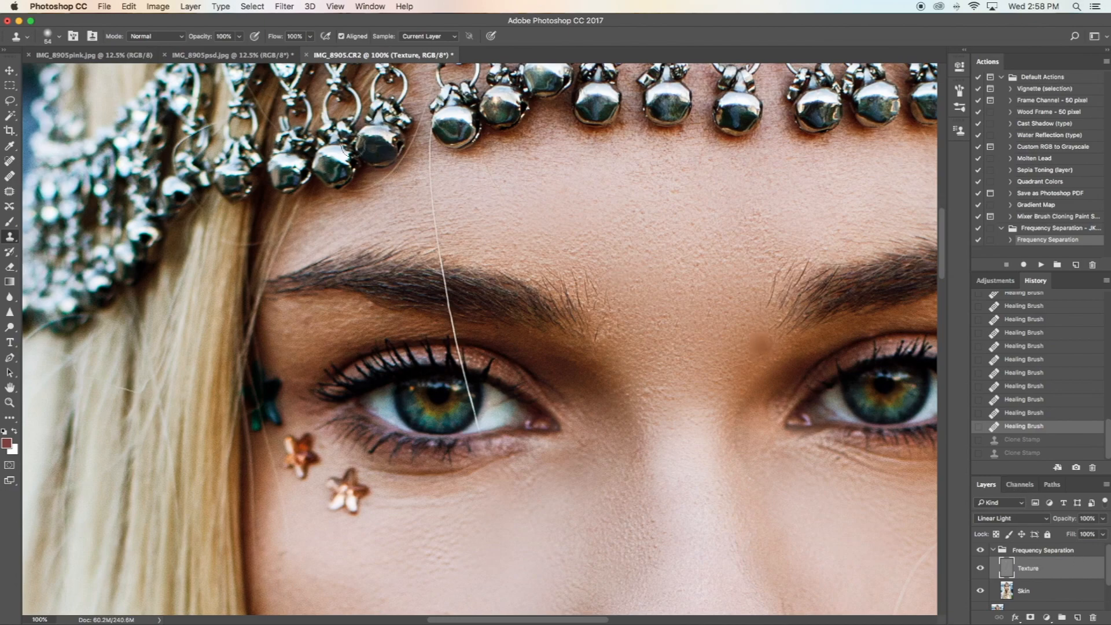
{"action": "left_click_drag", "start_coordinate": [453, 168], "coordinate": [433, 169]}
{"action": "left_click", "coordinate": [427, 166]}
{"action": "left_click", "coordinate": [431, 179]}
{"action": "left_click", "coordinate": [436, 189]}
{"action": "left_click", "coordinate": [435, 211]}
{"action": "left_click", "coordinate": [447, 216]}
{"action": "left_click", "coordinate": [440, 231]}
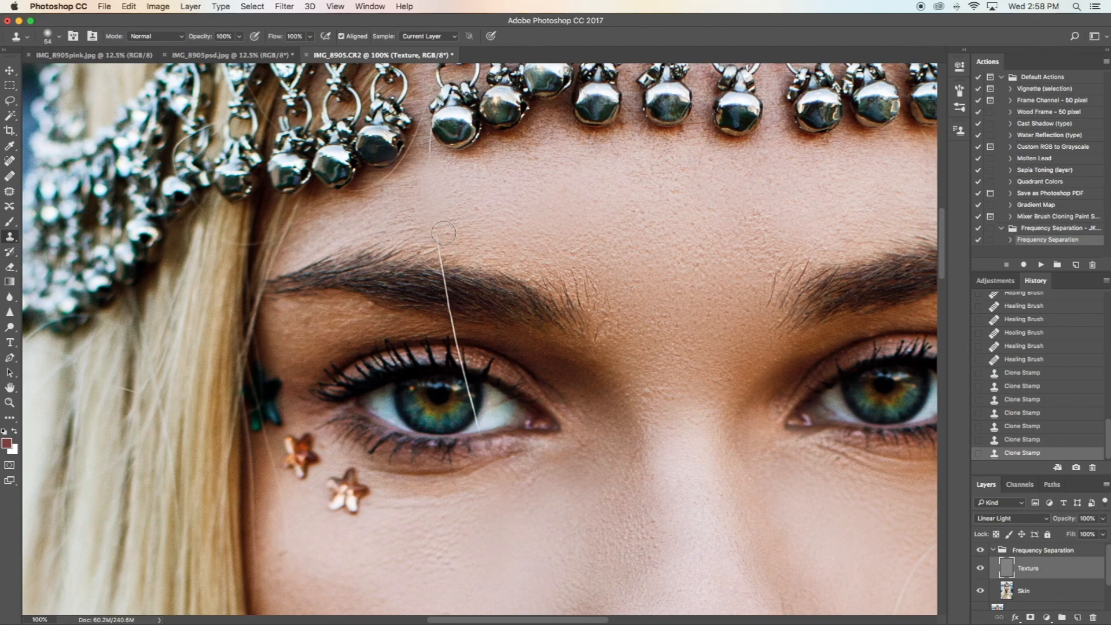
{"action": "left_click", "coordinate": [440, 246]}
{"action": "left_click", "coordinate": [442, 254]}
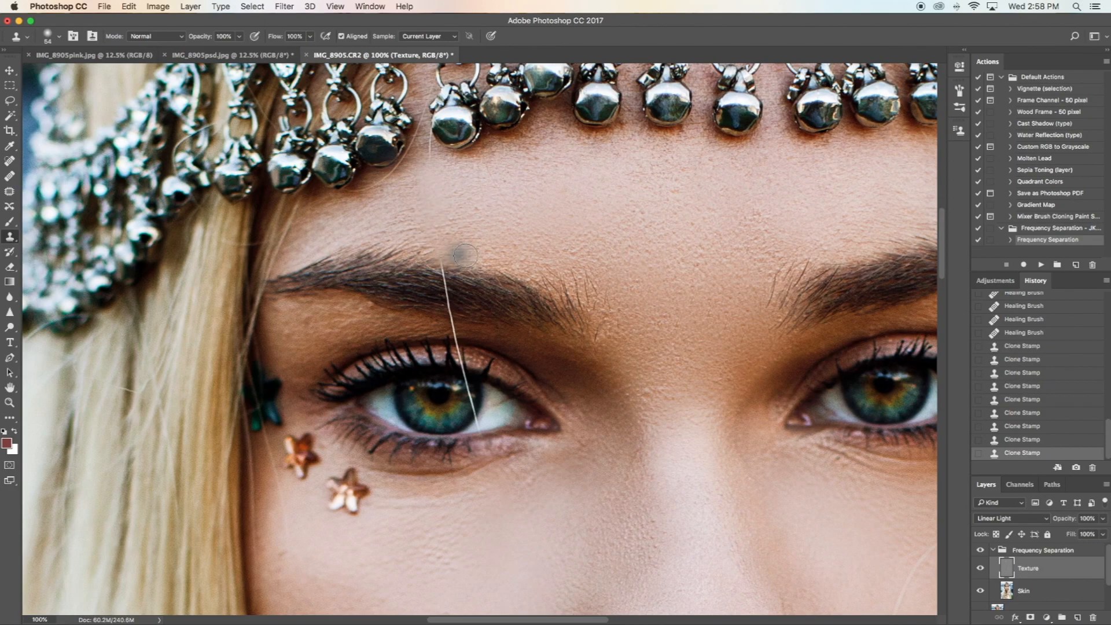
Step: Examine the face from the eyebrows down to the chin for remaining texture flaws and stray hairs
{"action": "scroll", "coordinate": [707, 338], "scroll_direction": "down", "scroll_amount": 3}
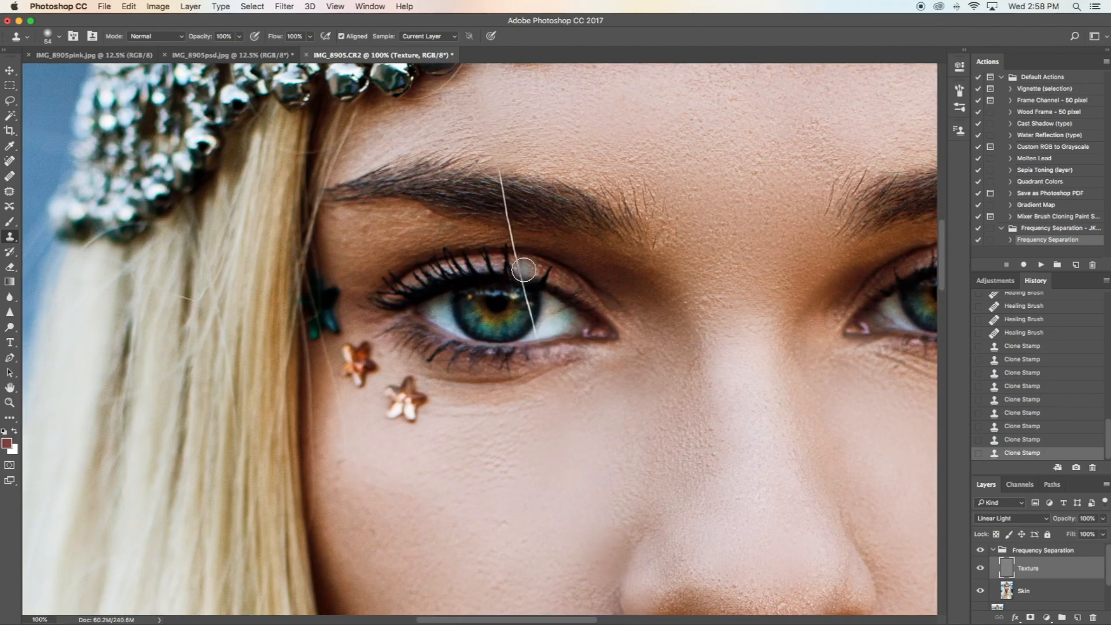
{"action": "scroll", "coordinate": [602, 237], "scroll_direction": "down", "scroll_amount": 7}
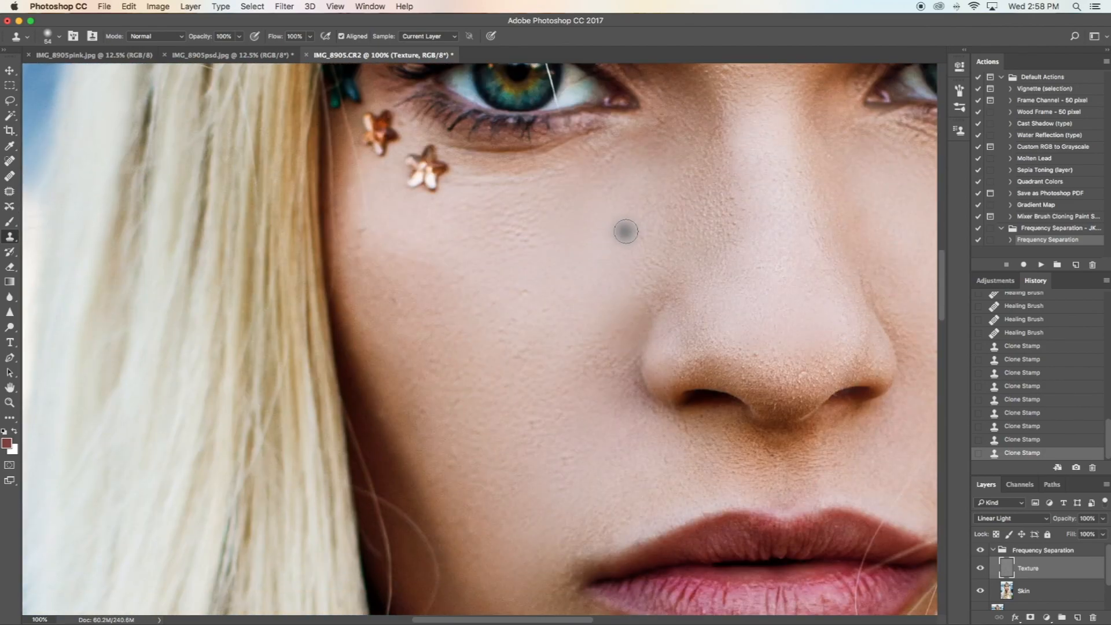
{"action": "scroll", "coordinate": [608, 232], "scroll_direction": "up", "scroll_amount": 6}
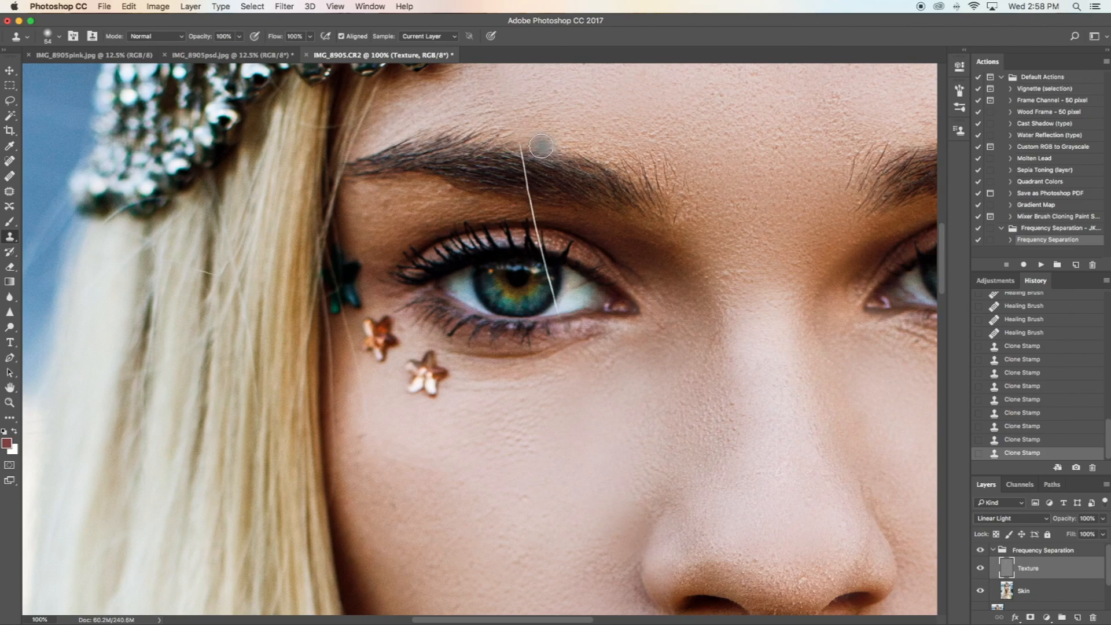
{"action": "scroll", "coordinate": [576, 308], "scroll_direction": "right", "scroll_amount": 3}
{"action": "scroll", "coordinate": [576, 309], "scroll_direction": "right", "scroll_amount": 6}
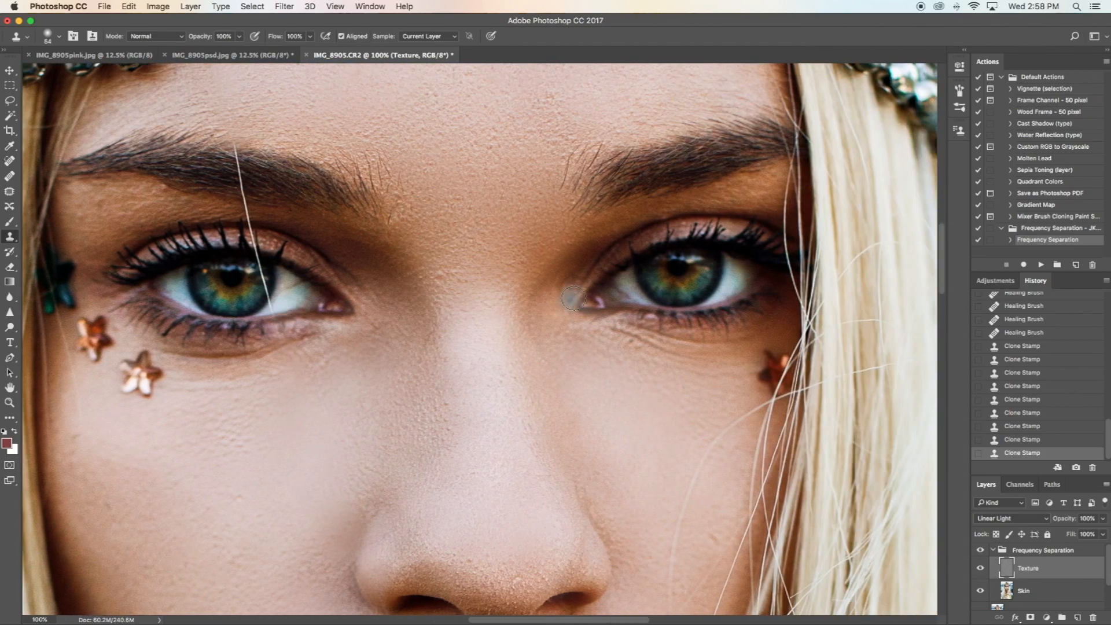
{"action": "scroll", "coordinate": [573, 263], "scroll_direction": "down", "scroll_amount": 14}
{"action": "scroll", "coordinate": [573, 264], "scroll_direction": "down", "scroll_amount": 5}
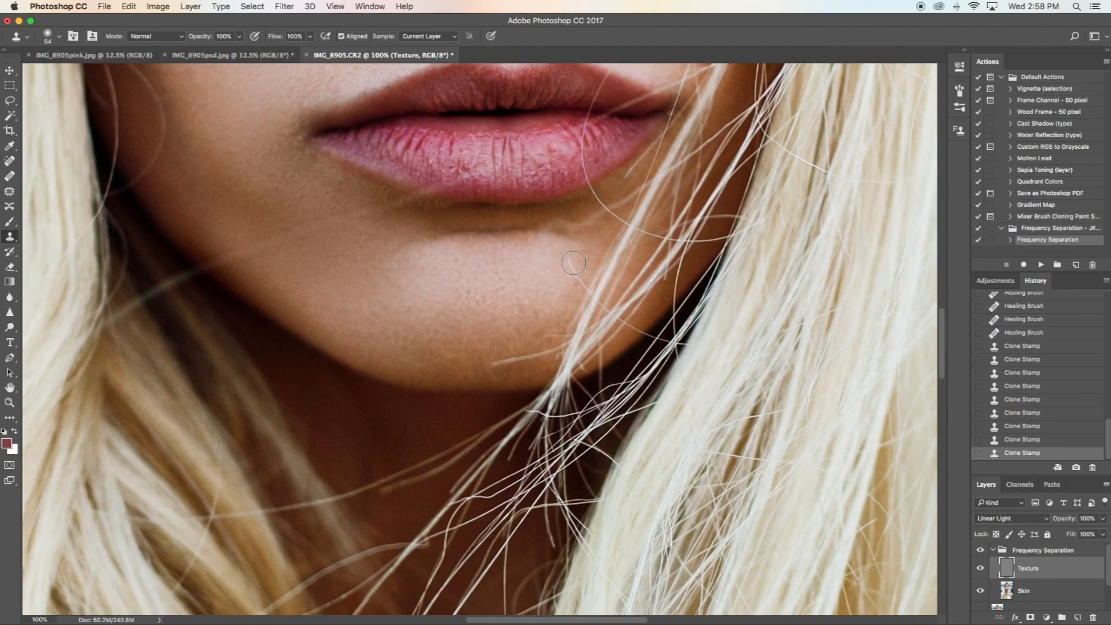
Step: Clone clean texture over small flaws around the mouth, above the upper lip and on the tip of the nose
{"action": "scroll", "coordinate": [564, 382], "scroll_direction": "up", "scroll_amount": 5}
{"action": "left_click_drag", "start_coordinate": [530, 465], "coordinate": [513, 484]}
{"action": "left_click_drag", "start_coordinate": [576, 181], "coordinate": [491, 332]}
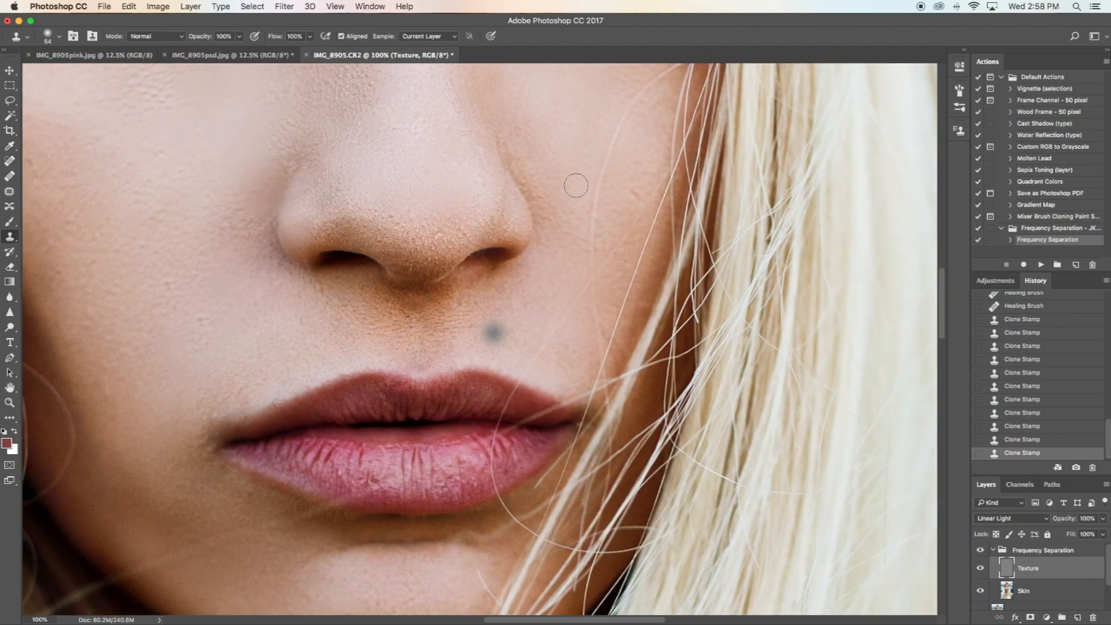
{"action": "left_click", "coordinate": [456, 229], "text": "alt"}
{"action": "left_click", "coordinate": [439, 233]}
{"action": "left_click", "coordinate": [462, 224], "text": "alt"}
{"action": "left_click", "coordinate": [451, 215]}
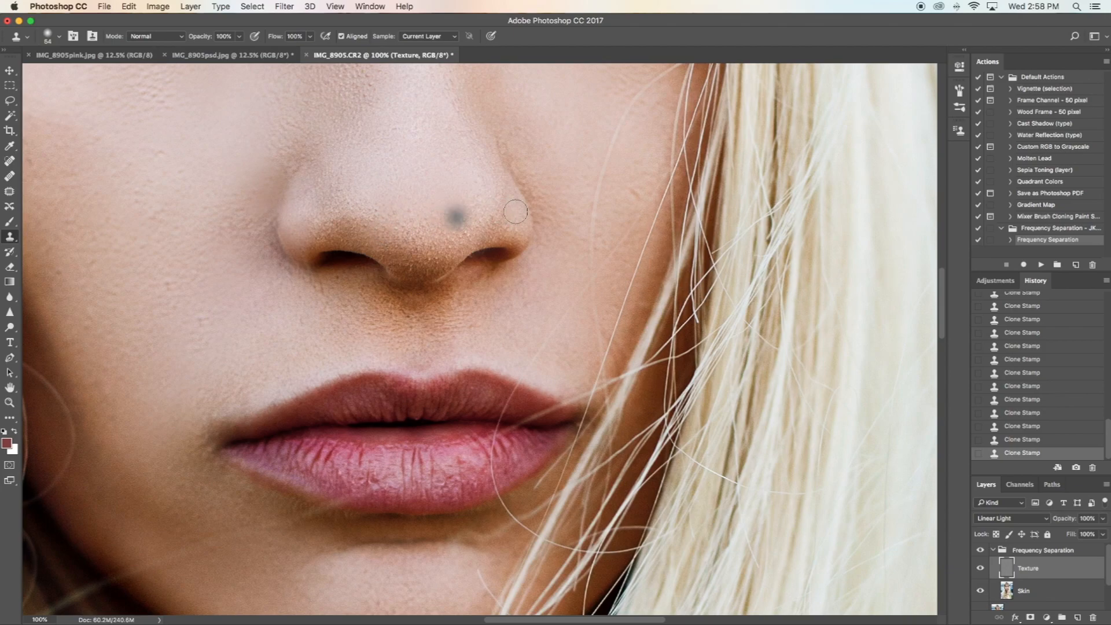
Step: Inspect the eyes, forehead and cheeks up close, and review the whole portrait at 12.5%
{"action": "scroll", "coordinate": [551, 209], "scroll_direction": "up", "scroll_amount": 2}
{"action": "scroll", "coordinate": [551, 210], "scroll_direction": "up", "scroll_amount": 10}
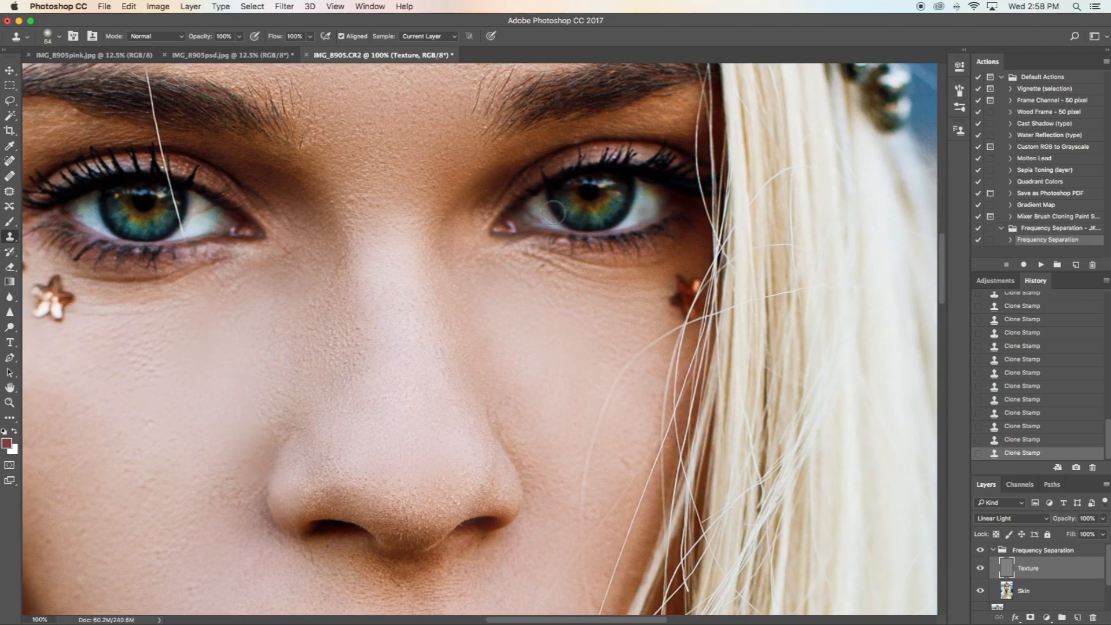
{"action": "scroll", "coordinate": [553, 211], "scroll_direction": "up", "scroll_amount": 5}
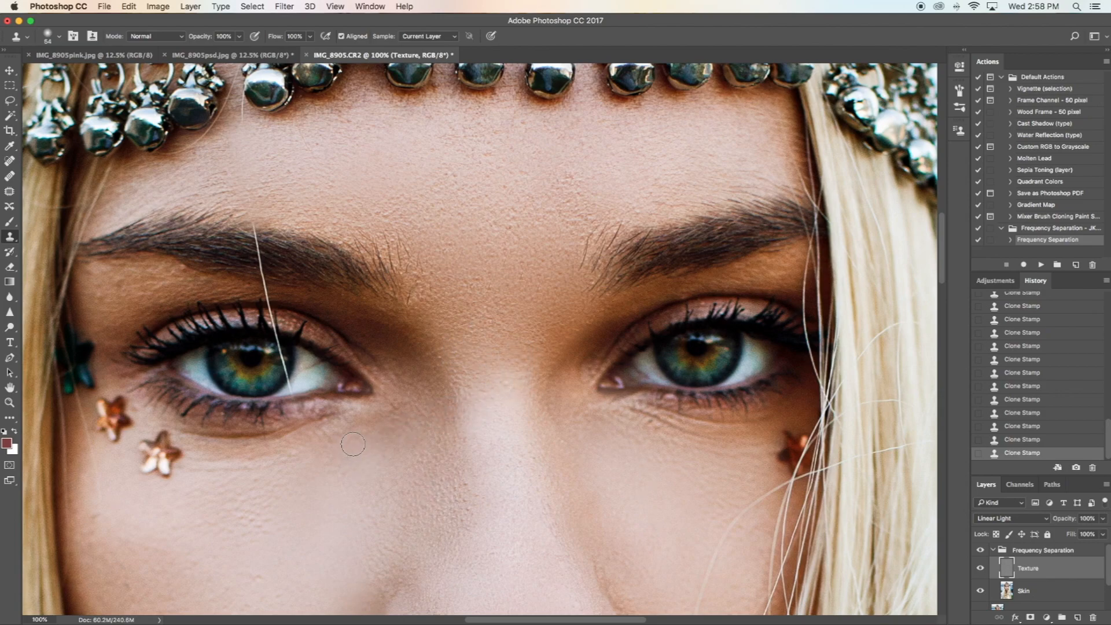
{"action": "scroll", "coordinate": [272, 428], "scroll_direction": "down", "scroll_amount": 10}
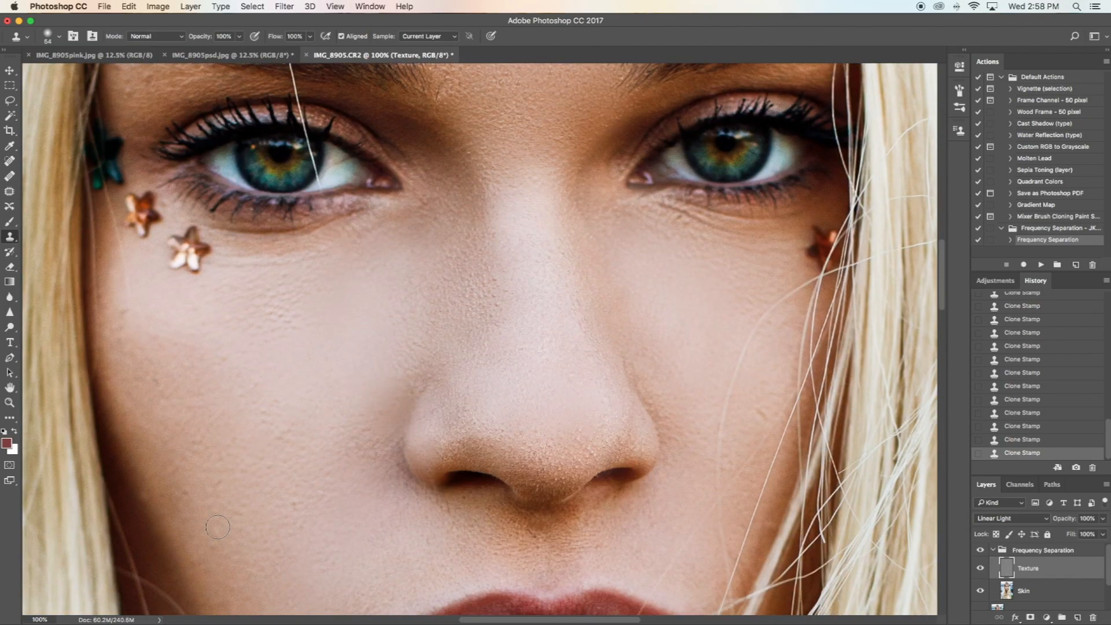
{"action": "left_click", "coordinate": [9, 404]}
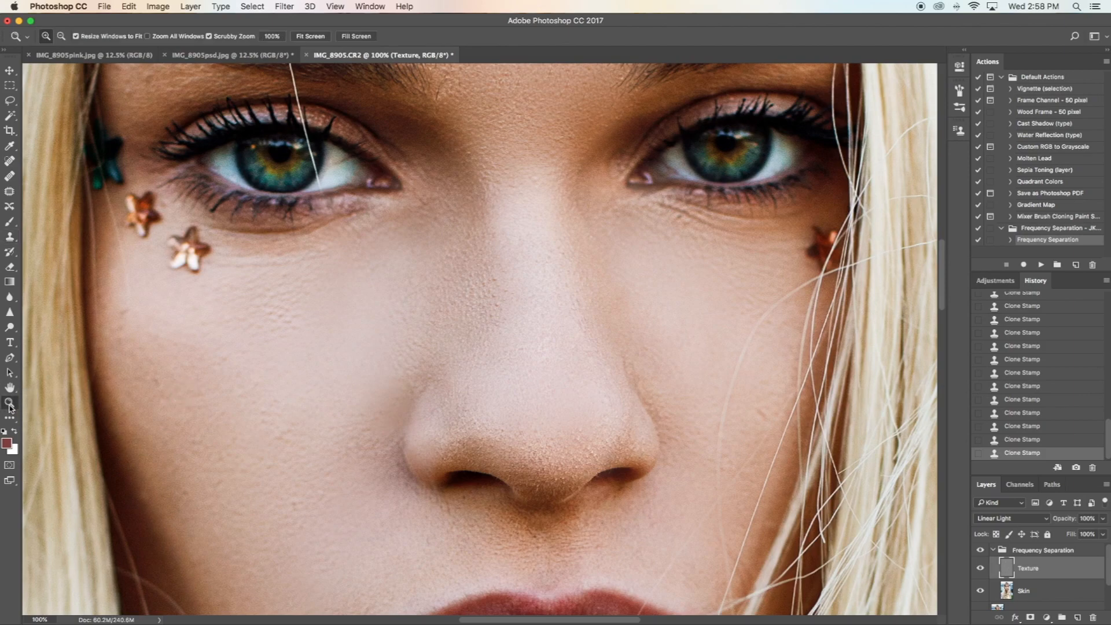
{"action": "left_click", "coordinate": [61, 37]}
{"action": "left_click", "coordinate": [578, 244]}
{"action": "left_click", "coordinate": [578, 244]}
{"action": "left_click", "coordinate": [578, 244]}
{"action": "left_click", "coordinate": [579, 244]}
{"action": "left_click", "coordinate": [579, 244]}
{"action": "left_click", "coordinate": [579, 244]}
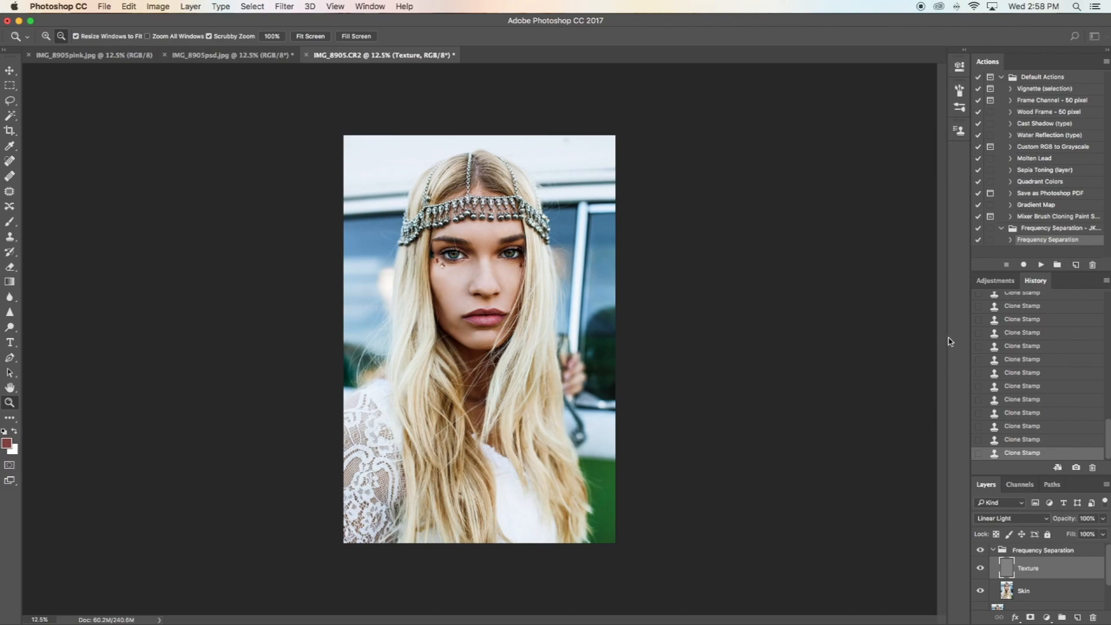
Step: Zoom in to 50% on the loose hair strands beside the mouth and chin
{"action": "left_click", "coordinate": [46, 36]}
{"action": "left_click", "coordinate": [530, 317]}
{"action": "left_click", "coordinate": [530, 317]}
{"action": "left_click", "coordinate": [529, 317]}
{"action": "left_click", "coordinate": [529, 318]}
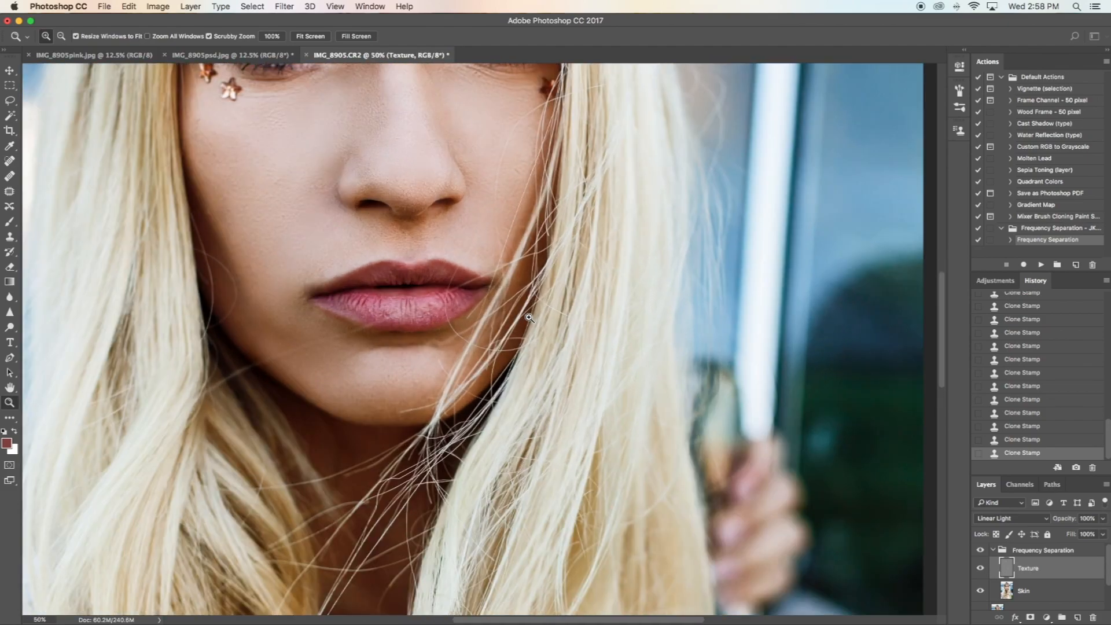
Step: Compare the earliest and latest retouching states in the history, and review the whole portrait at 12.5%
{"action": "scroll", "coordinate": [1039, 454], "scroll_direction": "up", "scroll_amount": 10}
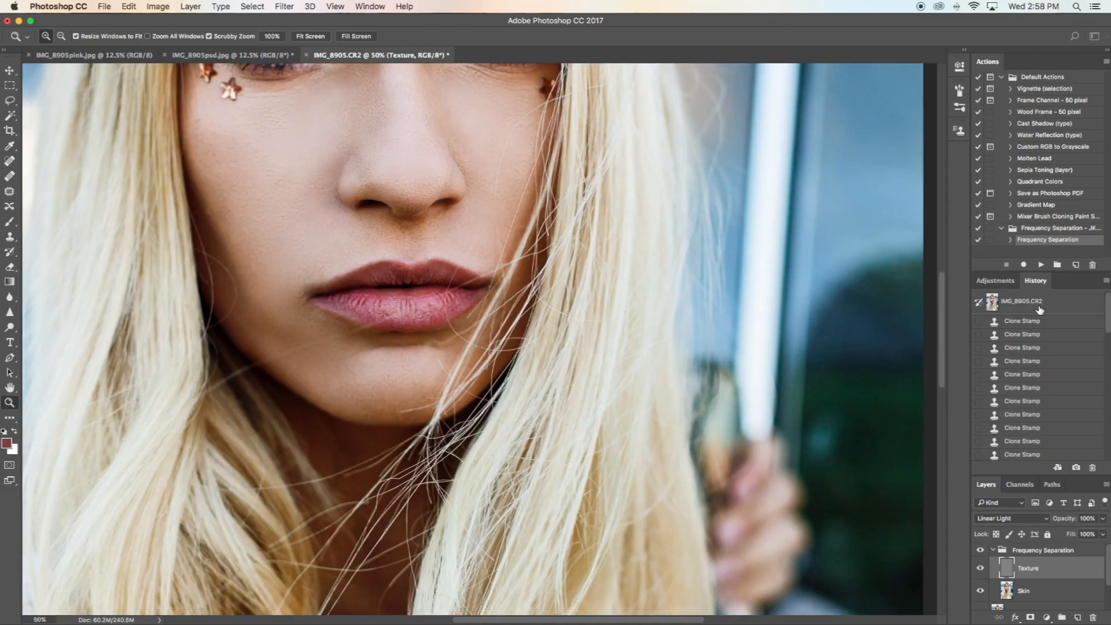
{"action": "left_click", "coordinate": [1040, 311]}
{"action": "scroll", "coordinate": [1064, 440], "scroll_direction": "down", "scroll_amount": 10}
{"action": "left_click", "coordinate": [1034, 454]}
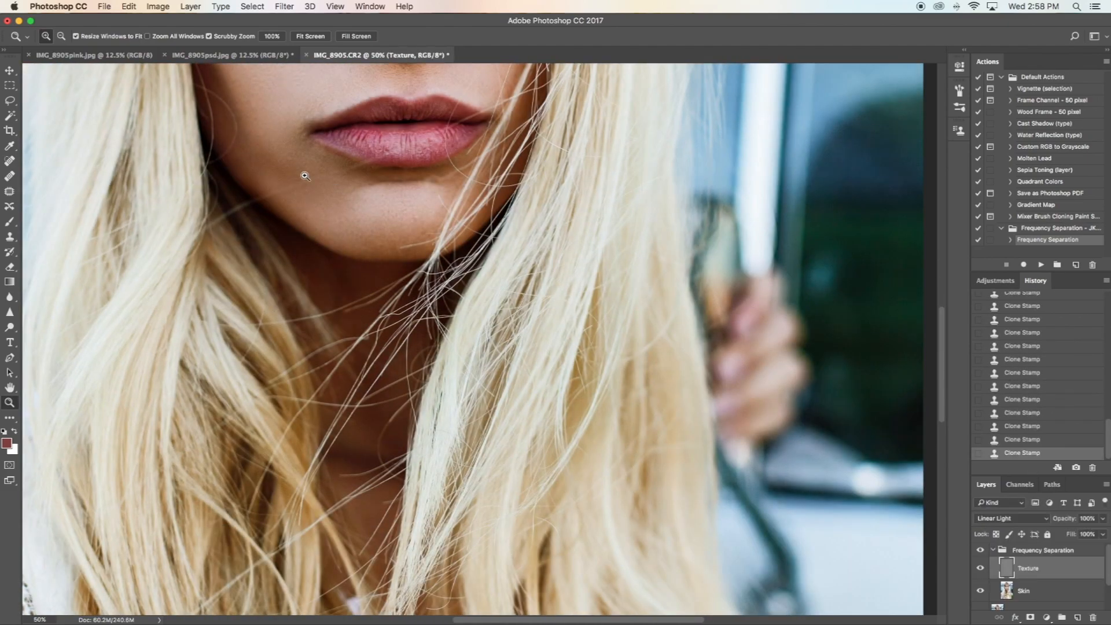
{"action": "scroll", "coordinate": [305, 176], "scroll_direction": "up", "scroll_amount": 10}
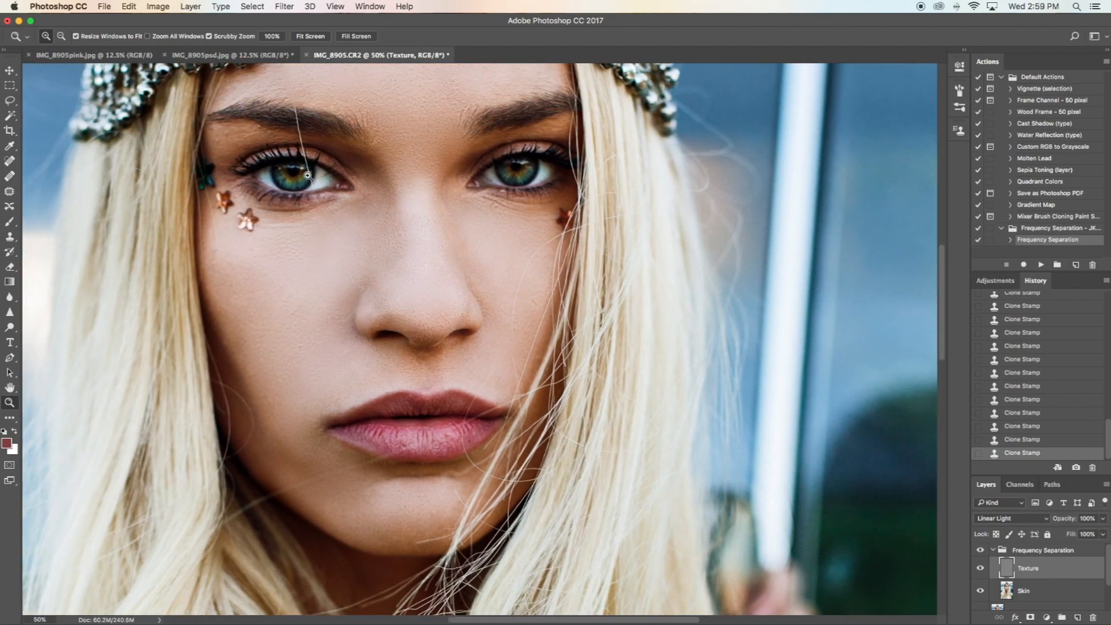
{"action": "left_click", "coordinate": [62, 37]}
{"action": "left_click", "coordinate": [481, 214]}
{"action": "left_click", "coordinate": [470, 215]}
{"action": "left_click", "coordinate": [470, 214]}
{"action": "left_click", "coordinate": [469, 215]}
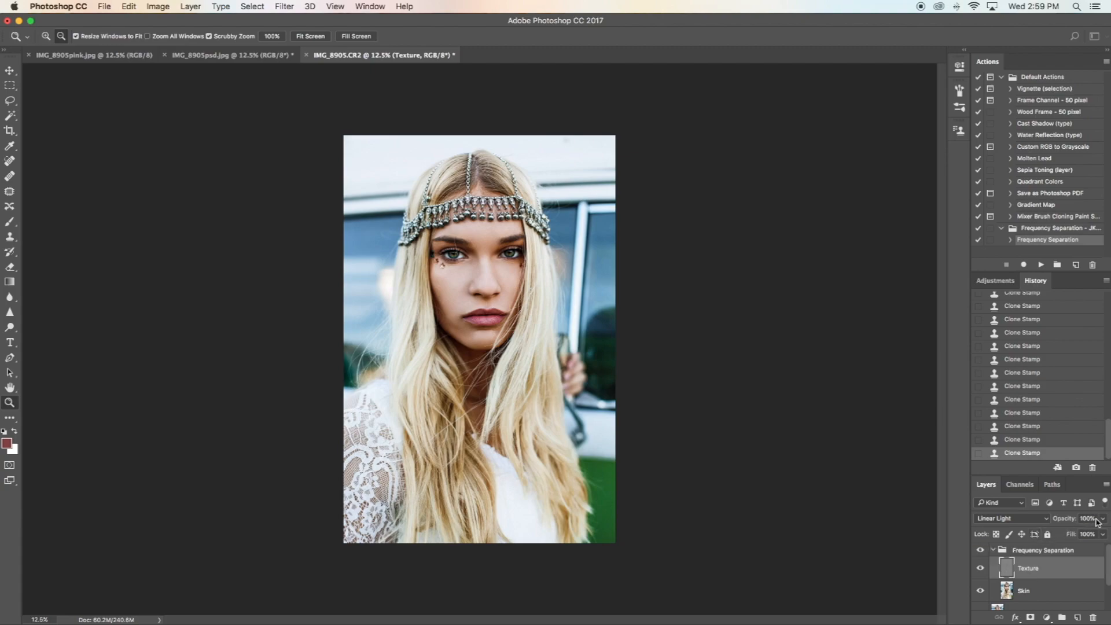
Step: Flatten the image and duplicate the Background layer
{"action": "left_click", "coordinate": [1107, 487]}
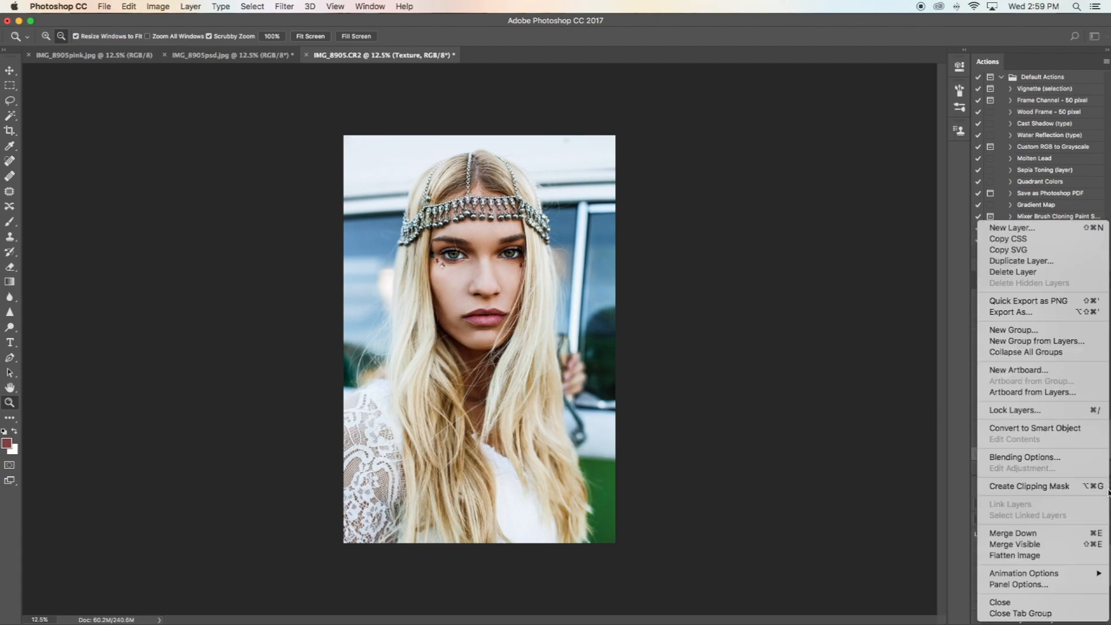
{"action": "left_click", "coordinate": [1019, 559]}
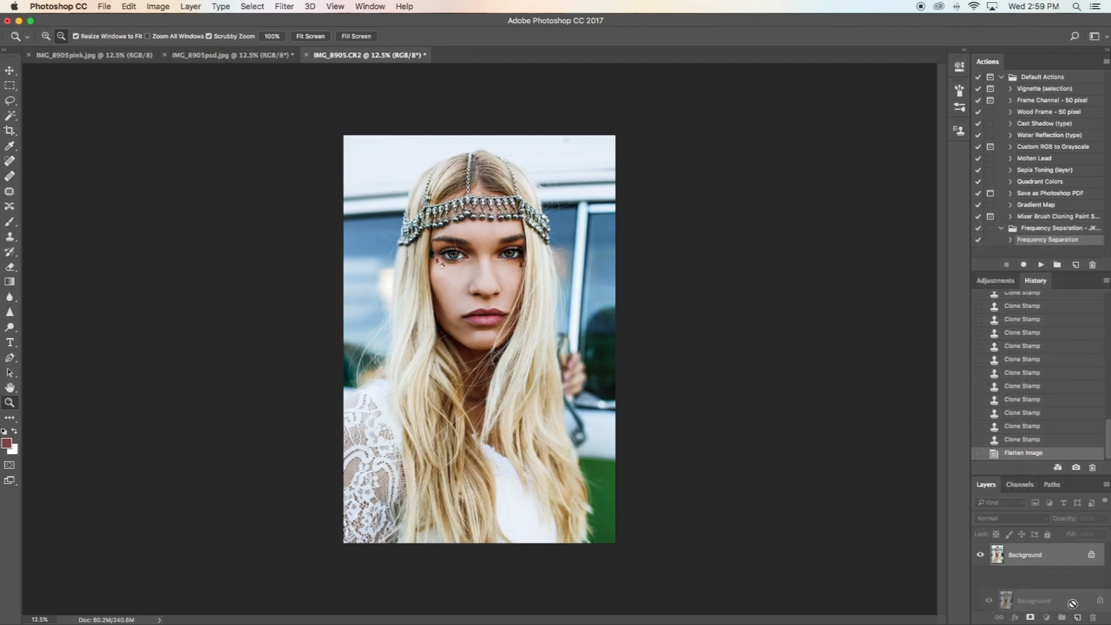
{"action": "left_click_drag", "start_coordinate": [1073, 604], "coordinate": [1069, 607]}
{"action": "left_click_drag", "start_coordinate": [1061, 554], "coordinate": [1077, 617]}
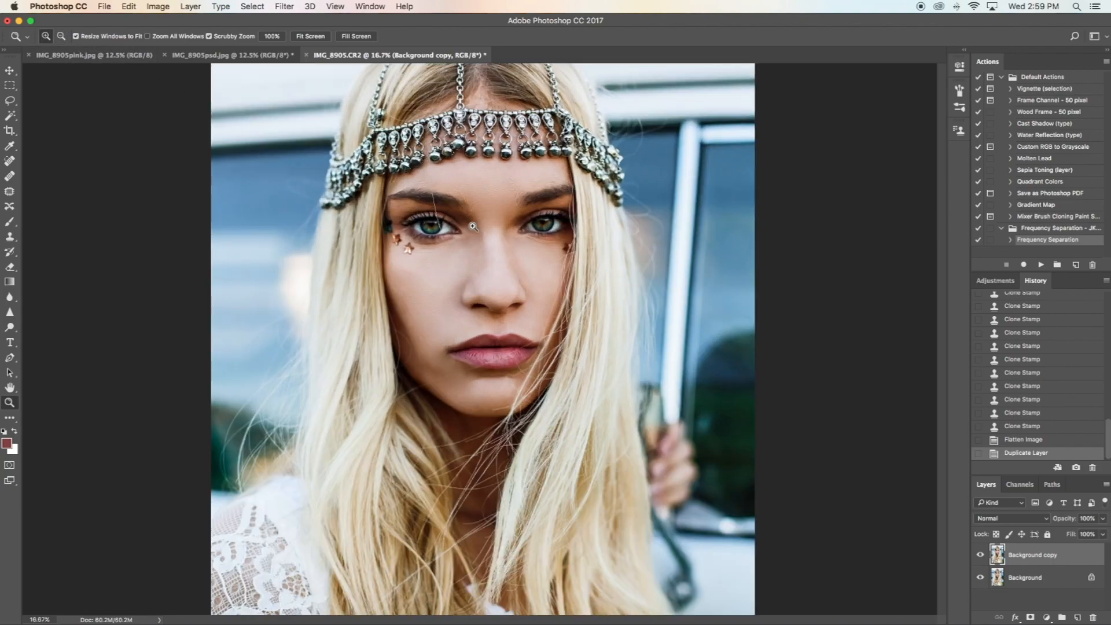
Step: Clone brow texture over the white stray hair crossing the eyebrow, from its upper edge down to its lower edge
{"action": "left_click_drag", "start_coordinate": [474, 226], "coordinate": [421, 179]}
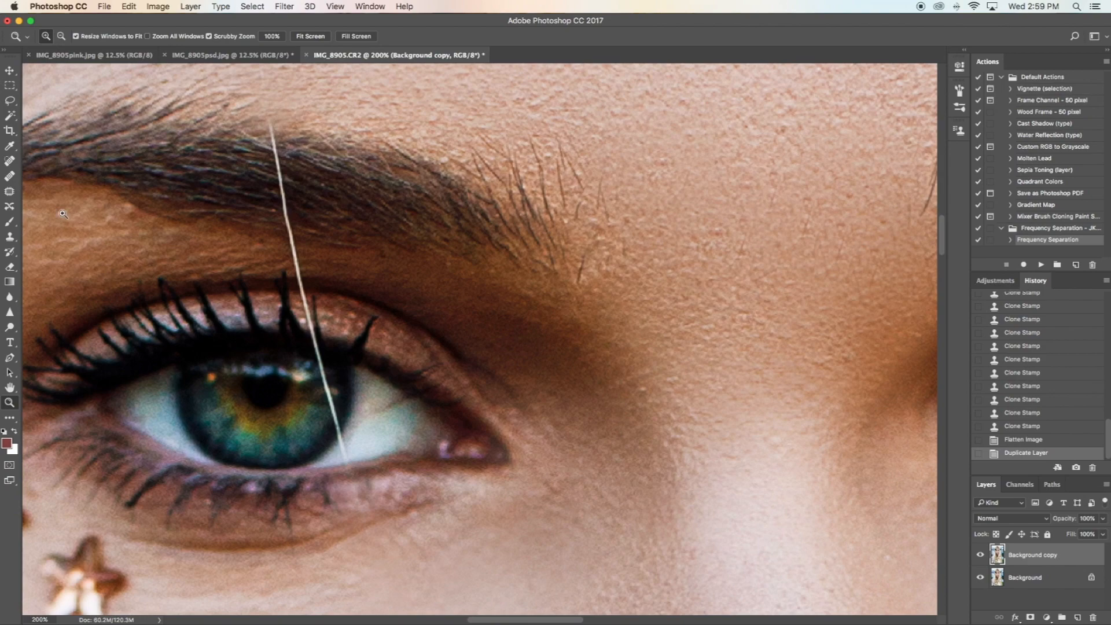
{"action": "left_click", "coordinate": [9, 179]}
{"action": "left_click", "coordinate": [10, 238]}
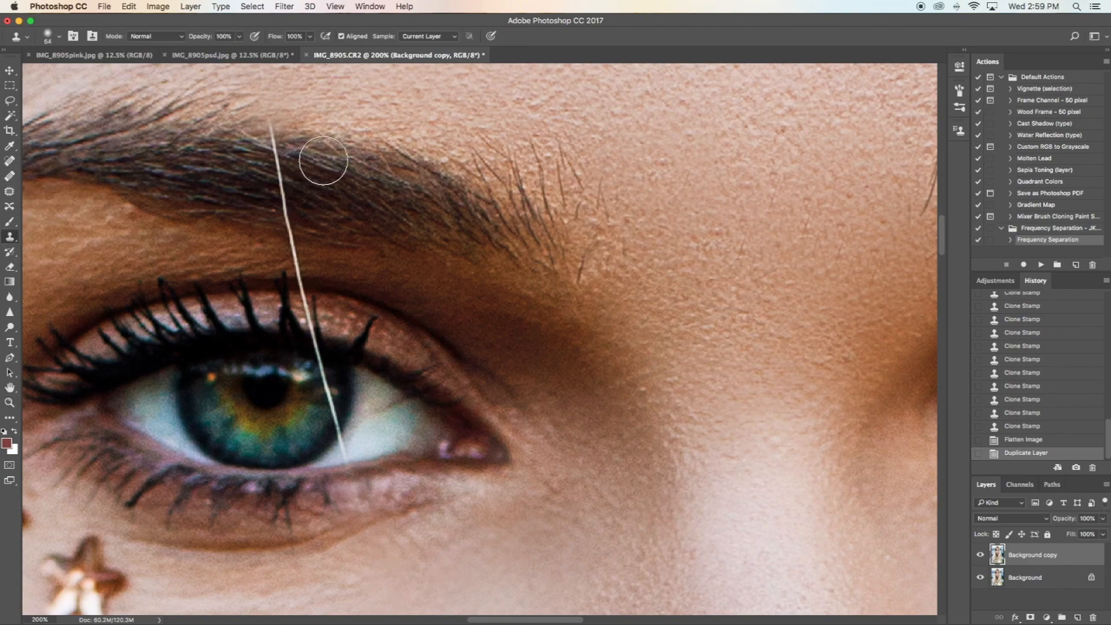
{"action": "left_click_drag", "start_coordinate": [278, 141], "coordinate": [273, 151]}
{"action": "left_click", "coordinate": [273, 154]}
{"action": "left_click", "coordinate": [311, 179], "text": "alt"}
{"action": "left_click", "coordinate": [277, 172]}
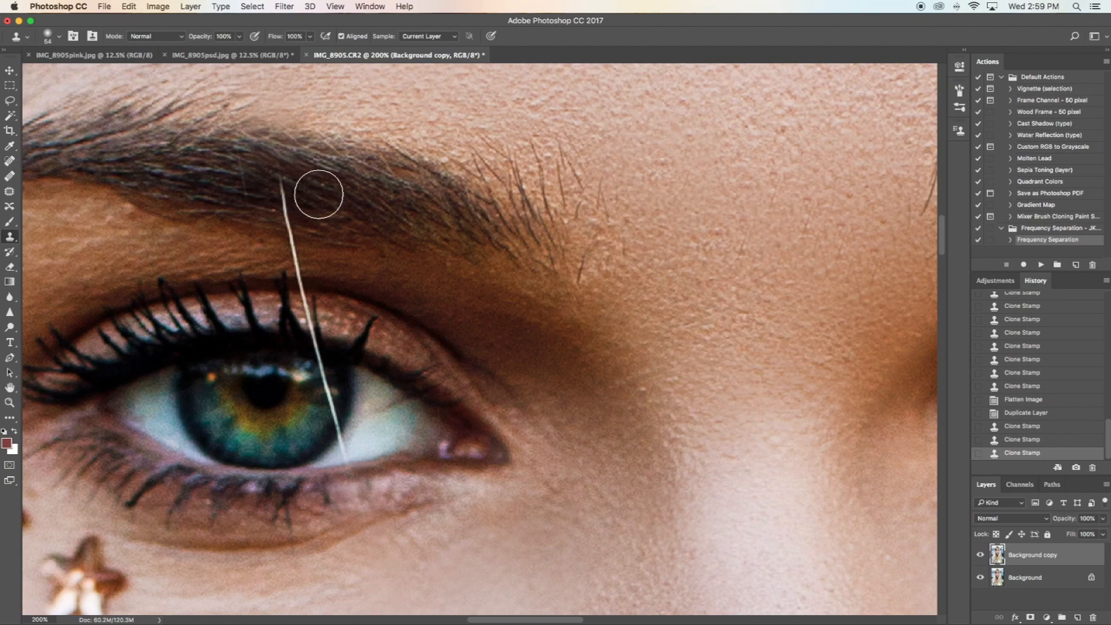
{"action": "left_click", "coordinate": [288, 194]}
{"action": "left_click", "coordinate": [289, 195]}
{"action": "left_click", "coordinate": [289, 195]}
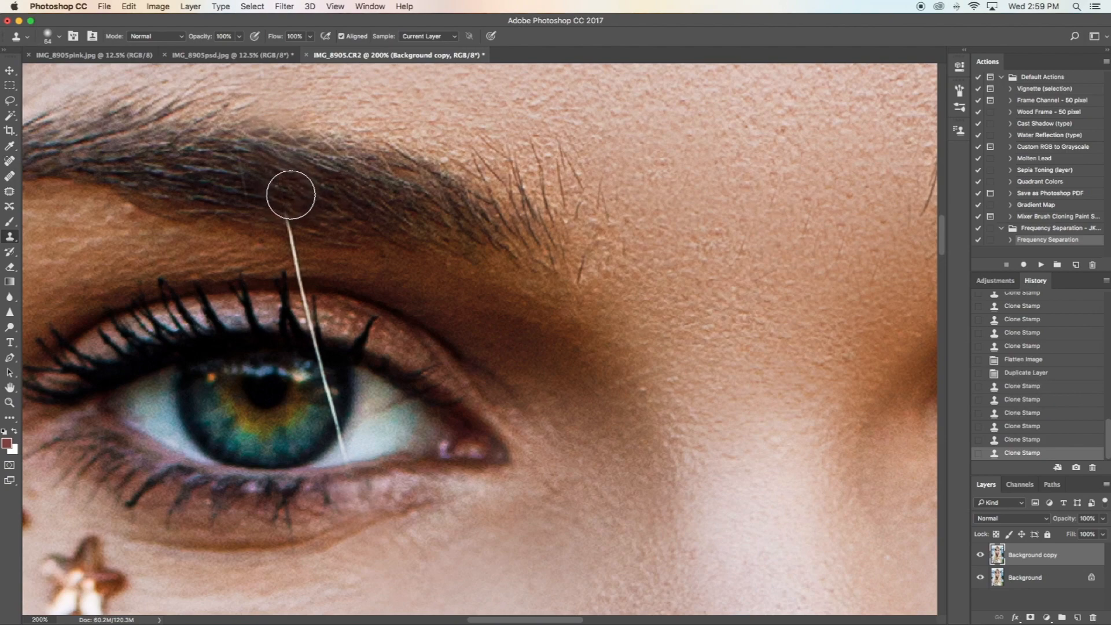
{"action": "left_click", "coordinate": [288, 210]}
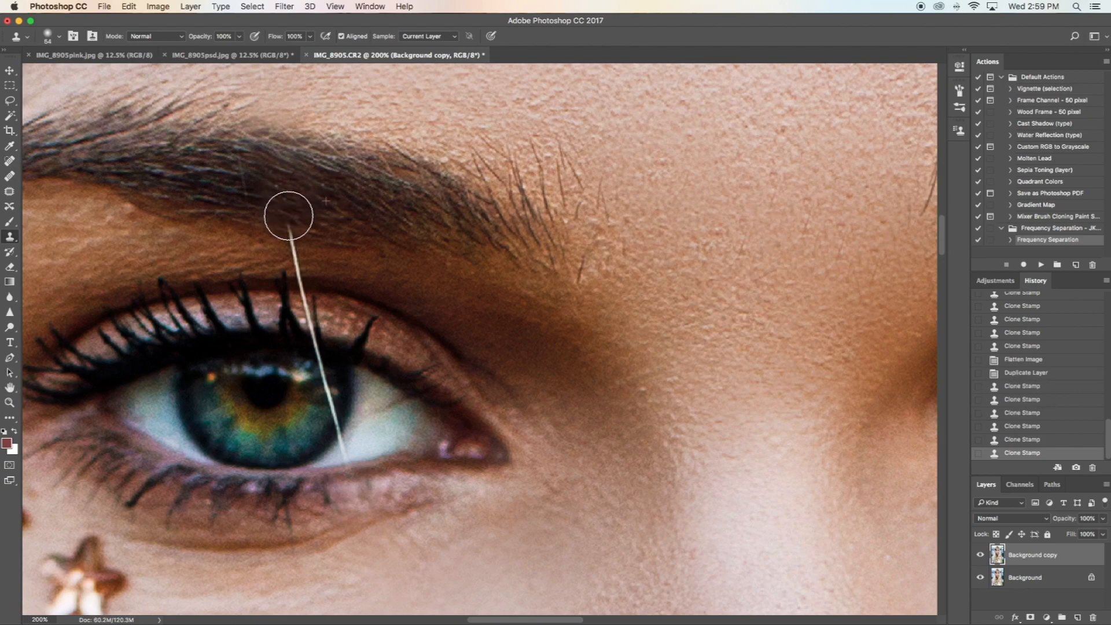
{"action": "left_click", "coordinate": [295, 234]}
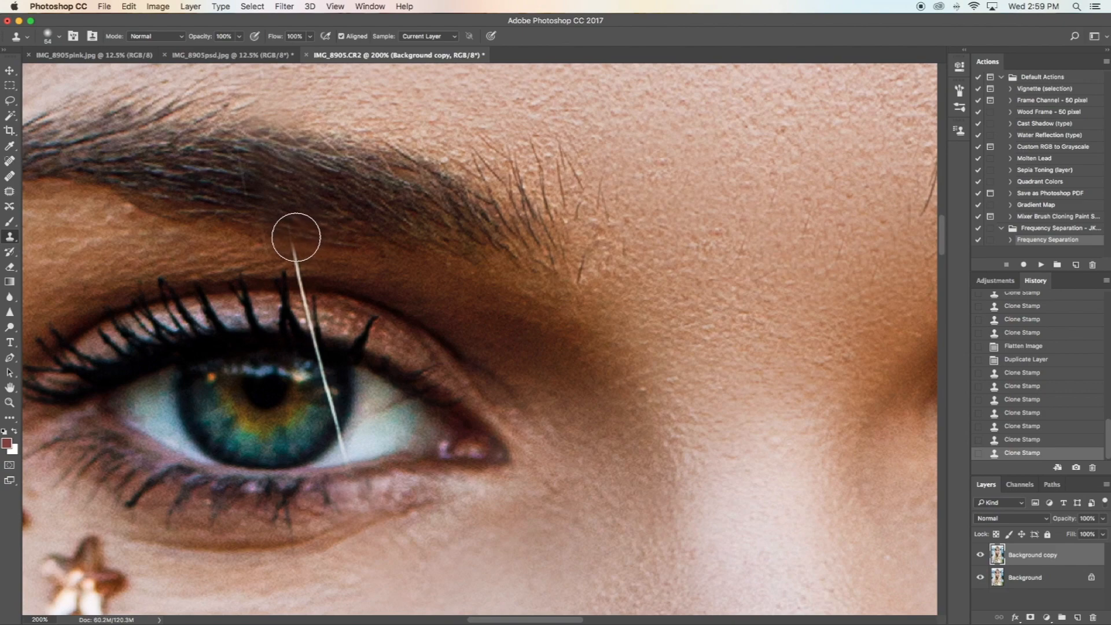
Step: Clone clean skin over the stray hair just below the eyebrow and touch up the cloned brow texture
{"action": "left_click", "coordinate": [352, 246], "text": "alt"}
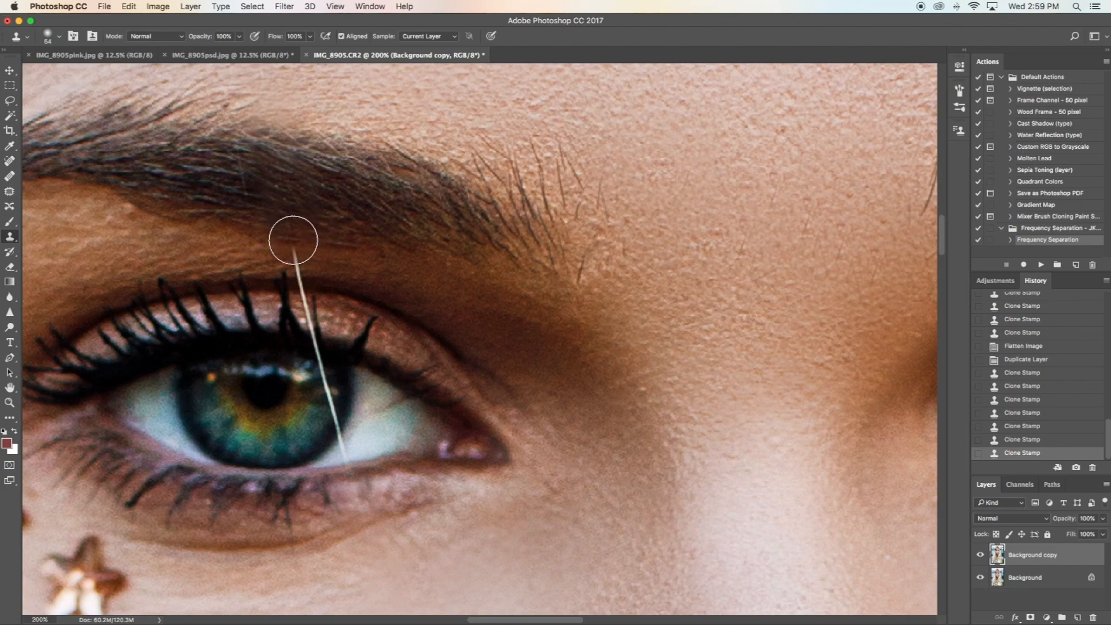
{"action": "left_click", "coordinate": [293, 239]}
{"action": "left_click", "coordinate": [293, 239]}
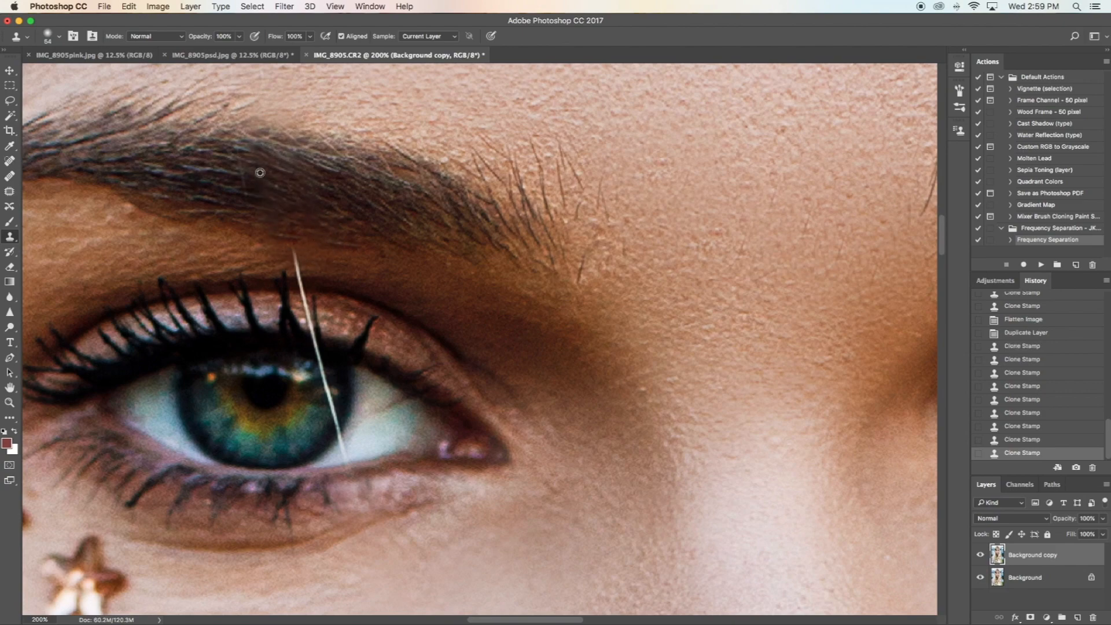
{"action": "left_click", "coordinate": [211, 167], "text": "alt"}
{"action": "left_click", "coordinate": [238, 175]}
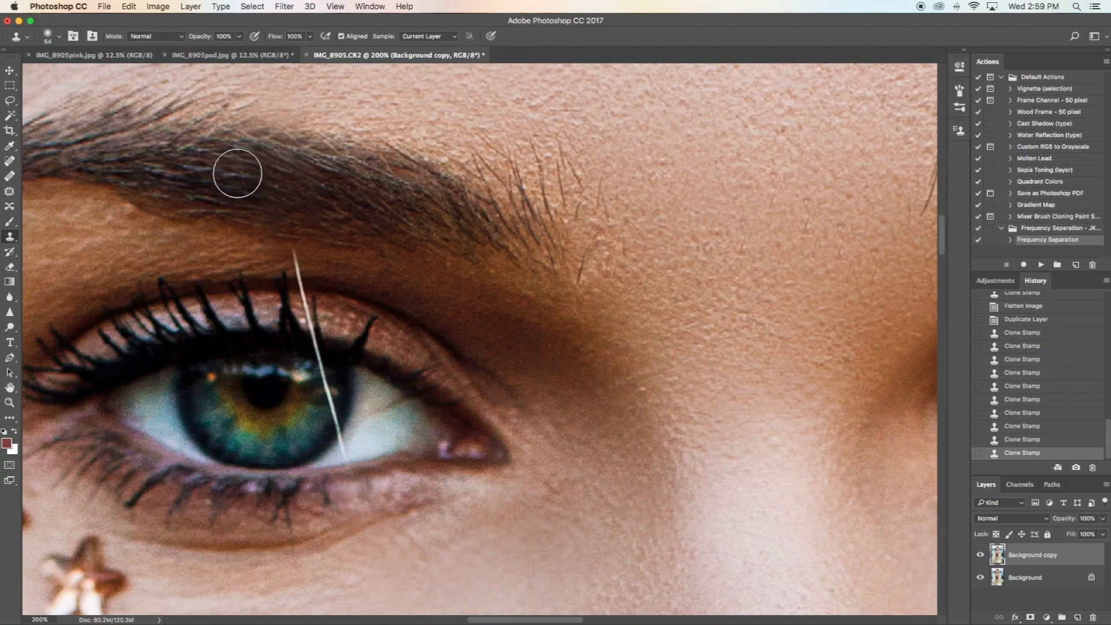
Step: Clone eyelid skin and lash texture over the stray hair crossing the upper lid and eyelashes
{"action": "left_click", "coordinate": [353, 273], "text": "alt"}
{"action": "left_click", "coordinate": [302, 266]}
{"action": "left_click", "coordinate": [302, 266]}
{"action": "left_click", "coordinate": [345, 295], "text": "alt"}
{"action": "left_click", "coordinate": [305, 288]}
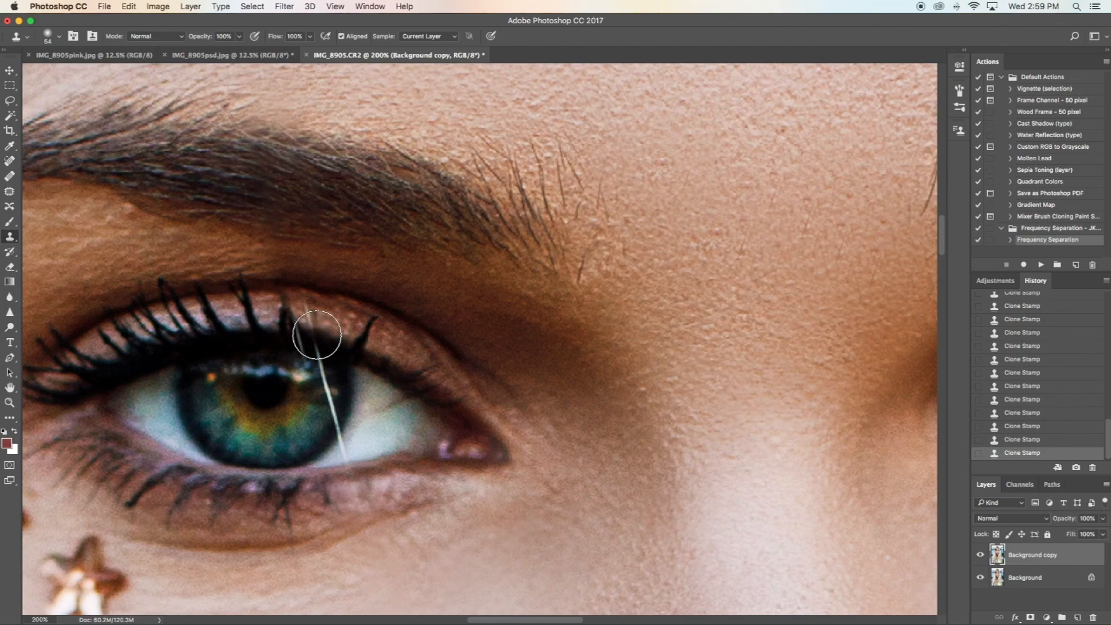
{"action": "left_click", "coordinate": [256, 338], "text": "alt"}
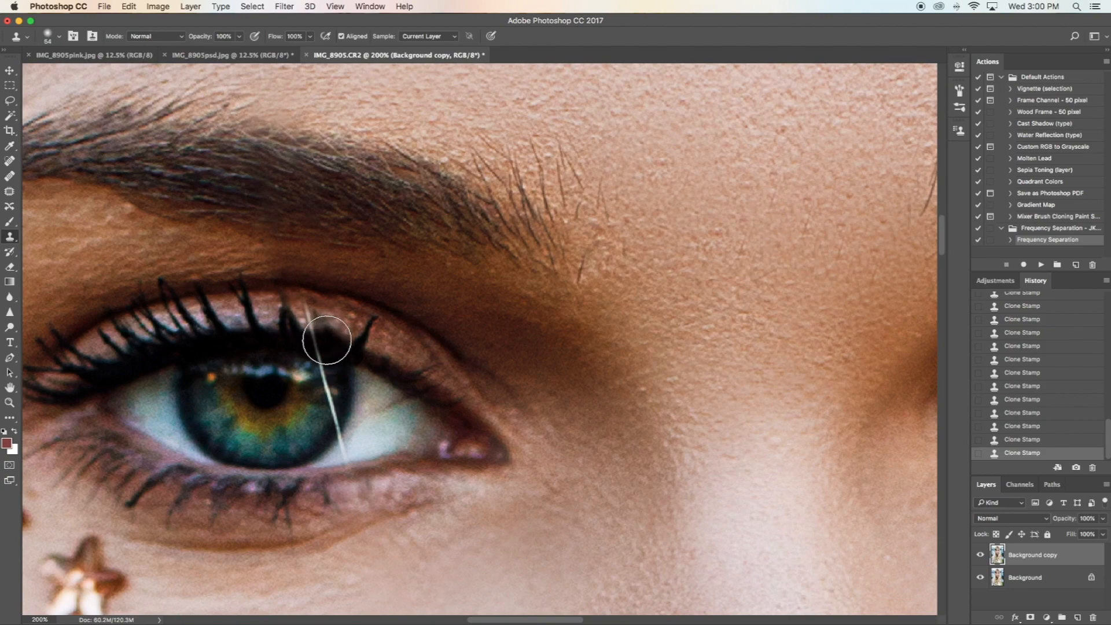
{"action": "left_click", "coordinate": [325, 338]}
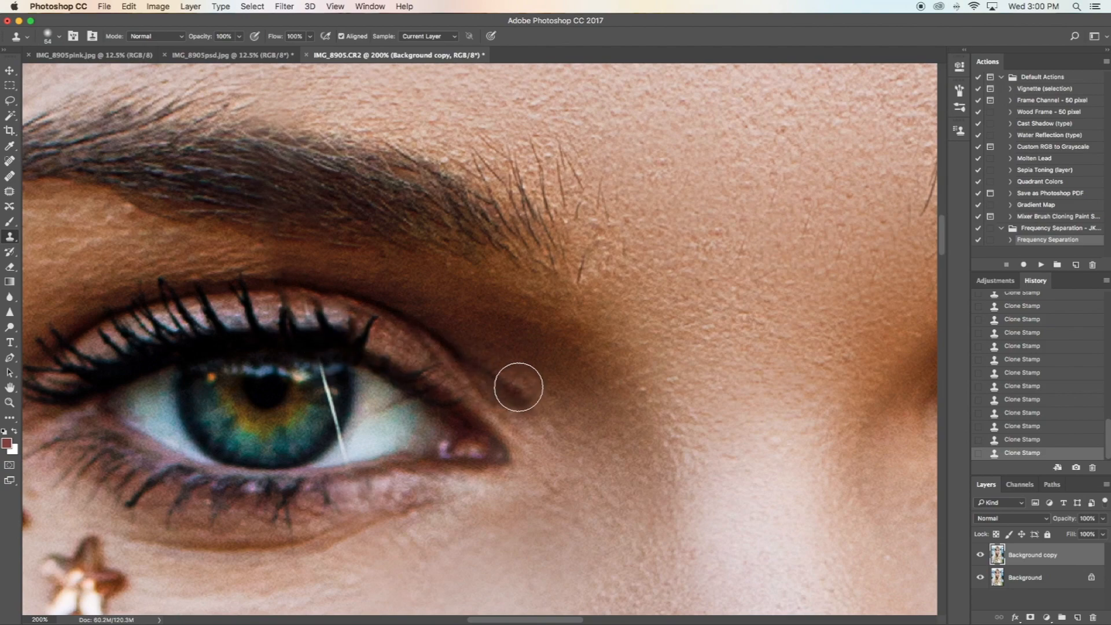
Step: Reduce the Clone Stamp brush to 19 px and clone away the stray hair across the iris and eye white
{"action": "left_click", "coordinate": [52, 42]}
{"action": "left_click_drag", "start_coordinate": [87, 73], "coordinate": [71, 75]}
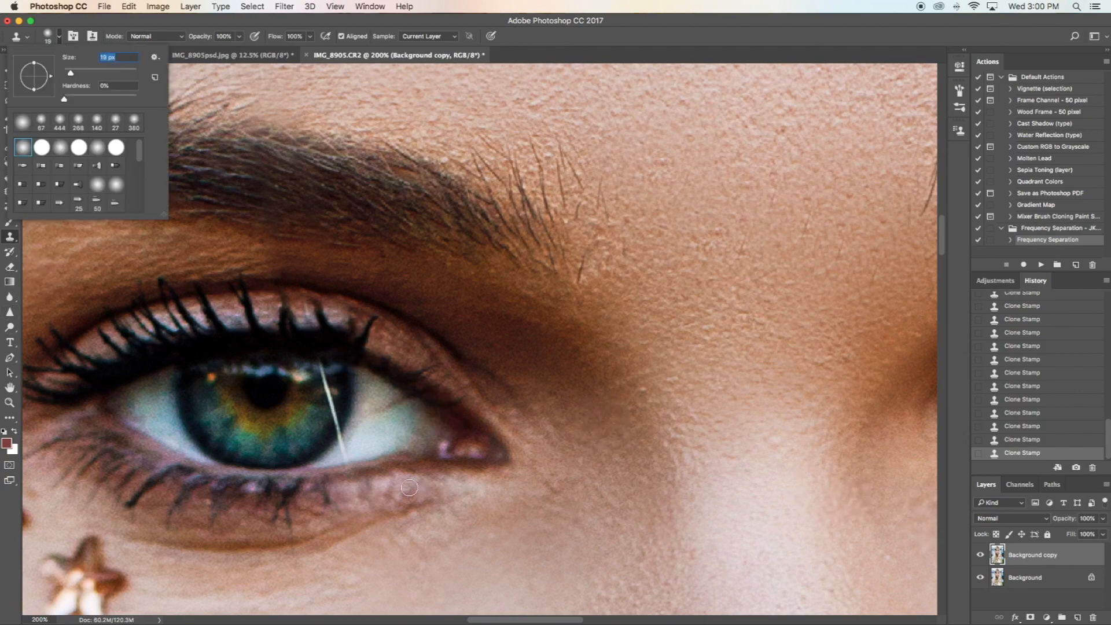
{"action": "key", "text": "Return"}
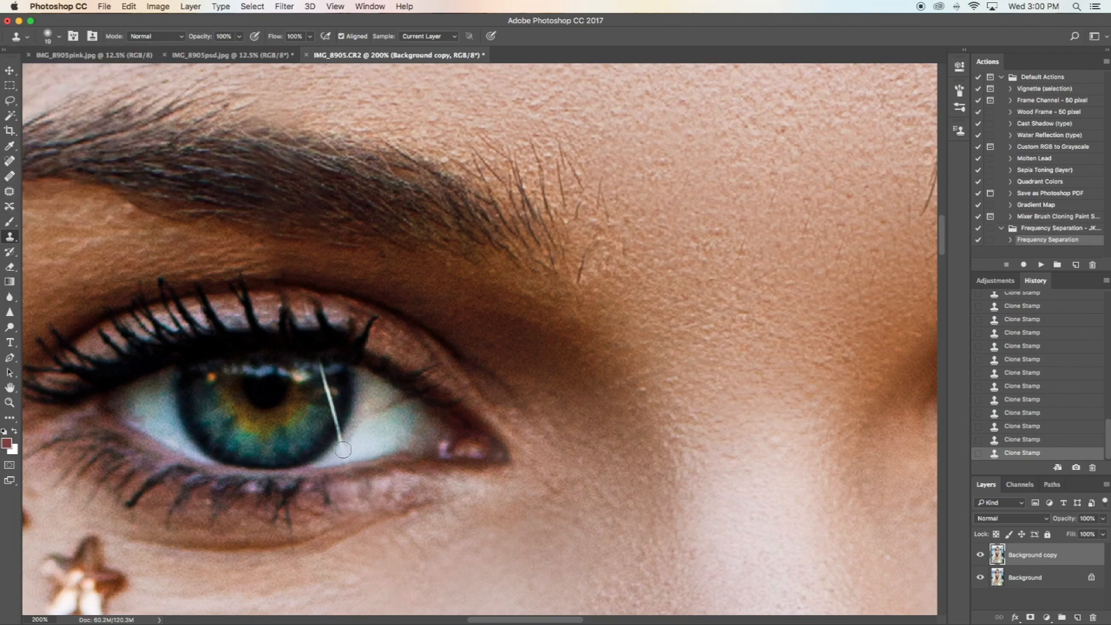
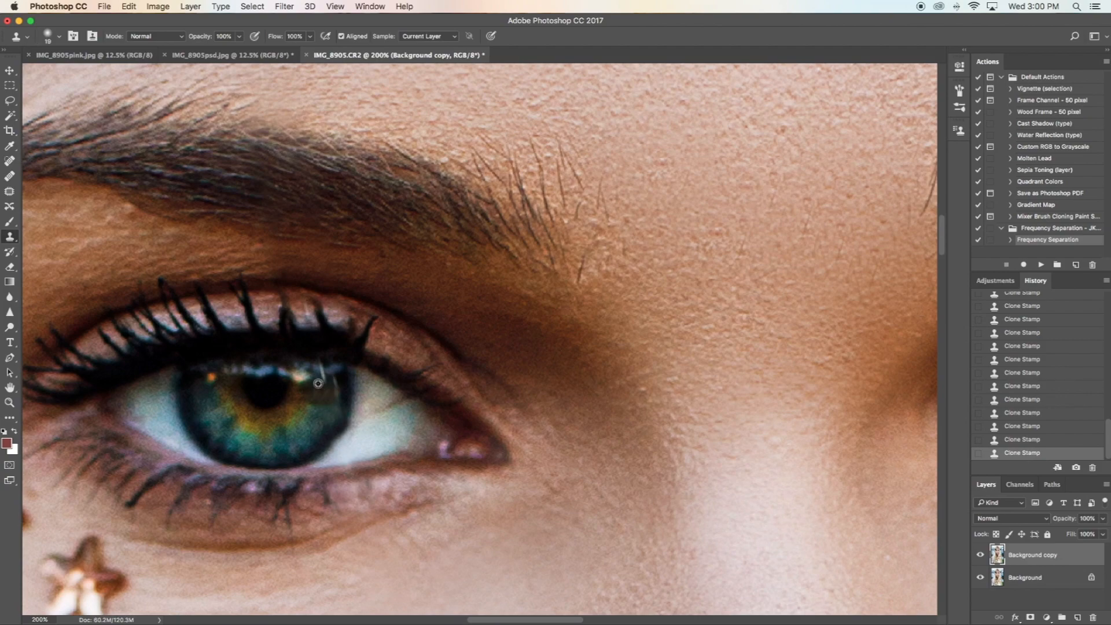
{"action": "left_click", "coordinate": [1014, 441]}
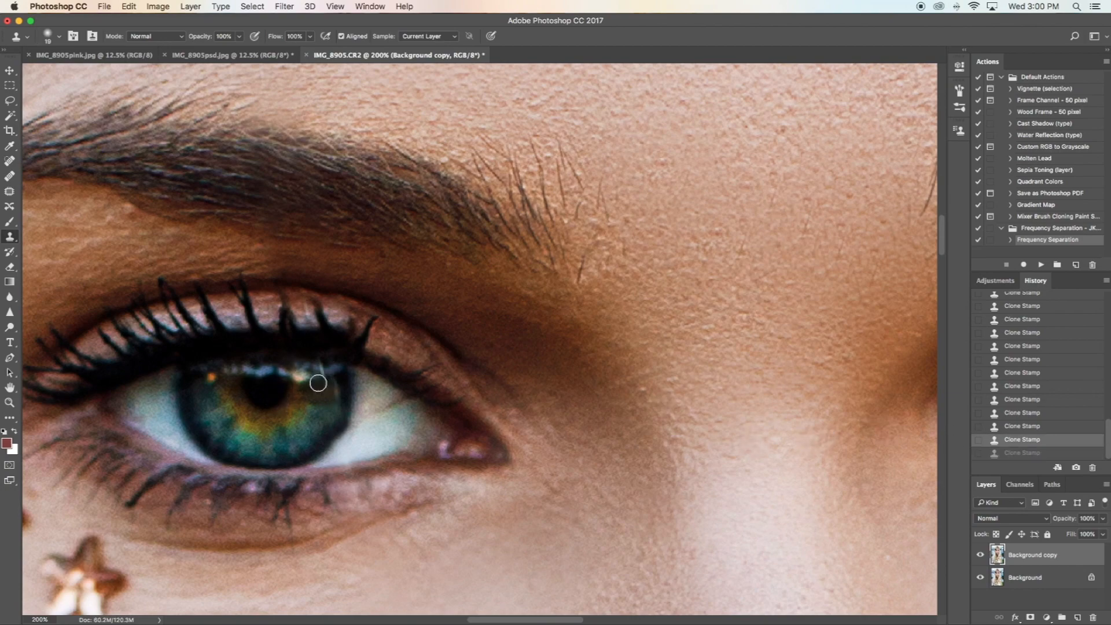
{"action": "left_click_drag", "start_coordinate": [323, 378], "coordinate": [322, 380]}
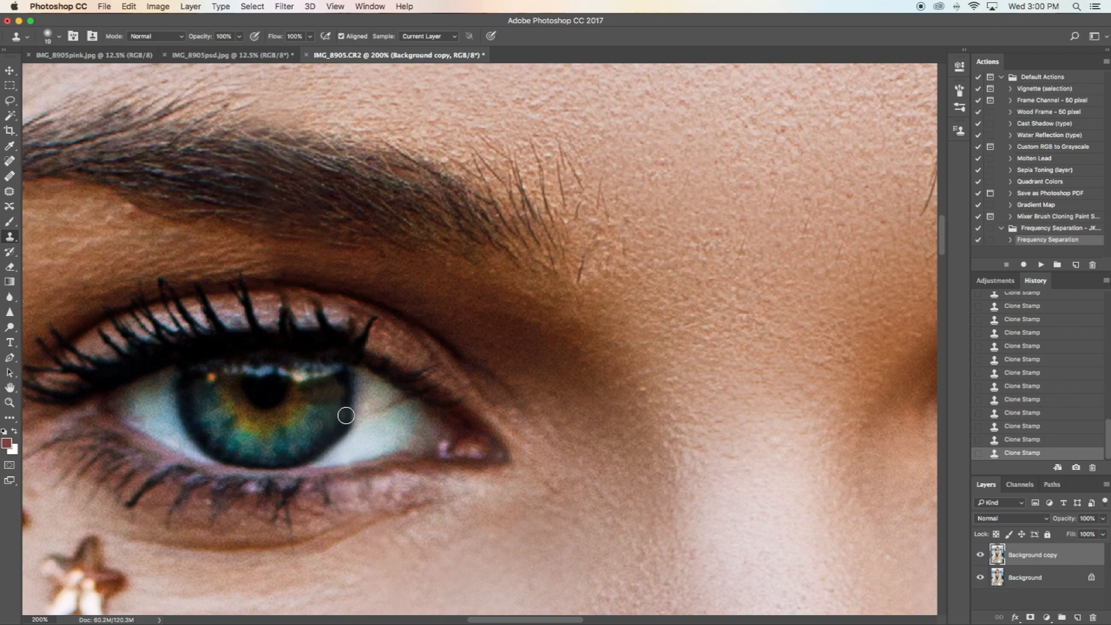
Step: Compare the recent clone states, revert several strokes on the eye, and clone the iris's outer edge again
{"action": "left_click", "coordinate": [1049, 439]}
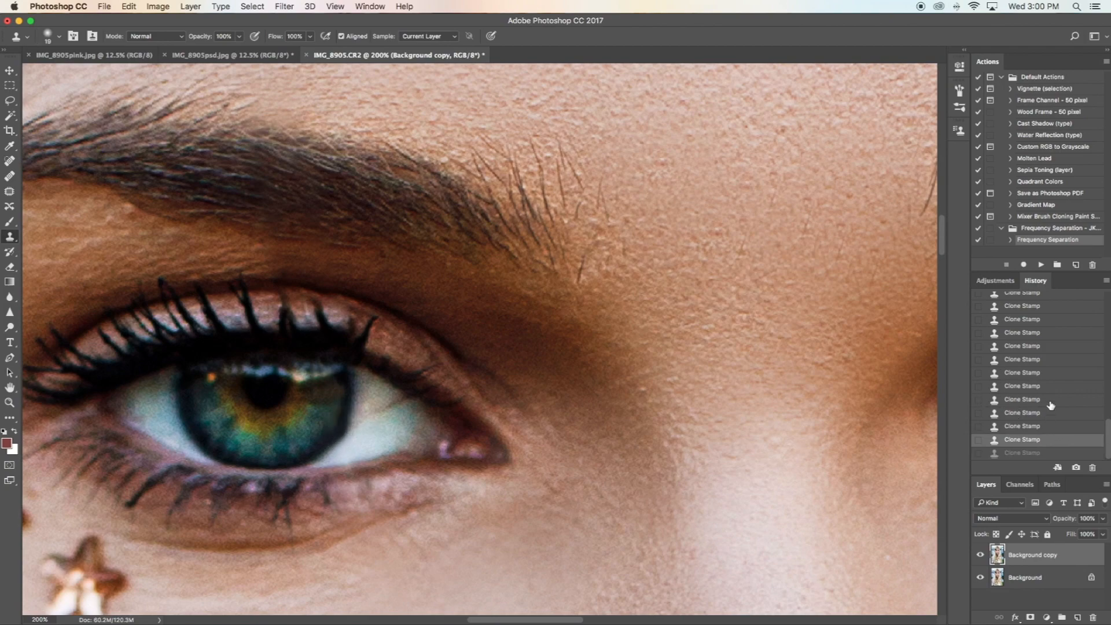
{"action": "left_click", "coordinate": [1046, 400]}
{"action": "left_click", "coordinate": [1044, 427]}
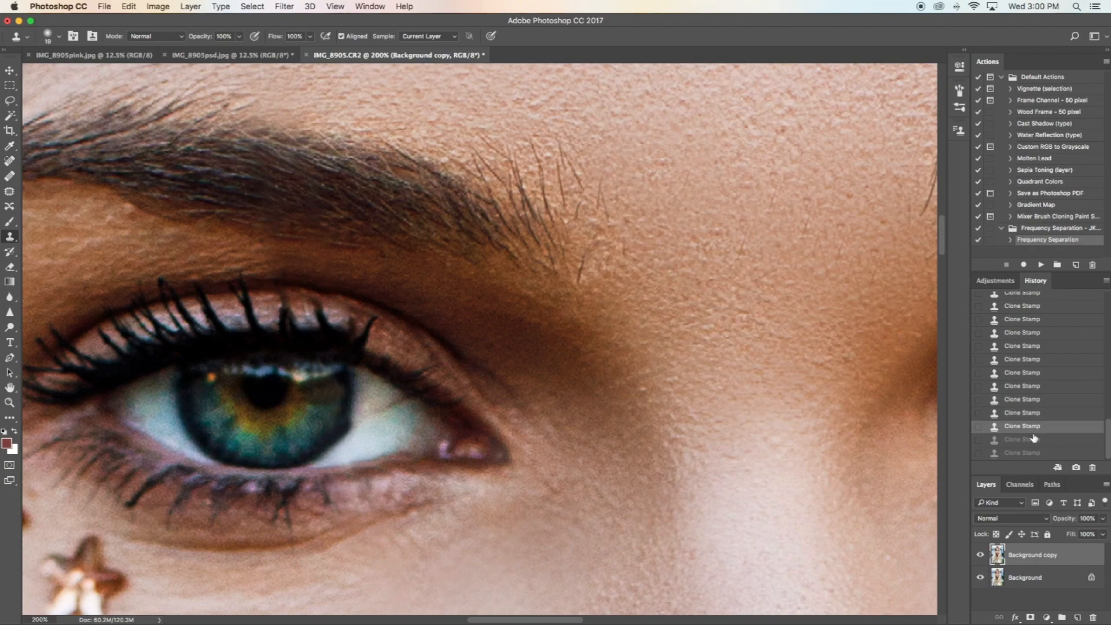
{"action": "left_click", "coordinate": [1035, 438]}
{"action": "left_click", "coordinate": [1045, 453]}
{"action": "left_click", "coordinate": [1045, 426]}
{"action": "left_click", "coordinate": [1045, 399]}
{"action": "left_click", "coordinate": [1045, 386]}
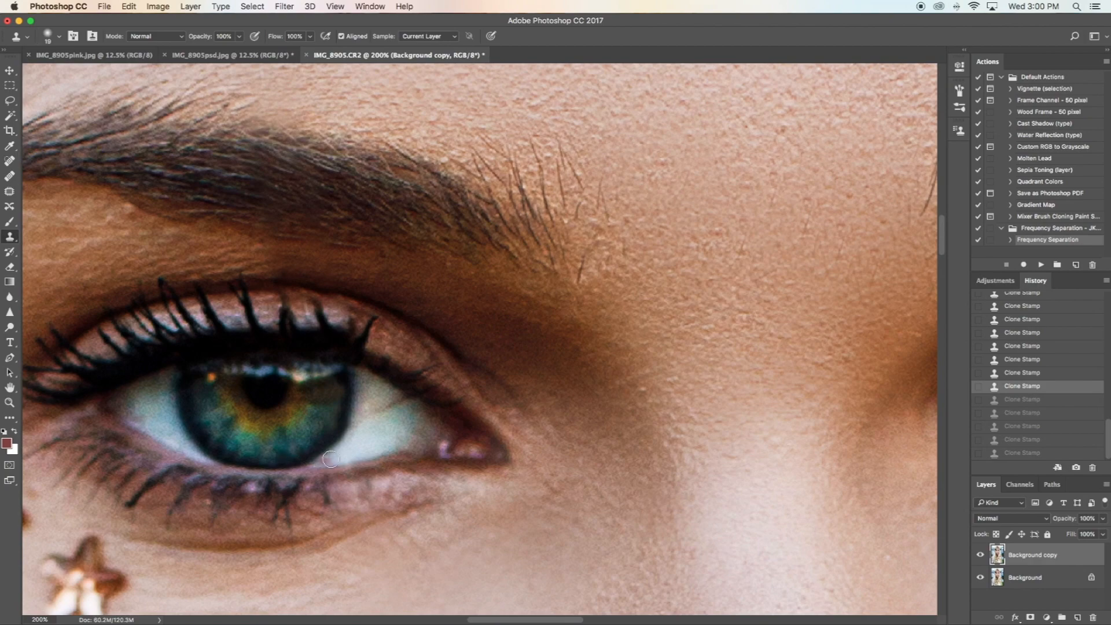
{"action": "left_click", "coordinate": [336, 426]}
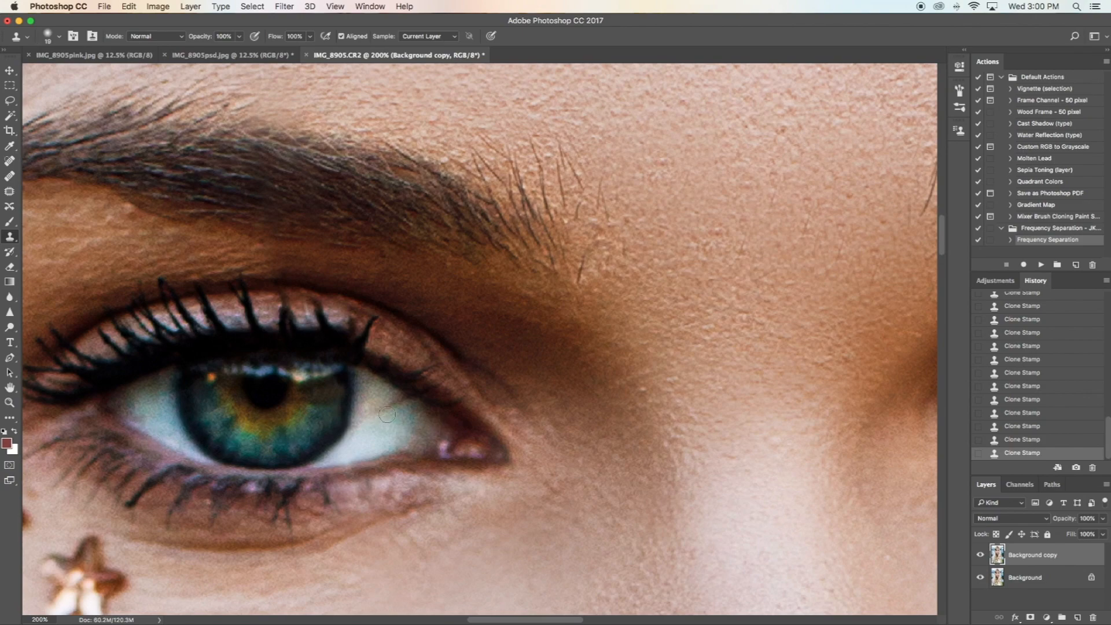
Step: Check the cleaned-up eye in the full portrait at 12.5%
{"action": "left_click", "coordinate": [11, 403]}
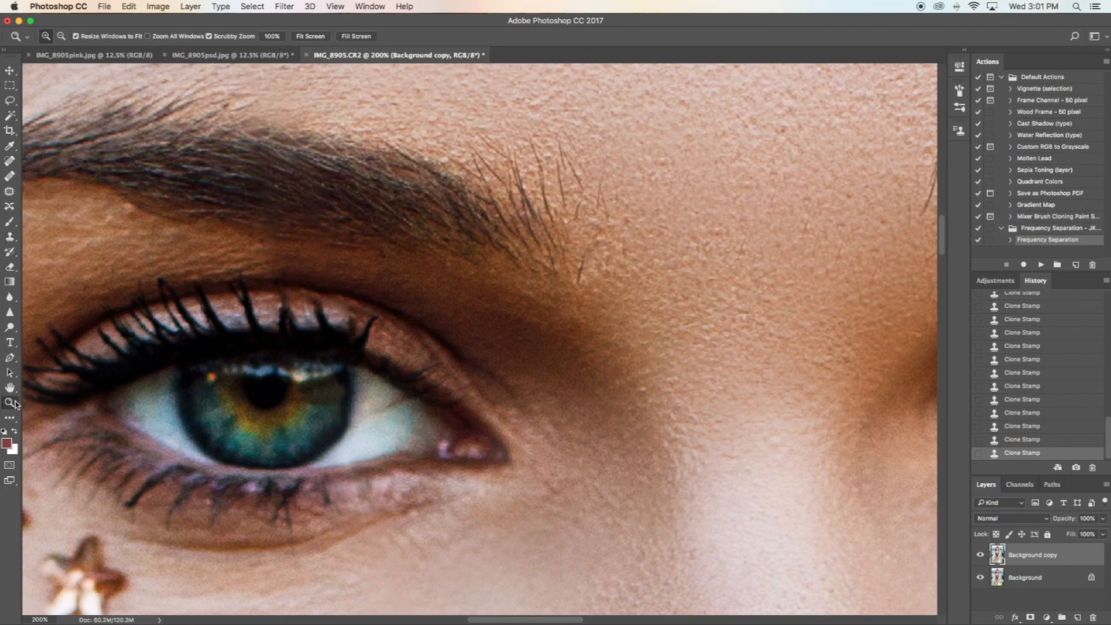
{"action": "left_click", "coordinate": [60, 36]}
{"action": "left_click_drag", "start_coordinate": [305, 164], "coordinate": [345, 183]}
{"action": "left_click", "coordinate": [399, 199]}
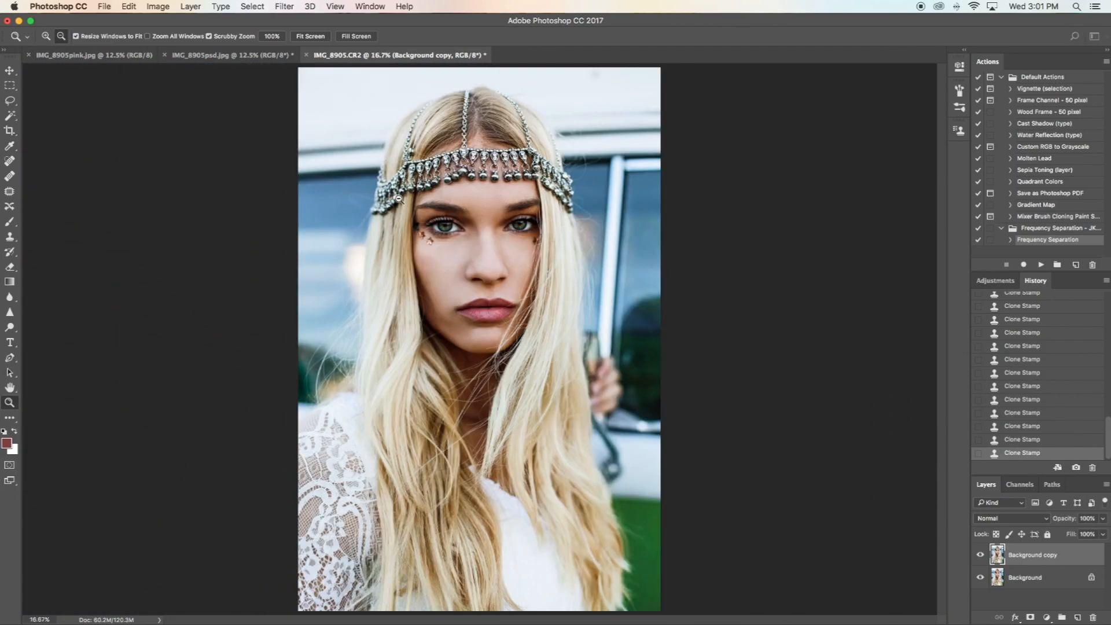
{"action": "left_click", "coordinate": [399, 199]}
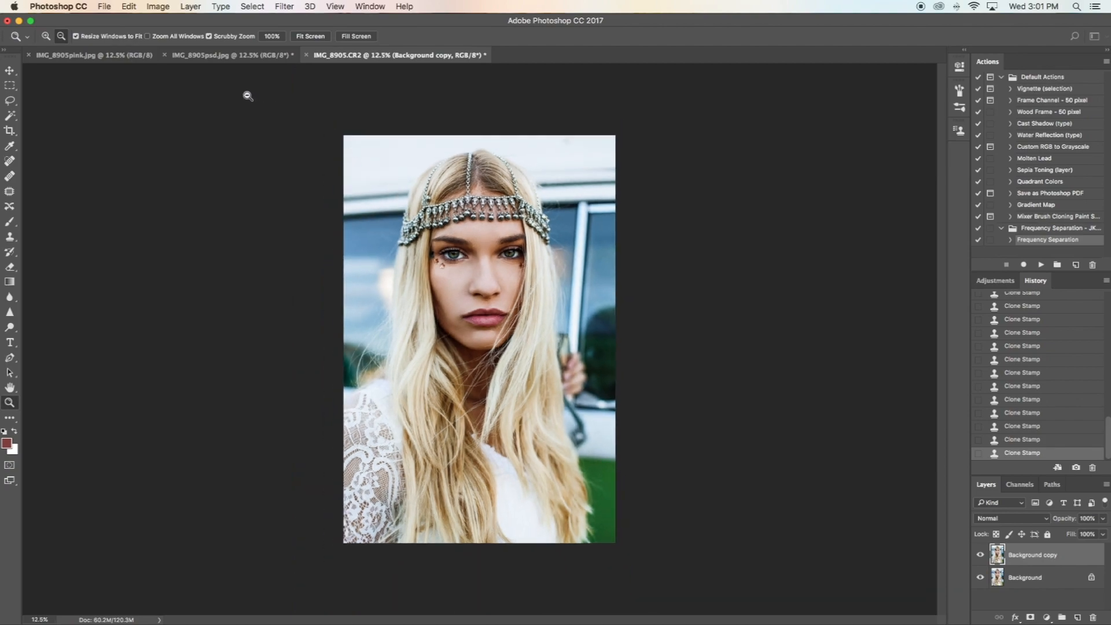
Step: Clone dark iris texture along the outer edge of the iris where it meets the eye white, up to the upper lid
{"action": "left_click", "coordinate": [46, 36]}
{"action": "left_click", "coordinate": [488, 241]}
{"action": "left_click", "coordinate": [488, 240]}
{"action": "left_click", "coordinate": [488, 241]}
{"action": "left_click", "coordinate": [488, 241]}
{"action": "left_click", "coordinate": [401, 173]}
{"action": "left_click", "coordinate": [400, 173]}
{"action": "left_click", "coordinate": [393, 177]}
{"action": "left_click", "coordinate": [237, 248]}
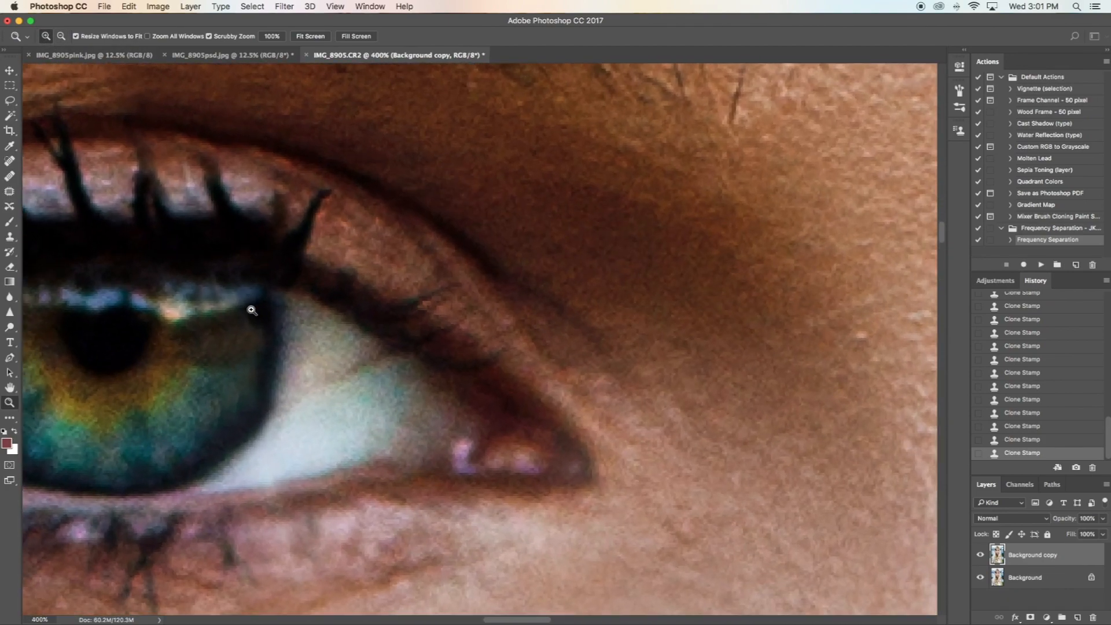
{"action": "left_click", "coordinate": [260, 319]}
{"action": "scroll", "coordinate": [262, 320], "scroll_direction": "left", "scroll_amount": 5}
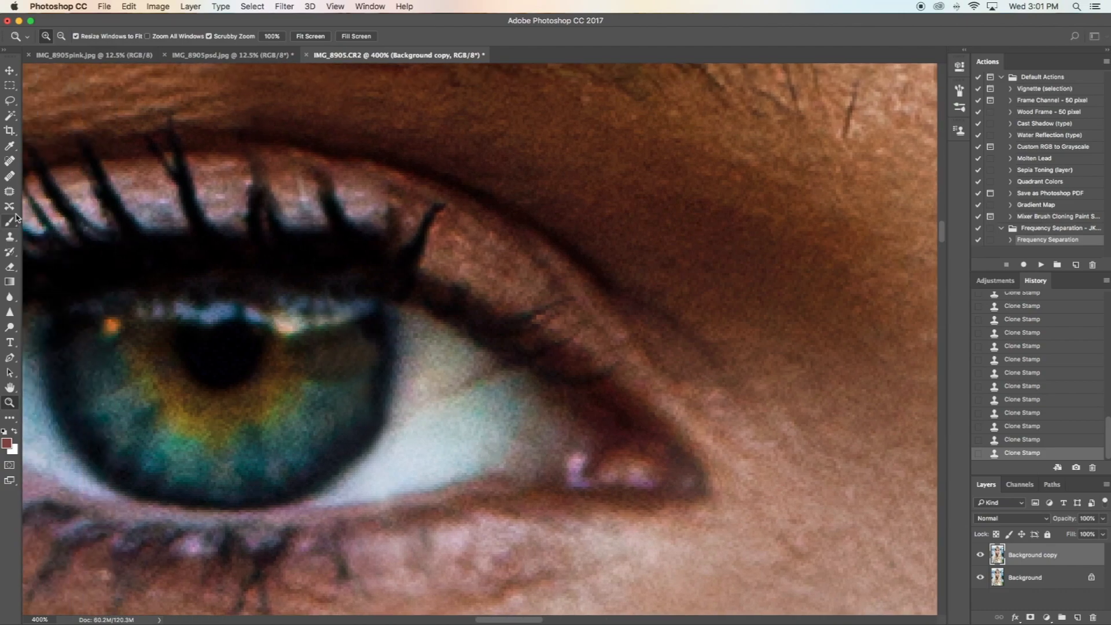
{"action": "left_click", "coordinate": [10, 237]}
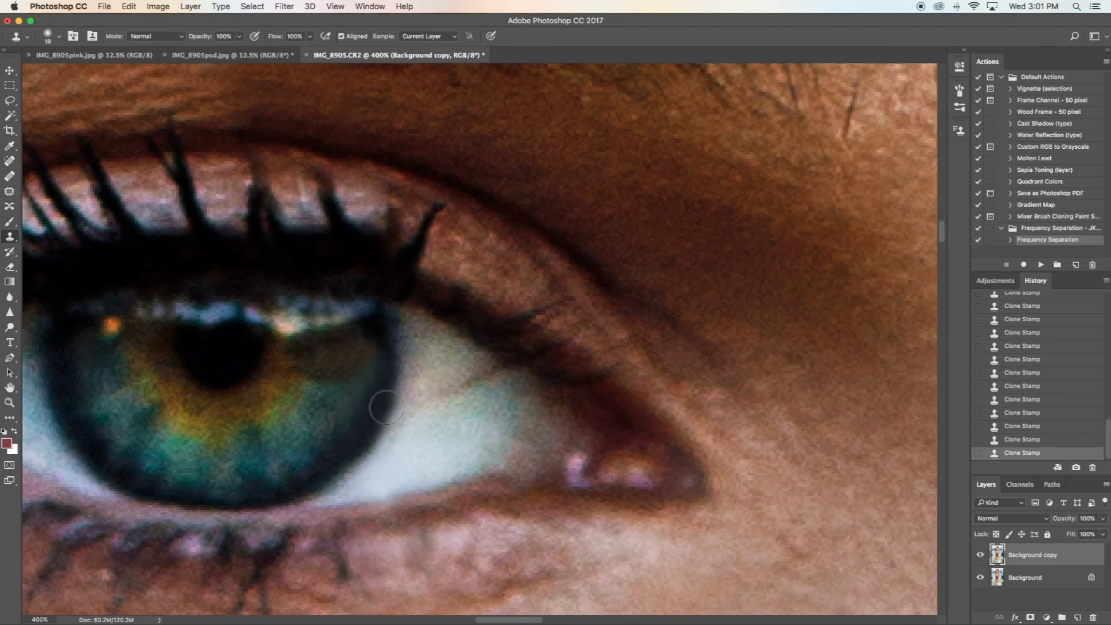
{"action": "scroll", "coordinate": [390, 405], "scroll_direction": "up", "scroll_amount": 3}
{"action": "scroll", "coordinate": [384, 380], "scroll_direction": "down", "scroll_amount": 3}
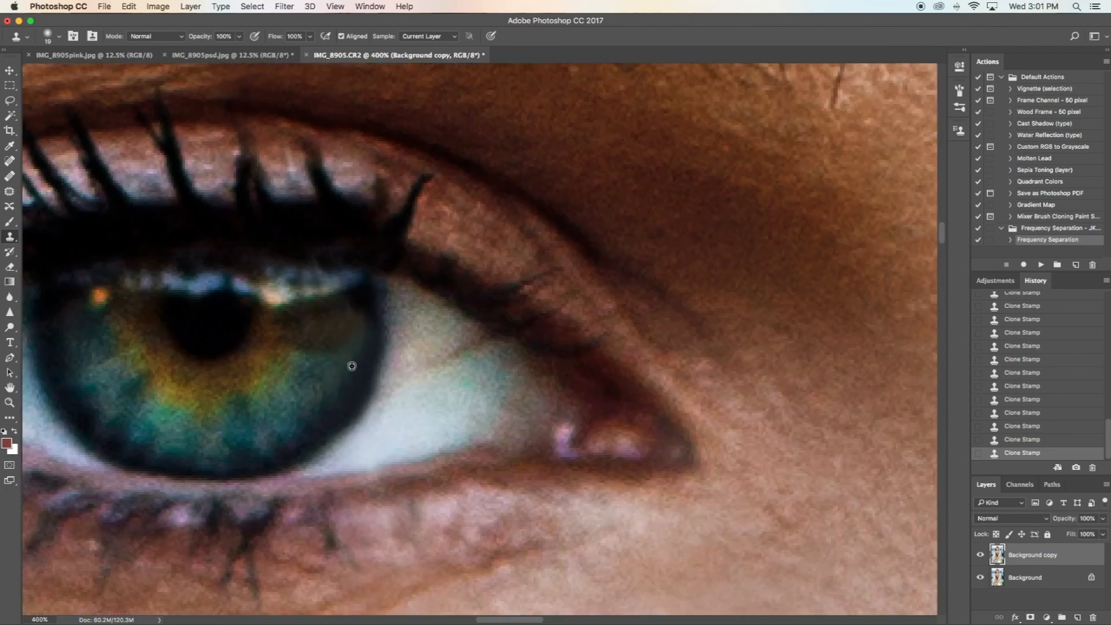
{"action": "scroll", "coordinate": [351, 365], "scroll_direction": "down", "scroll_amount": 1}
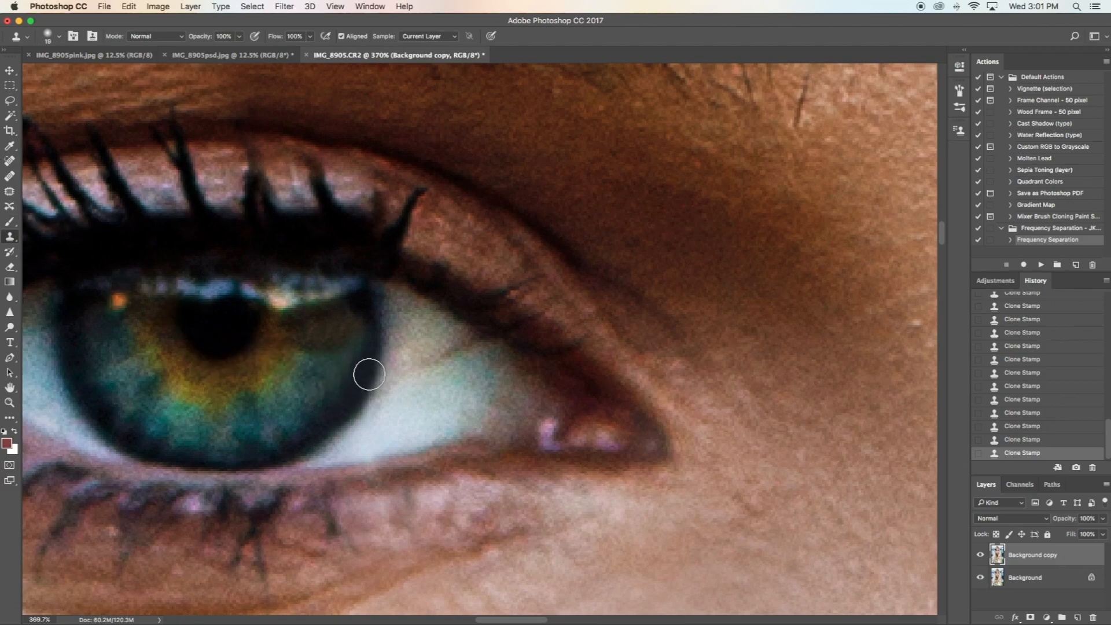
{"action": "left_click_drag", "start_coordinate": [378, 349], "coordinate": [374, 290]}
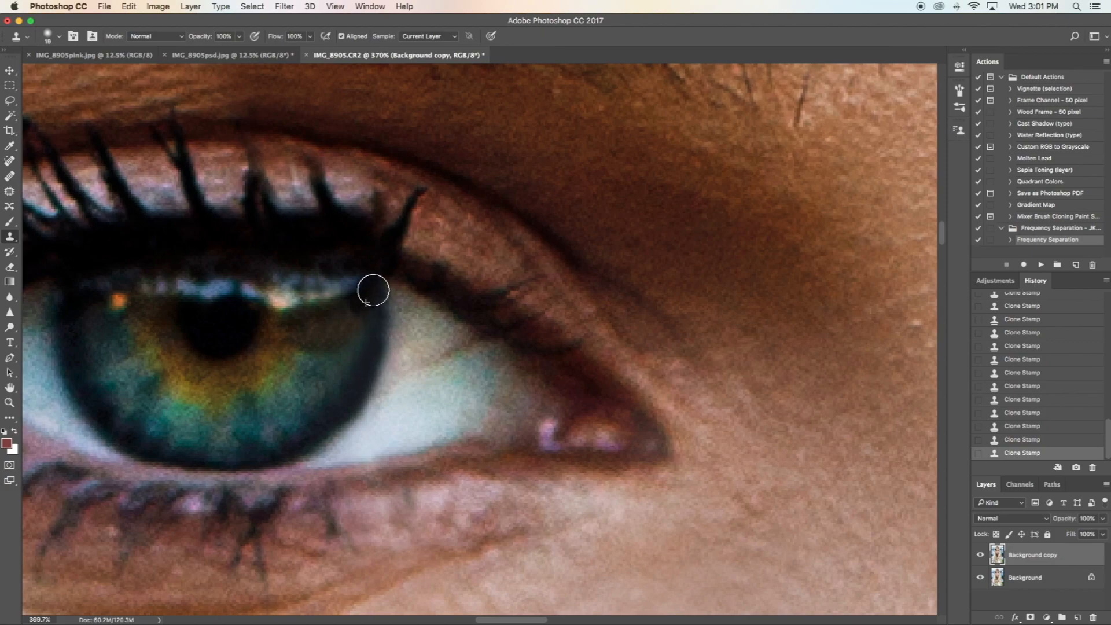
Step: Check the retouched eye at decreasing zoom levels out to the whole portrait at 16.67%
{"action": "left_click", "coordinate": [9, 403]}
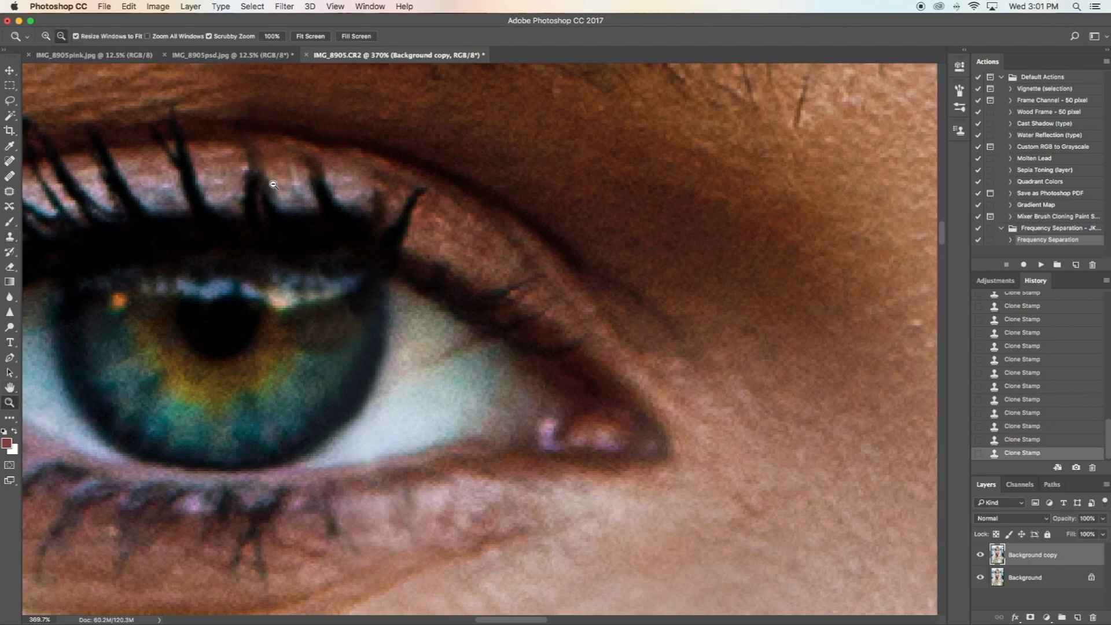
{"action": "left_click", "coordinate": [333, 225]}
{"action": "left_click", "coordinate": [334, 225]}
{"action": "left_click", "coordinate": [334, 226]}
{"action": "left_click", "coordinate": [334, 225]}
{"action": "left_click", "coordinate": [334, 225]}
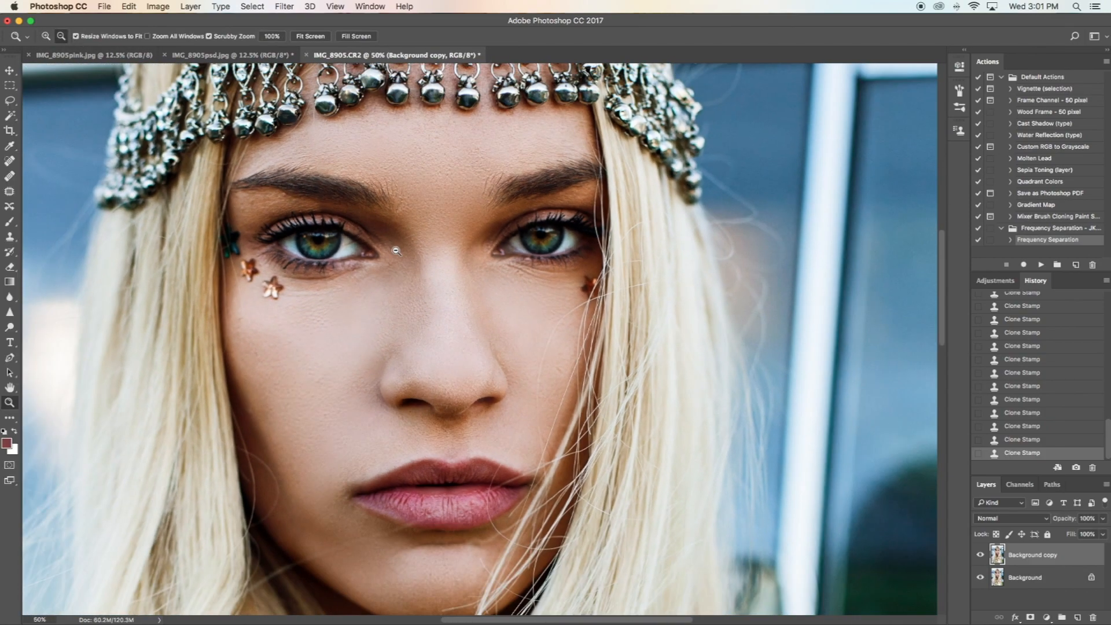
{"action": "left_click", "coordinate": [396, 250]}
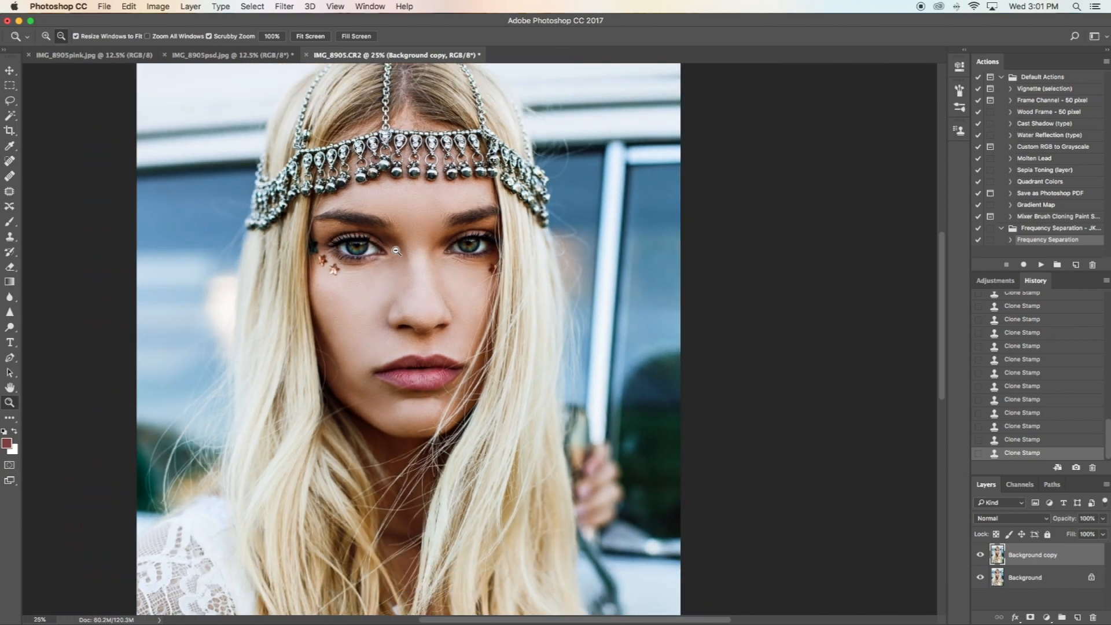
{"action": "left_click", "coordinate": [397, 250]}
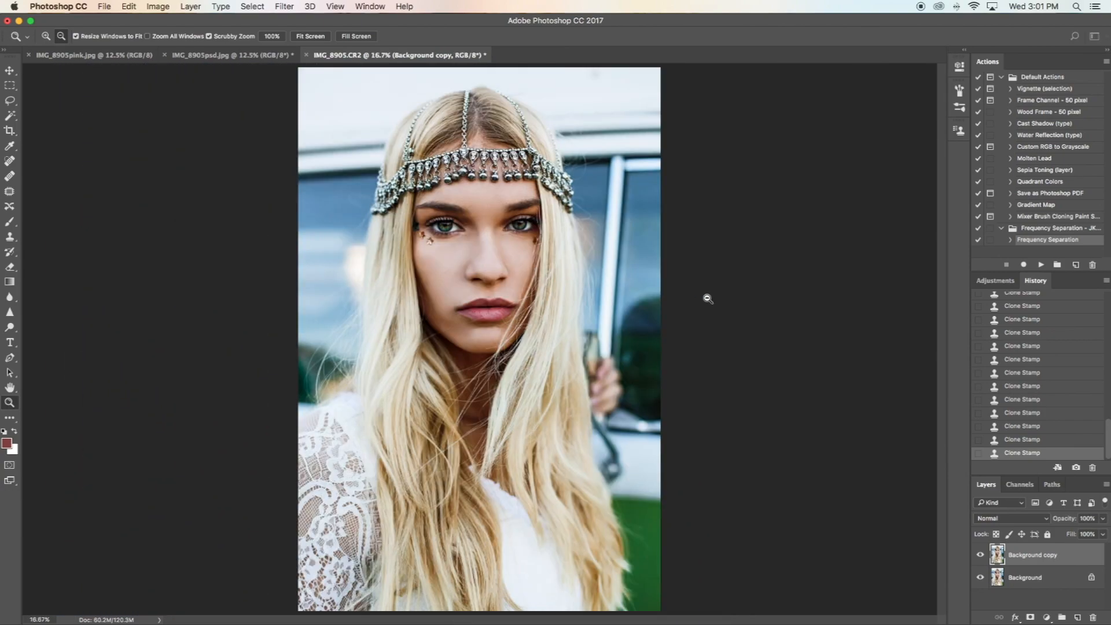
Step: Compare the original IMG_8905.CR2 snapshot with the latest Clone Stamp state, ending on the latest state
{"action": "scroll", "coordinate": [1076, 370], "scroll_direction": "up", "scroll_amount": 10}
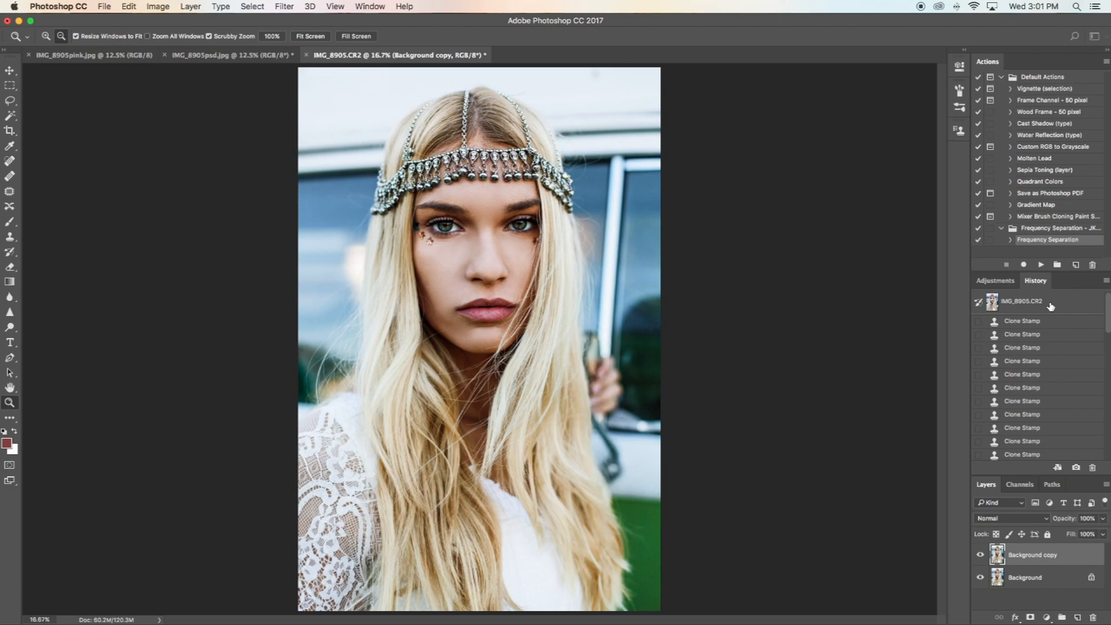
{"action": "left_click", "coordinate": [1052, 306]}
{"action": "scroll", "coordinate": [1053, 359], "scroll_direction": "down", "scroll_amount": 10}
{"action": "left_click", "coordinate": [1058, 457]}
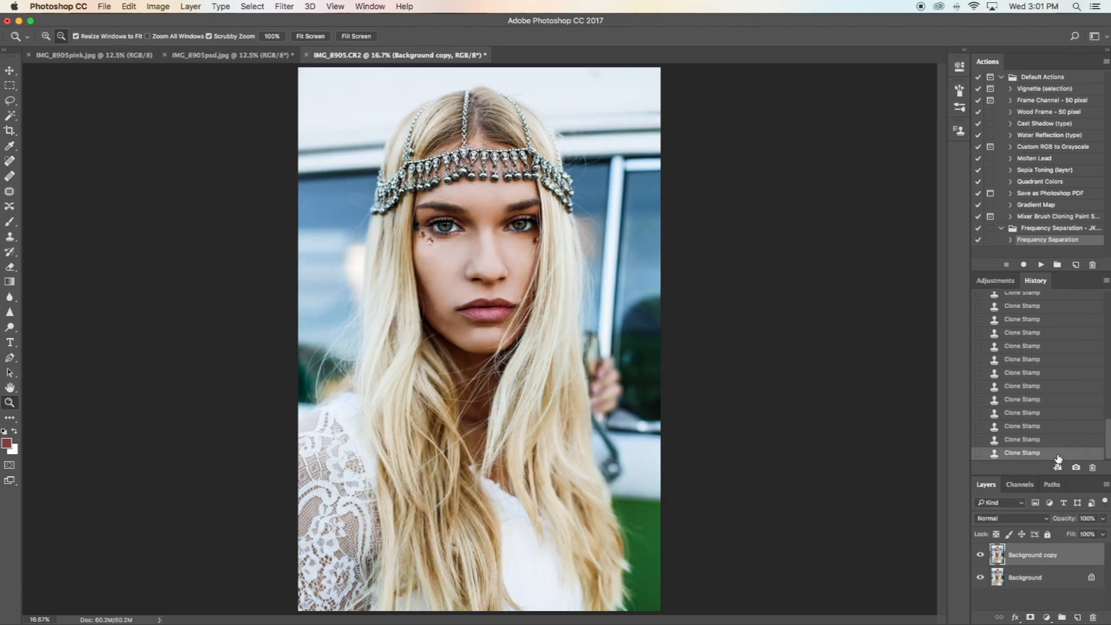
{"action": "scroll", "coordinate": [1071, 351], "scroll_direction": "up", "scroll_amount": 10}
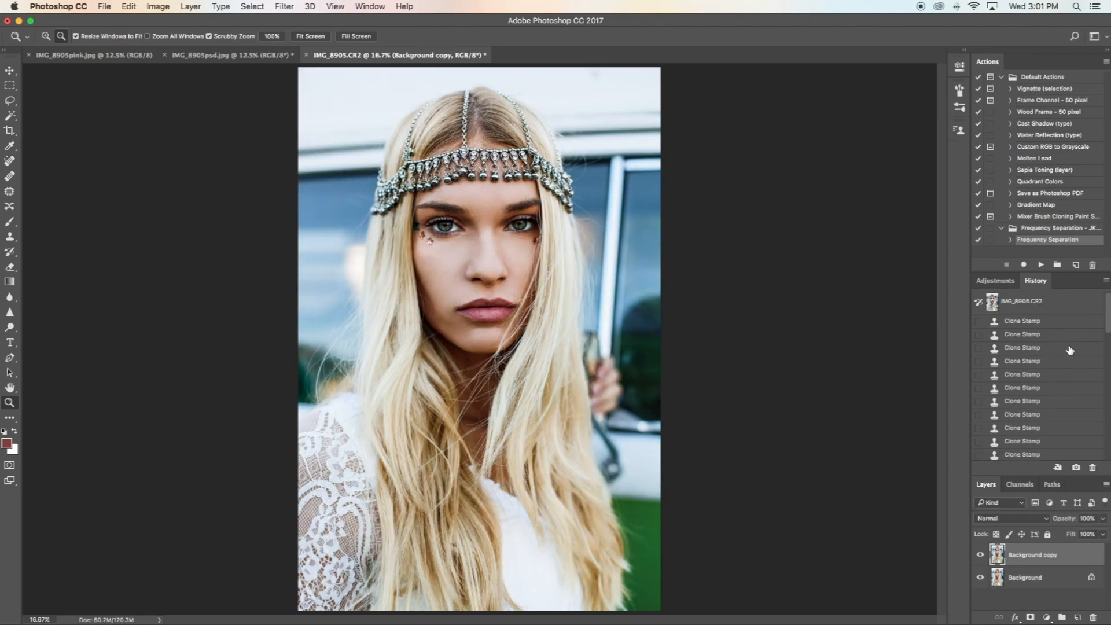
{"action": "left_click", "coordinate": [1056, 305]}
{"action": "scroll", "coordinate": [1067, 373], "scroll_direction": "down", "scroll_amount": 5}
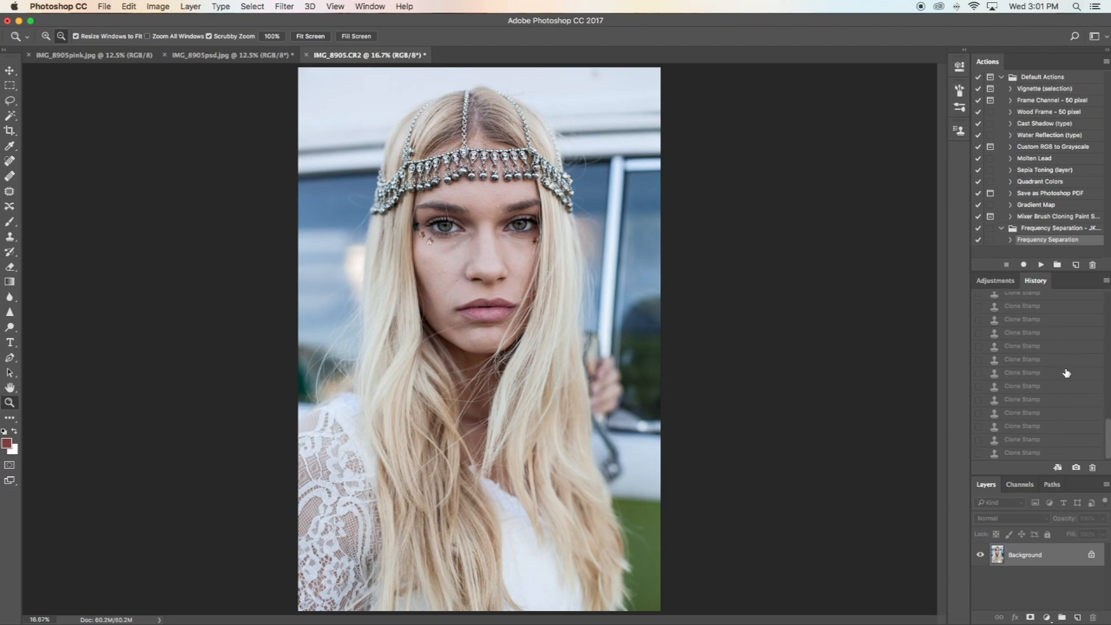
{"action": "left_click", "coordinate": [1033, 453]}
{"action": "left_click", "coordinate": [607, 369]}
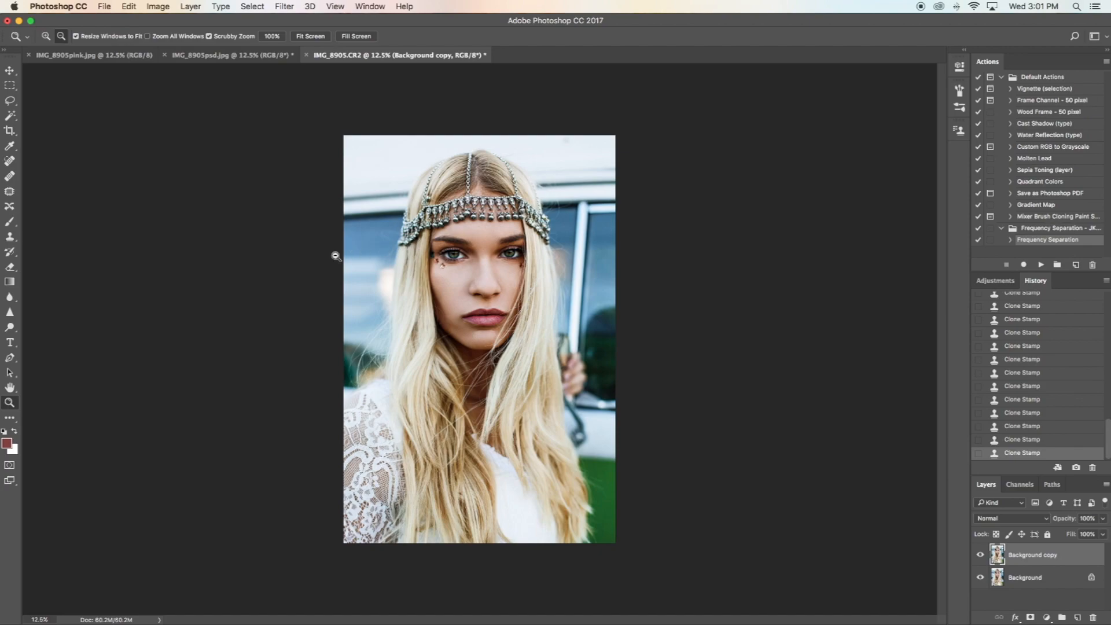
Step: Flatten the image and duplicate the Background layer
{"action": "left_click", "coordinate": [1106, 485]}
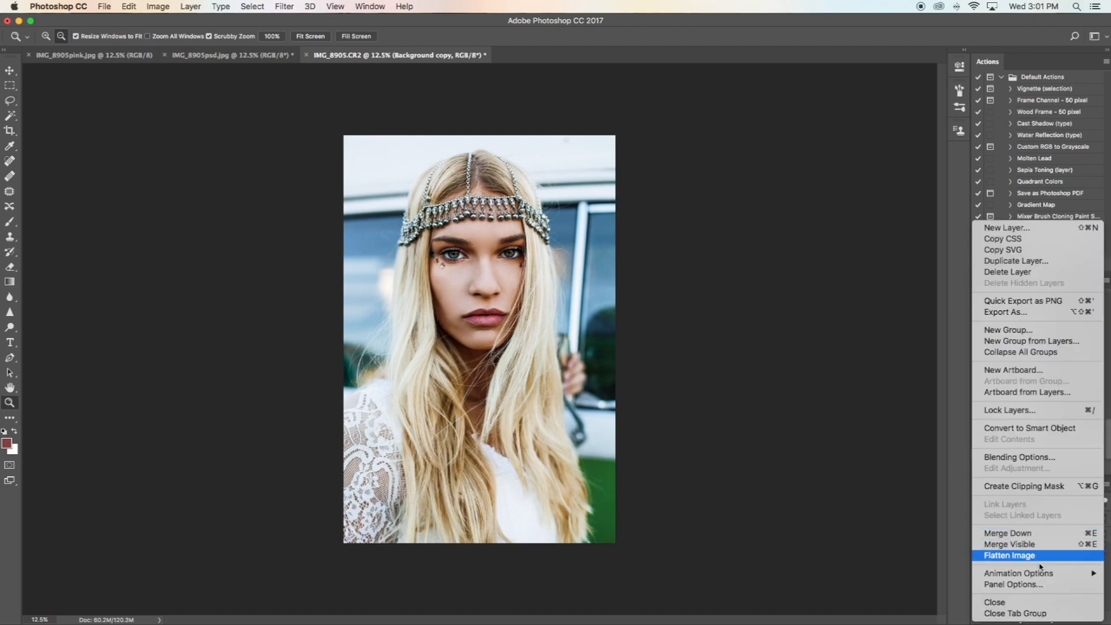
{"action": "left_click", "coordinate": [1048, 556]}
{"action": "left_click_drag", "start_coordinate": [1056, 561], "coordinate": [1081, 620]}
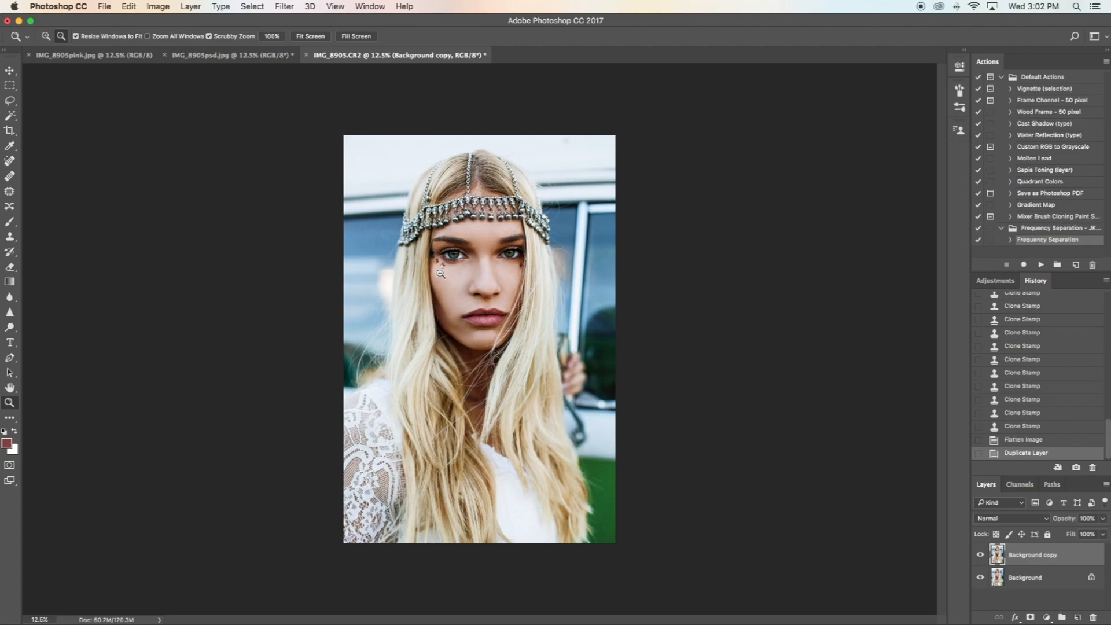
Step: Darken the Background copy layer with a Curves adjustment, pulling the shadow point to input 34, output 5
{"action": "left_click", "coordinate": [46, 36]}
{"action": "left_click", "coordinate": [492, 267]}
{"action": "left_click", "coordinate": [492, 267]}
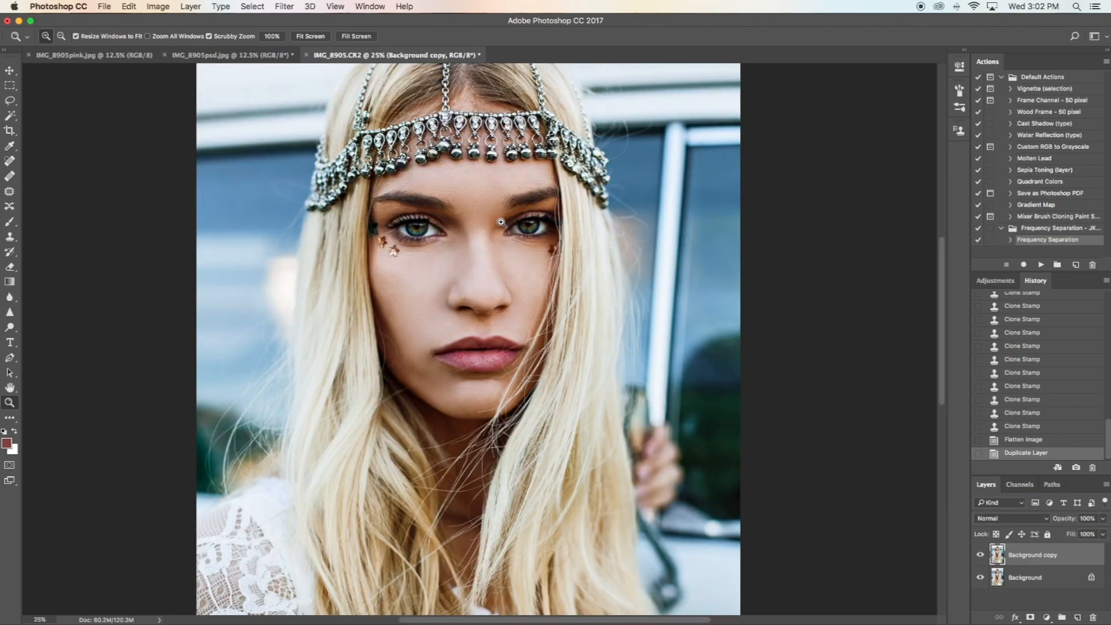
{"action": "left_click", "coordinate": [492, 267]}
{"action": "left_click", "coordinate": [503, 221]}
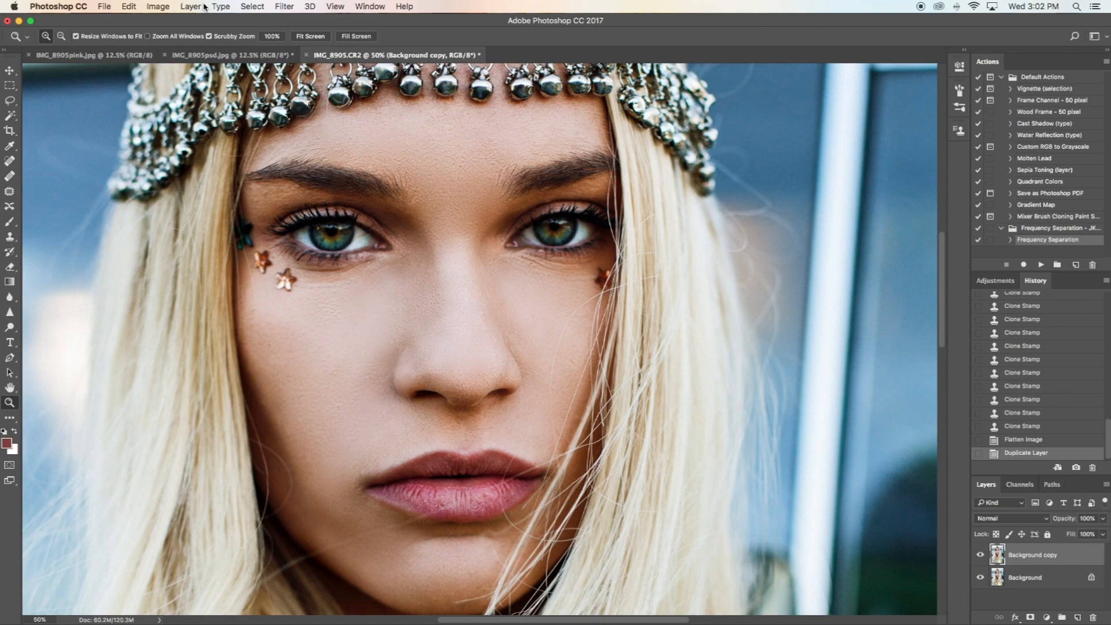
{"action": "left_click", "coordinate": [158, 7]}
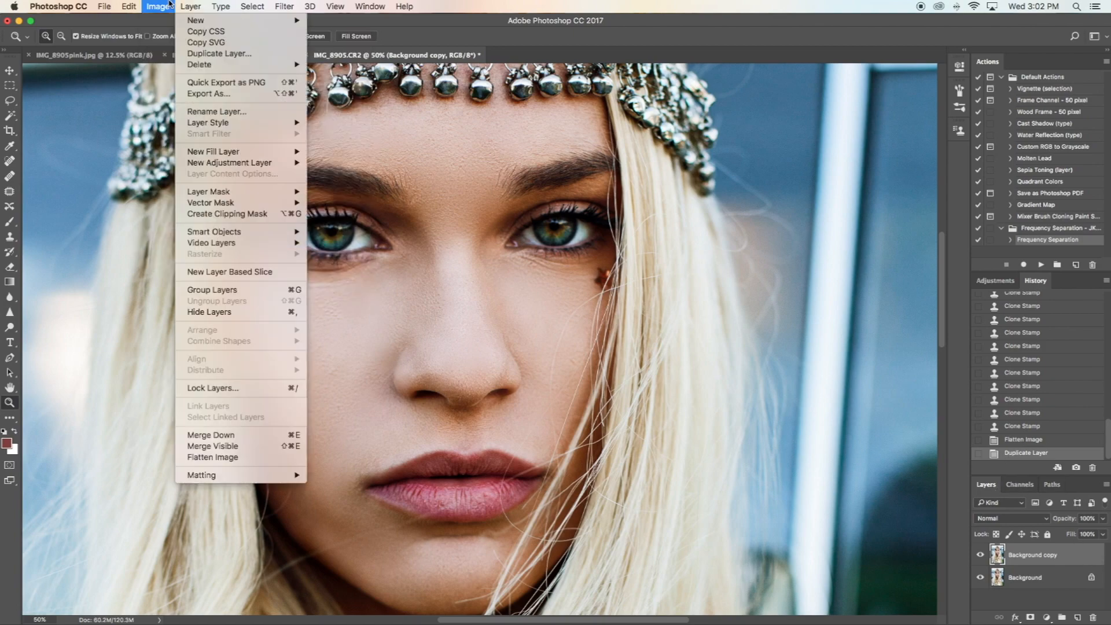
{"action": "mouse_move", "coordinate": [181, 39]}
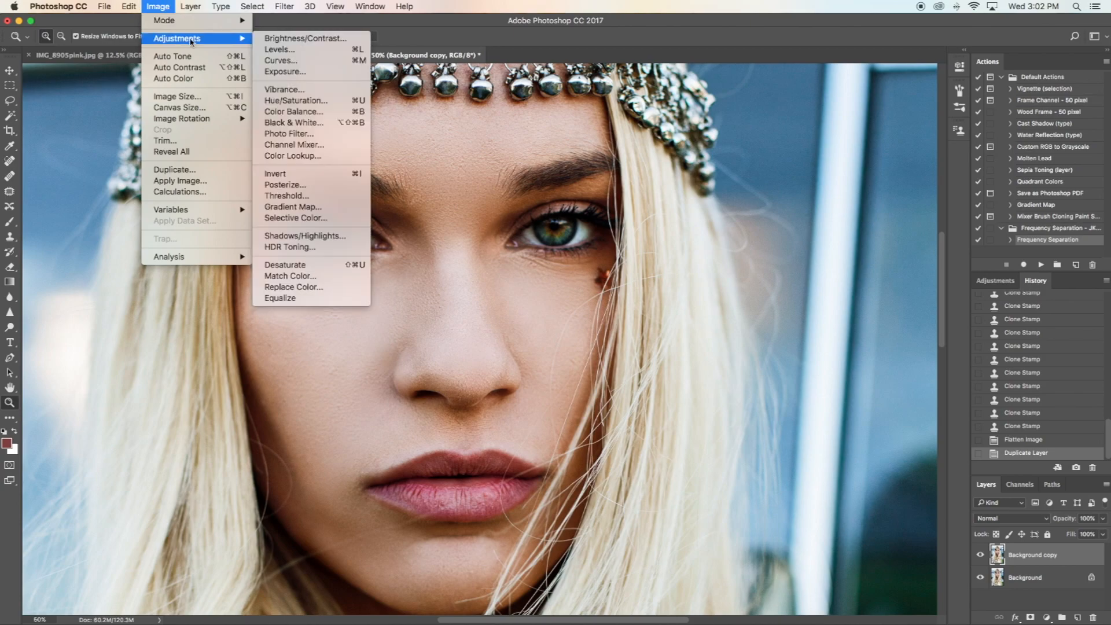
{"action": "left_click", "coordinate": [321, 64]}
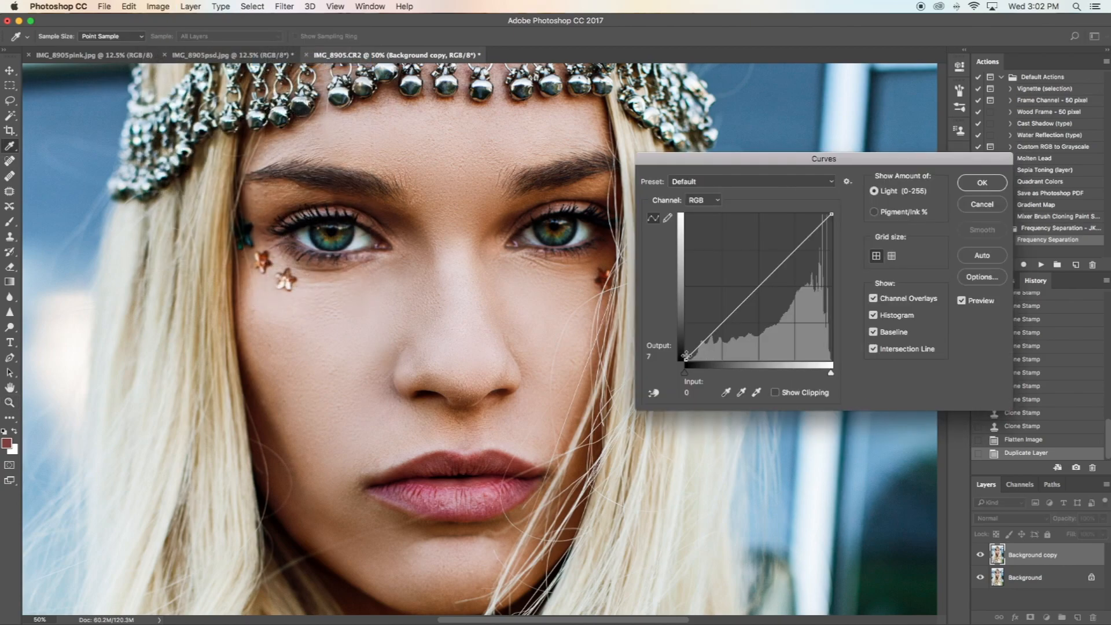
{"action": "left_click_drag", "start_coordinate": [699, 345], "coordinate": [706, 358]}
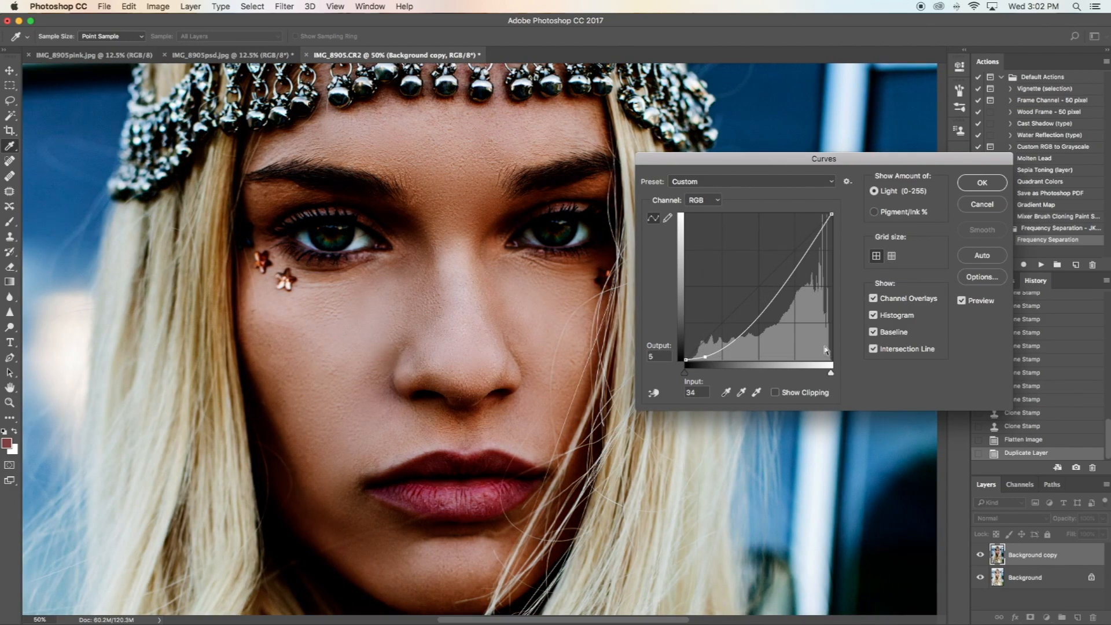
{"action": "left_click", "coordinate": [979, 183]}
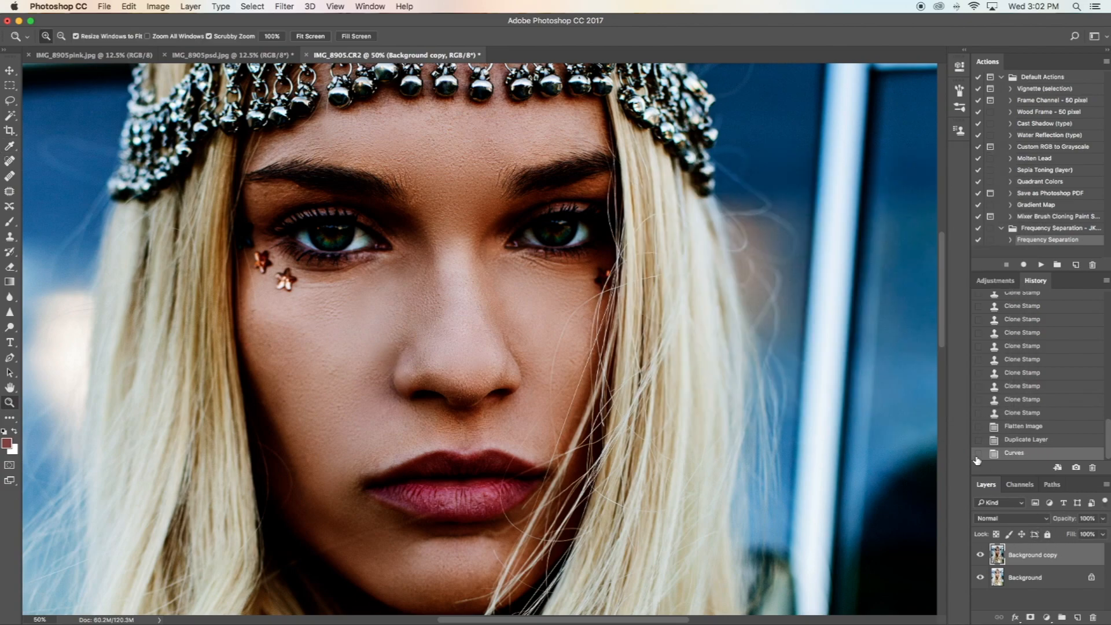
Step: Add a layer mask to the darkened Background copy and invert the mask to black
{"action": "mouse_move", "coordinate": [1029, 623]}
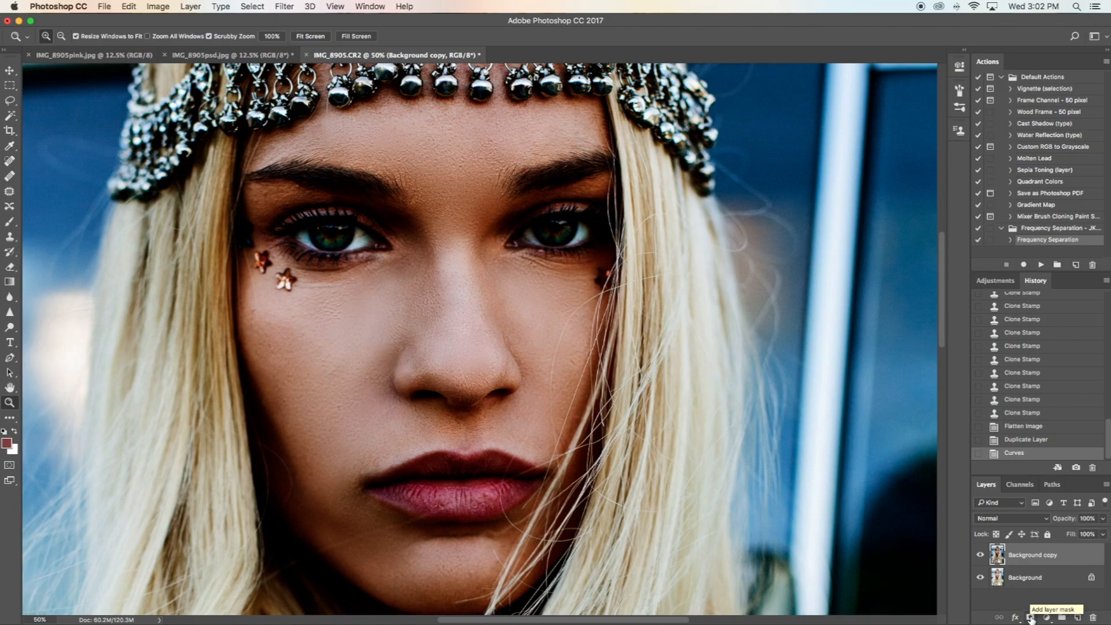
{"action": "left_click", "coordinate": [1030, 618]}
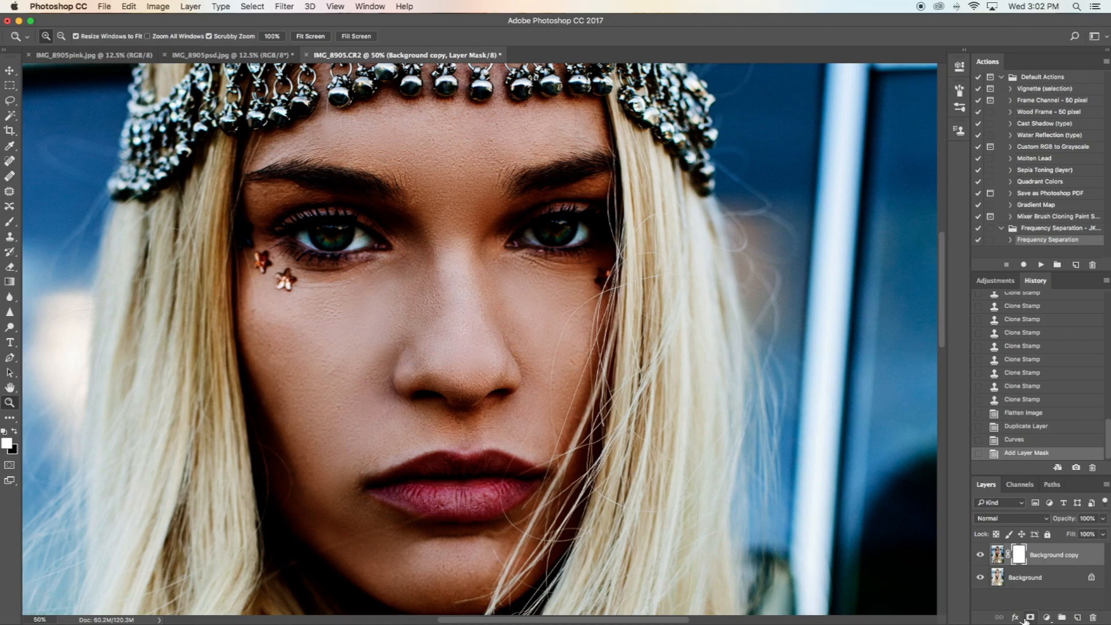
{"action": "key", "text": "super+i"}
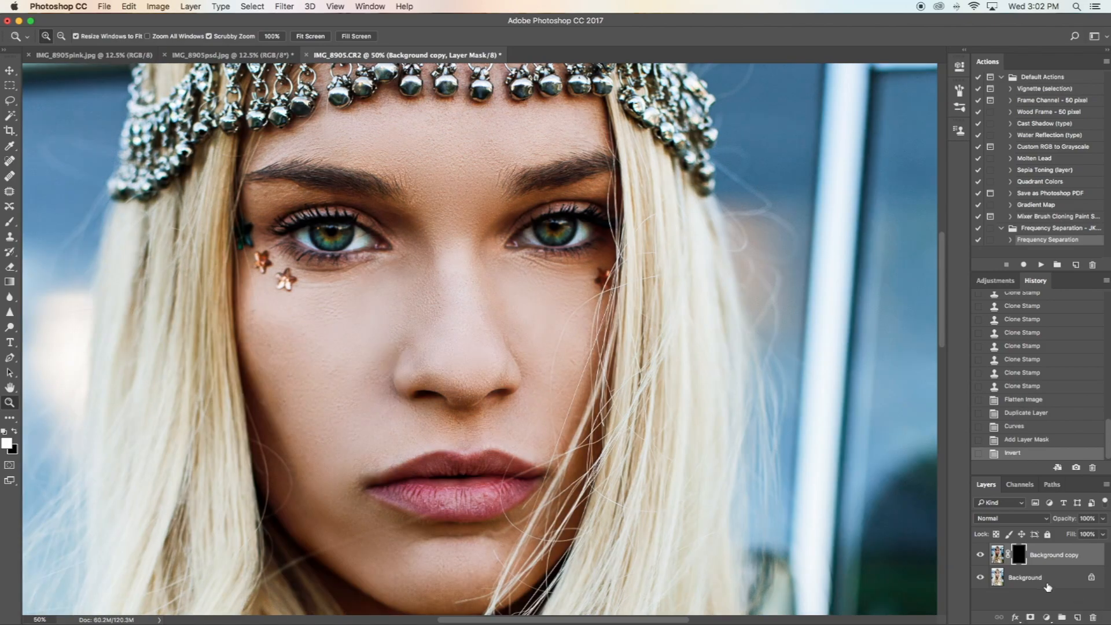
{"action": "left_click", "coordinate": [1020, 556]}
Step: Paint white on the mask over both eyebrows with a soft 44 px brush at 0% hardness to darken them
{"action": "left_click", "coordinate": [405, 207]}
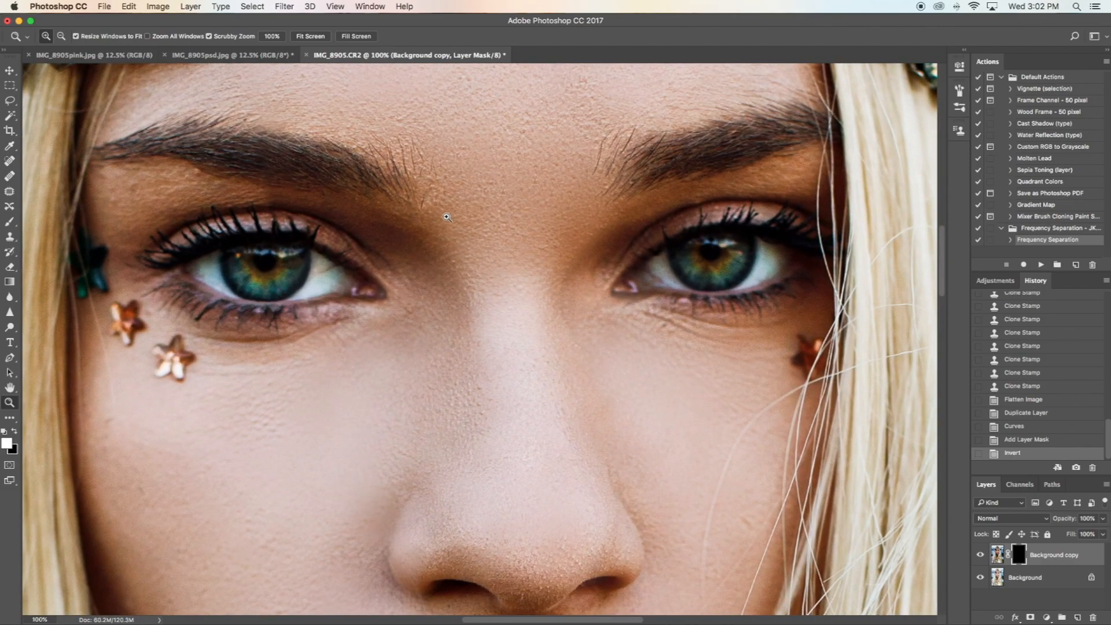
{"action": "left_click", "coordinate": [9, 176]}
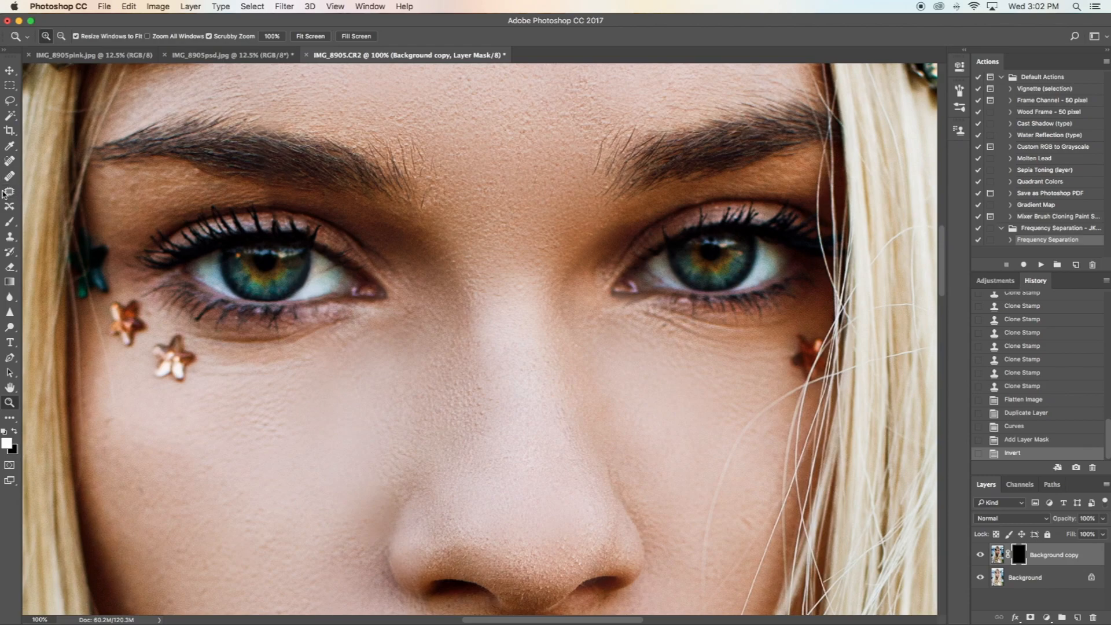
{"action": "left_click", "coordinate": [10, 224]}
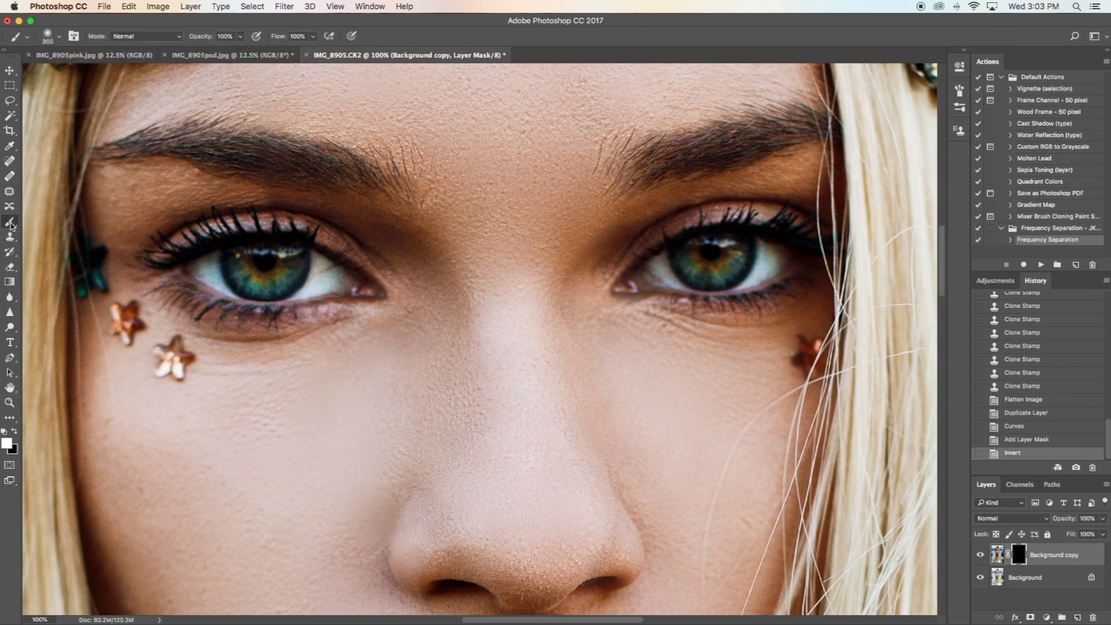
{"action": "left_click", "coordinate": [58, 38]}
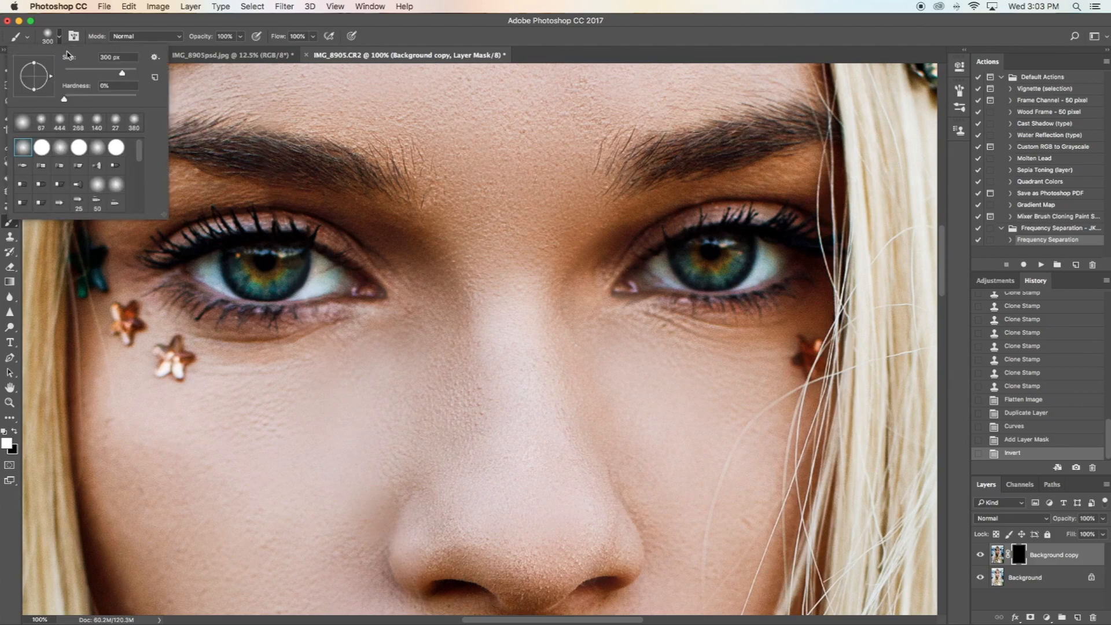
{"action": "left_click_drag", "start_coordinate": [122, 75], "coordinate": [77, 74]}
{"action": "left_click_drag", "start_coordinate": [93, 74], "coordinate": [79, 74]}
{"action": "key", "text": "Return"}
{"action": "mouse_move", "coordinate": [638, 163]}
{"action": "left_mouse_down"}
{"action": "mouse_move", "coordinate": [666, 162]}
{"action": "mouse_move", "coordinate": [744, 144]}
{"action": "mouse_move", "coordinate": [783, 115]}
{"action": "mouse_move", "coordinate": [801, 134]}
{"action": "left_mouse_up"}
{"action": "mouse_move", "coordinate": [392, 172]}
{"action": "left_mouse_down"}
{"action": "mouse_move", "coordinate": [384, 162]}
{"action": "mouse_move", "coordinate": [352, 183]}
{"action": "mouse_move", "coordinate": [278, 154]}
{"action": "mouse_move", "coordinate": [223, 163]}
{"action": "mouse_move", "coordinate": [262, 175]}
{"action": "mouse_move", "coordinate": [185, 136]}
{"action": "mouse_move", "coordinate": [114, 154]}
{"action": "mouse_move", "coordinate": [112, 143]}
{"action": "left_mouse_up"}
{"action": "mouse_move", "coordinate": [640, 168]}
{"action": "left_mouse_down"}
{"action": "mouse_move", "coordinate": [804, 139]}
{"action": "mouse_move", "coordinate": [821, 116]}
{"action": "left_mouse_up"}
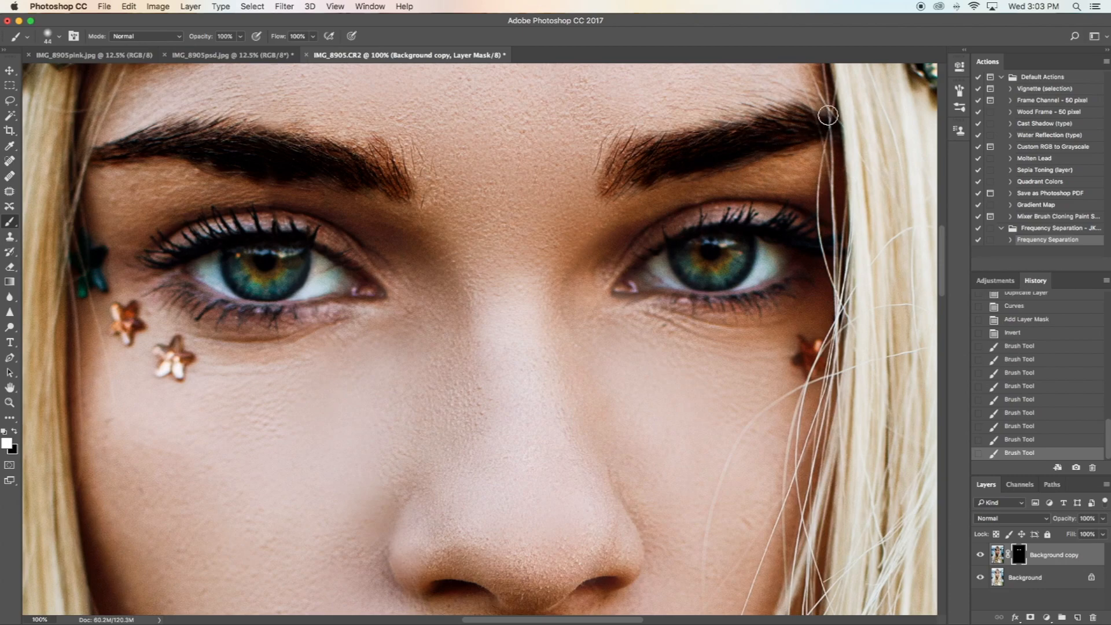
Step: Paint white on the mask along the lash lines of both eyes with a soft 30 px brush, redoing the last stroke
{"action": "mouse_move", "coordinate": [626, 264]}
{"action": "left_mouse_down"}
{"action": "mouse_move", "coordinate": [726, 226]}
{"action": "mouse_move", "coordinate": [802, 241]}
{"action": "mouse_move", "coordinate": [811, 251]}
{"action": "mouse_move", "coordinate": [720, 229]}
{"action": "mouse_move", "coordinate": [789, 265]}
{"action": "left_mouse_up"}
{"action": "right_click", "coordinate": [801, 242]}
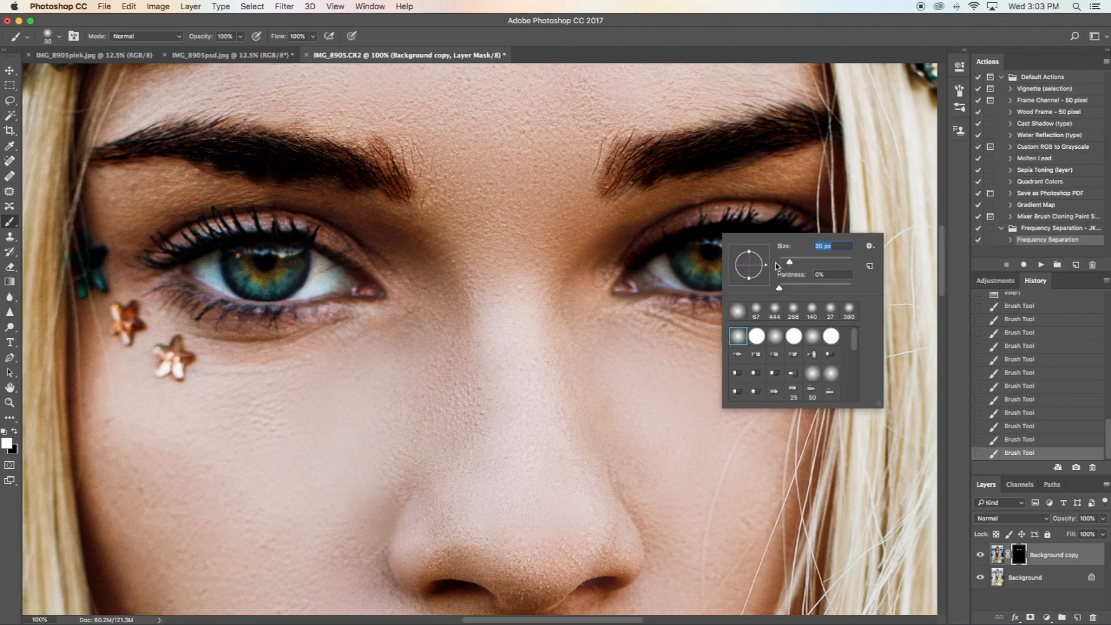
{"action": "mouse_move", "coordinate": [660, 291]}
{"action": "left_mouse_down"}
{"action": "mouse_move", "coordinate": [707, 299]}
{"action": "mouse_move", "coordinate": [769, 290]}
{"action": "mouse_move", "coordinate": [811, 266]}
{"action": "left_mouse_up"}
{"action": "mouse_move", "coordinate": [315, 299]}
{"action": "left_mouse_down"}
{"action": "mouse_move", "coordinate": [225, 302]}
{"action": "mouse_move", "coordinate": [166, 269]}
{"action": "mouse_move", "coordinate": [266, 235]}
{"action": "mouse_move", "coordinate": [300, 237]}
{"action": "mouse_move", "coordinate": [370, 292]}
{"action": "left_mouse_up"}
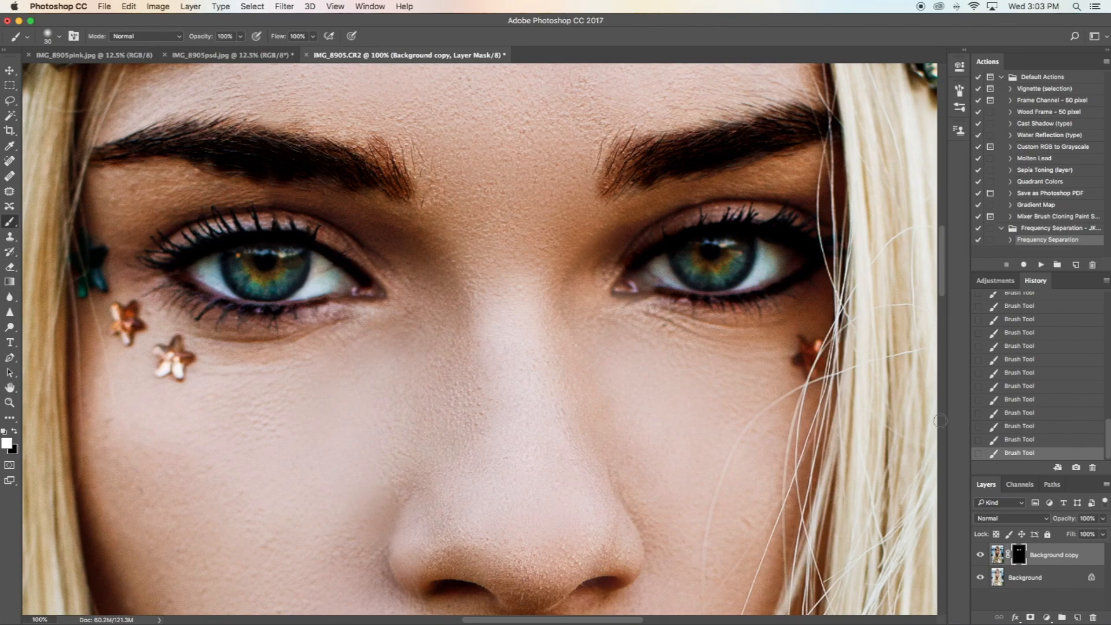
{"action": "left_click", "coordinate": [1019, 439]}
{"action": "mouse_move", "coordinate": [167, 263]}
{"action": "left_mouse_down"}
{"action": "mouse_move", "coordinate": [205, 247]}
{"action": "mouse_move", "coordinate": [278, 238]}
{"action": "mouse_move", "coordinate": [373, 288]}
{"action": "left_mouse_up"}
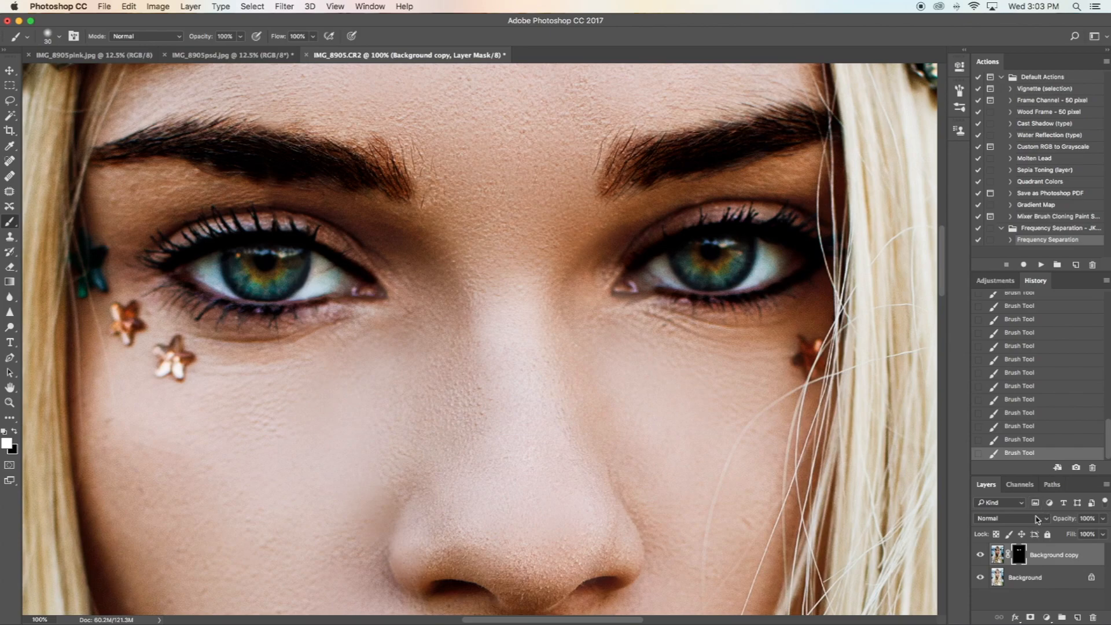
Step: Lower the opacity of the masked Background copy layer to 17%
{"action": "left_click", "coordinate": [1103, 518]}
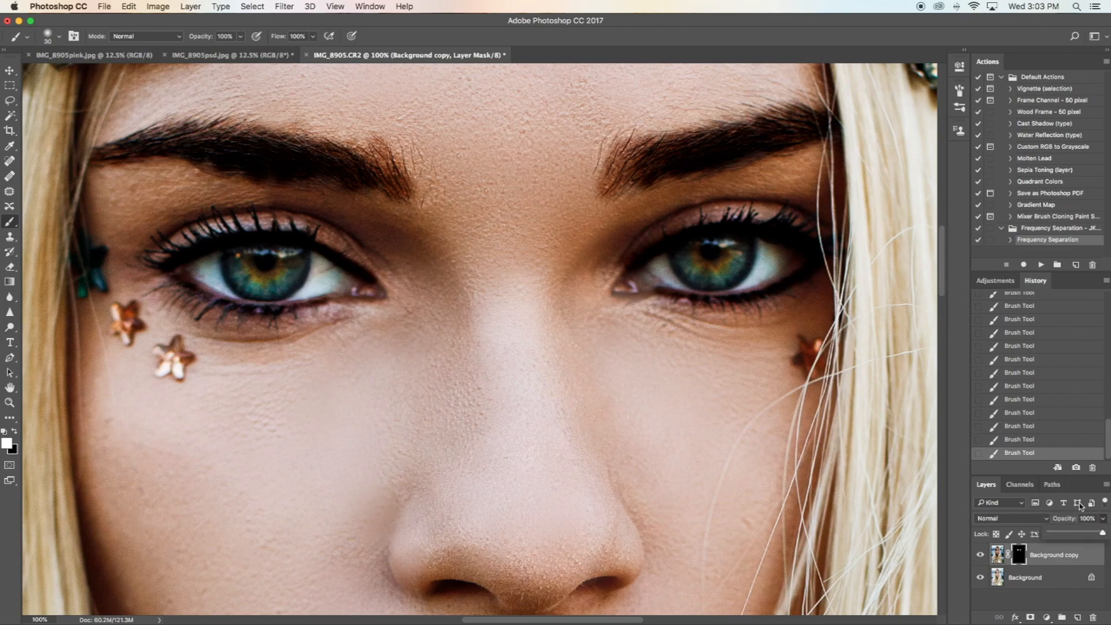
{"action": "mouse_move", "coordinate": [1102, 534]}
{"action": "left_mouse_down"}
{"action": "mouse_move", "coordinate": [1042, 530]}
{"action": "mouse_move", "coordinate": [1059, 536]}
{"action": "left_mouse_up"}
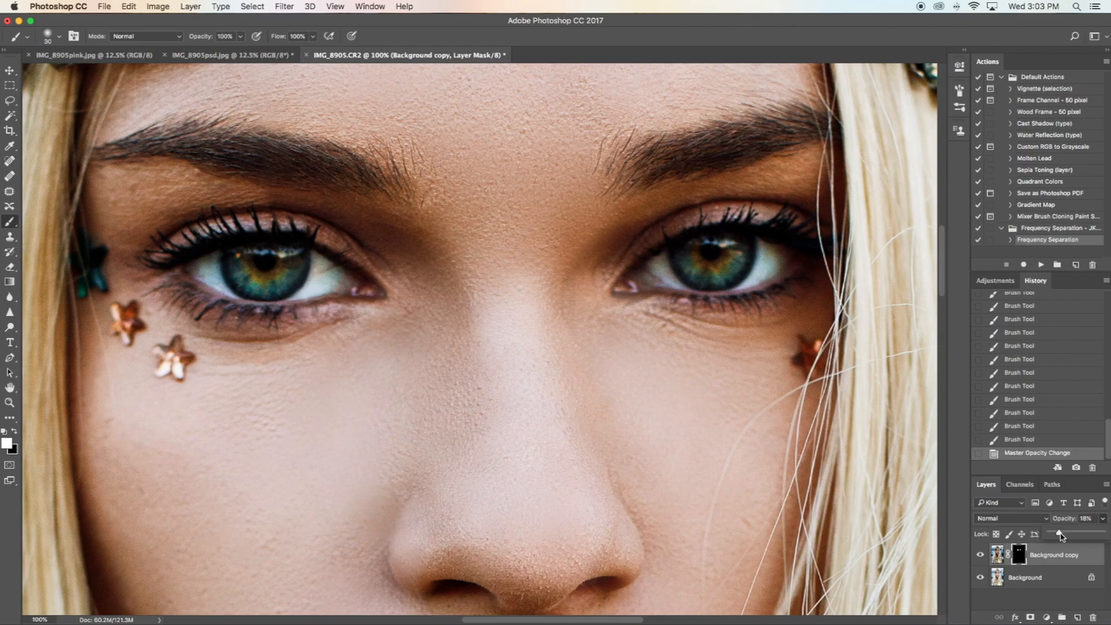
{"action": "left_click_drag", "start_coordinate": [1062, 536], "coordinate": [1063, 535]}
Step: Flatten the image so the darkened brows and lash lines merge into the Background layer
{"action": "left_click", "coordinate": [9, 402]}
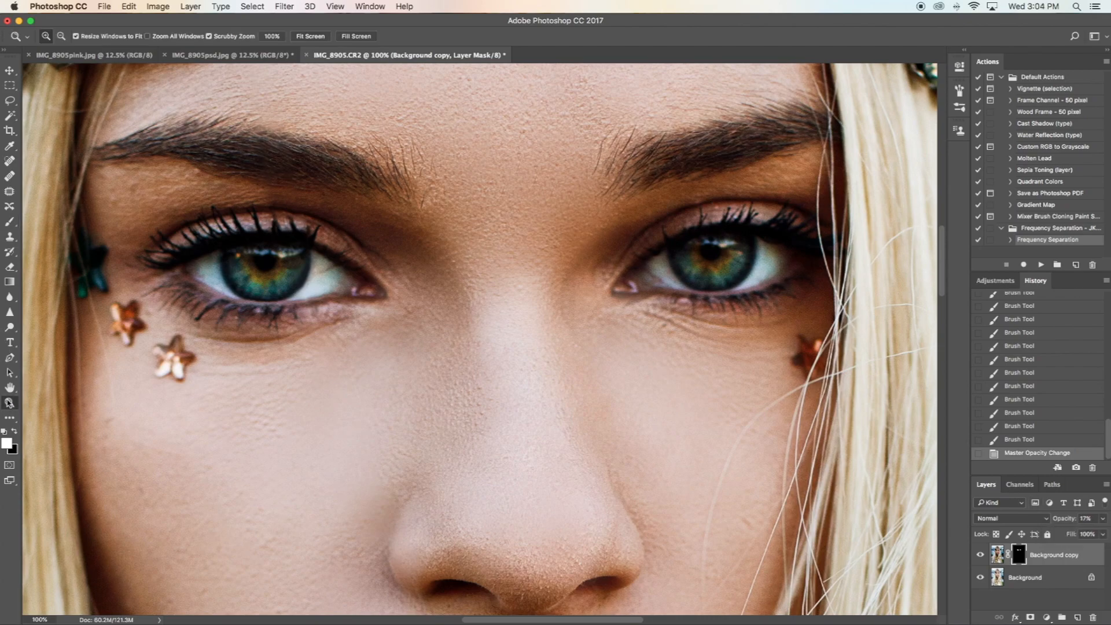
{"action": "left_click", "coordinate": [61, 36]}
{"action": "left_click", "coordinate": [384, 246]}
{"action": "left_click", "coordinate": [411, 289]}
{"action": "left_click", "coordinate": [410, 289]}
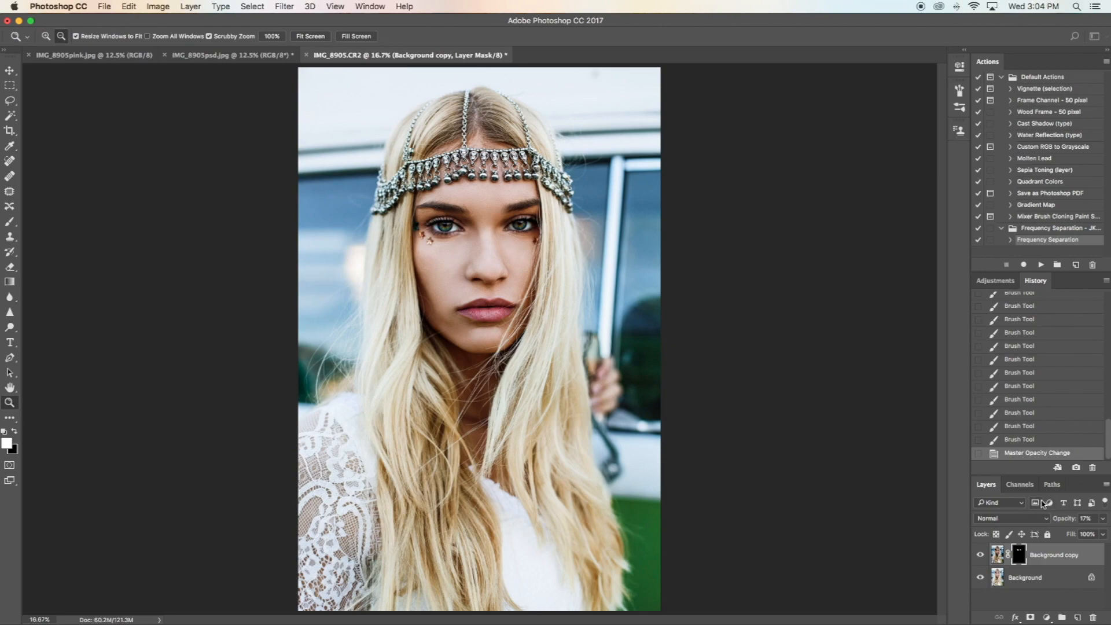
{"action": "left_click", "coordinate": [546, 427]}
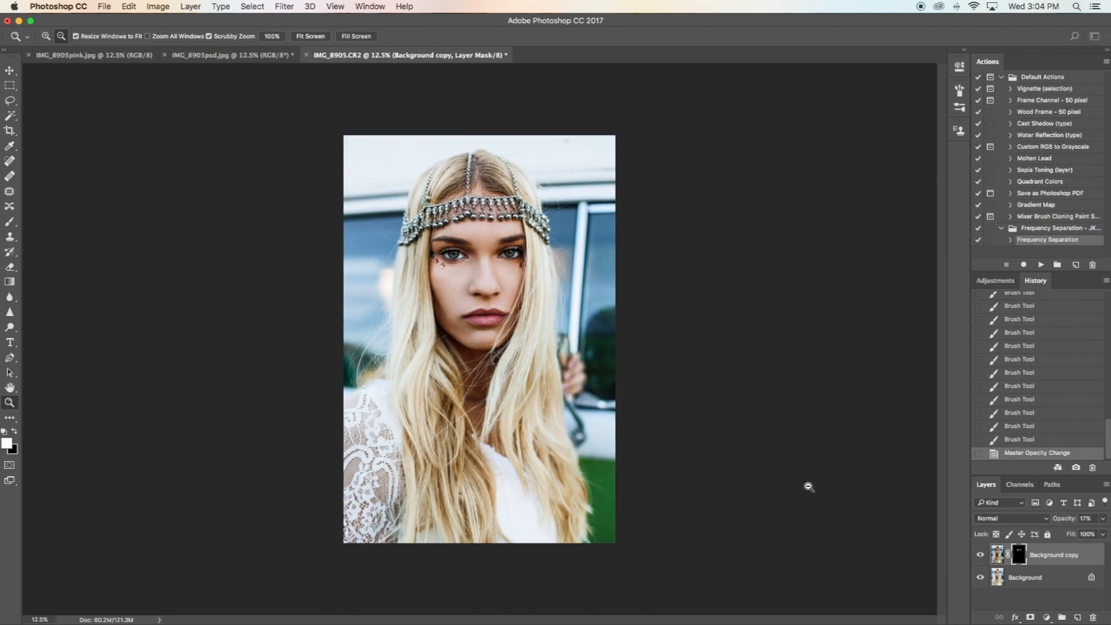
{"action": "left_click", "coordinate": [1107, 486]}
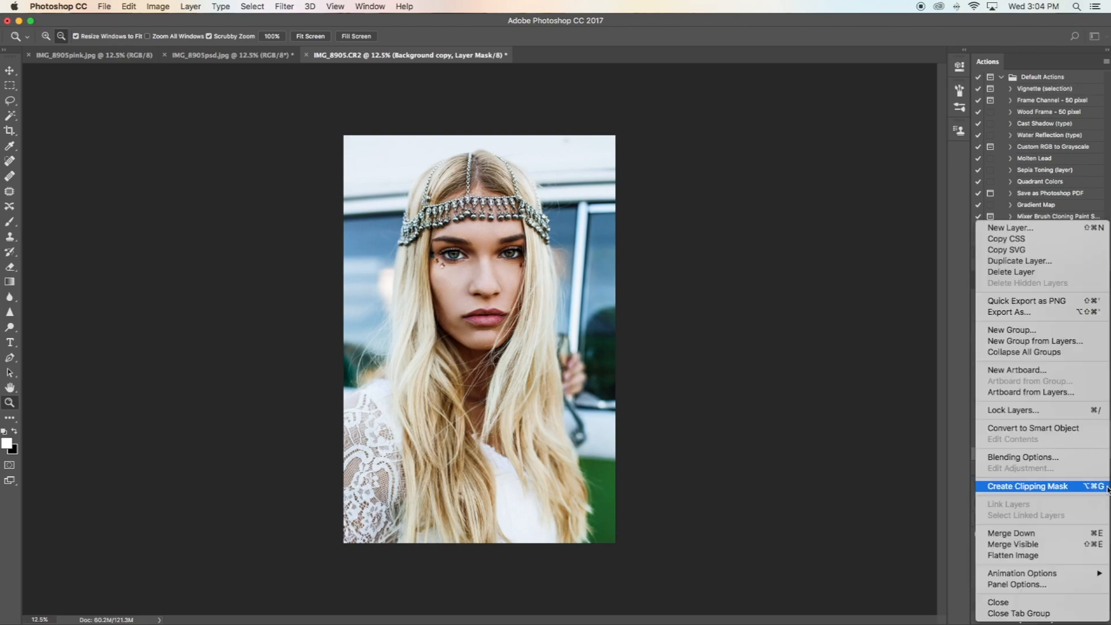
{"action": "left_click", "coordinate": [1049, 553]}
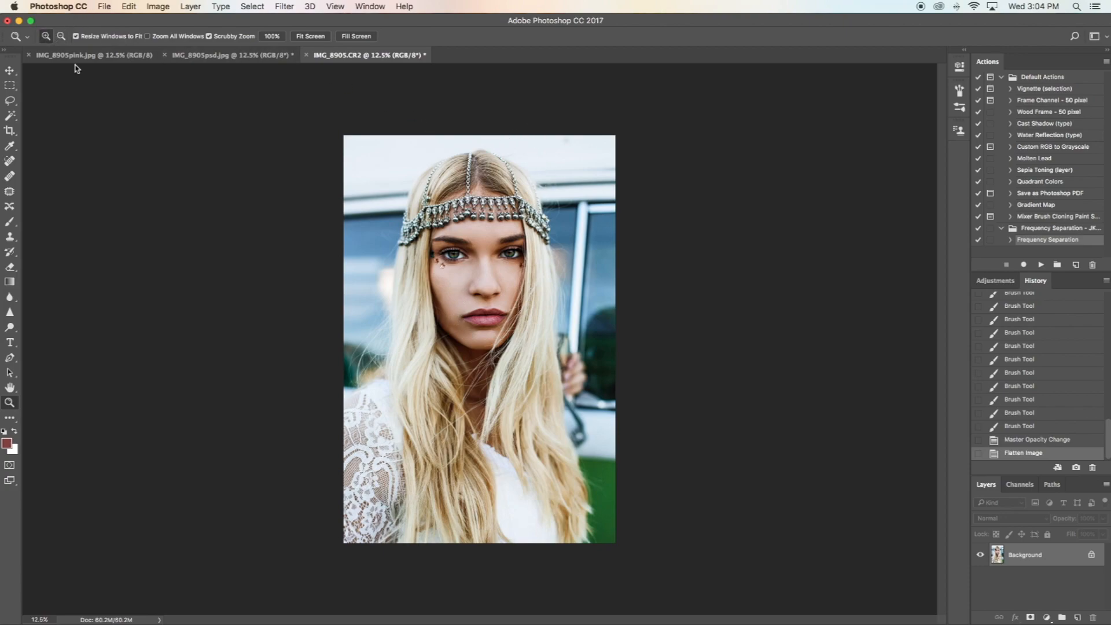
Step: Dodge the star stickers beside both eyes with a soft 38 px brush, Midtones range, 50% exposure
{"action": "left_click", "coordinate": [490, 255]}
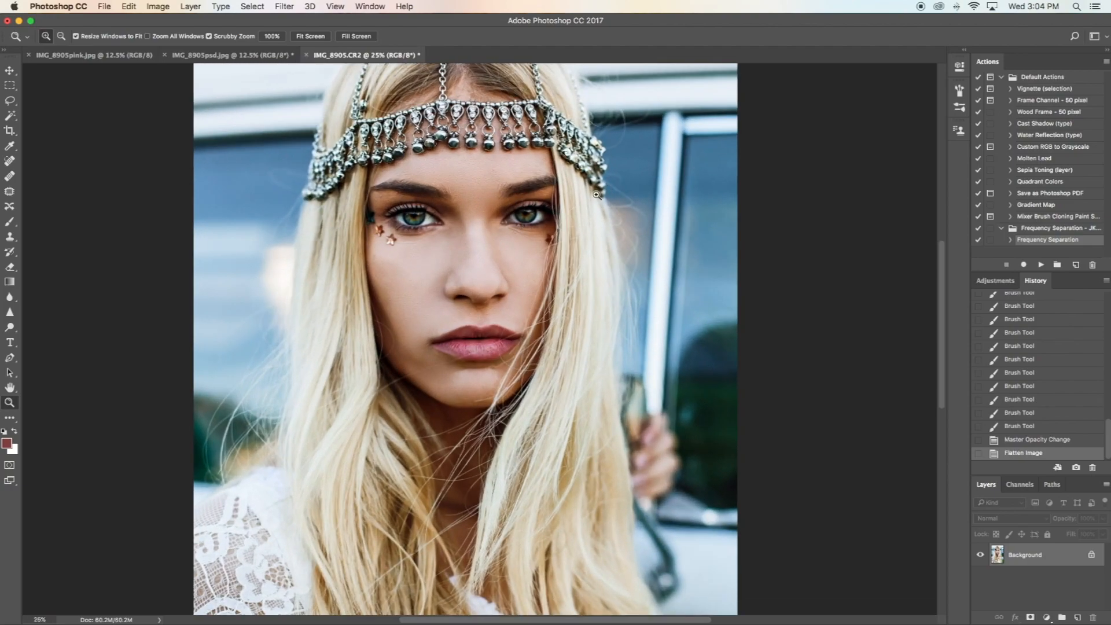
{"action": "left_click", "coordinate": [483, 223]}
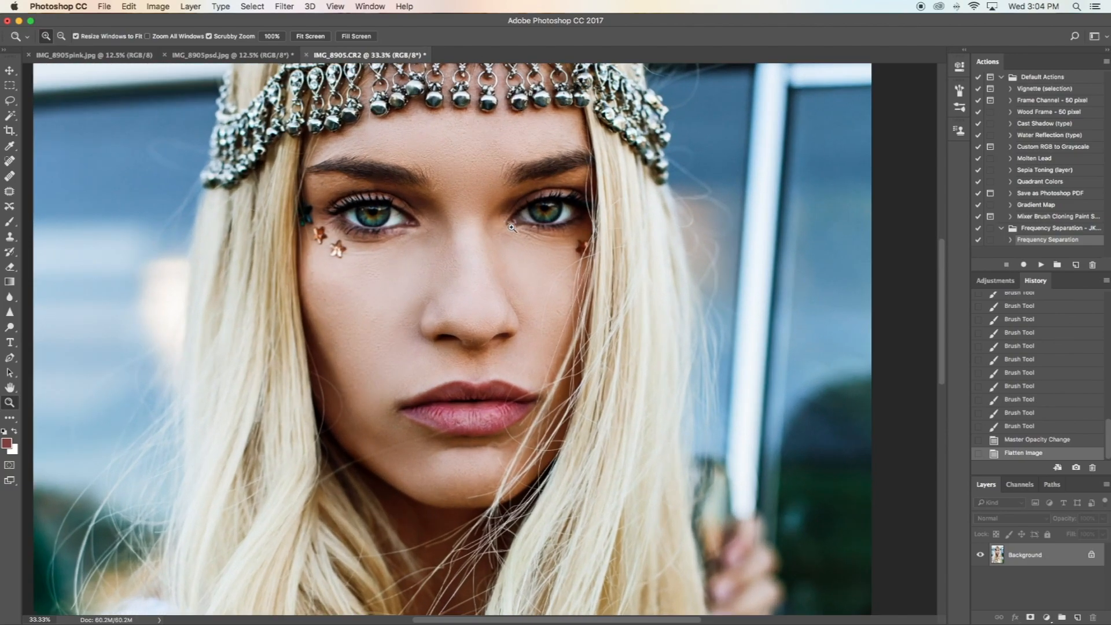
{"action": "left_click", "coordinate": [509, 227]}
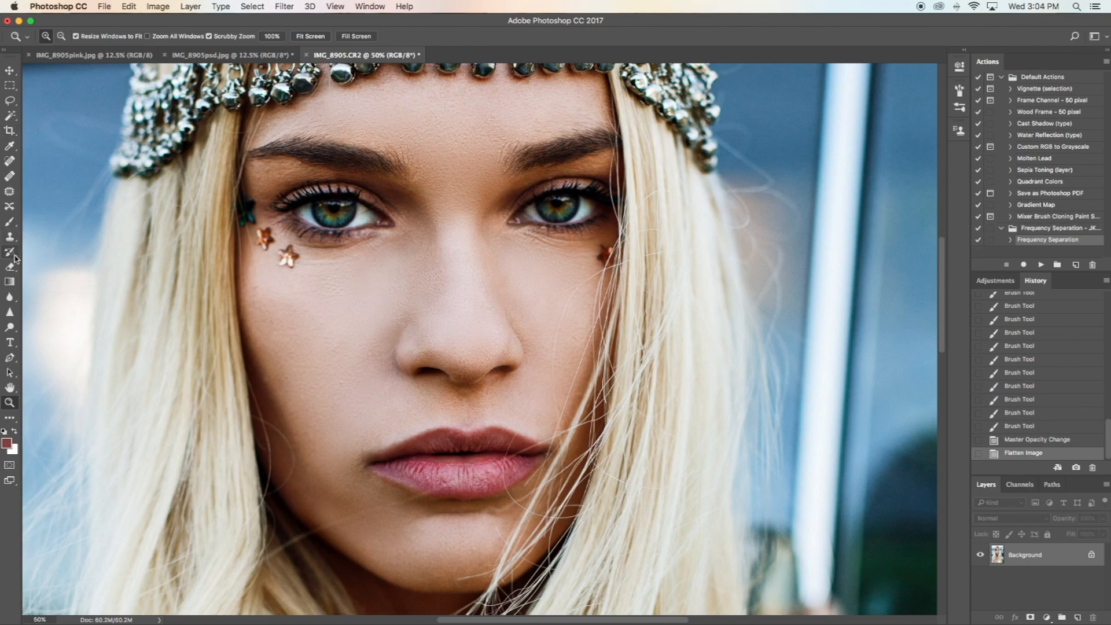
{"action": "left_click", "coordinate": [9, 326]}
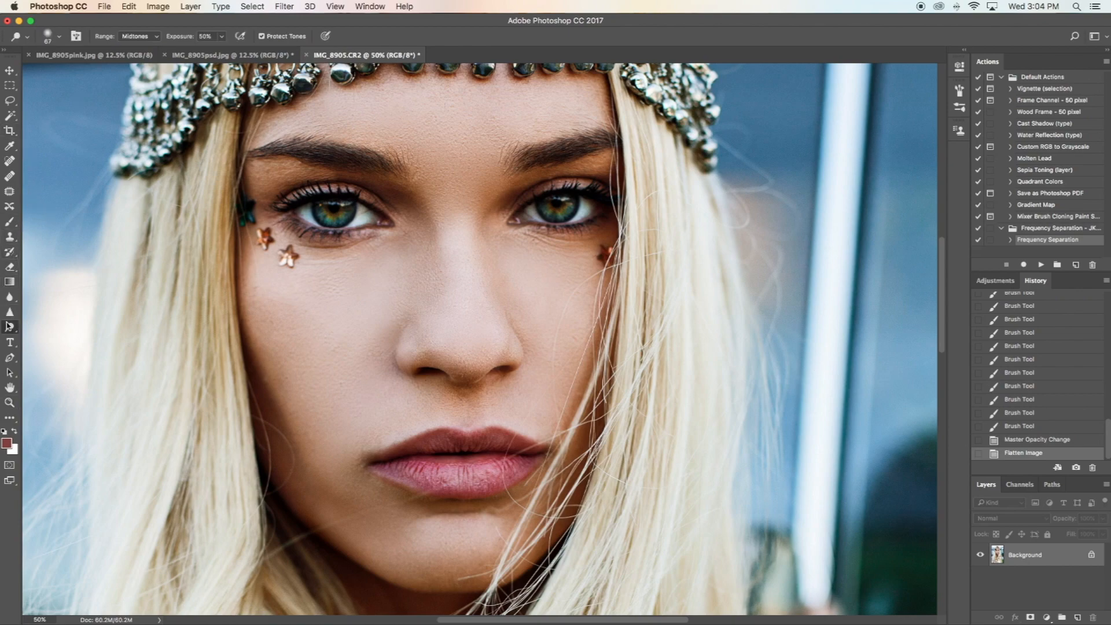
{"action": "right_click", "coordinate": [288, 264]}
{"action": "left_click_drag", "start_coordinate": [370, 295], "coordinate": [360, 297]}
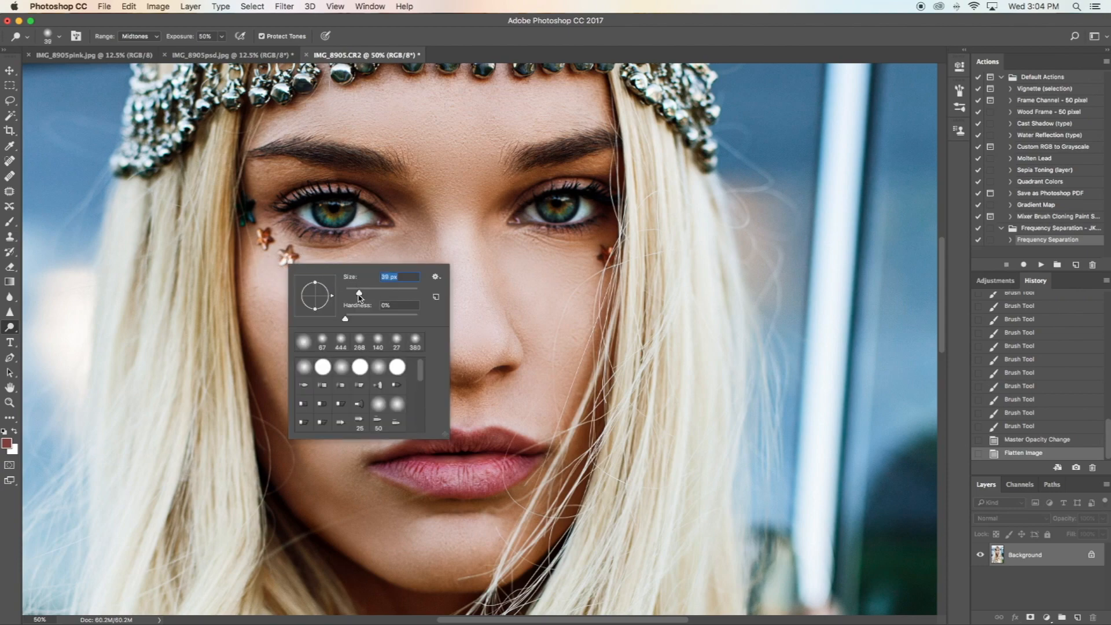
{"action": "left_click", "coordinate": [293, 259]}
{"action": "mouse_move", "coordinate": [267, 241]}
{"action": "left_mouse_down"}
{"action": "mouse_move", "coordinate": [244, 222]}
{"action": "mouse_move", "coordinate": [255, 214]}
{"action": "left_mouse_up"}
{"action": "left_click_drag", "start_coordinate": [606, 255], "coordinate": [608, 257]}
Step: Dodge the gems and beads of the headpiece across the forehead at Midtones, 50% exposure
{"action": "scroll", "coordinate": [897, 254], "scroll_direction": "up", "scroll_amount": 5}
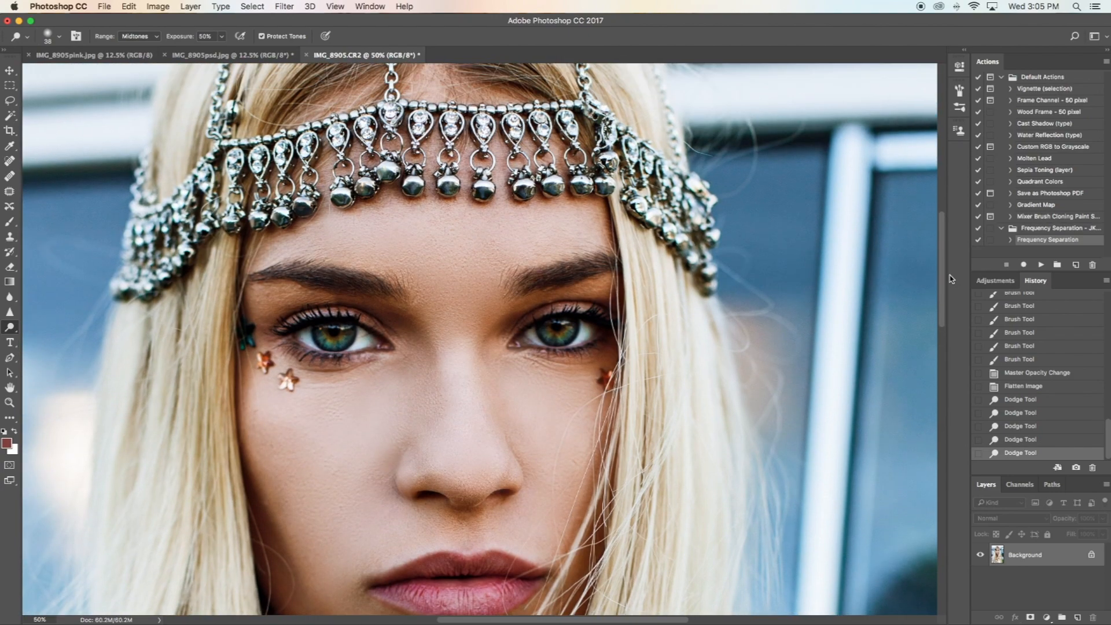
{"action": "mouse_move", "coordinate": [518, 126]}
{"action": "left_mouse_down"}
{"action": "mouse_move", "coordinate": [565, 125]}
{"action": "mouse_move", "coordinate": [633, 149]}
{"action": "left_mouse_up"}
{"action": "left_click_drag", "start_coordinate": [445, 81], "coordinate": [391, 105]}
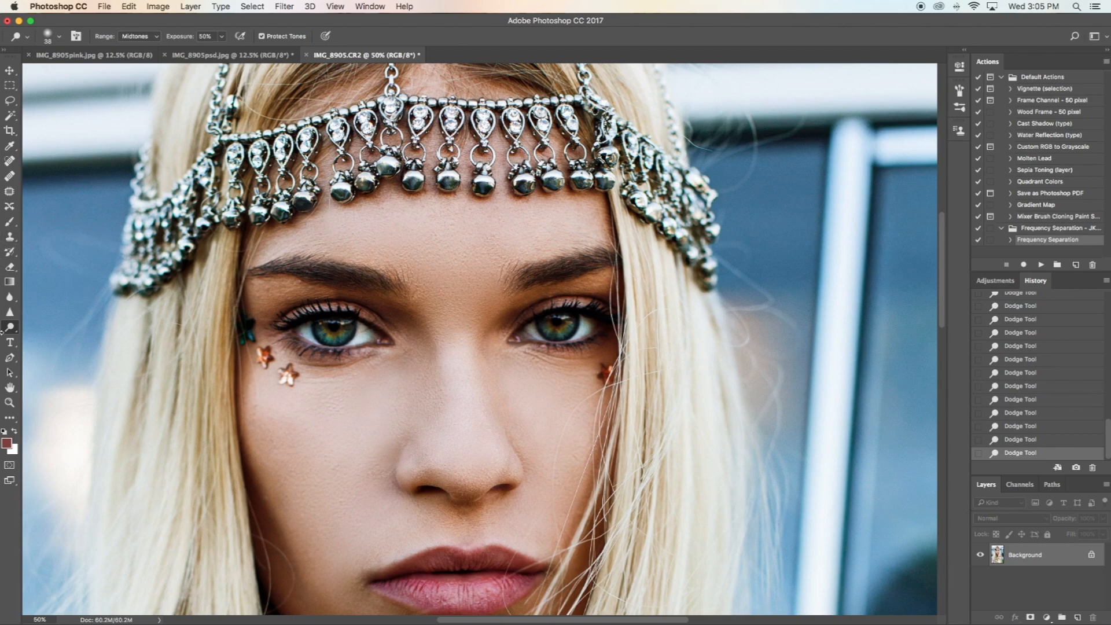
Step: Compare the whole portrait in its original opened state with the latest Dodge state, ending on the edited version
{"action": "left_click", "coordinate": [10, 402]}
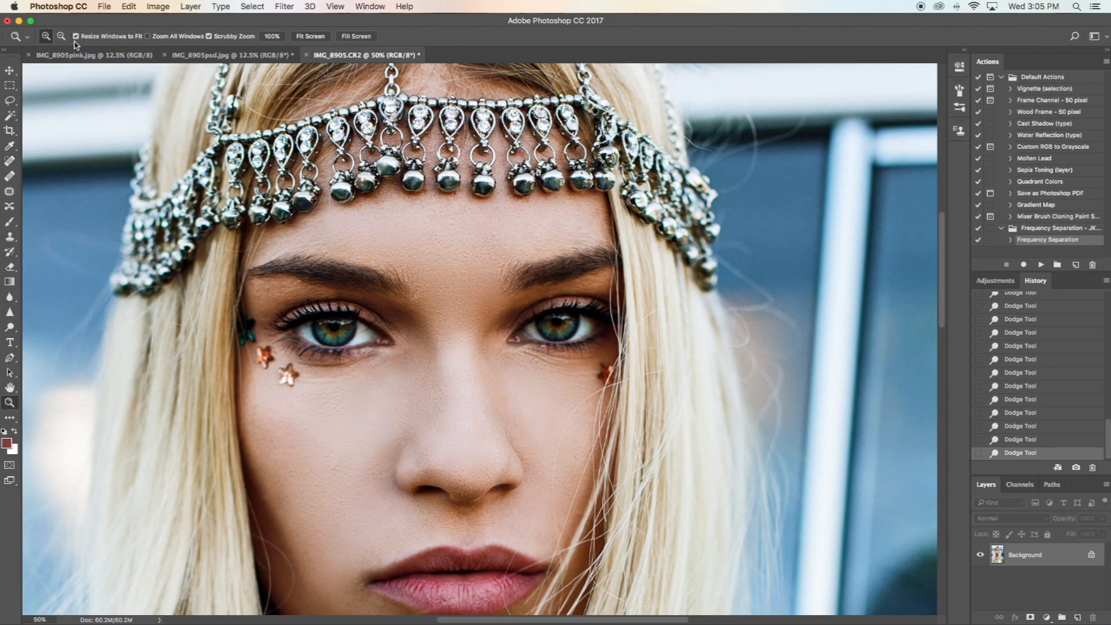
{"action": "left_click", "coordinate": [62, 36]}
{"action": "left_click", "coordinate": [156, 147]}
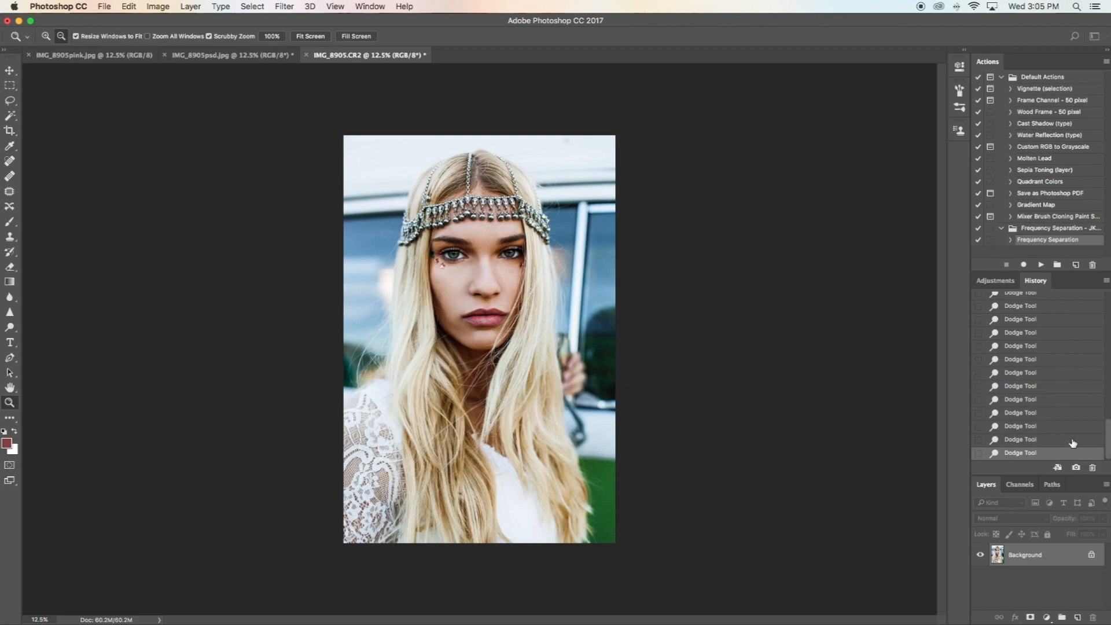
{"action": "mouse_move", "coordinate": [1109, 439]}
{"action": "left_mouse_down"}
{"action": "mouse_move", "coordinate": [1108, 311]}
{"action": "mouse_move", "coordinate": [1099, 449]}
{"action": "mouse_move", "coordinate": [1108, 336]}
{"action": "mouse_move", "coordinate": [1096, 294]}
{"action": "left_mouse_up"}
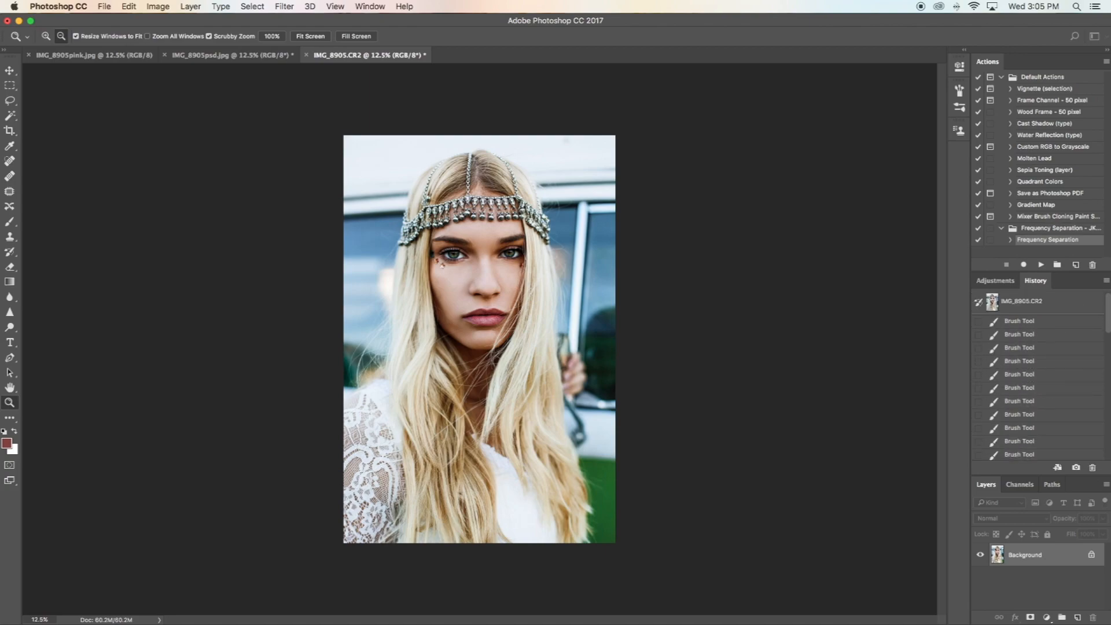
{"action": "left_click", "coordinate": [1019, 307]}
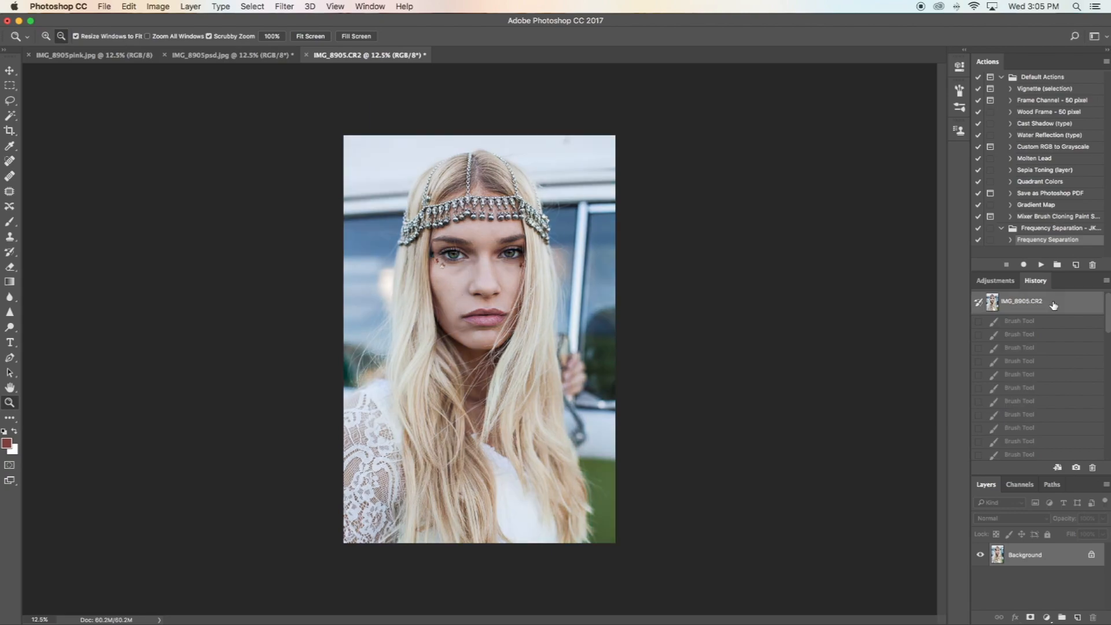
{"action": "left_click_drag", "start_coordinate": [1108, 321], "coordinate": [1108, 451]}
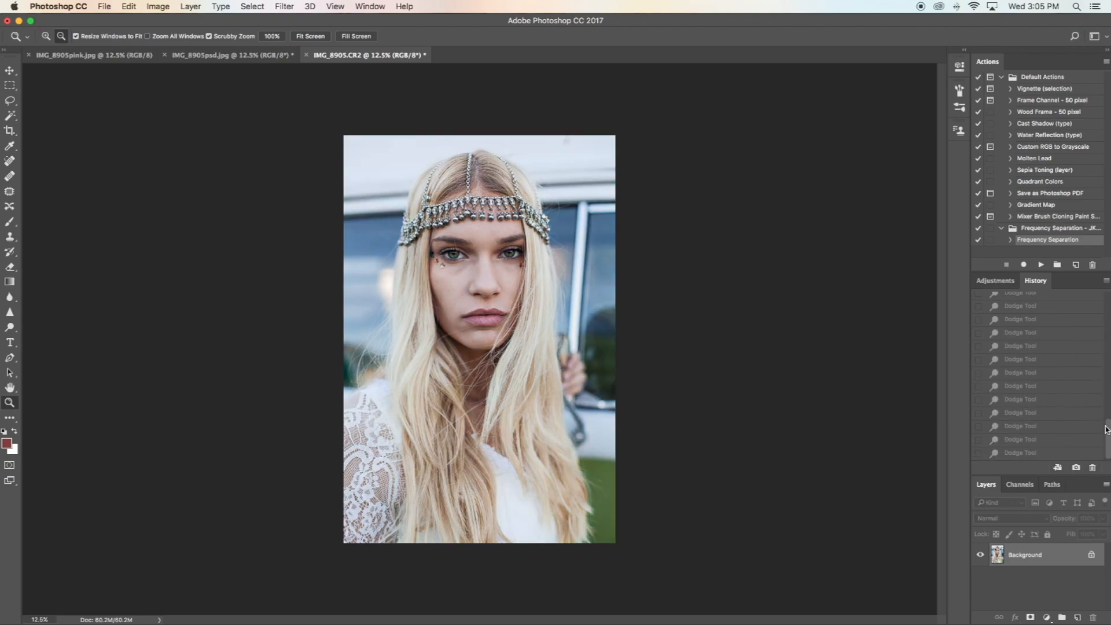
{"action": "left_click", "coordinate": [1048, 452]}
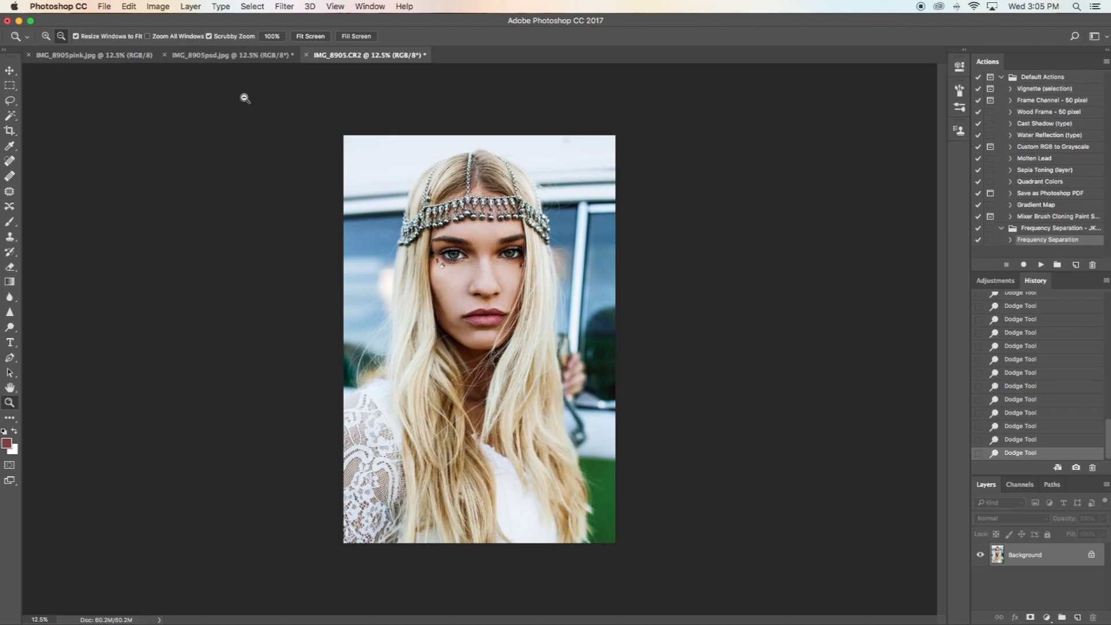
Step: Compare the face and headpiece close up at 50% zoom between the original state and the latest edit
{"action": "left_click", "coordinate": [46, 36]}
{"action": "left_click", "coordinate": [509, 207]}
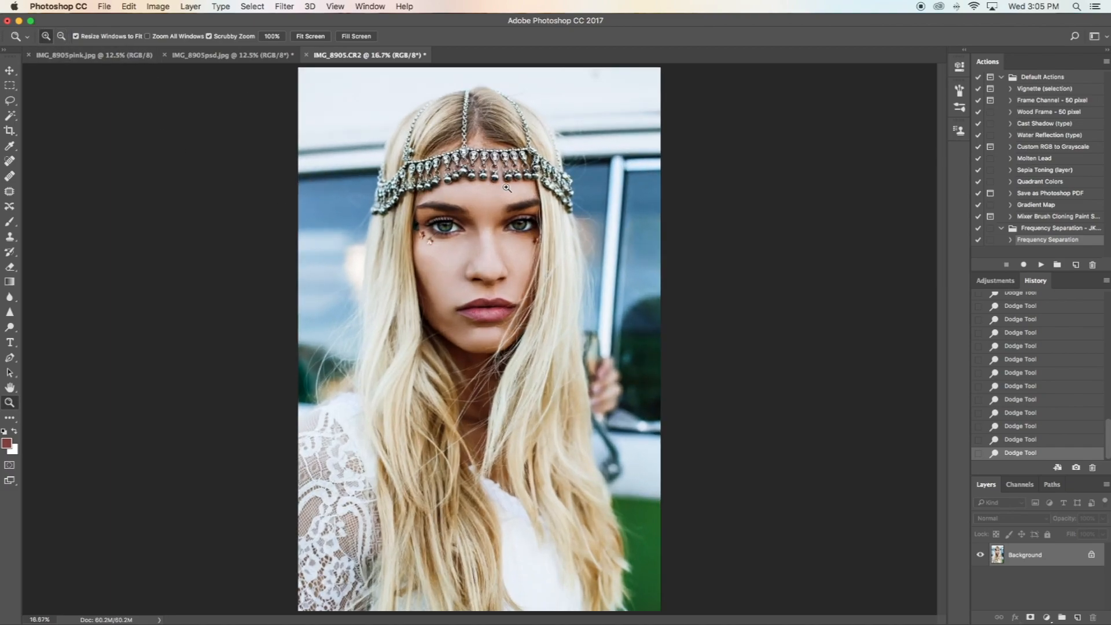
{"action": "left_click", "coordinate": [524, 148]}
{"action": "left_click", "coordinate": [526, 148]}
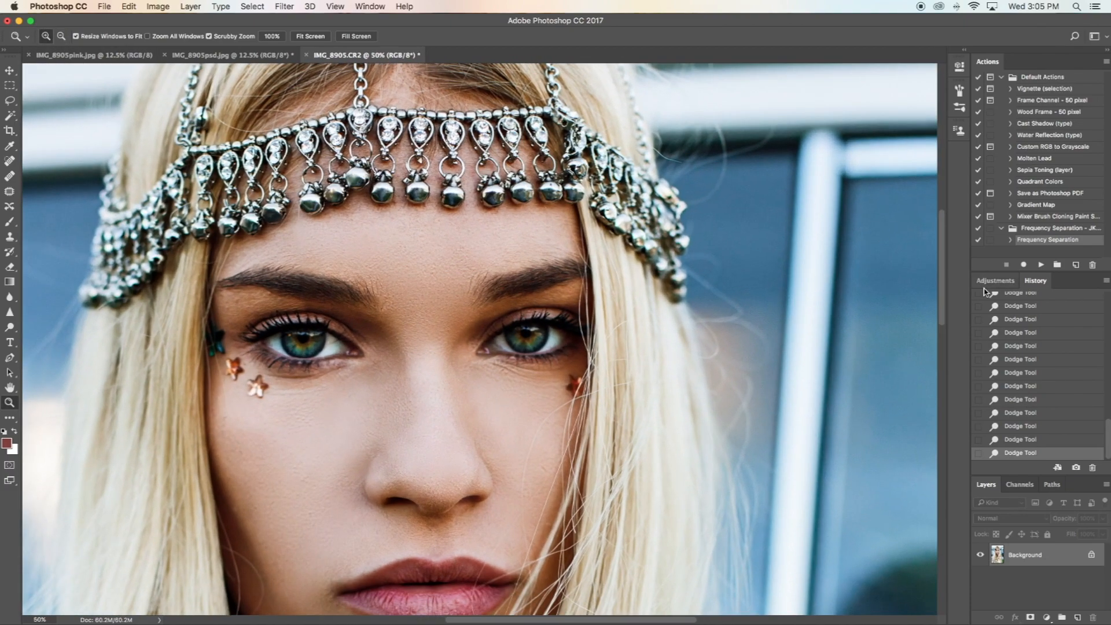
{"action": "mouse_move", "coordinate": [1110, 434]}
{"action": "left_mouse_down"}
{"action": "mouse_move", "coordinate": [1109, 306]}
{"action": "mouse_move", "coordinate": [1110, 438]}
{"action": "left_mouse_up"}
{"action": "left_click", "coordinate": [1099, 299]}
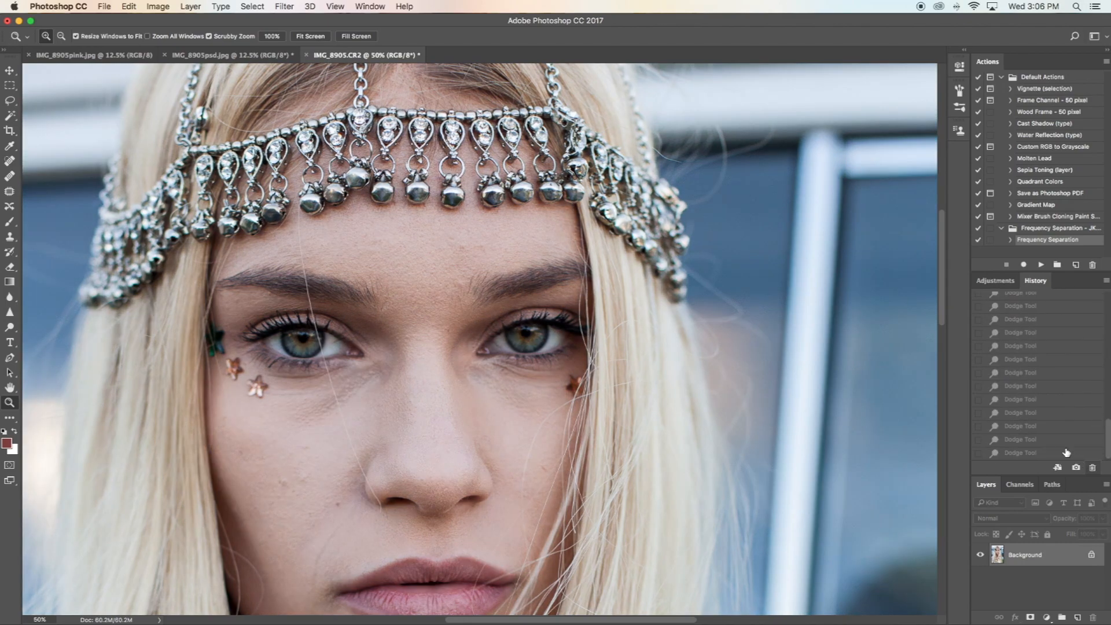
{"action": "left_click", "coordinate": [1067, 453]}
Step: Compare the original and edited states of the face and hair twice at 25% zoom, ending on the latest edit
{"action": "left_click", "coordinate": [61, 35]}
{"action": "left_click", "coordinate": [169, 144]}
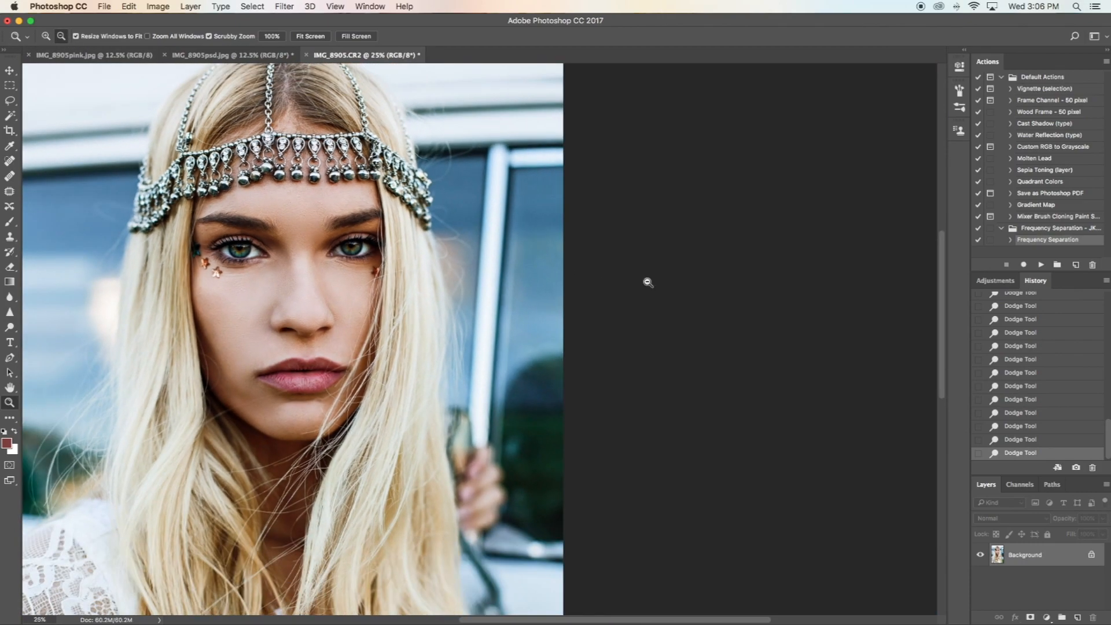
{"action": "mouse_move", "coordinate": [1108, 437]}
{"action": "left_mouse_down"}
{"action": "mouse_move", "coordinate": [1108, 295]}
{"action": "mouse_move", "coordinate": [1107, 440]}
{"action": "left_mouse_up"}
{"action": "left_click", "coordinate": [1084, 305]}
{"action": "left_click", "coordinate": [1066, 454]}
{"action": "left_click", "coordinate": [1080, 307]}
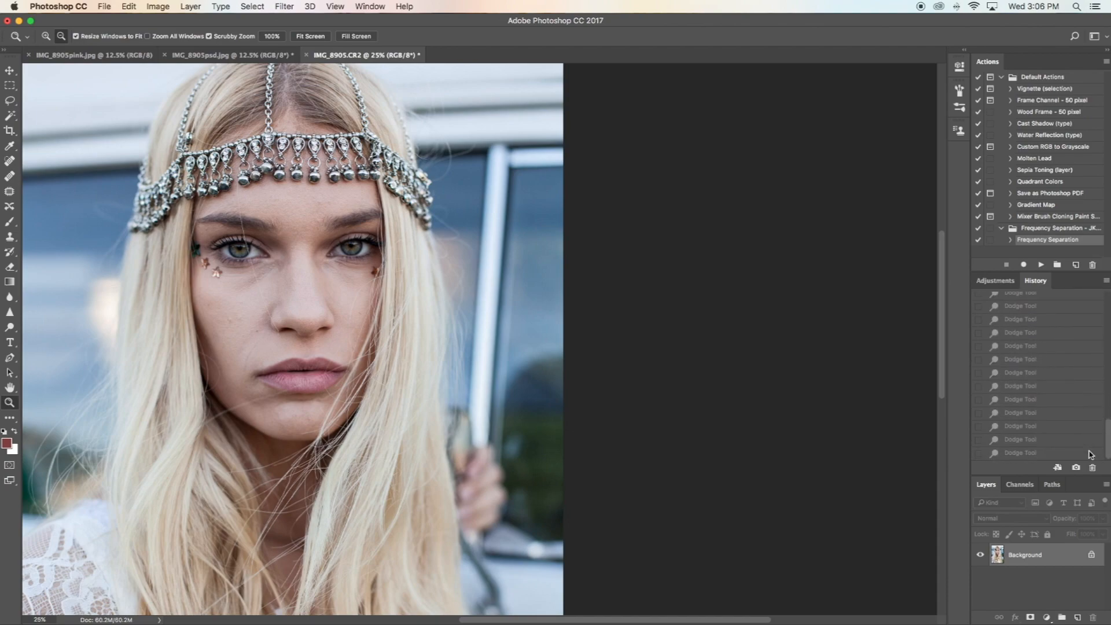
{"action": "left_click", "coordinate": [1041, 453]}
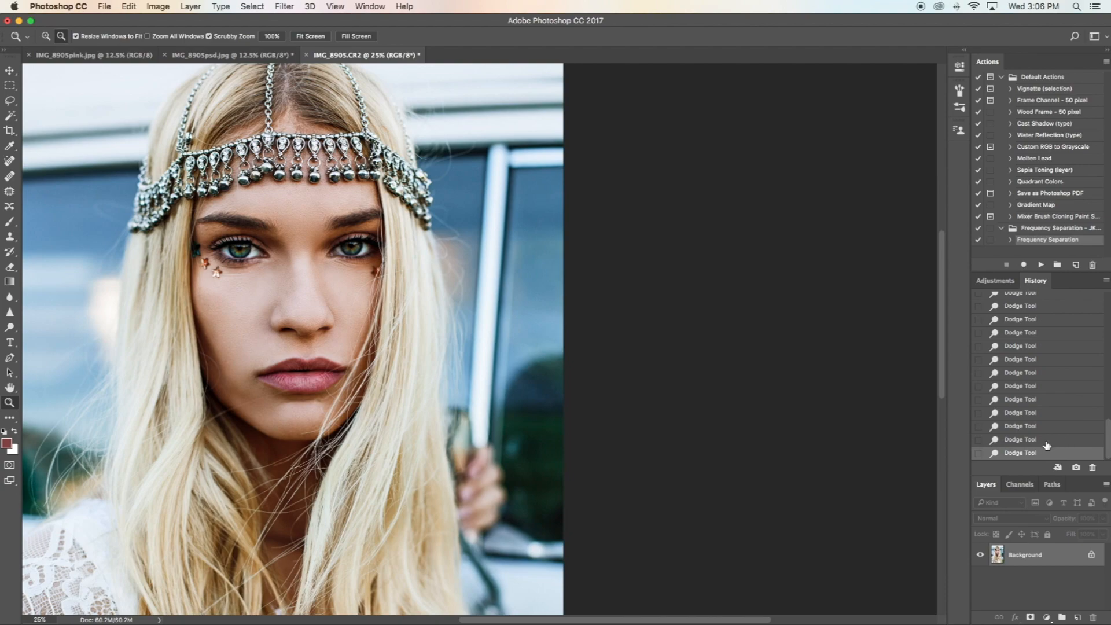
Step: Switch to Adobe Lightroom
{"action": "mouse_move", "coordinate": [368, 607]}
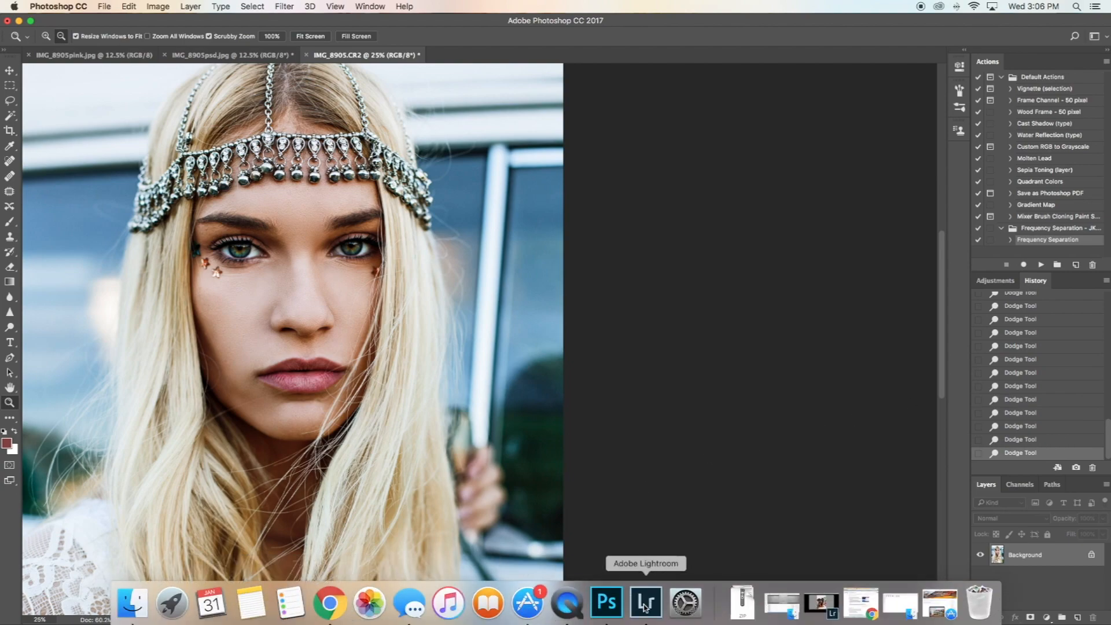